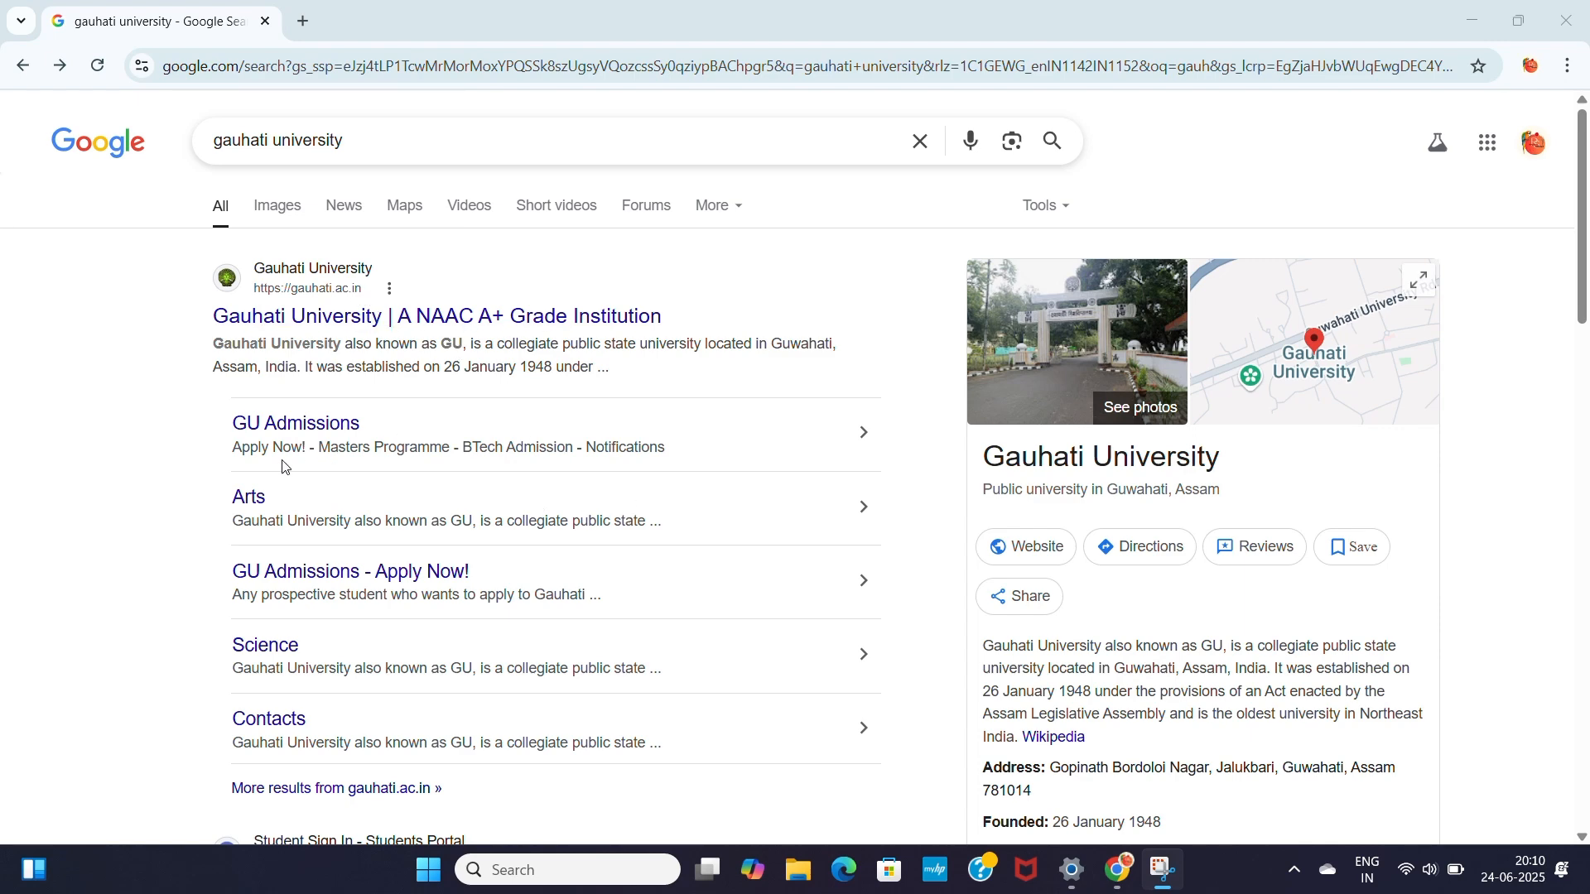
Step: Open the GU Admissions site from the search results and go to the application portal for PG Admission (Academic Year 2025-26)
{"action": "left_click", "coordinate": [298, 427]}
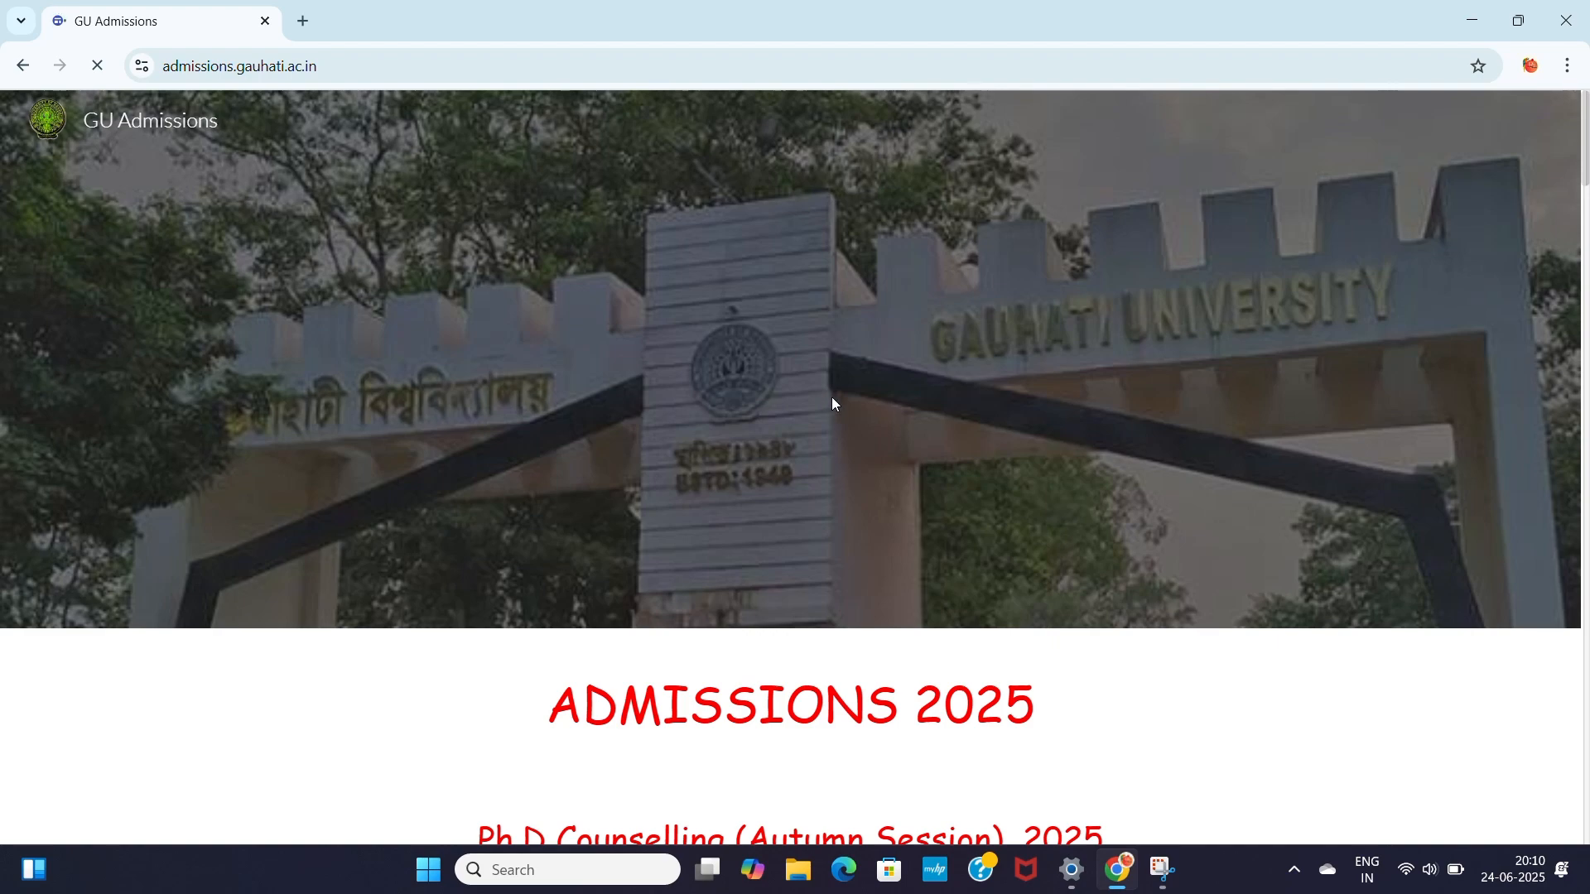
{"action": "scroll", "coordinate": [836, 401], "scroll_direction": "down", "scroll_amount": 2}
{"action": "scroll", "coordinate": [843, 412], "scroll_direction": "down", "scroll_amount": 3}
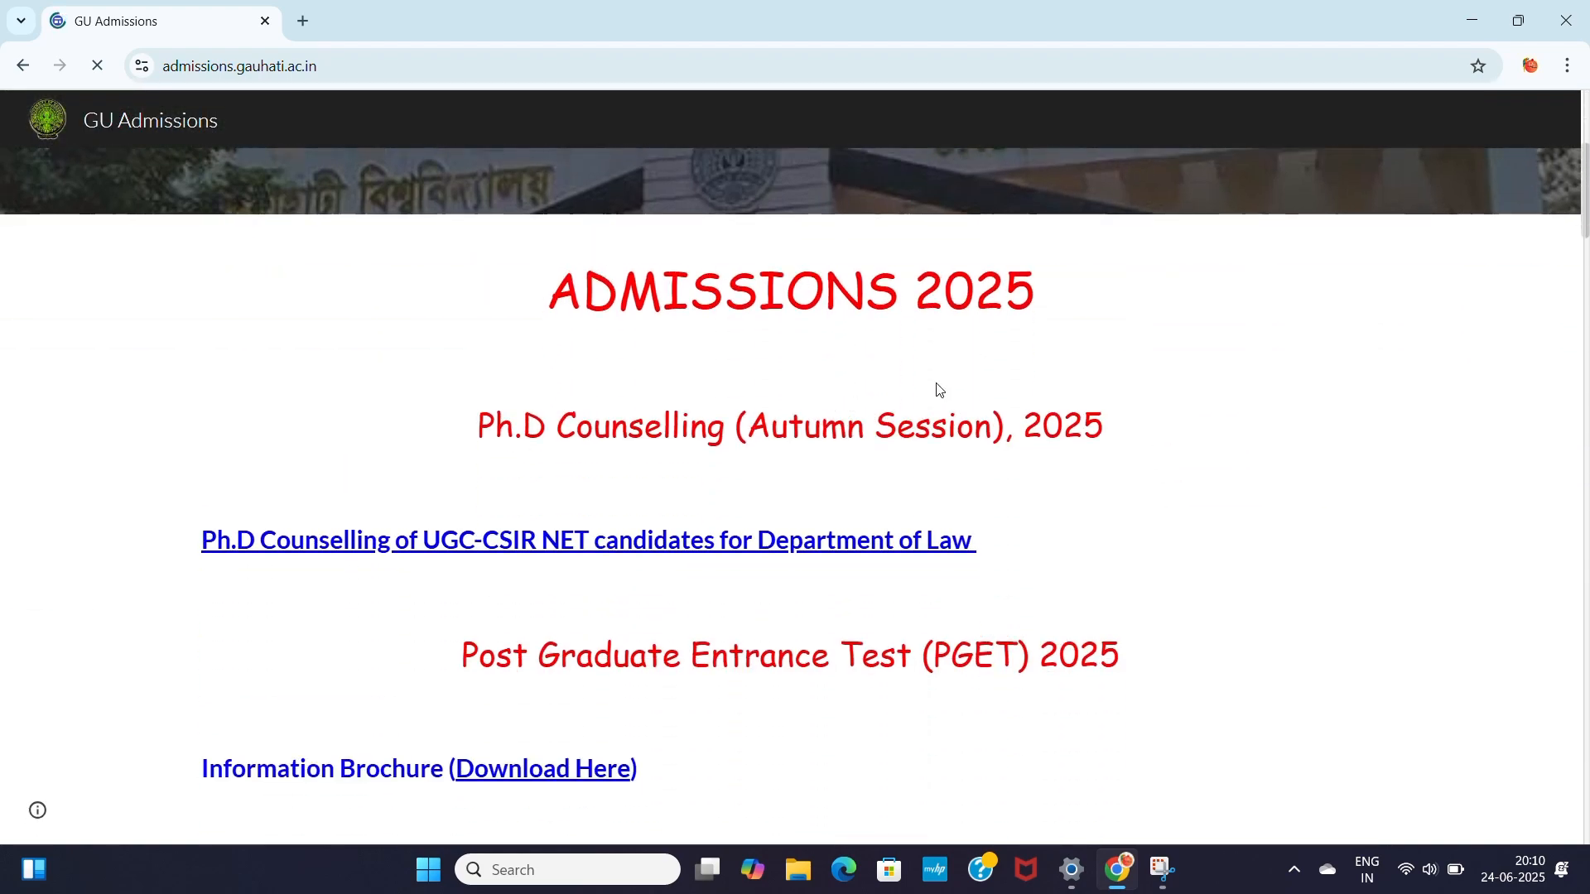
{"action": "scroll", "coordinate": [928, 389], "scroll_direction": "down", "scroll_amount": 1}
{"action": "scroll", "coordinate": [896, 412], "scroll_direction": "down", "scroll_amount": 3}
{"action": "scroll", "coordinate": [668, 515], "scroll_direction": "down", "scroll_amount": 1}
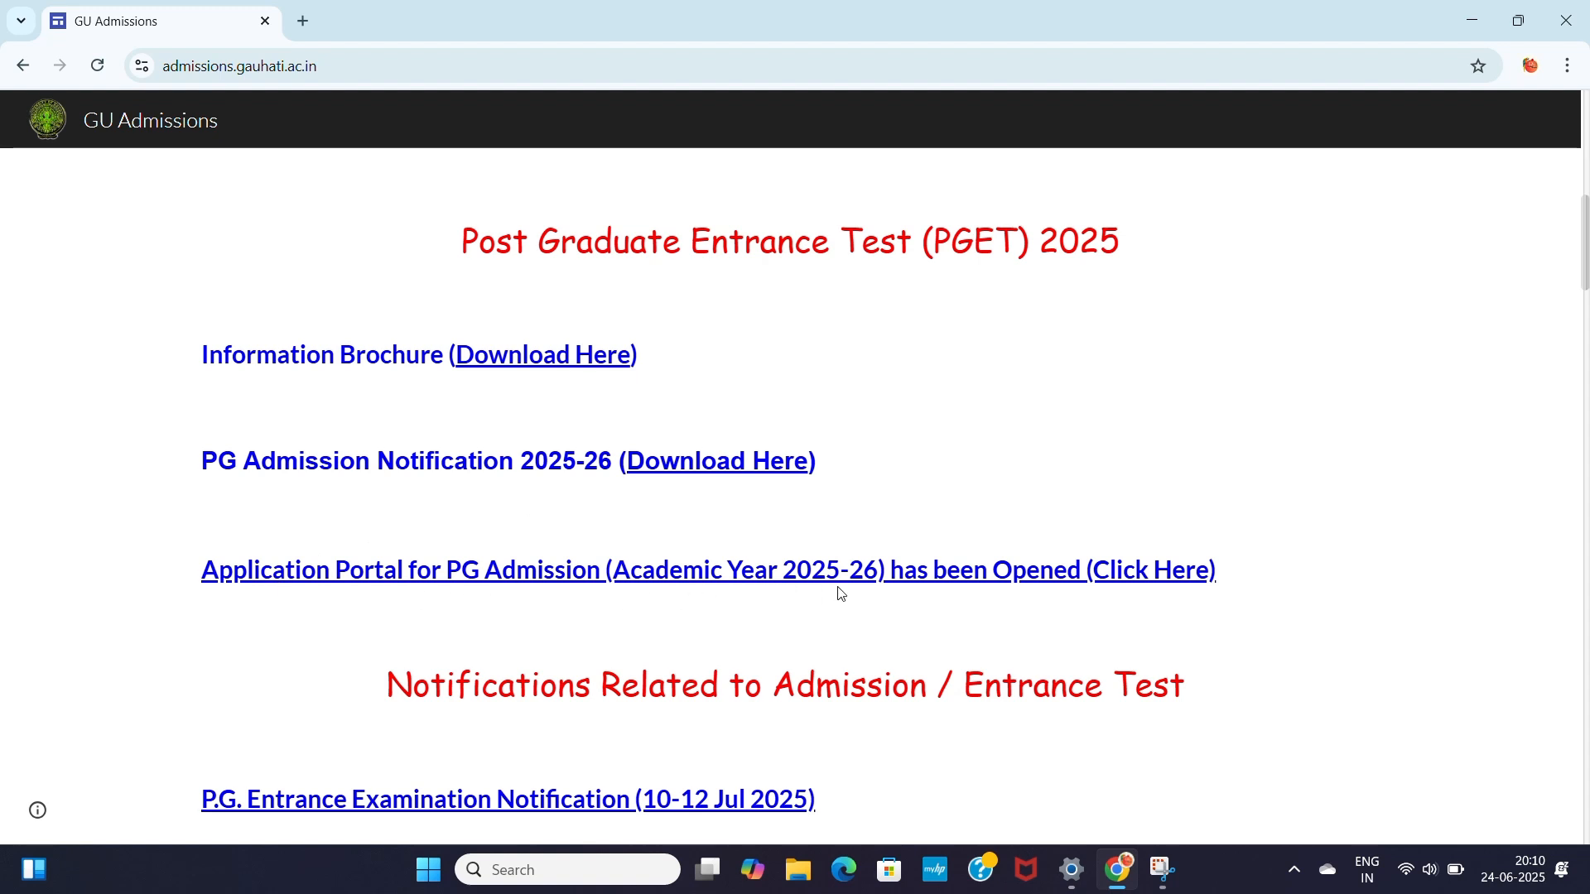
{"action": "left_click", "coordinate": [1157, 579]}
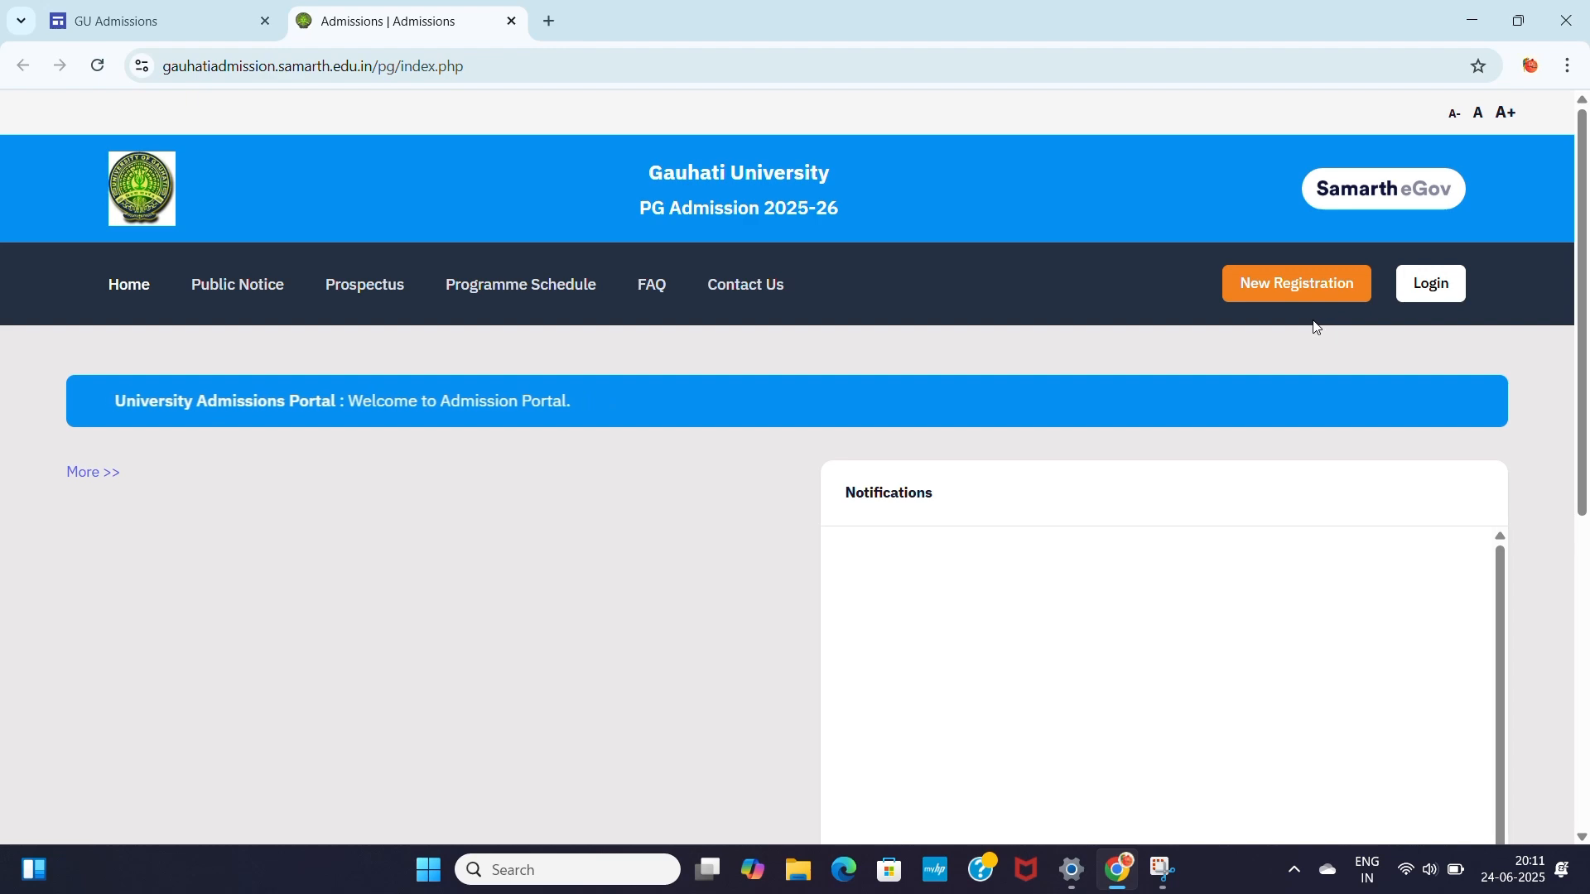
Step: Open the new registration form and select the day, month and year of the applicant's date of birth
{"action": "left_click", "coordinate": [1307, 292]}
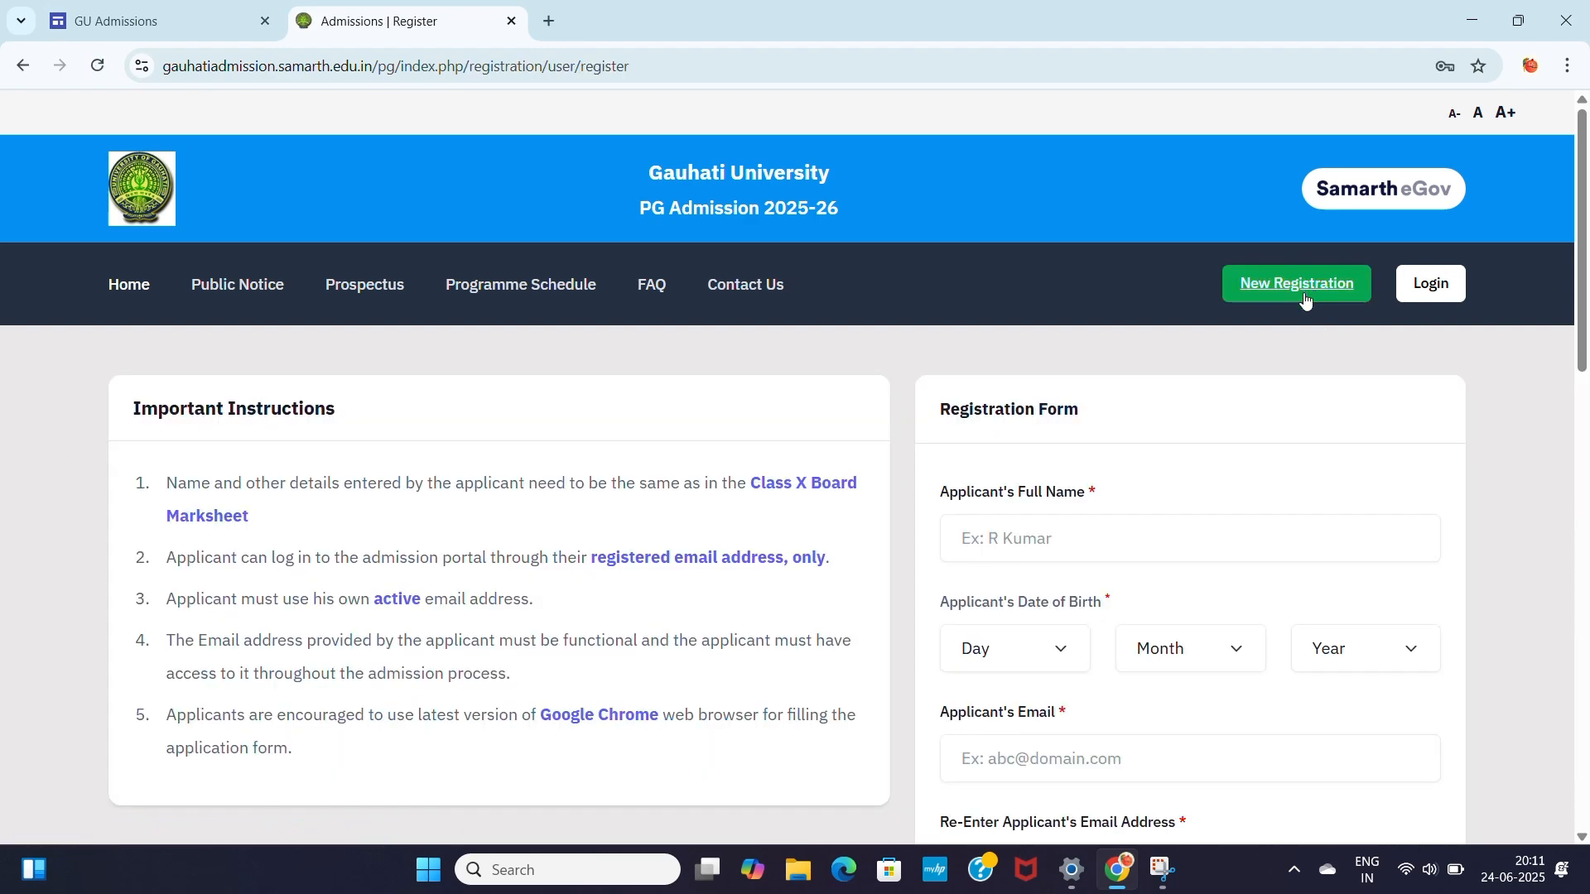
{"action": "scroll", "coordinate": [1296, 389], "scroll_direction": "down", "scroll_amount": 1}
{"action": "scroll", "coordinate": [1296, 390], "scroll_direction": "down", "scroll_amount": 1}
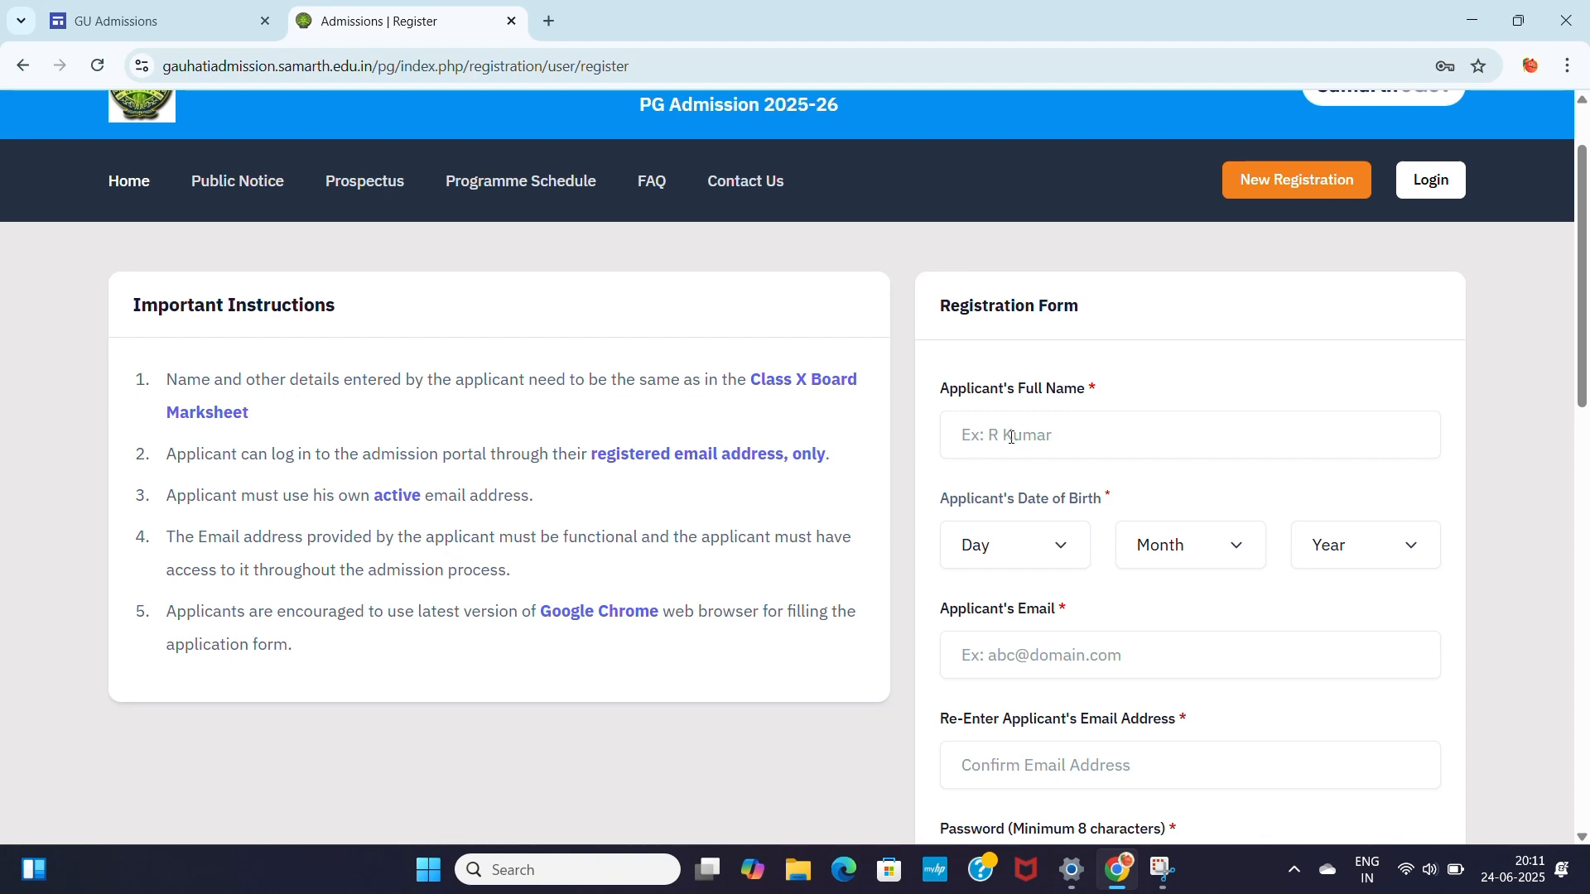
{"action": "scroll", "coordinate": [1159, 458], "scroll_direction": "down", "scroll_amount": 1}
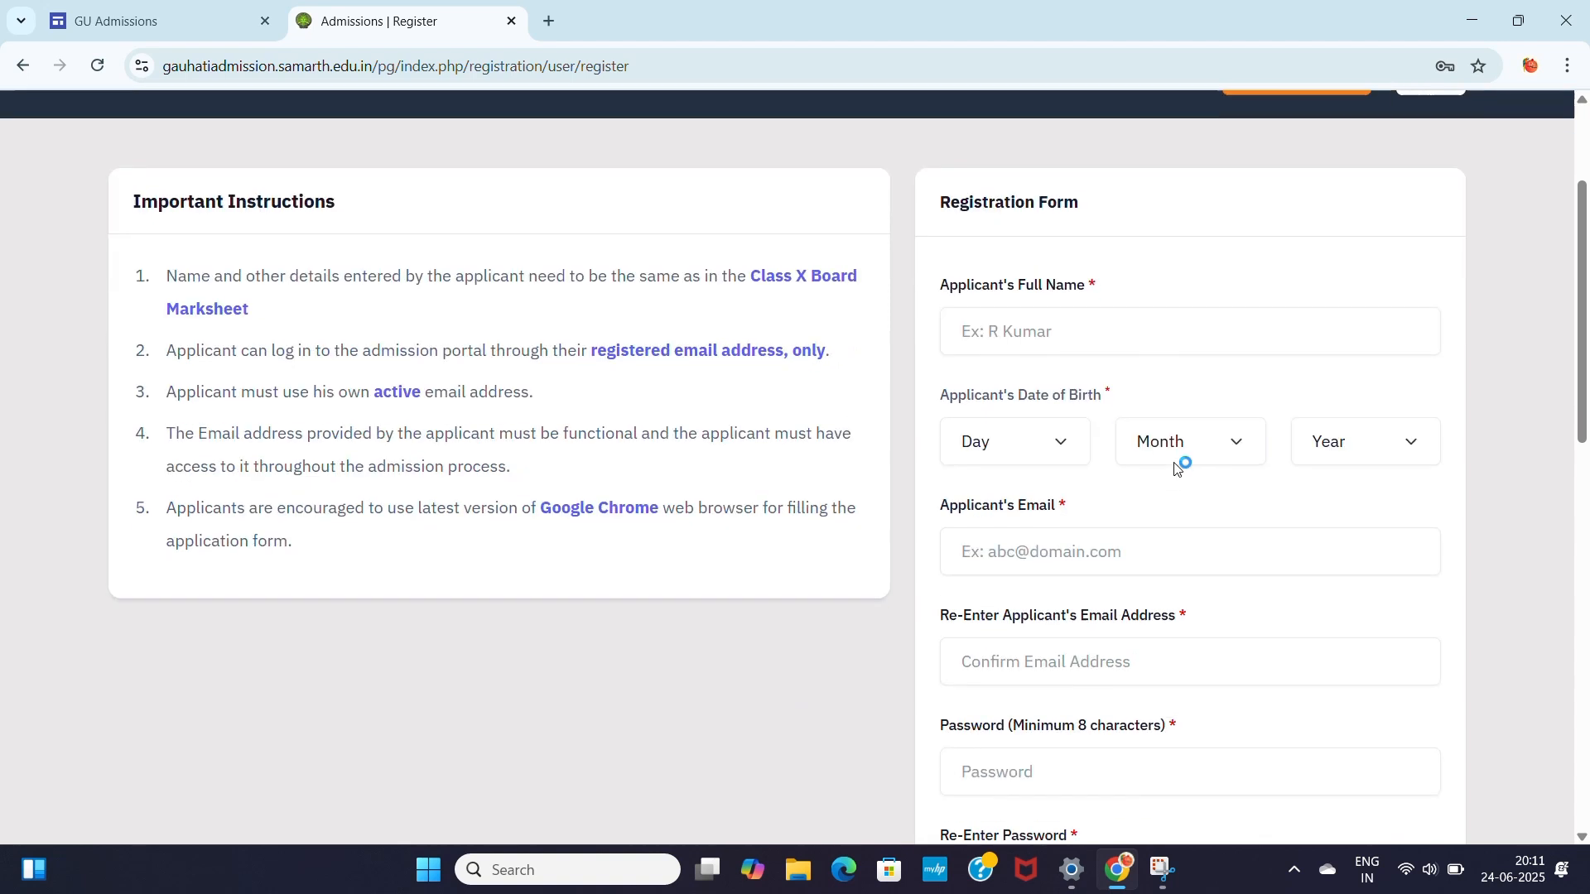
{"action": "left_click", "coordinate": [1018, 447]}
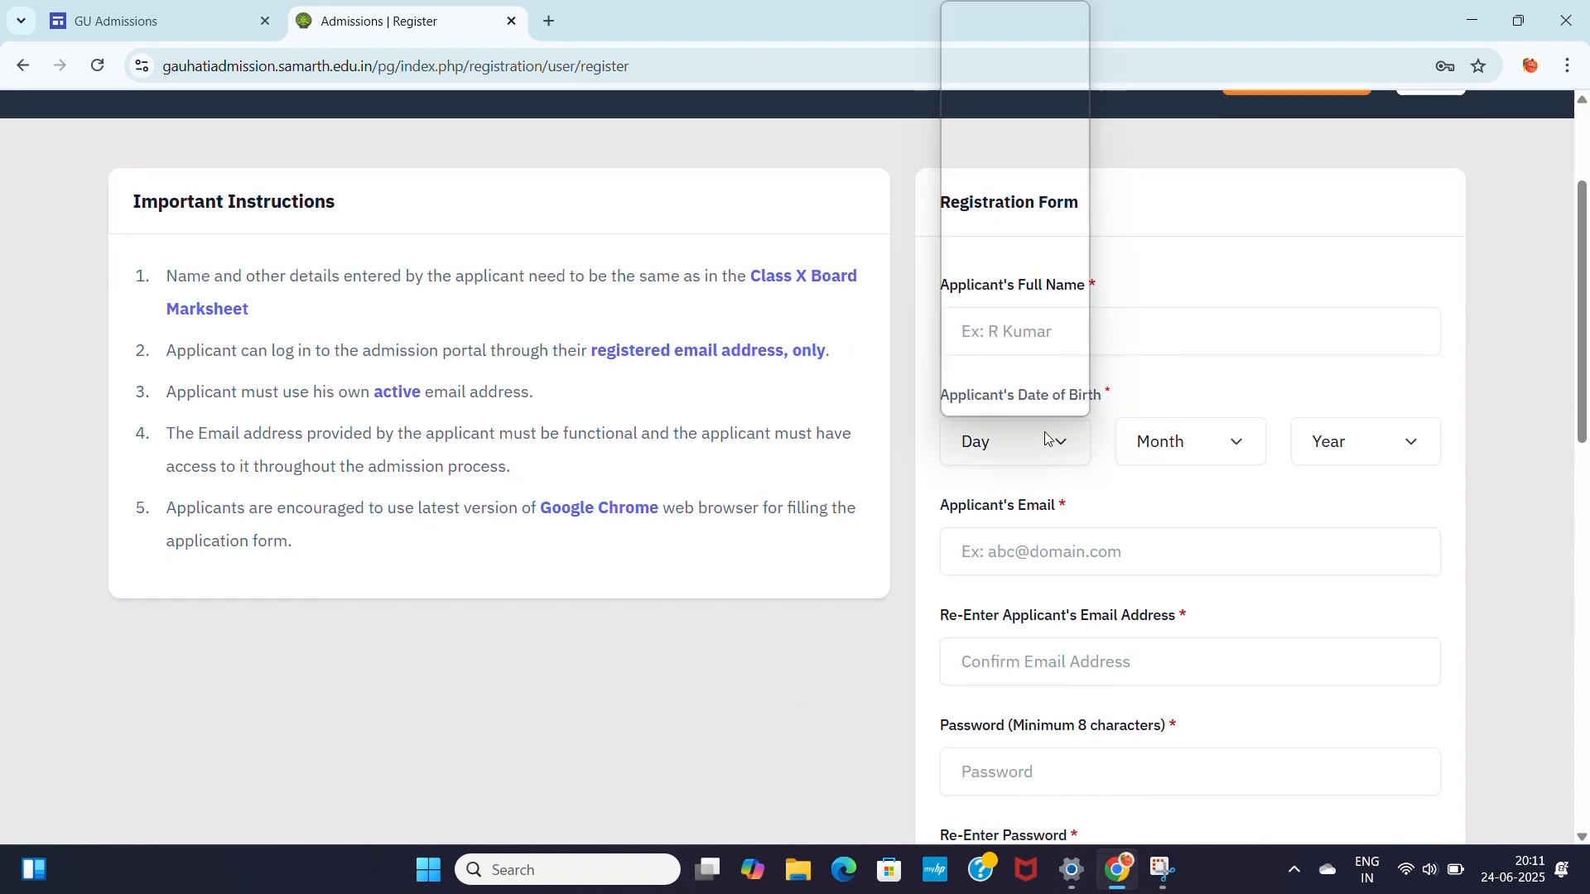
{"action": "left_click", "coordinate": [1011, 369]}
{"action": "left_click", "coordinate": [1180, 456]}
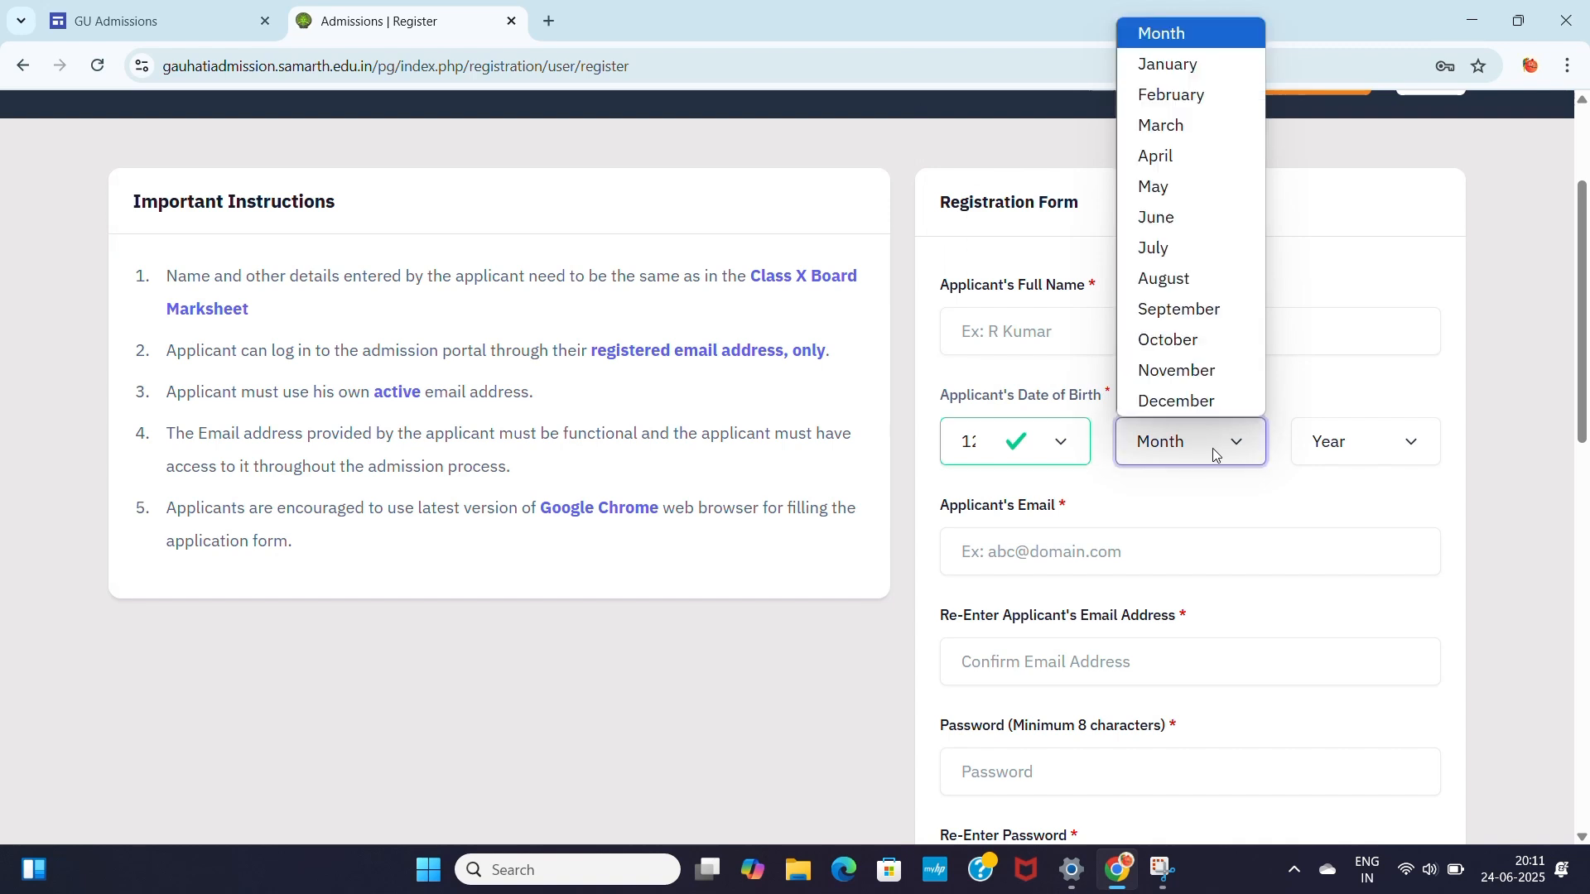
{"action": "left_click", "coordinate": [1184, 309]}
{"action": "left_click", "coordinate": [1357, 458]}
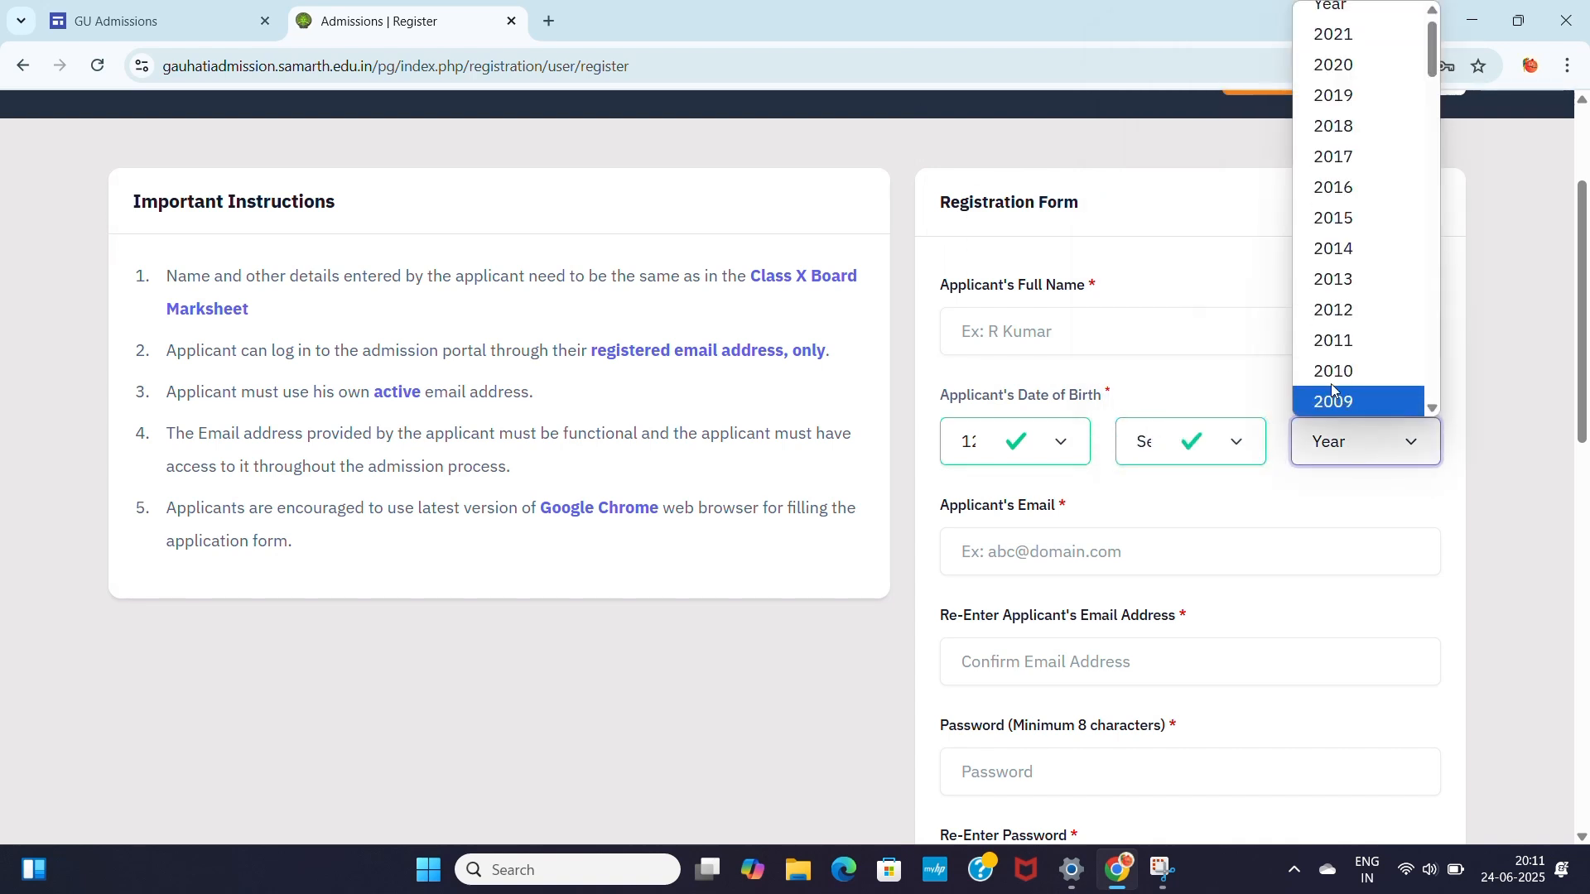
{"action": "left_click", "coordinate": [1358, 340]}
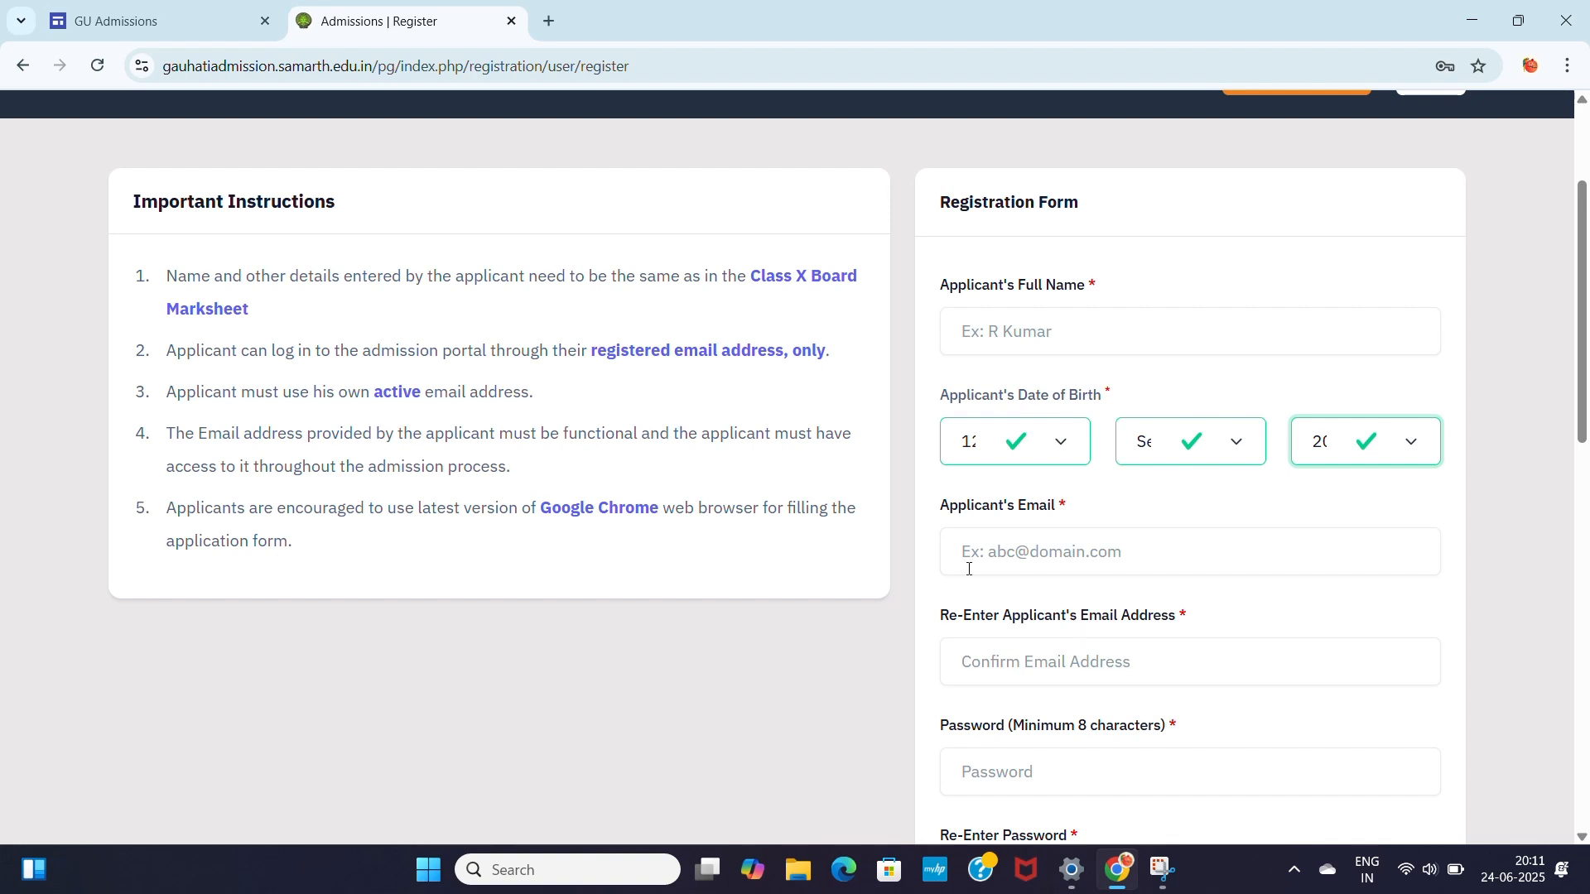
Step: Review the remaining registration form fields, from applicant email and password to mobile number, captcha verification and the Register option
{"action": "scroll", "coordinate": [970, 570], "scroll_direction": "down", "scroll_amount": 1}
{"action": "scroll", "coordinate": [1174, 558], "scroll_direction": "down", "scroll_amount": 1}
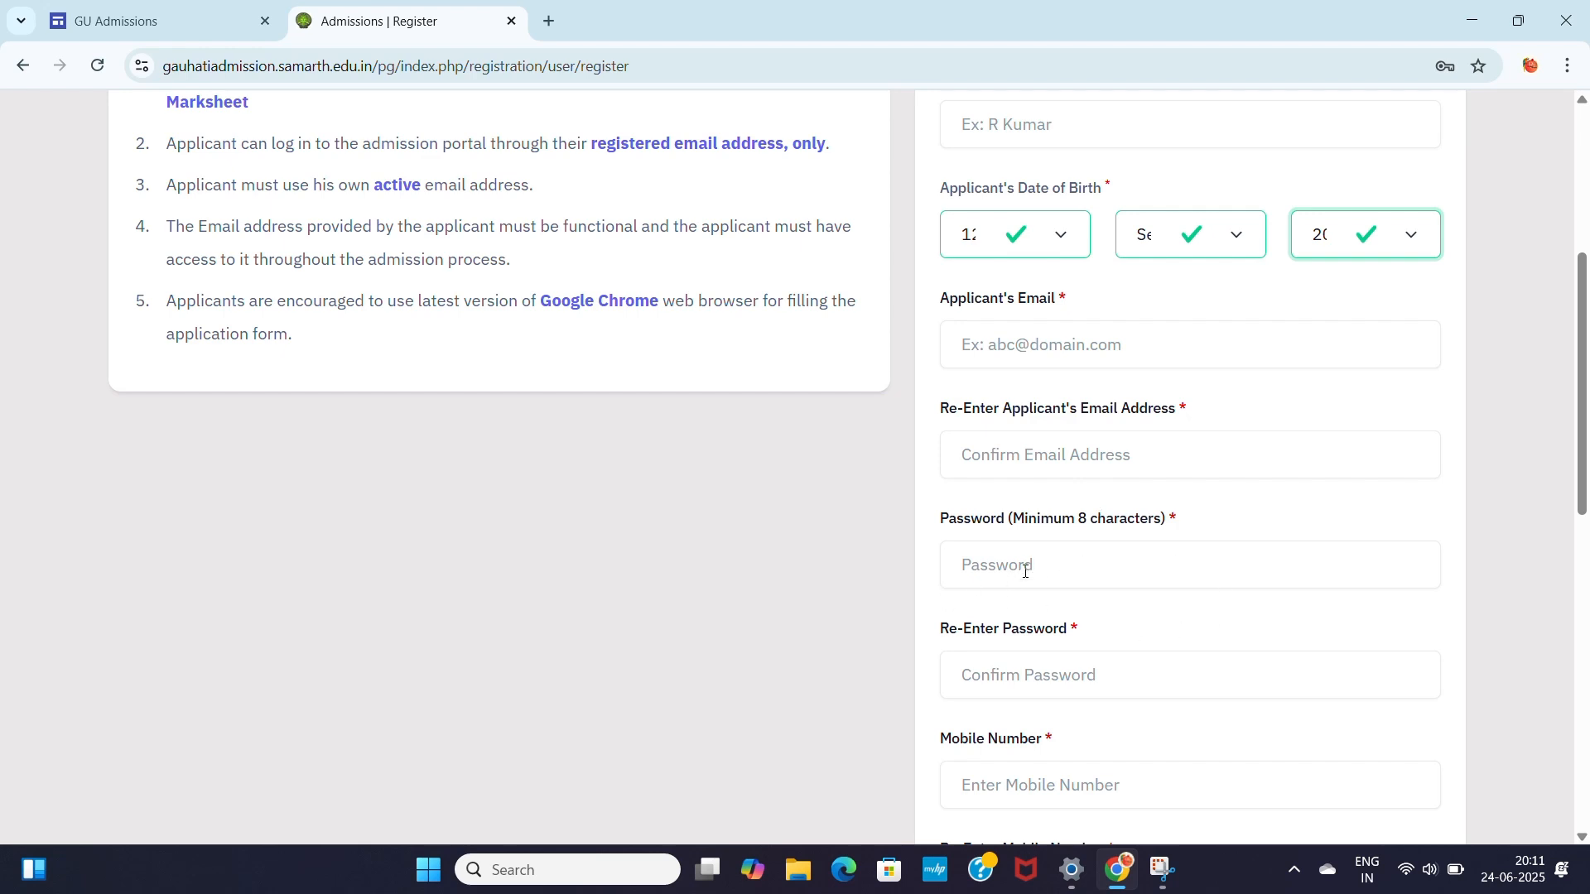
{"action": "scroll", "coordinate": [1060, 583], "scroll_direction": "down", "scroll_amount": 1}
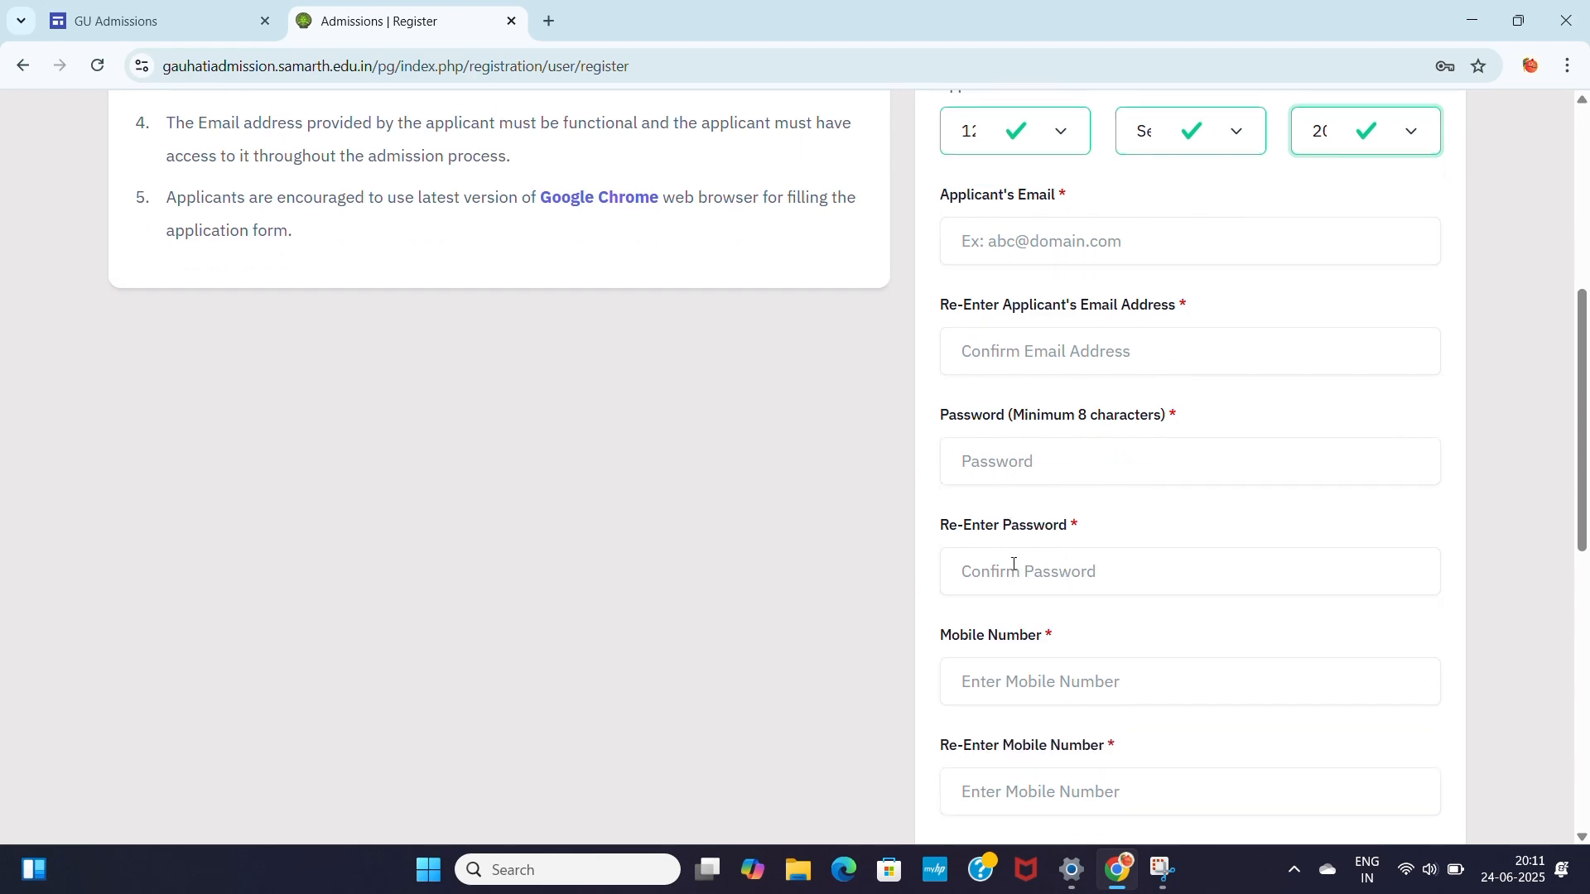
{"action": "scroll", "coordinate": [1155, 614], "scroll_direction": "down", "scroll_amount": 1}
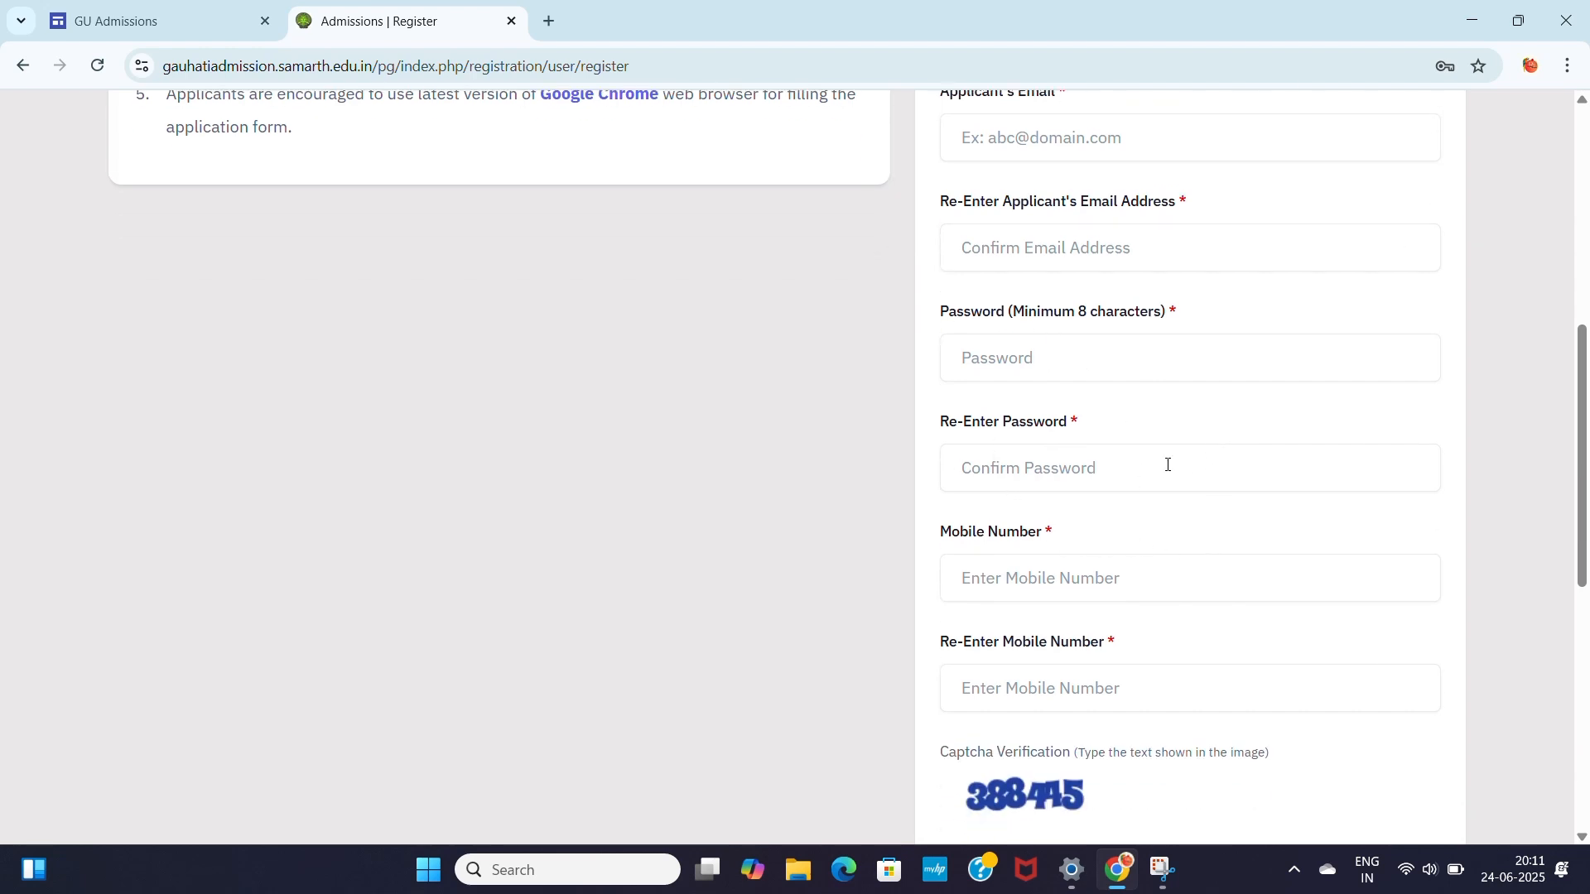
{"action": "scroll", "coordinate": [1117, 621], "scroll_direction": "down", "scroll_amount": 1}
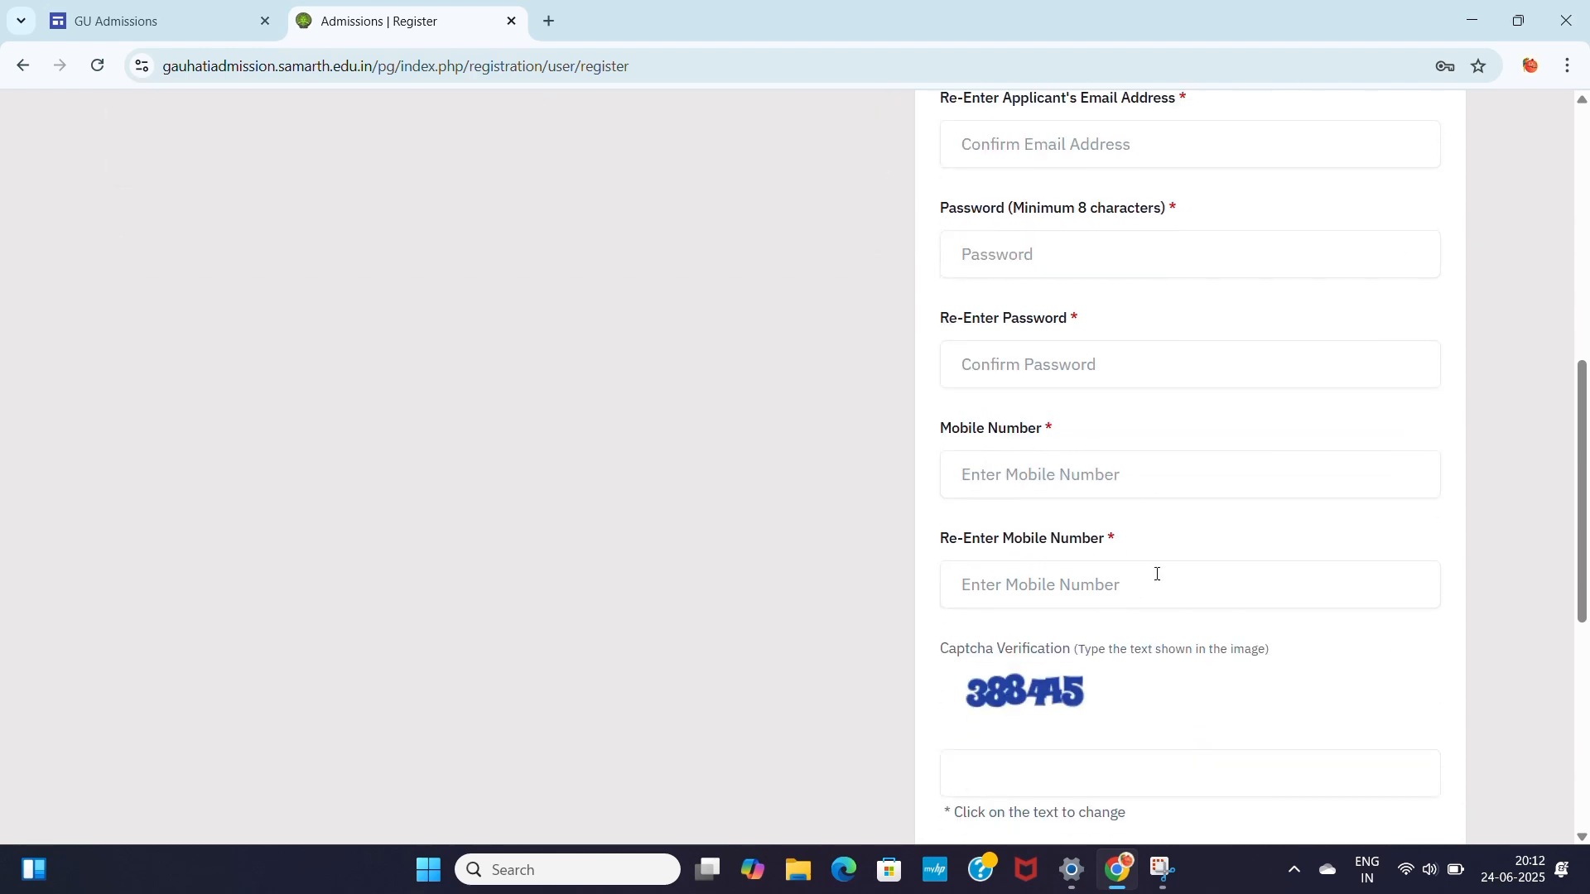
{"action": "scroll", "coordinate": [1053, 655], "scroll_direction": "down", "scroll_amount": 1}
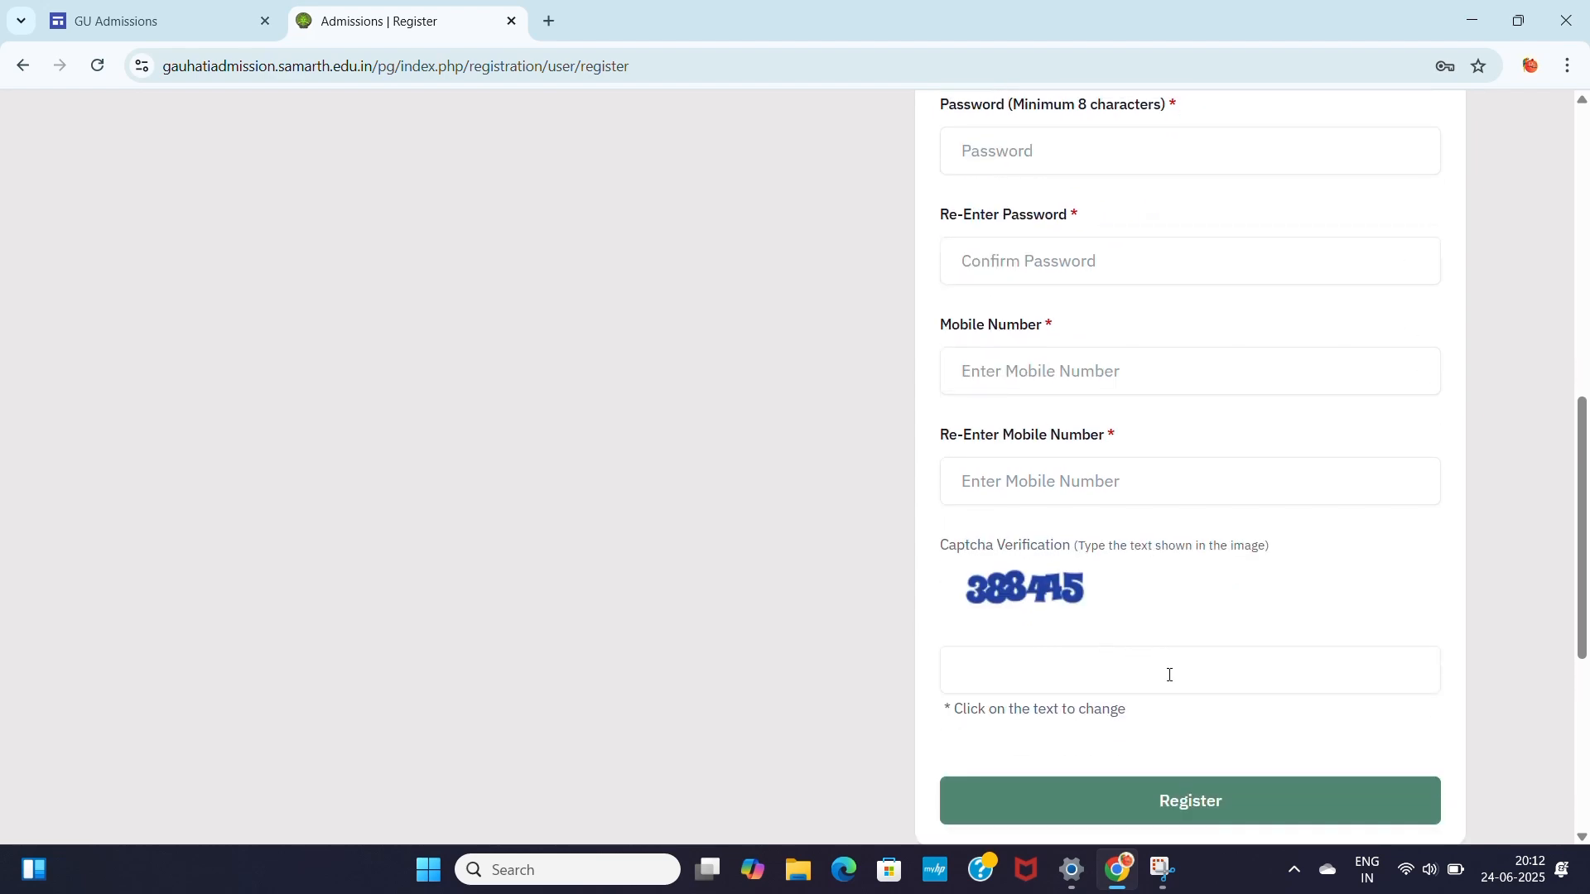
{"action": "scroll", "coordinate": [1162, 689], "scroll_direction": "down", "scroll_amount": 1}
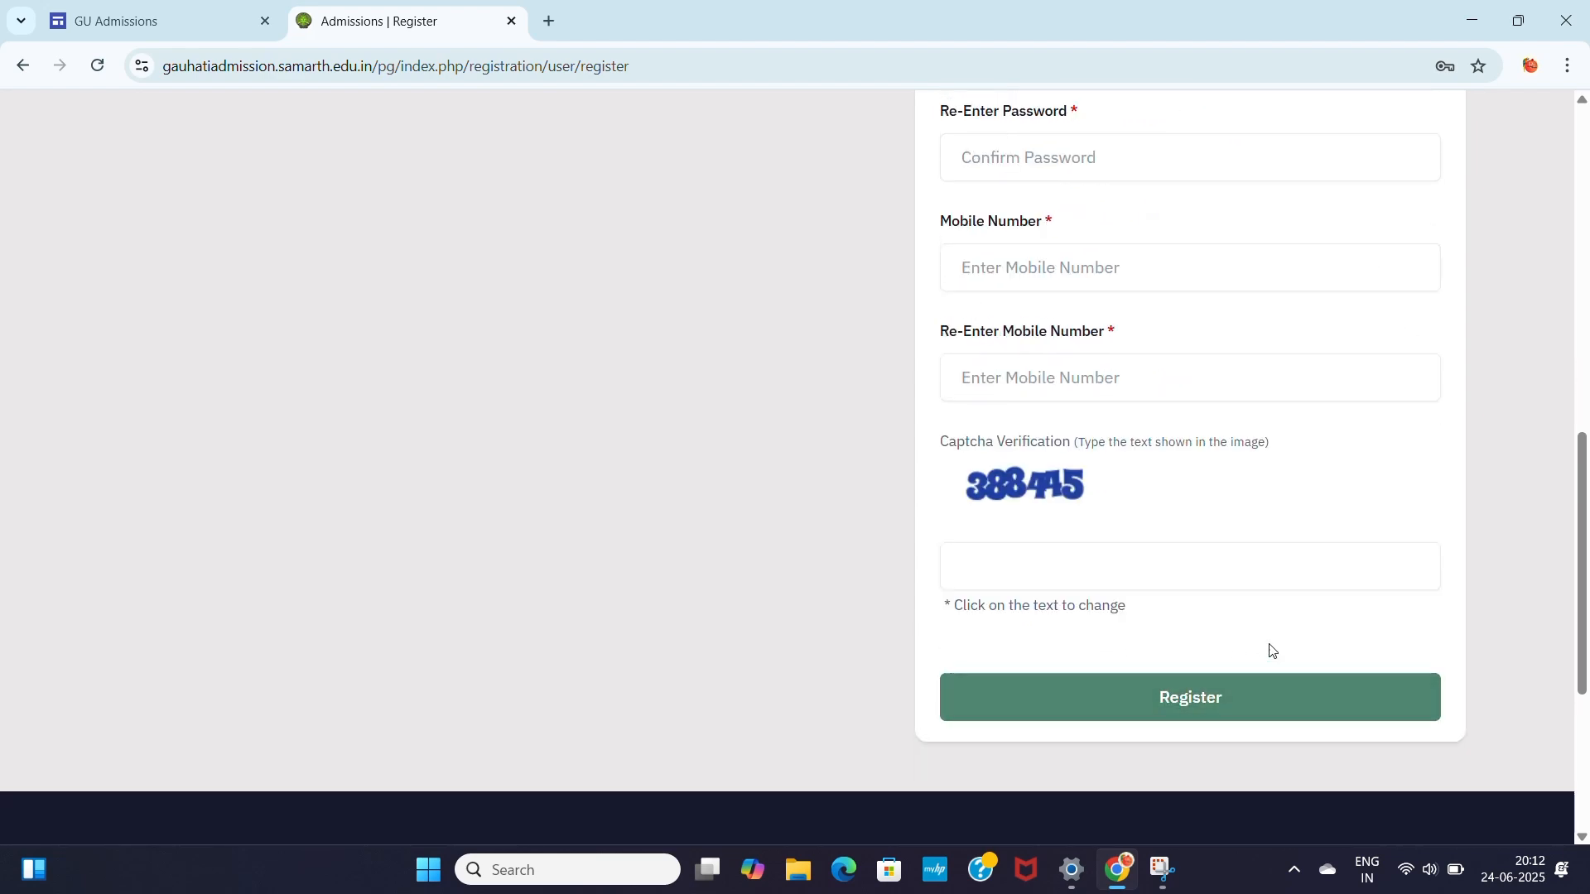
{"action": "scroll", "coordinate": [1275, 638], "scroll_direction": "up", "scroll_amount": 8}
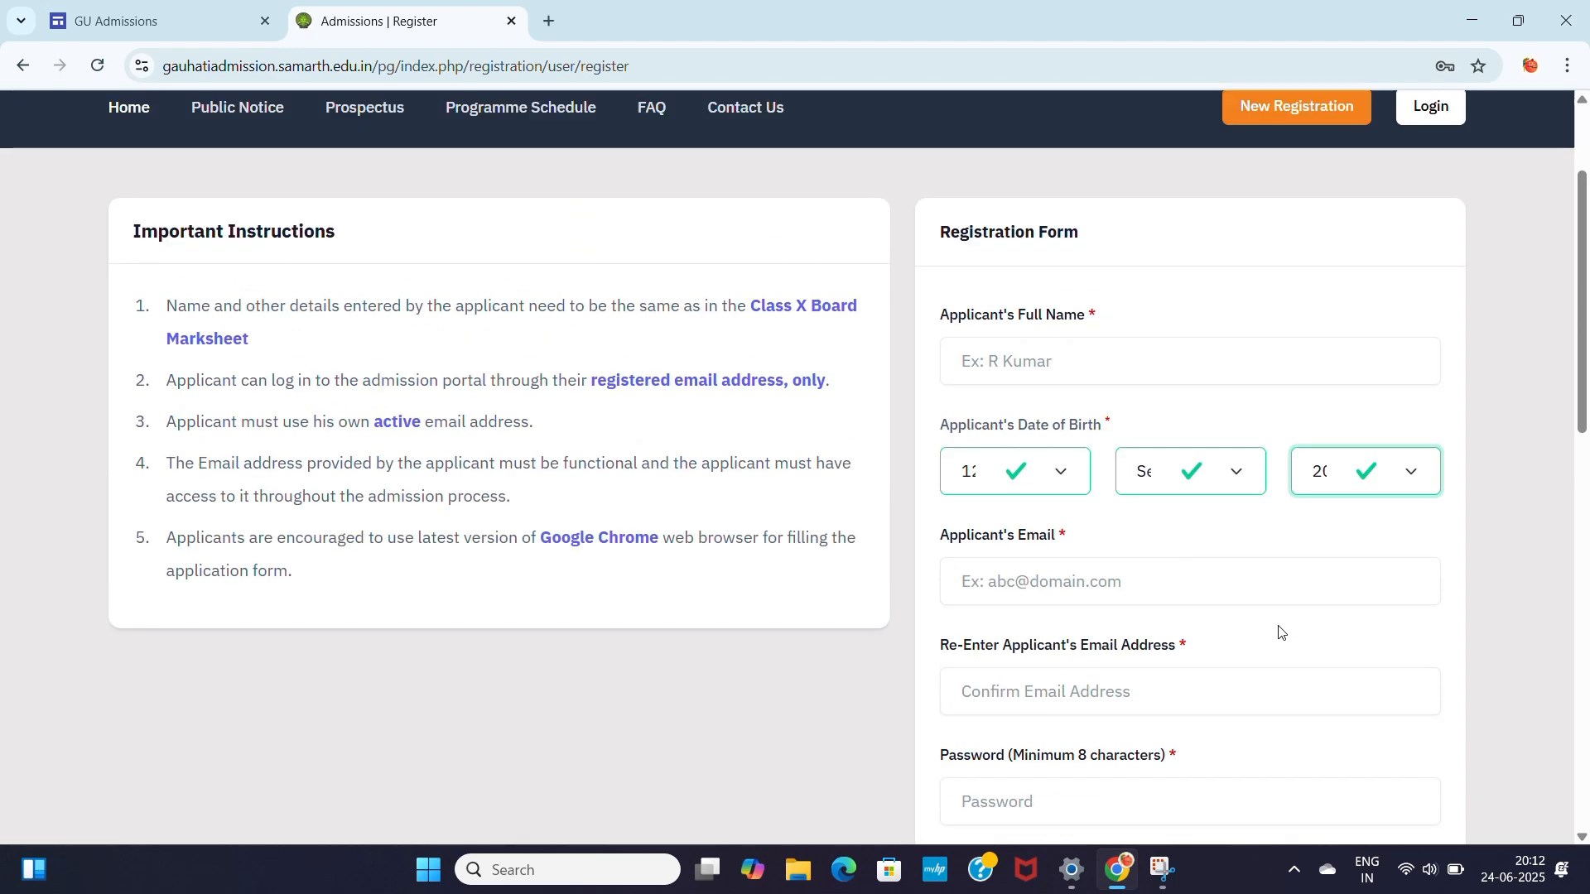
{"action": "scroll", "coordinate": [1279, 632], "scroll_direction": "up", "scroll_amount": 1}
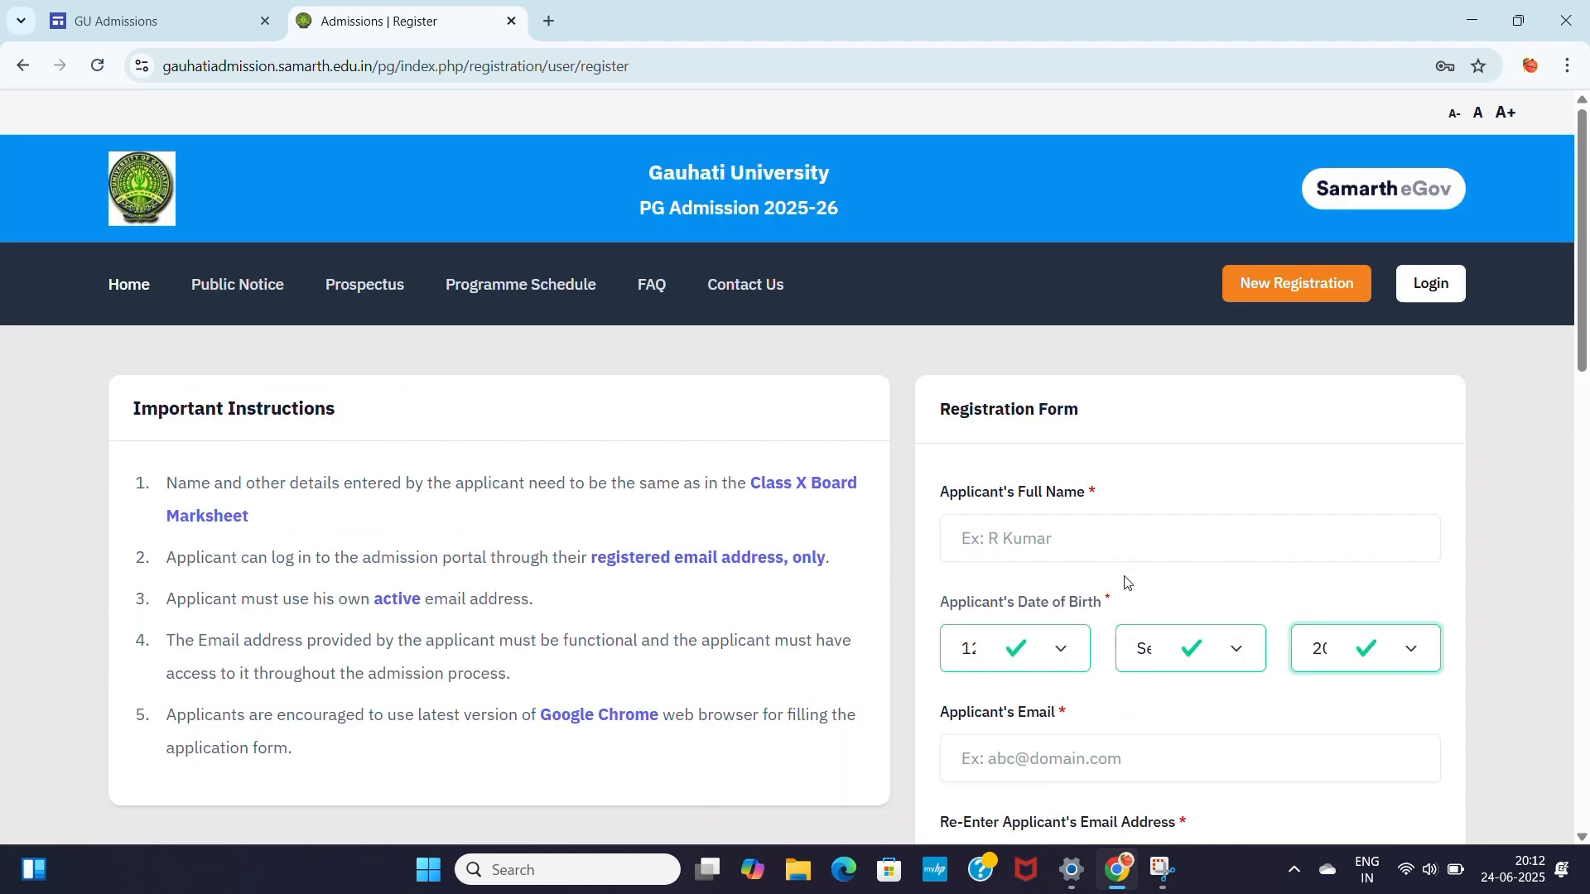
{"action": "scroll", "coordinate": [1192, 707], "scroll_direction": "down", "scroll_amount": 2}
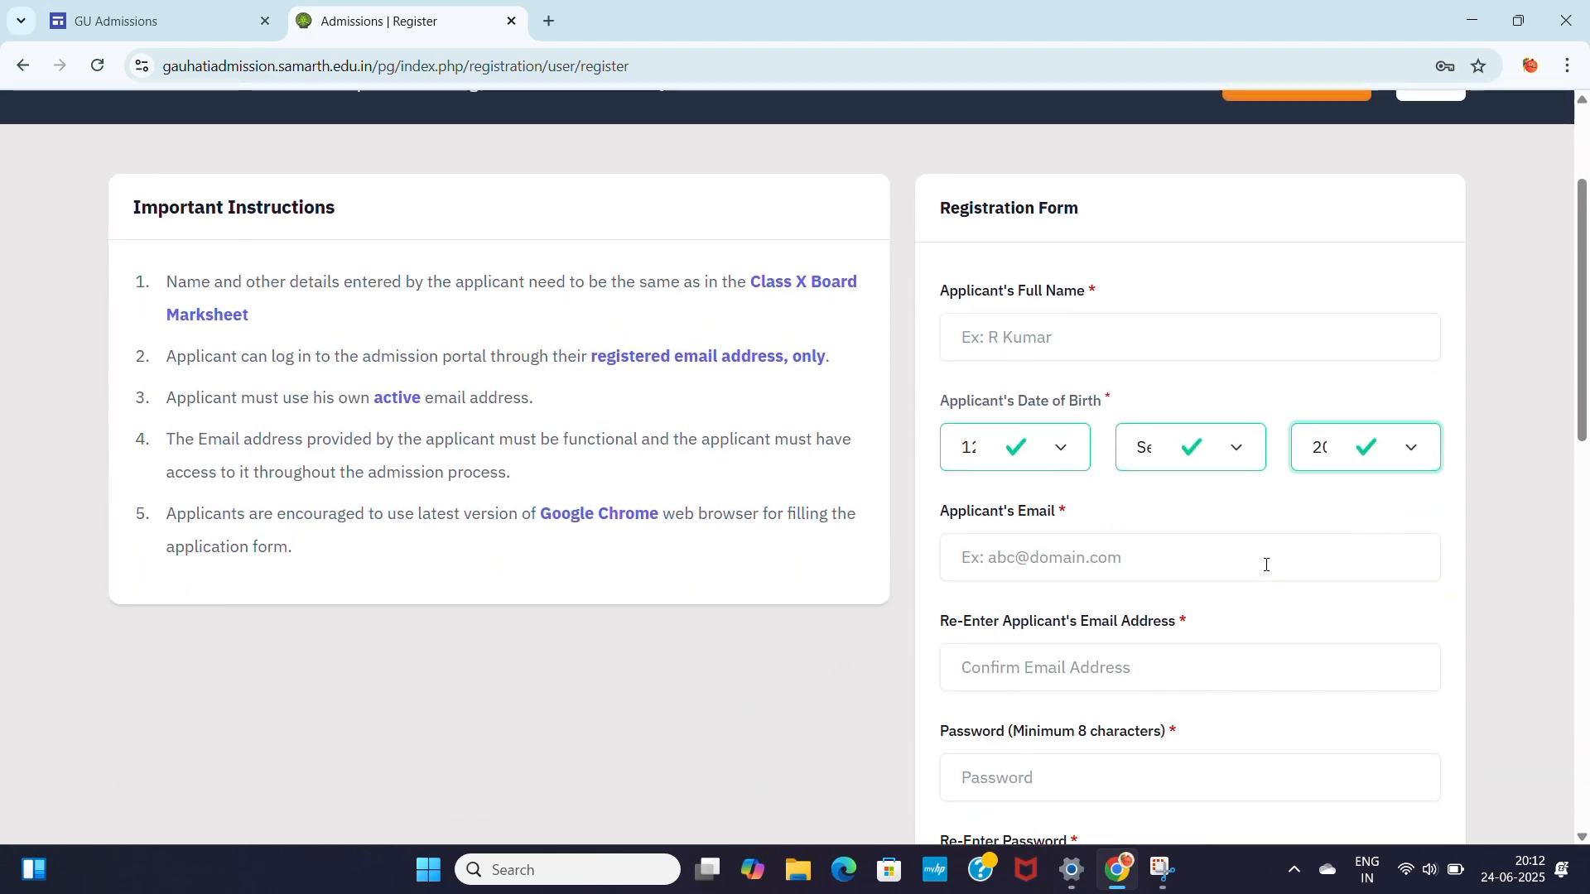
{"action": "scroll", "coordinate": [1358, 471], "scroll_direction": "up", "scroll_amount": 2}
Step: Open the registered user login form and review its email ID, password and captcha fields
{"action": "left_click", "coordinate": [1443, 290]}
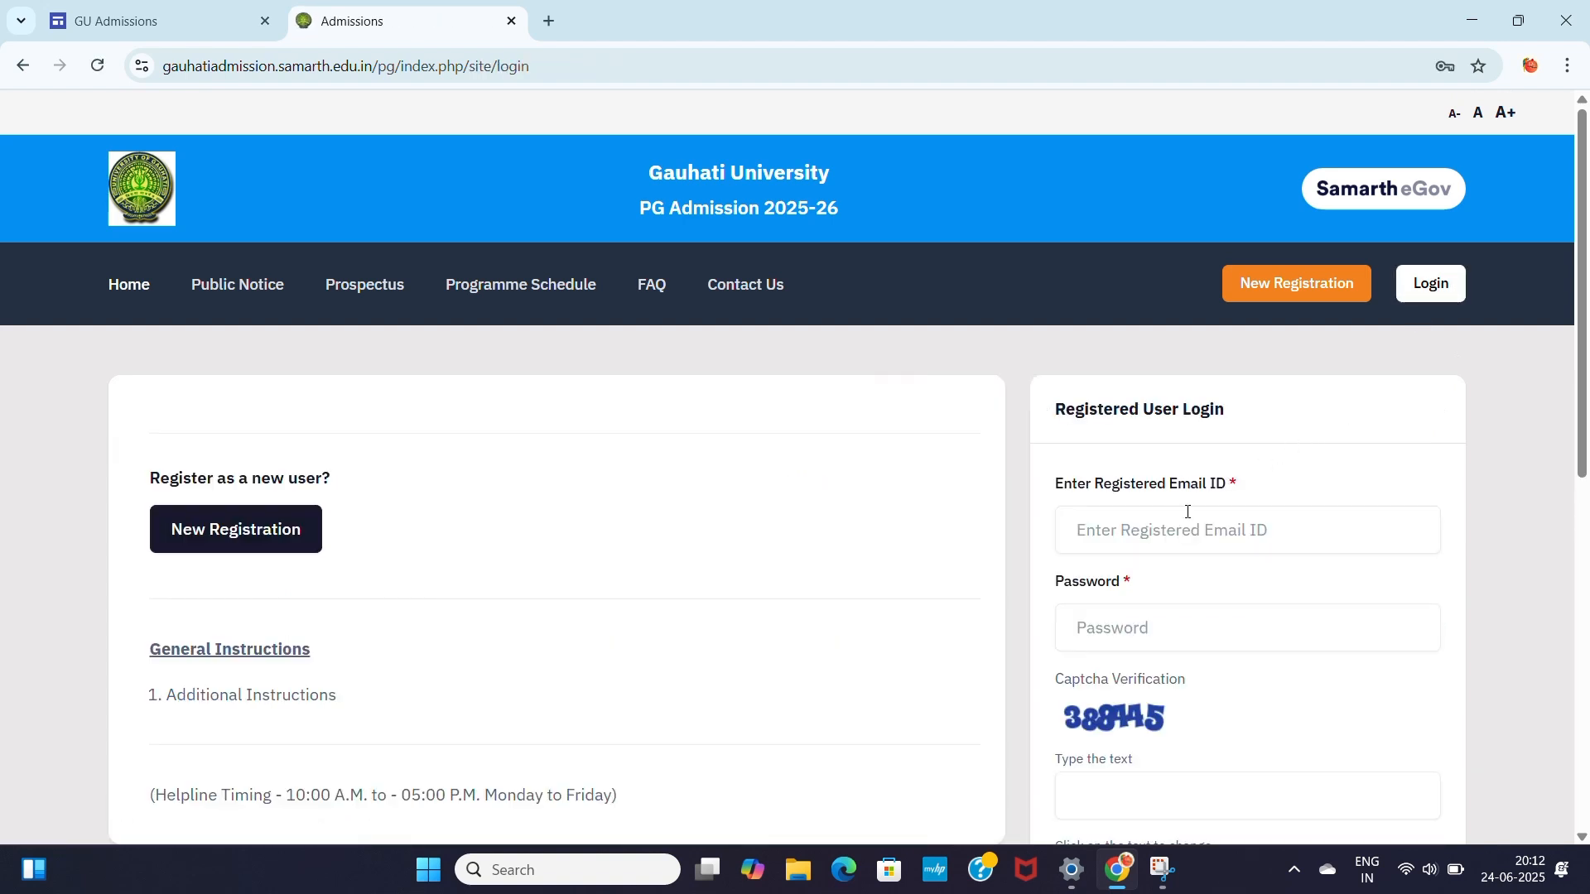
{"action": "scroll", "coordinate": [1187, 512], "scroll_direction": "down", "scroll_amount": 1}
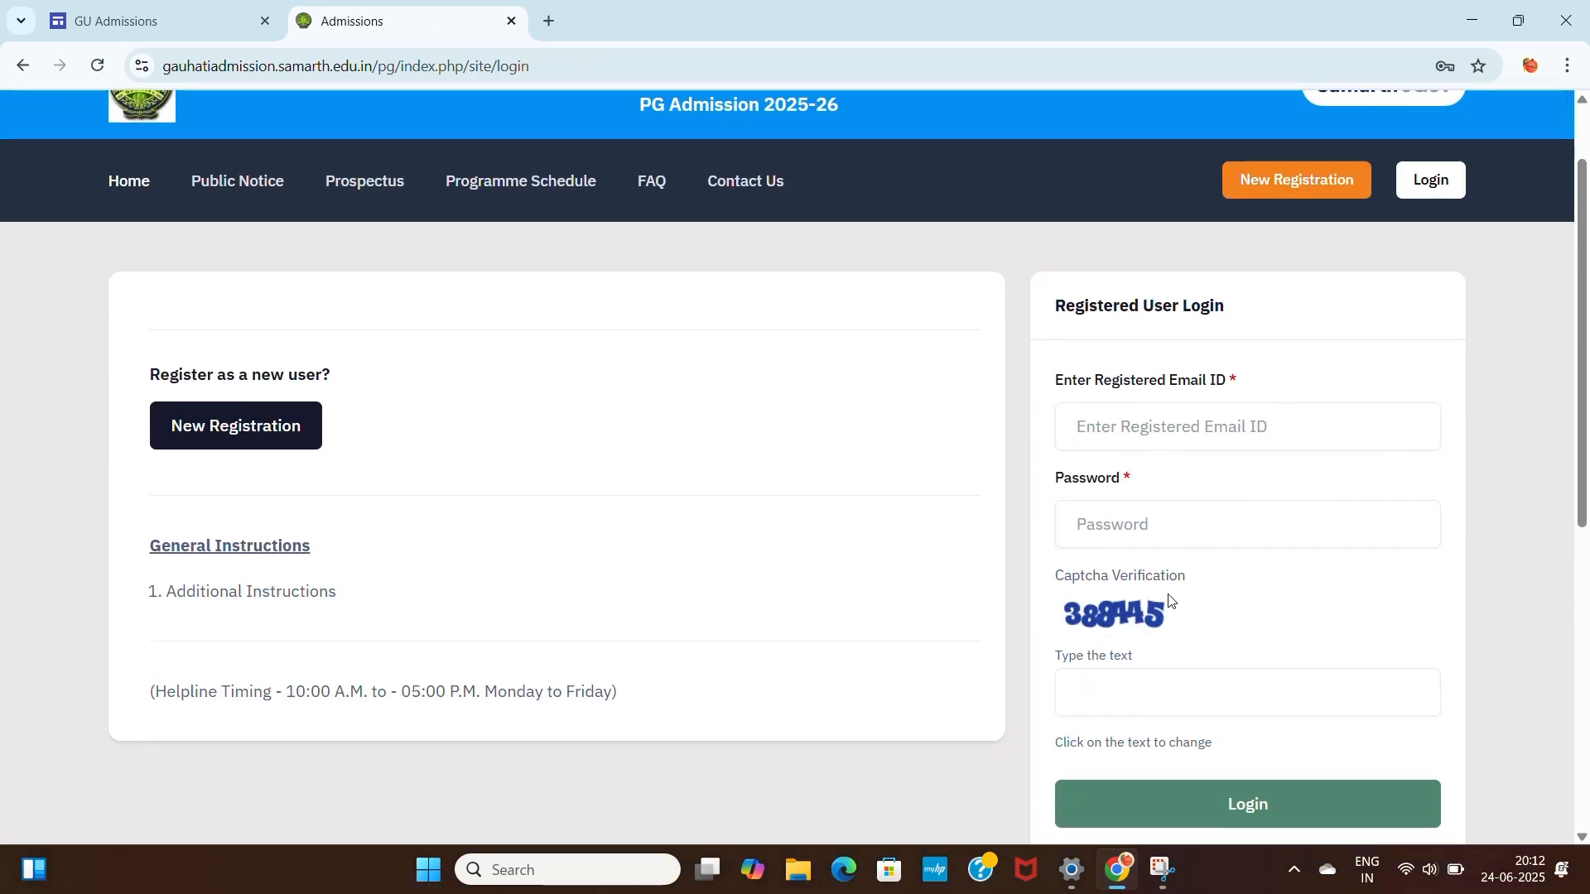
{"action": "scroll", "coordinate": [1224, 660], "scroll_direction": "down", "scroll_amount": 1}
{"action": "scroll", "coordinate": [1285, 673], "scroll_direction": "up", "scroll_amount": 3}
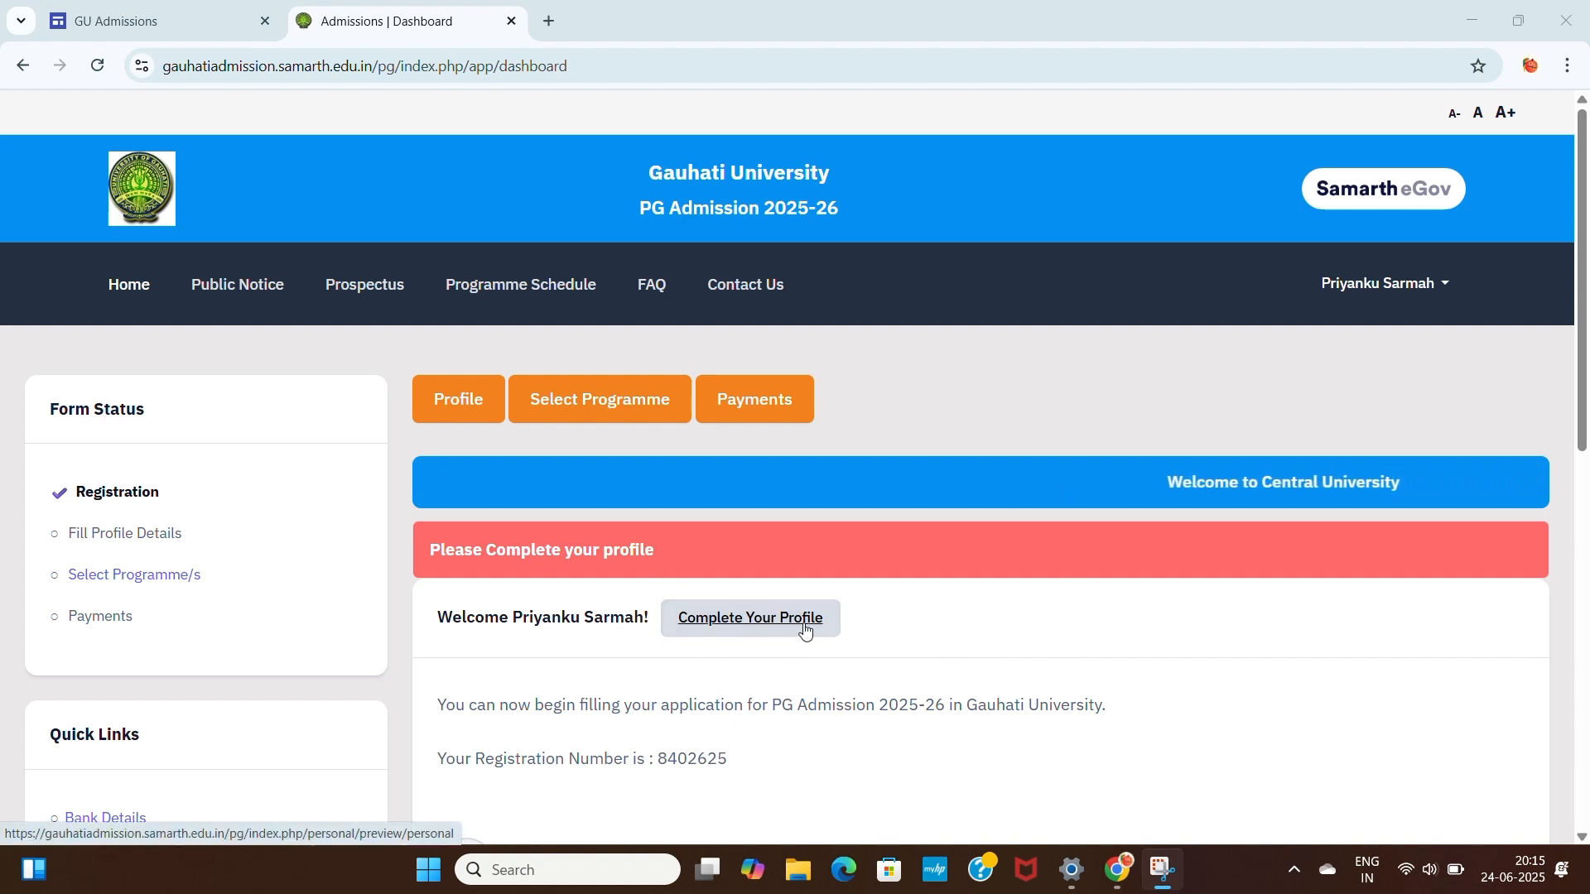
Step: Open the profile completion form from the applicant dashboard and set the category to General
{"action": "scroll", "coordinate": [980, 658], "scroll_direction": "down", "scroll_amount": 1}
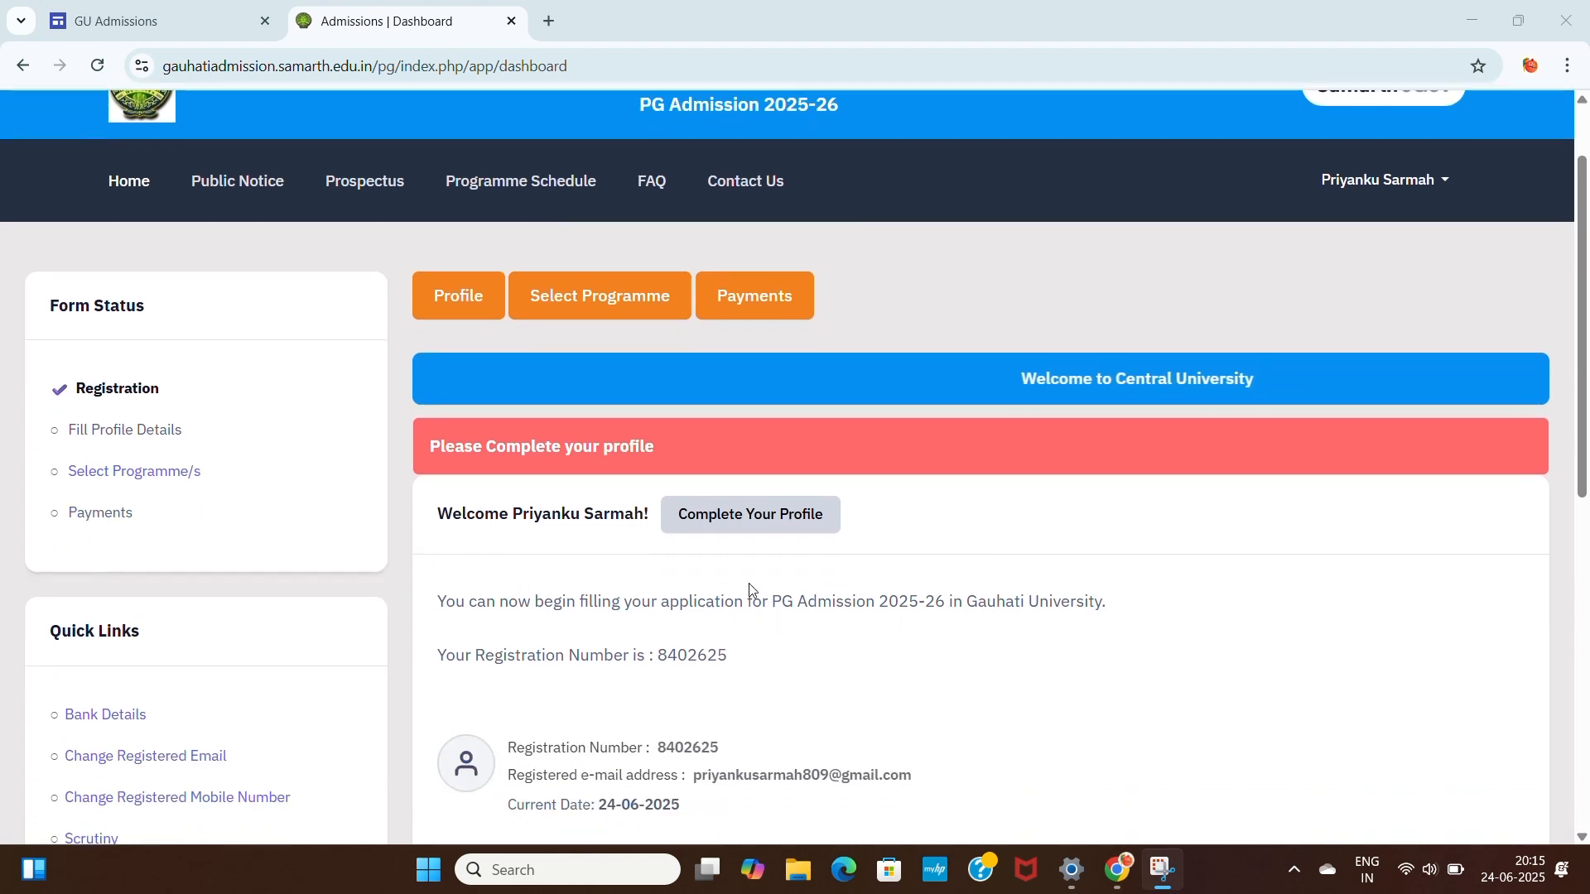
{"action": "left_click", "coordinate": [756, 531]}
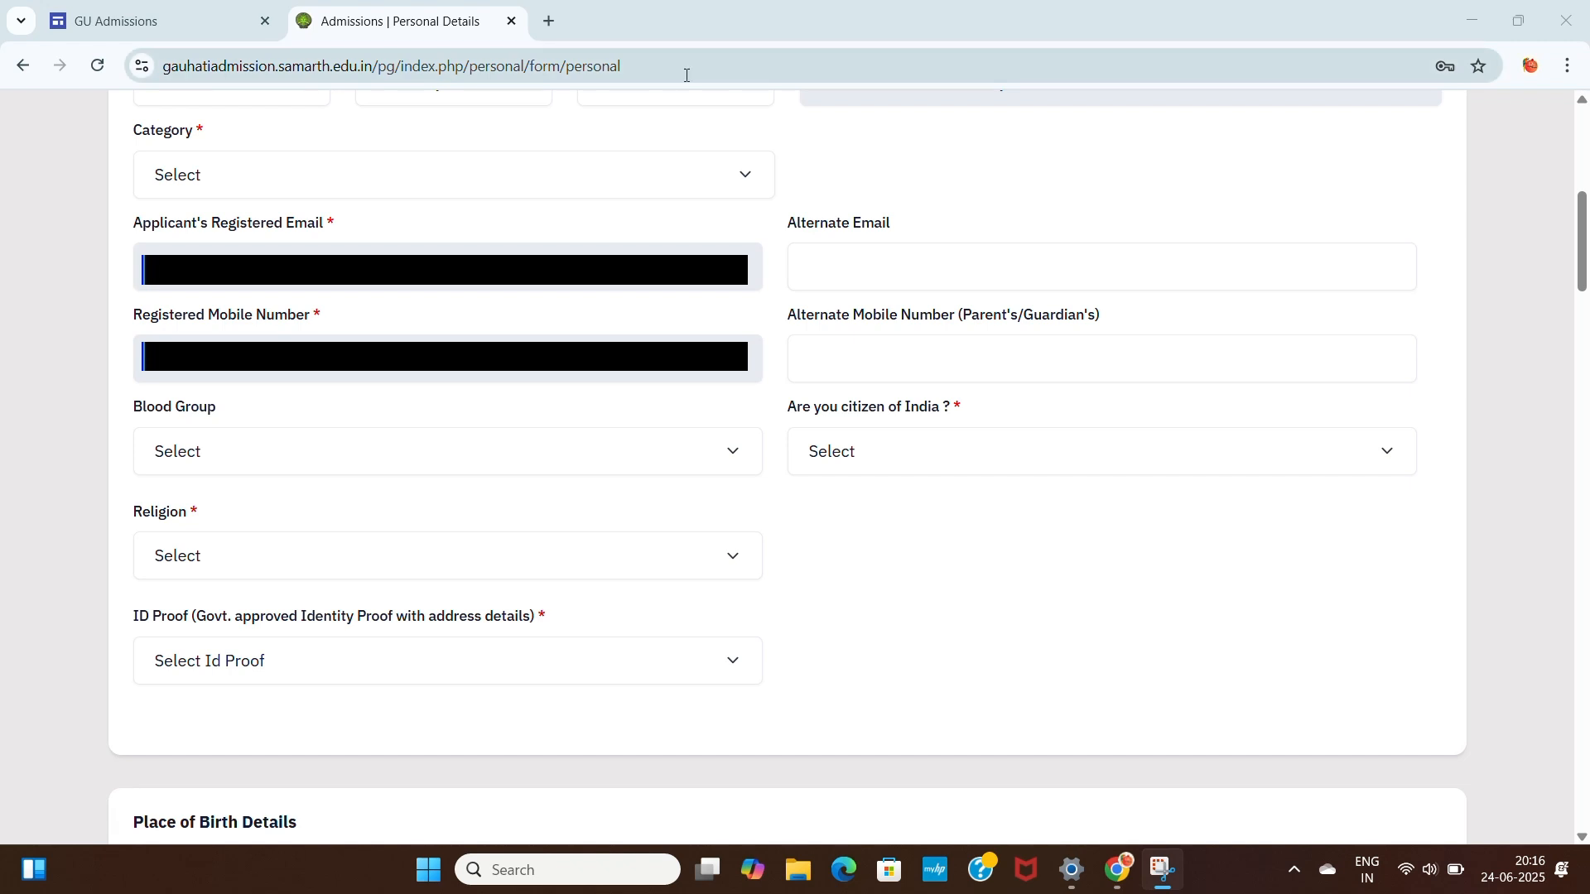
{"action": "left_click", "coordinate": [426, 189]}
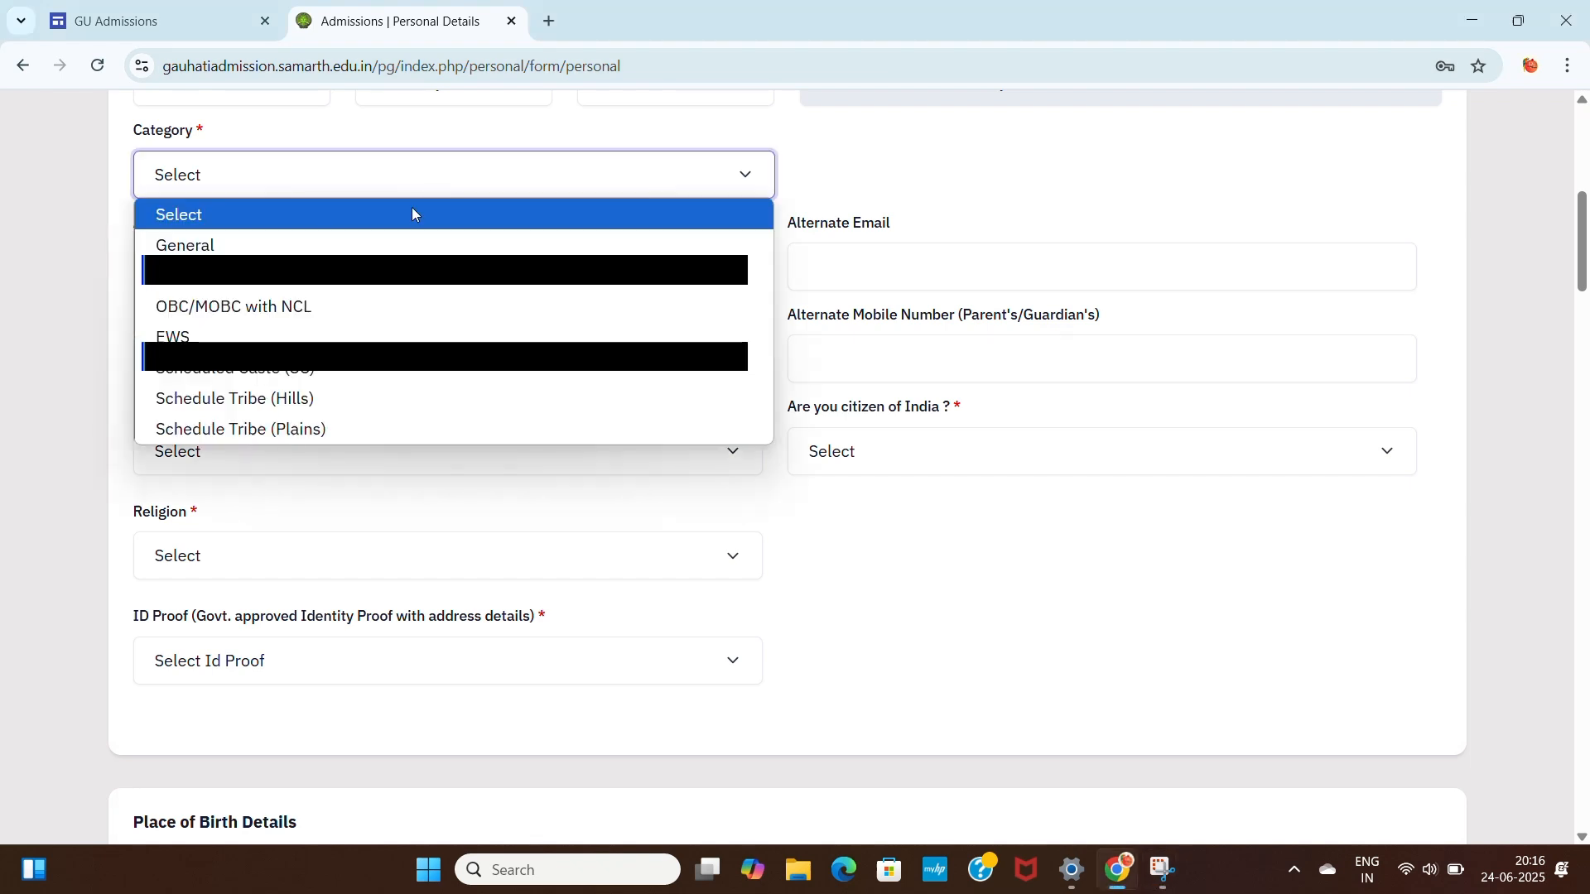
{"action": "left_click", "coordinate": [219, 246]}
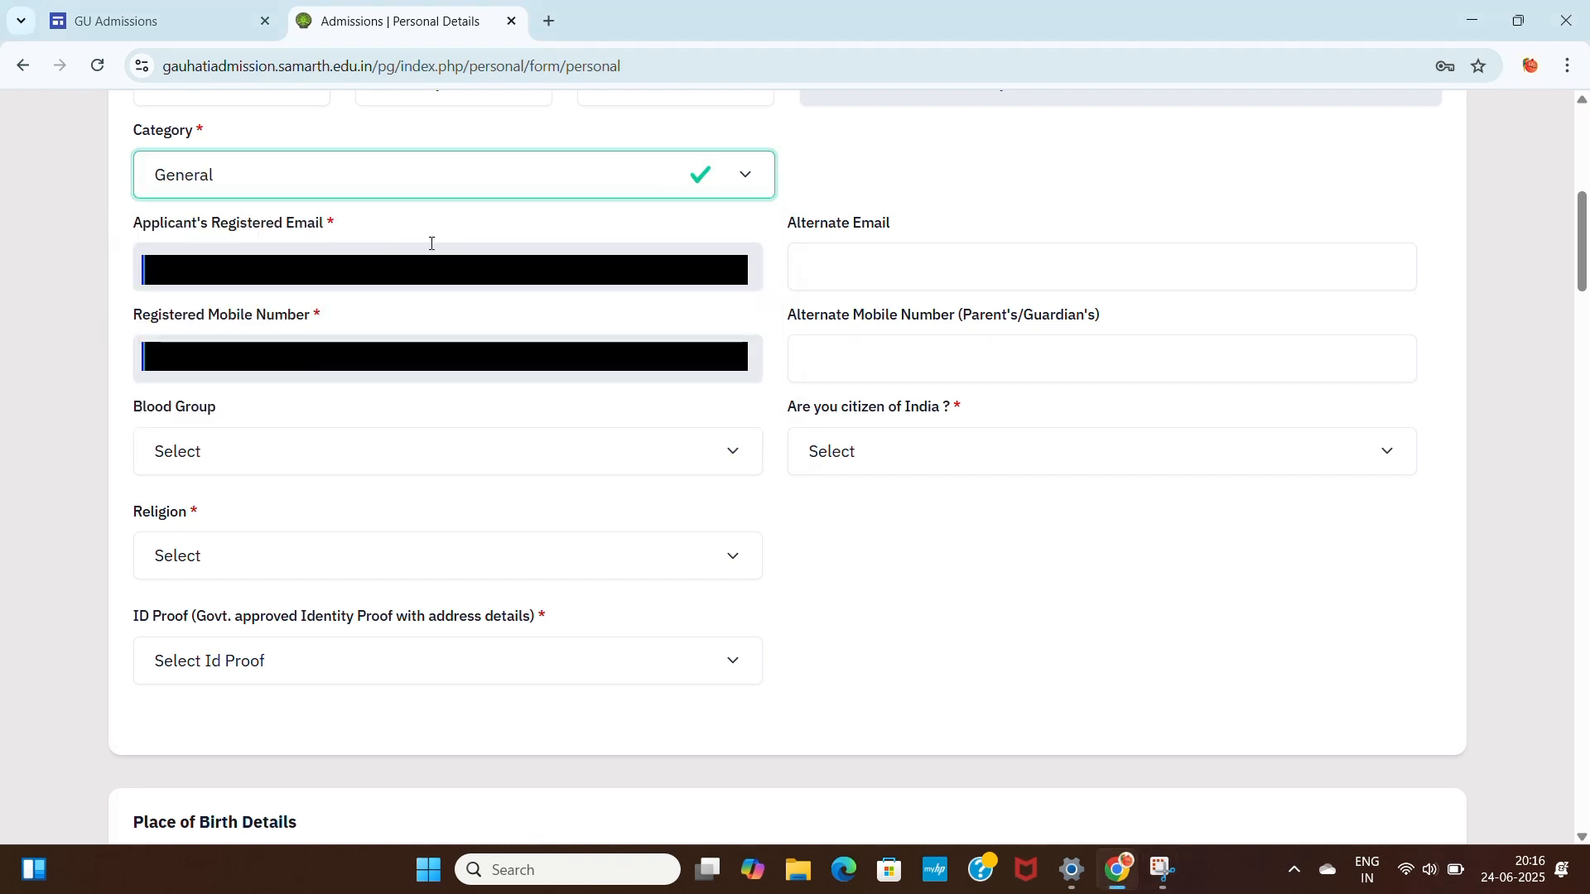
Step: Set the blood group to O+, Indian citizenship to Yes and the religion to Hinduism in the personal details
{"action": "left_click", "coordinate": [307, 459]}
{"action": "left_click", "coordinate": [233, 551]}
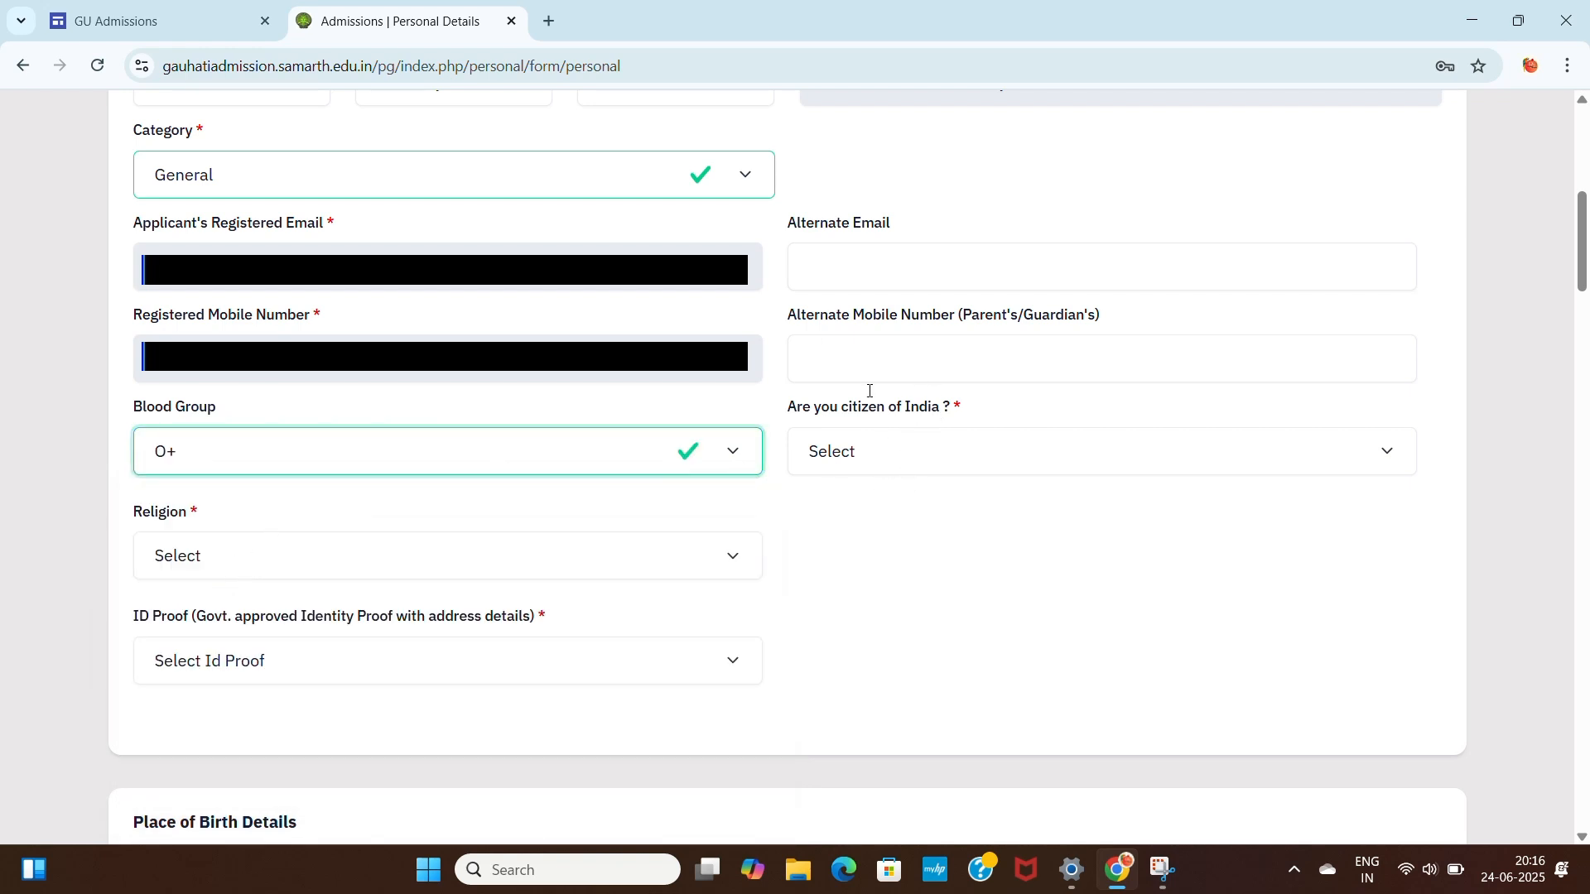
{"action": "left_click", "coordinate": [898, 451]}
{"action": "left_click", "coordinate": [868, 519]}
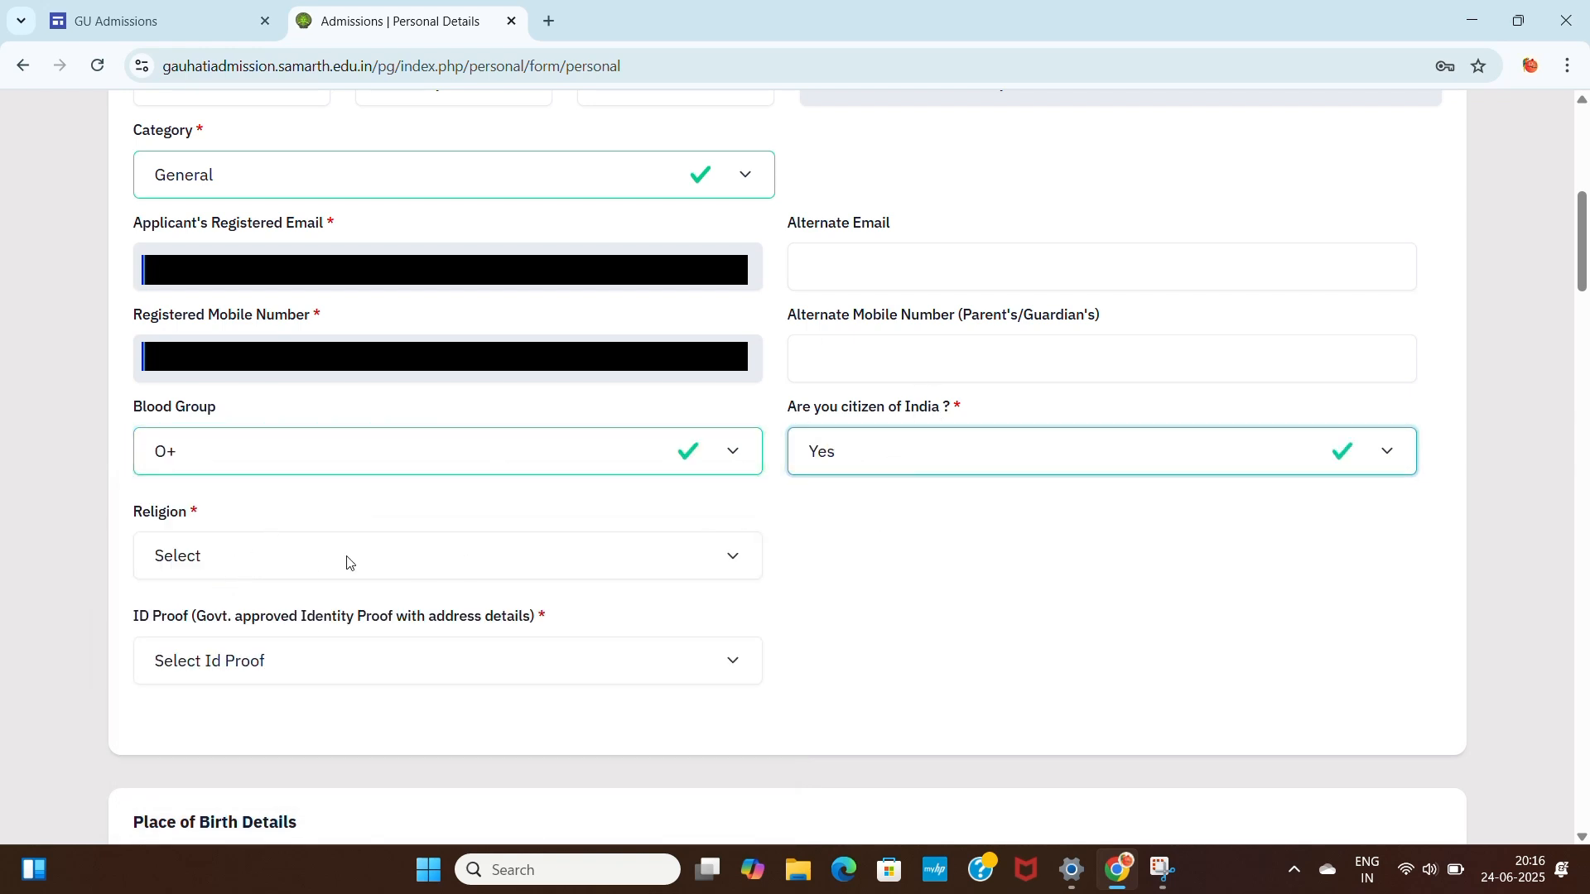
{"action": "left_click", "coordinate": [289, 562]}
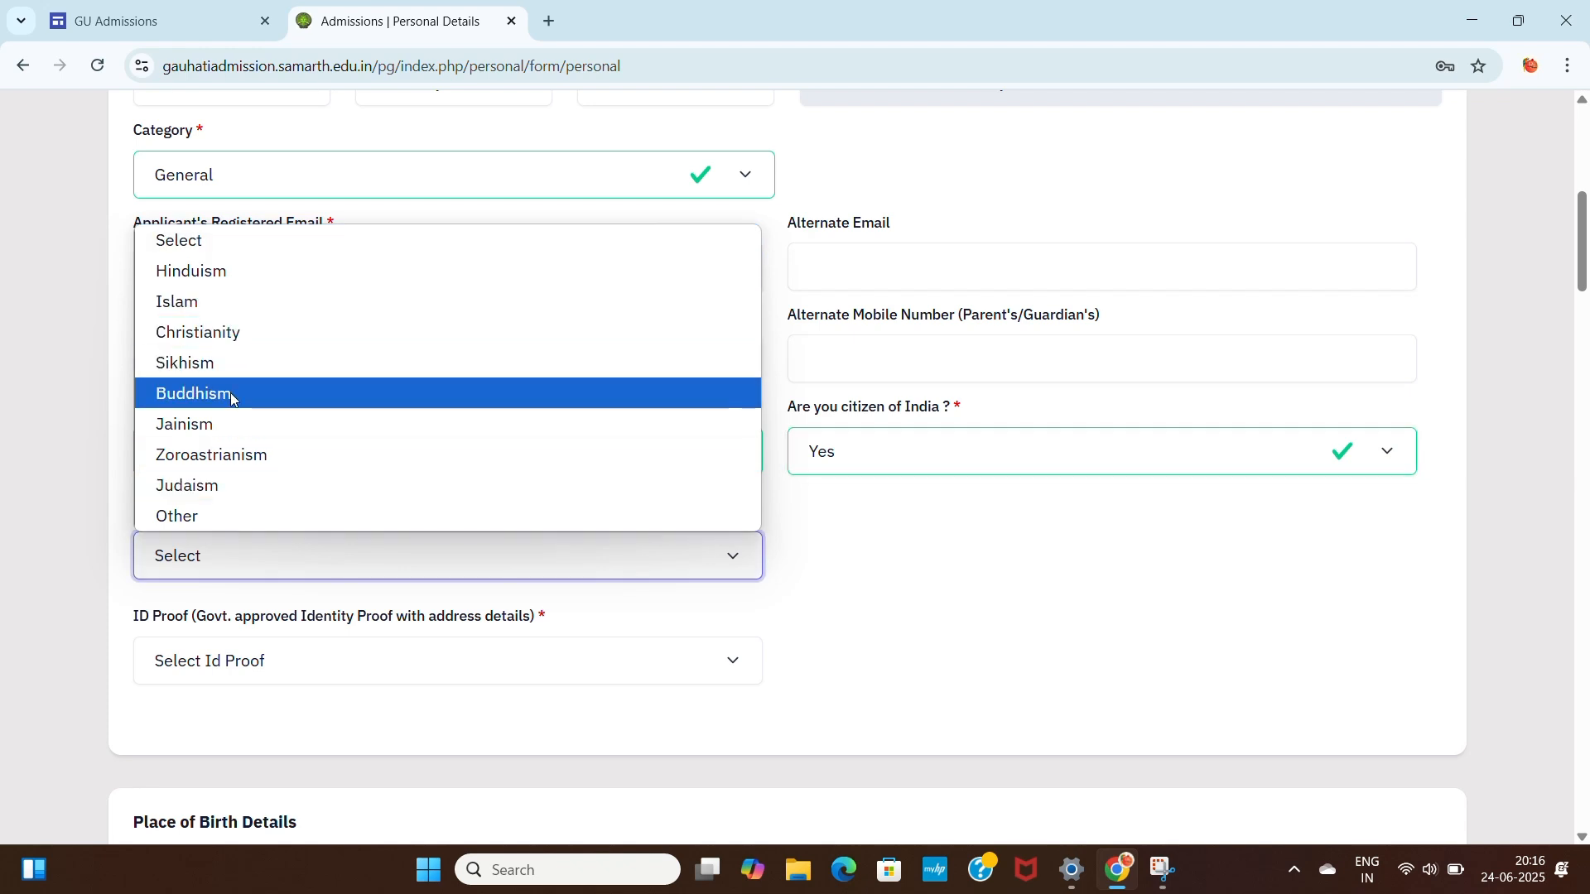
{"action": "left_click", "coordinate": [288, 273]}
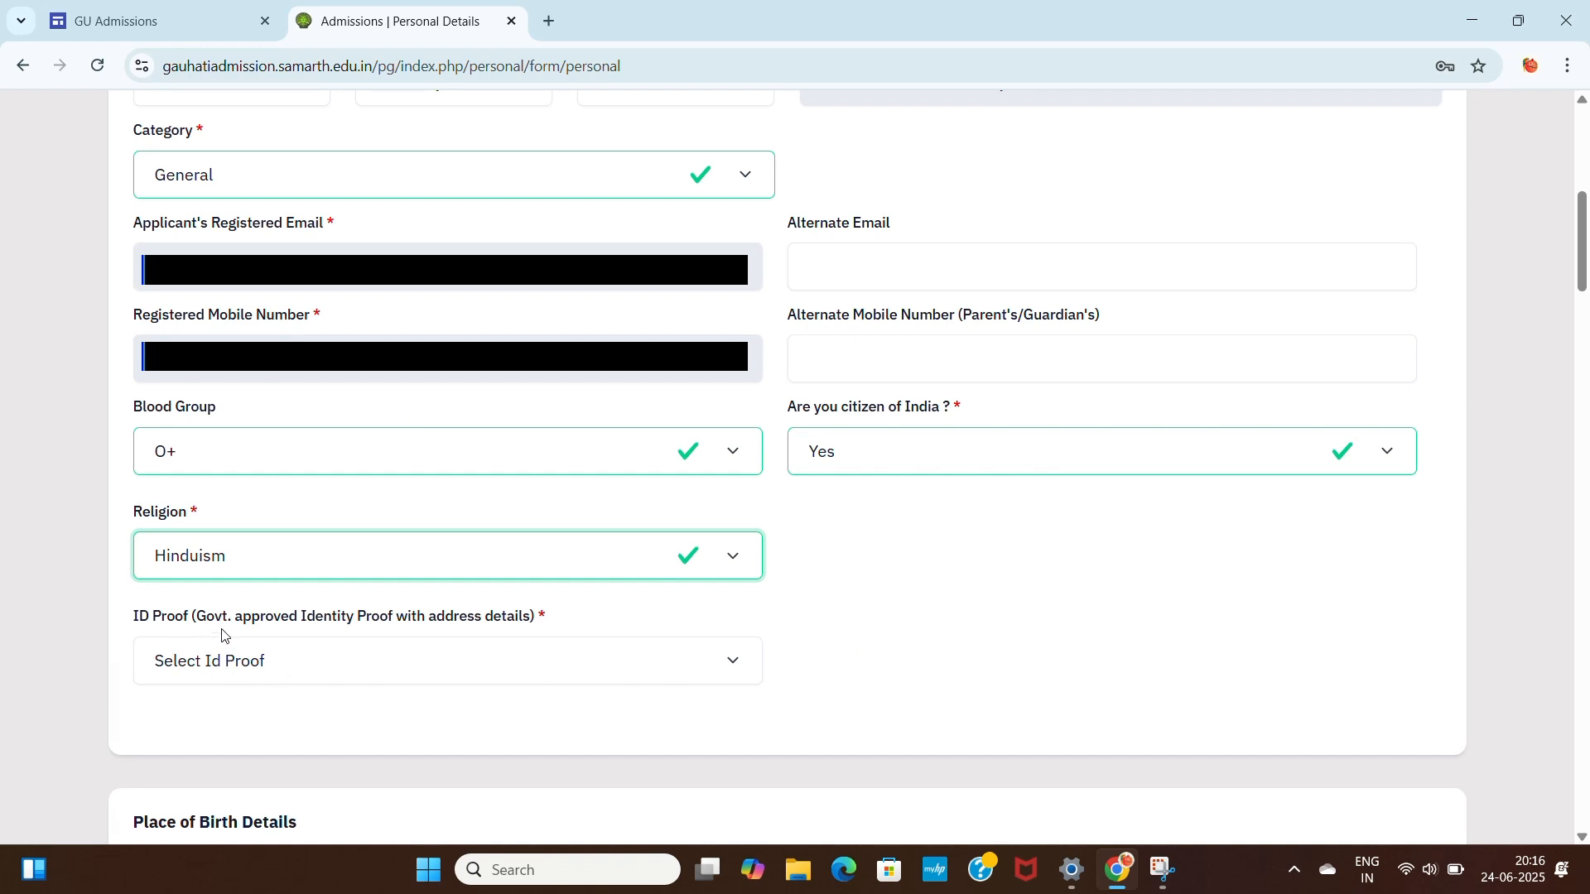
Step: Choose Pan Card as the ID proof and fill in the ID proof number
{"action": "left_click", "coordinate": [222, 682]}
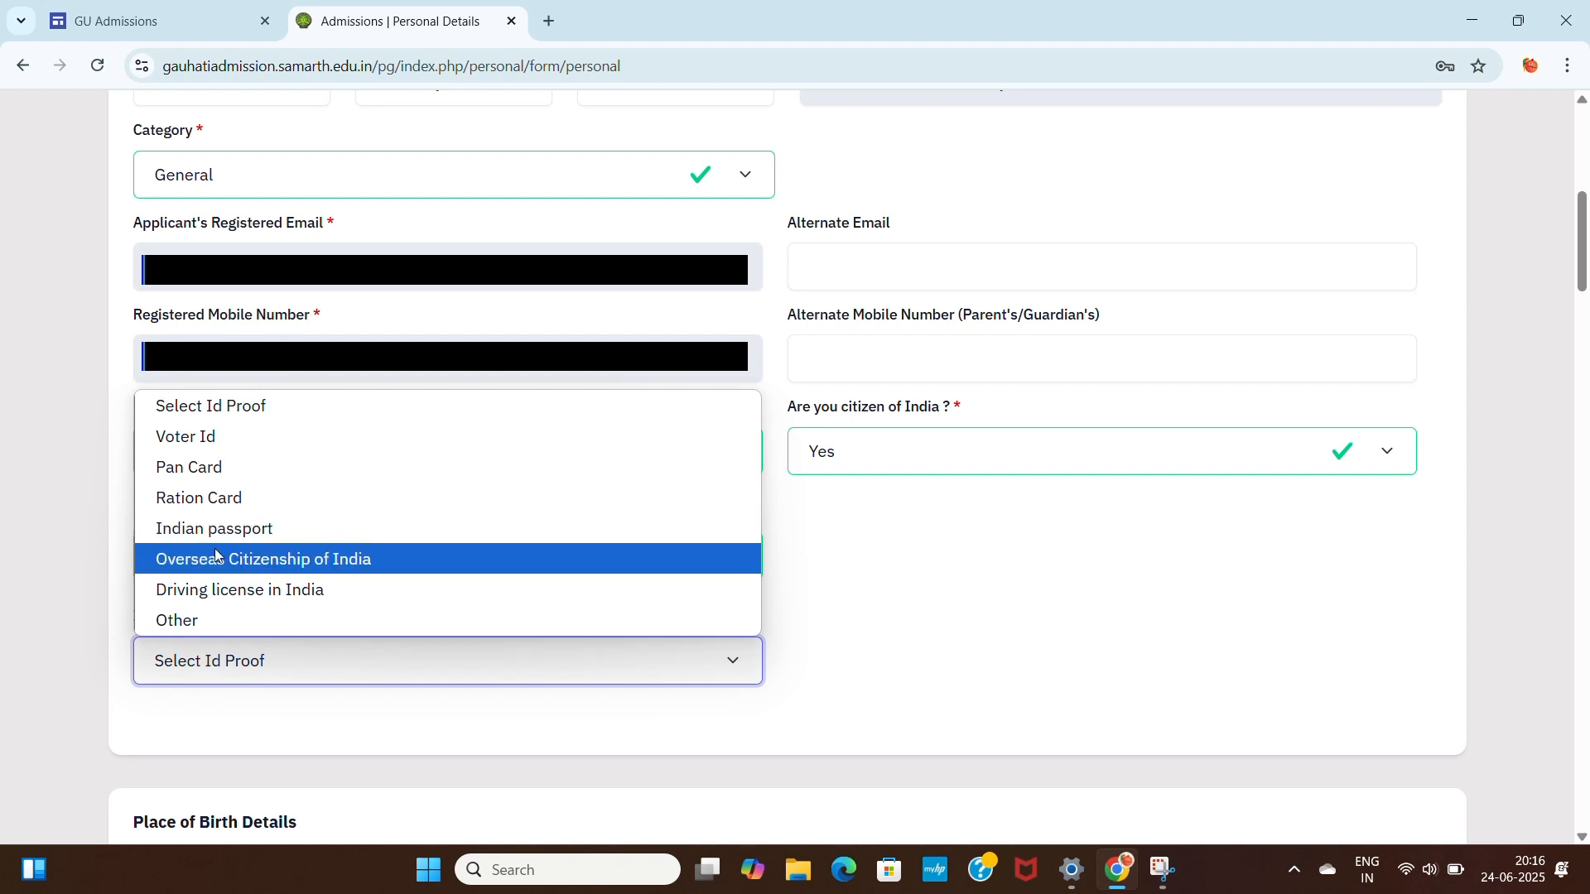
{"action": "left_click", "coordinate": [225, 472]}
{"action": "left_click", "coordinate": [856, 660]}
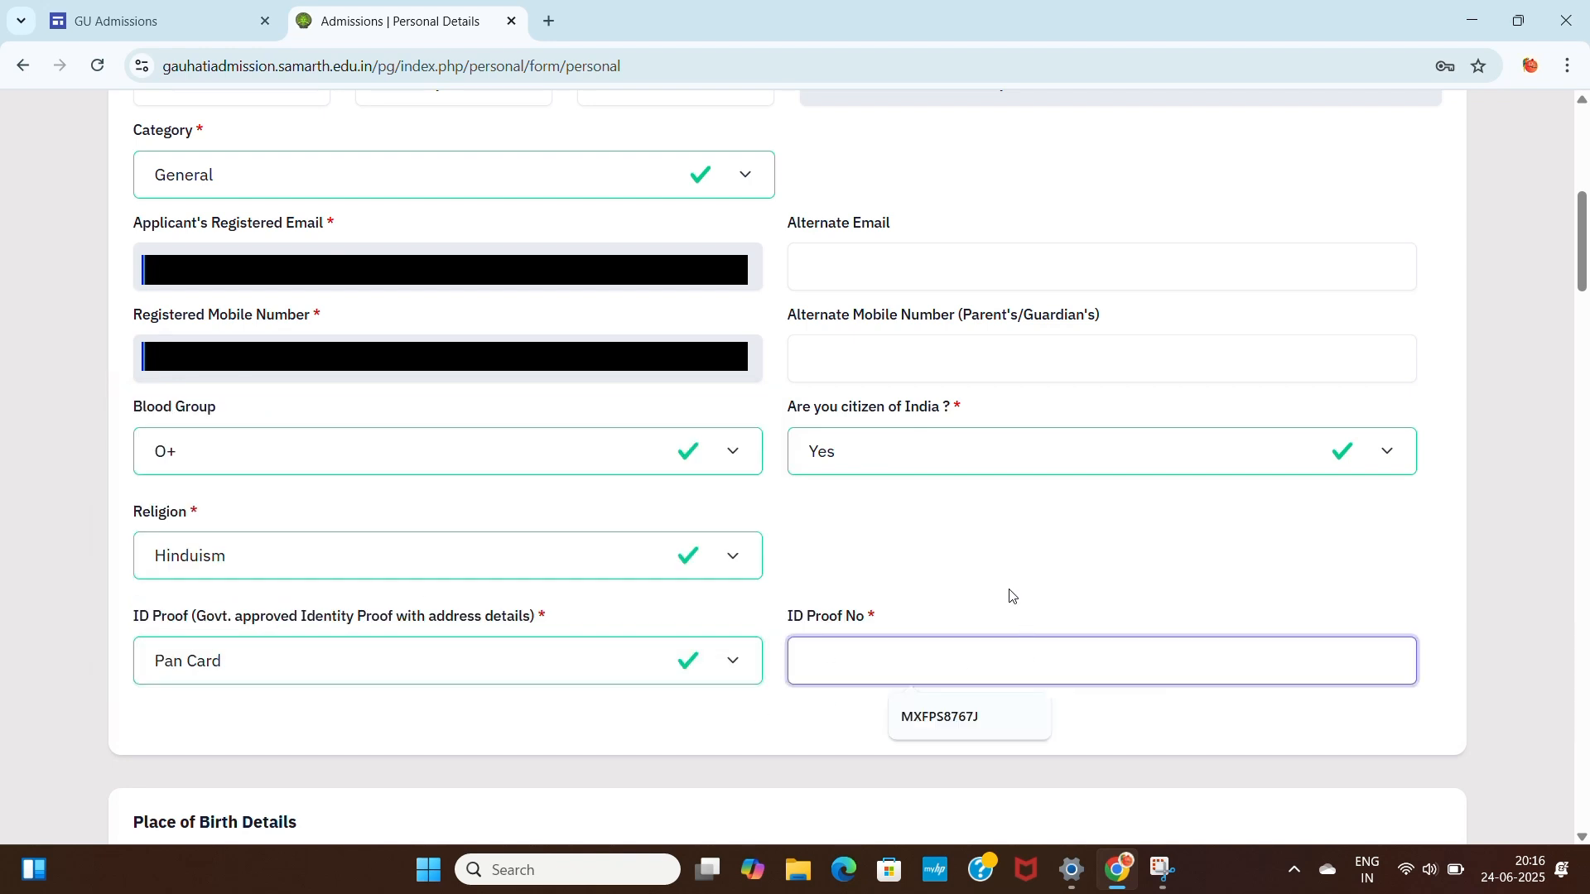
{"action": "left_click", "coordinate": [856, 669]}
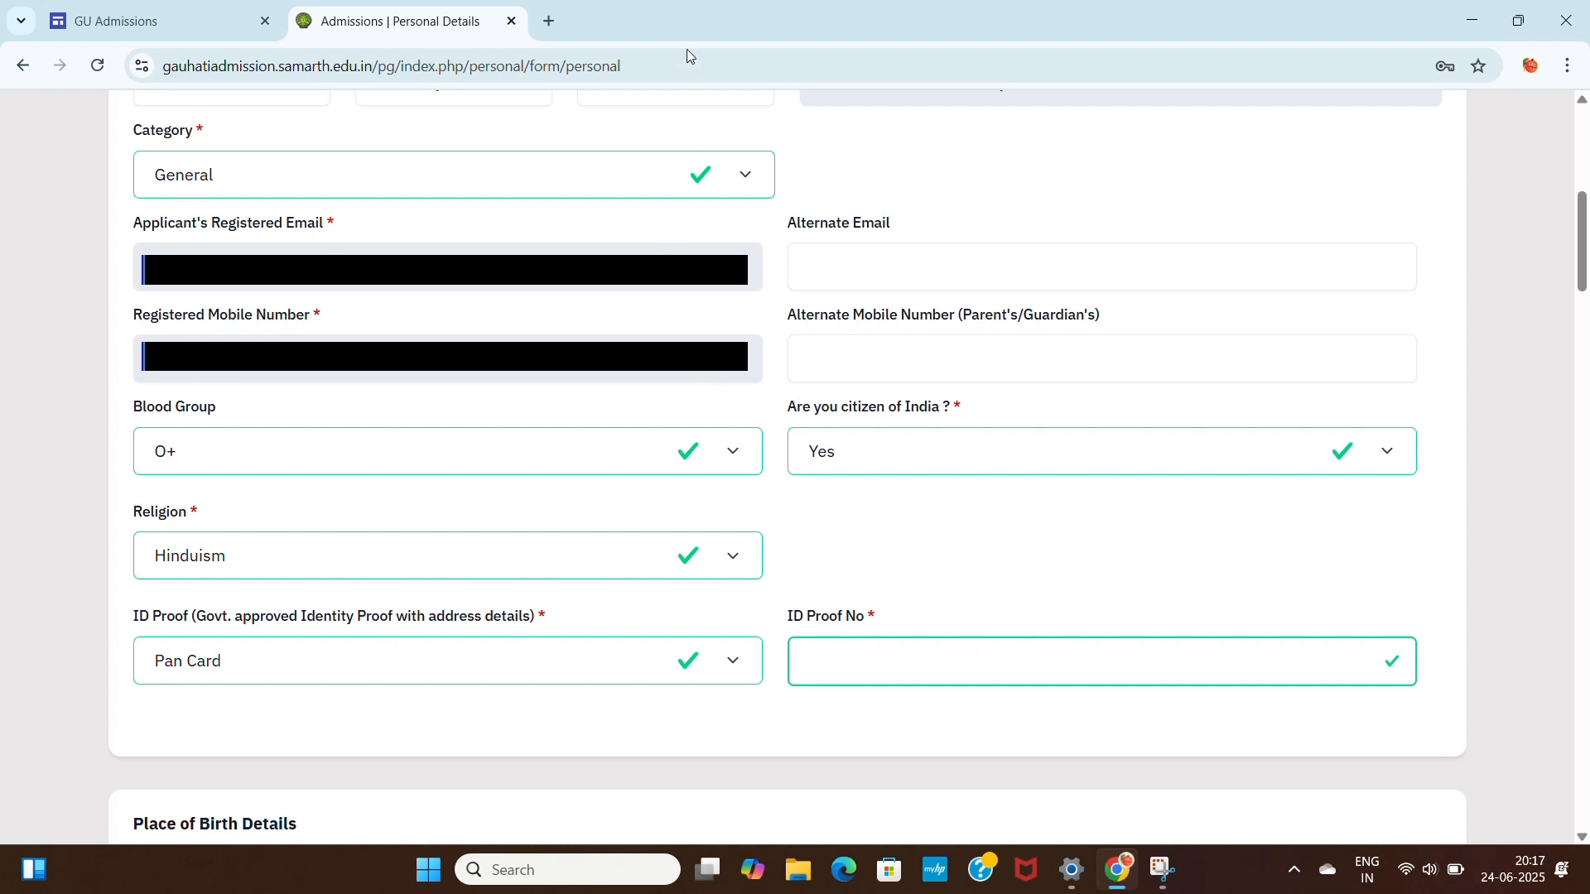
Step: Go through the country and state fields of the place of birth details and set the district to JORHAT
{"action": "key", "text": "Page_Down"}
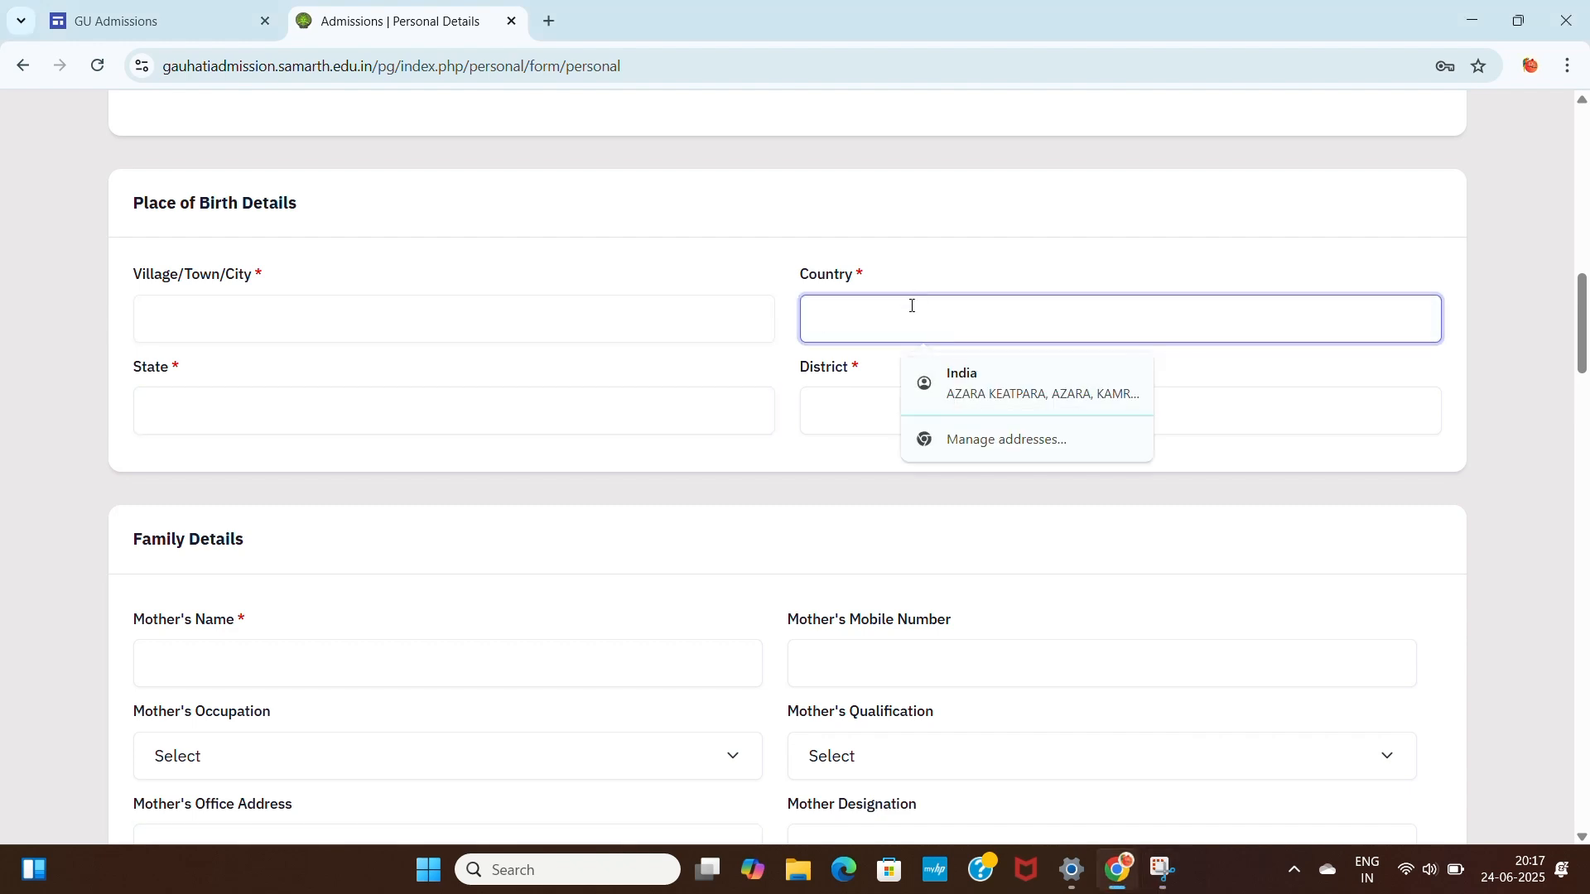
{"action": "left_click", "coordinate": [329, 437]}
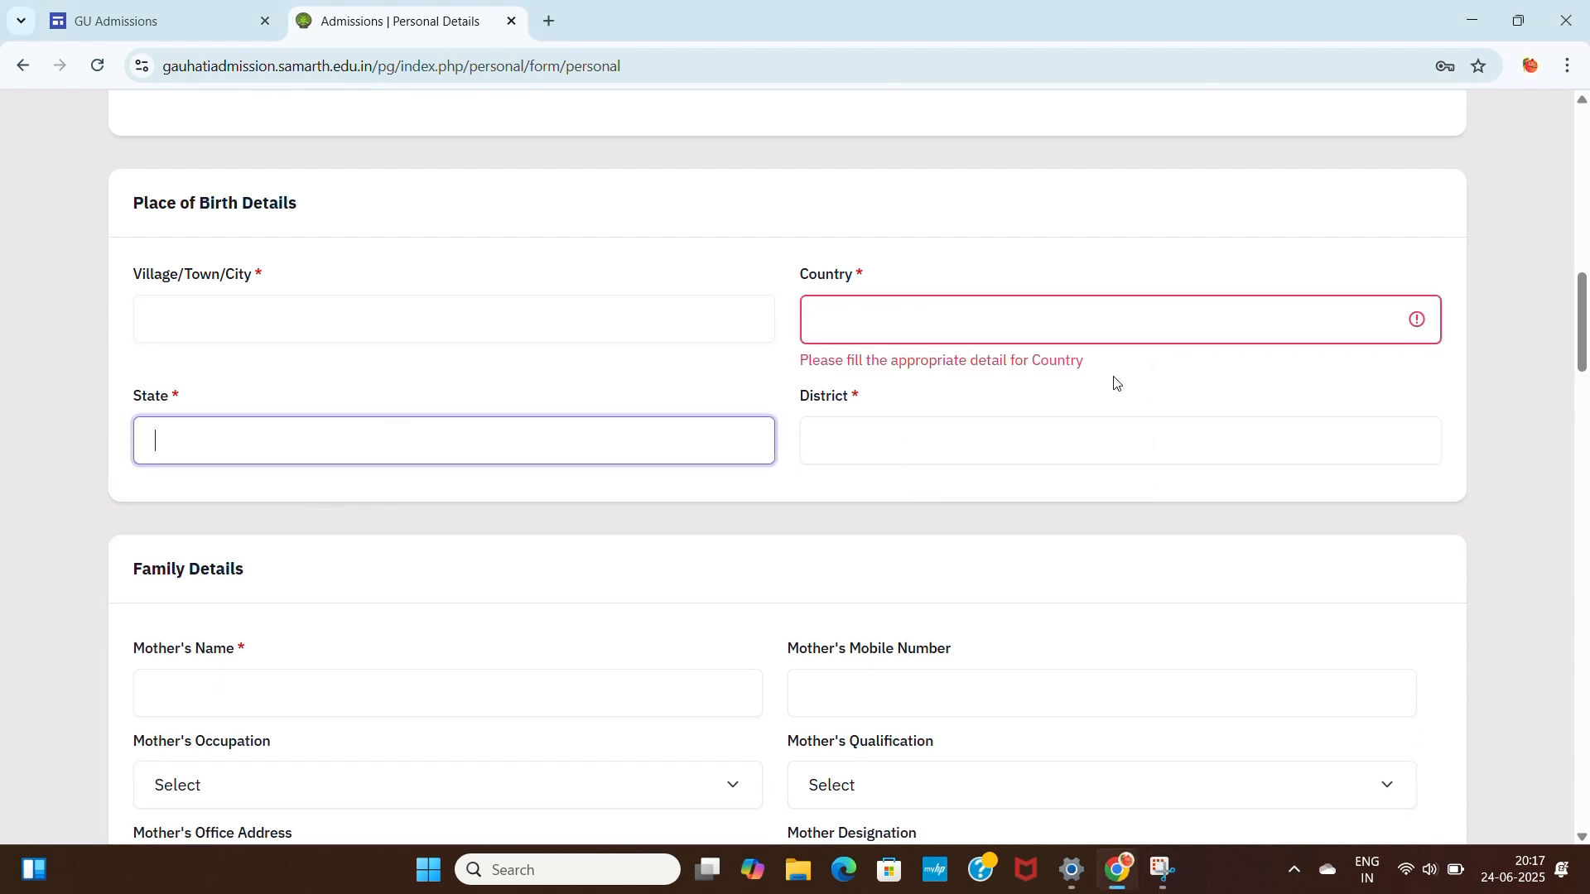
{"action": "left_click", "coordinate": [965, 438]}
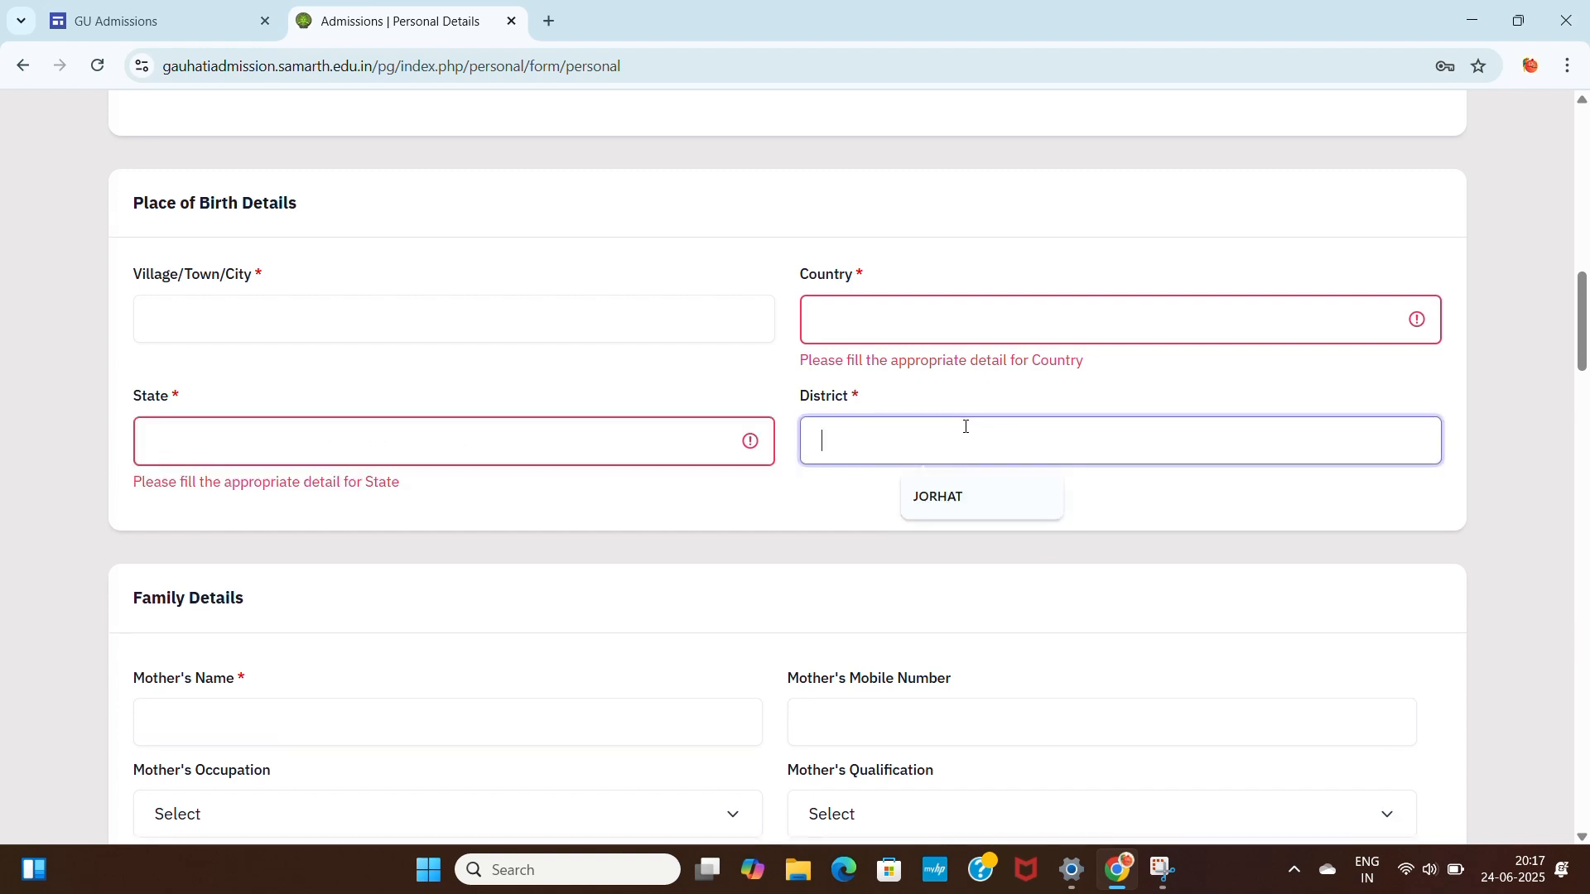
{"action": "left_click", "coordinate": [967, 485]}
{"action": "left_click", "coordinate": [487, 451]}
{"action": "left_click", "coordinate": [671, 557]}
Step: Set the mother's occupation to Other, her qualification to None and her salary to Not Applicable in the family details
{"action": "scroll", "coordinate": [660, 547], "scroll_direction": "down", "scroll_amount": 3}
{"action": "scroll", "coordinate": [582, 519], "scroll_direction": "down", "scroll_amount": 1}
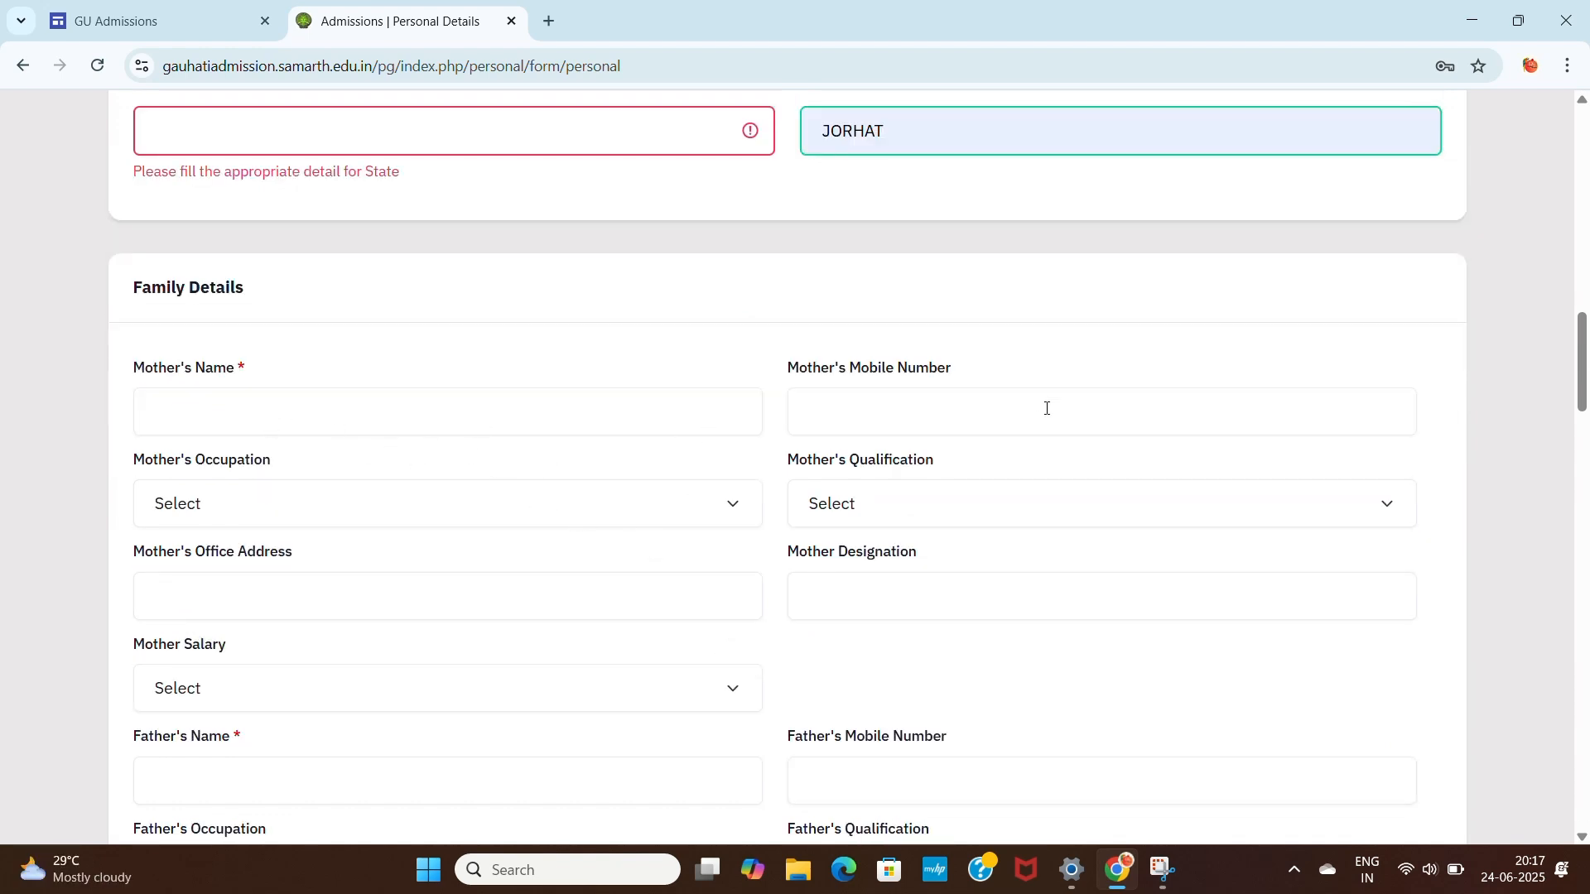
{"action": "scroll", "coordinate": [1012, 427], "scroll_direction": "down", "scroll_amount": 1}
{"action": "left_click", "coordinate": [440, 403]}
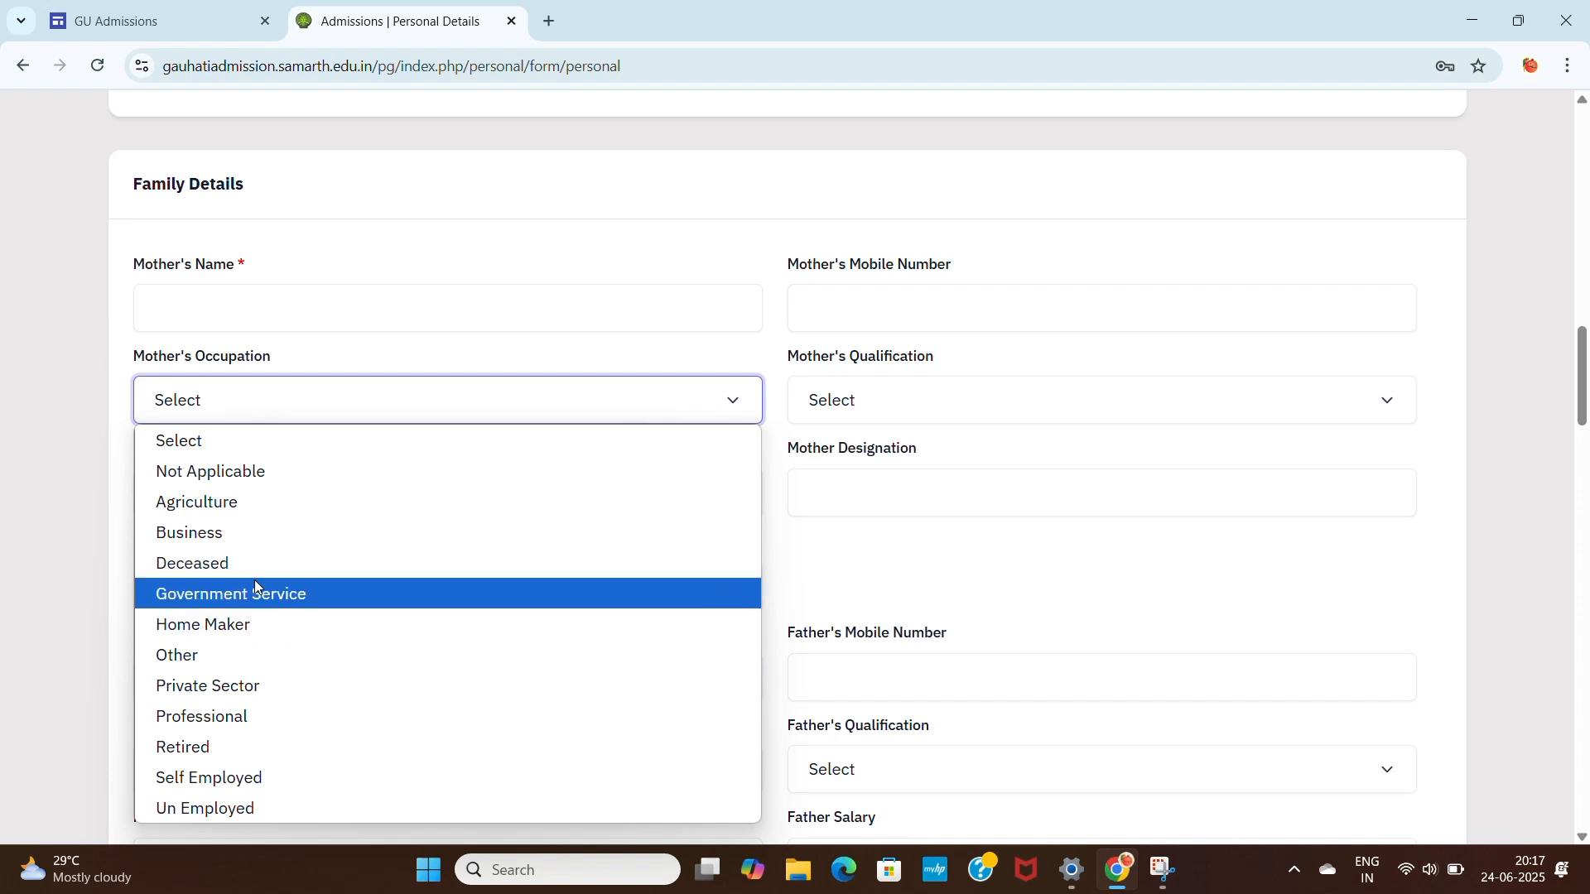
{"action": "left_click", "coordinate": [199, 656]}
{"action": "left_click", "coordinate": [904, 421]}
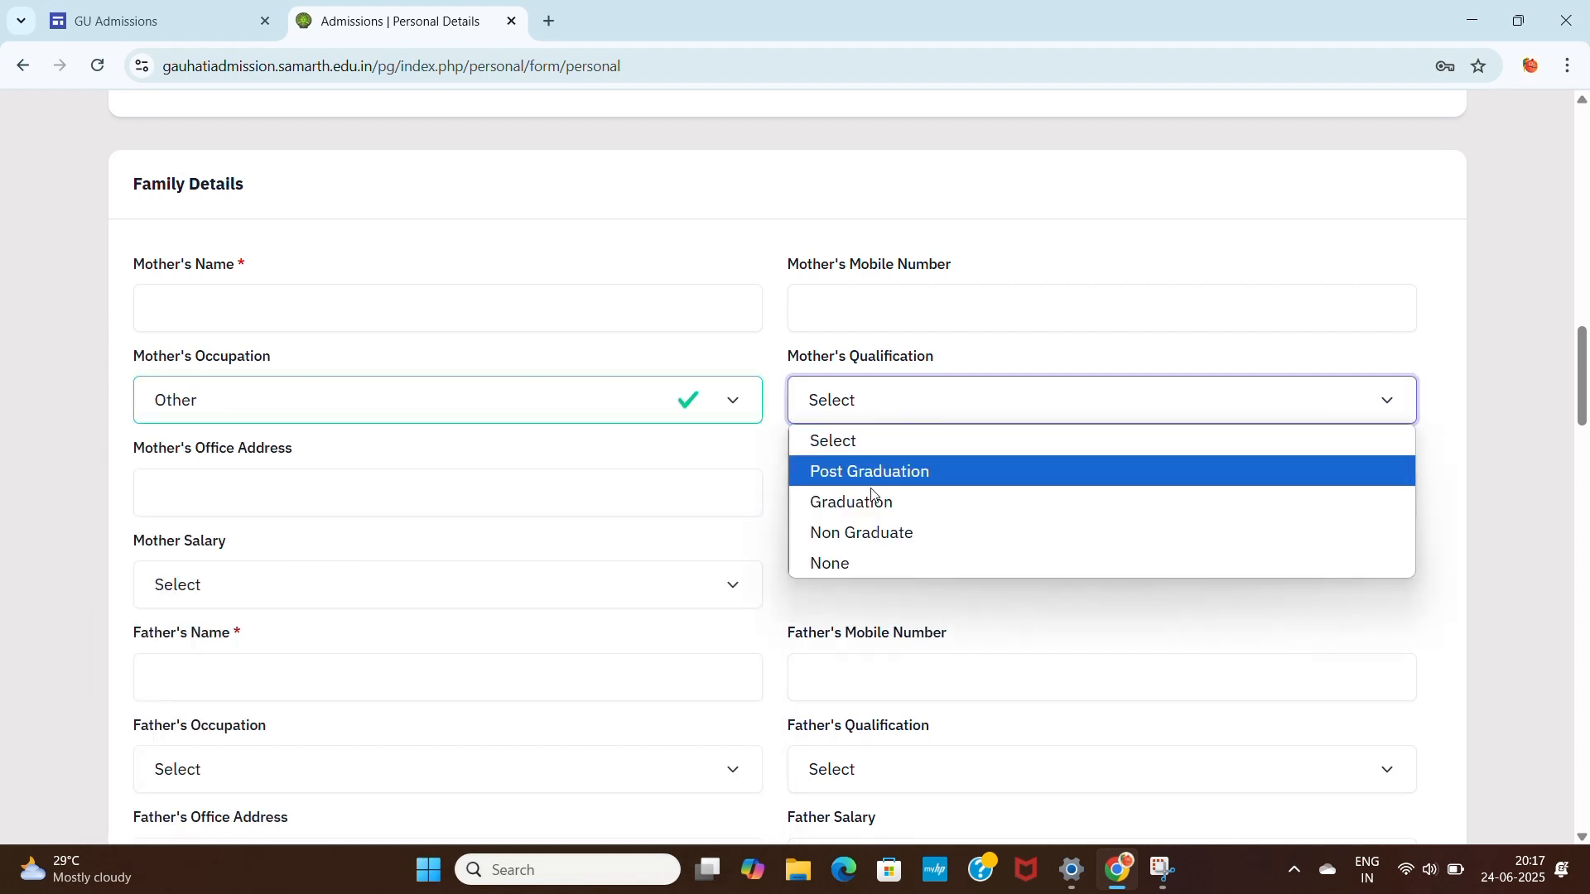
{"action": "left_click", "coordinate": [841, 557]}
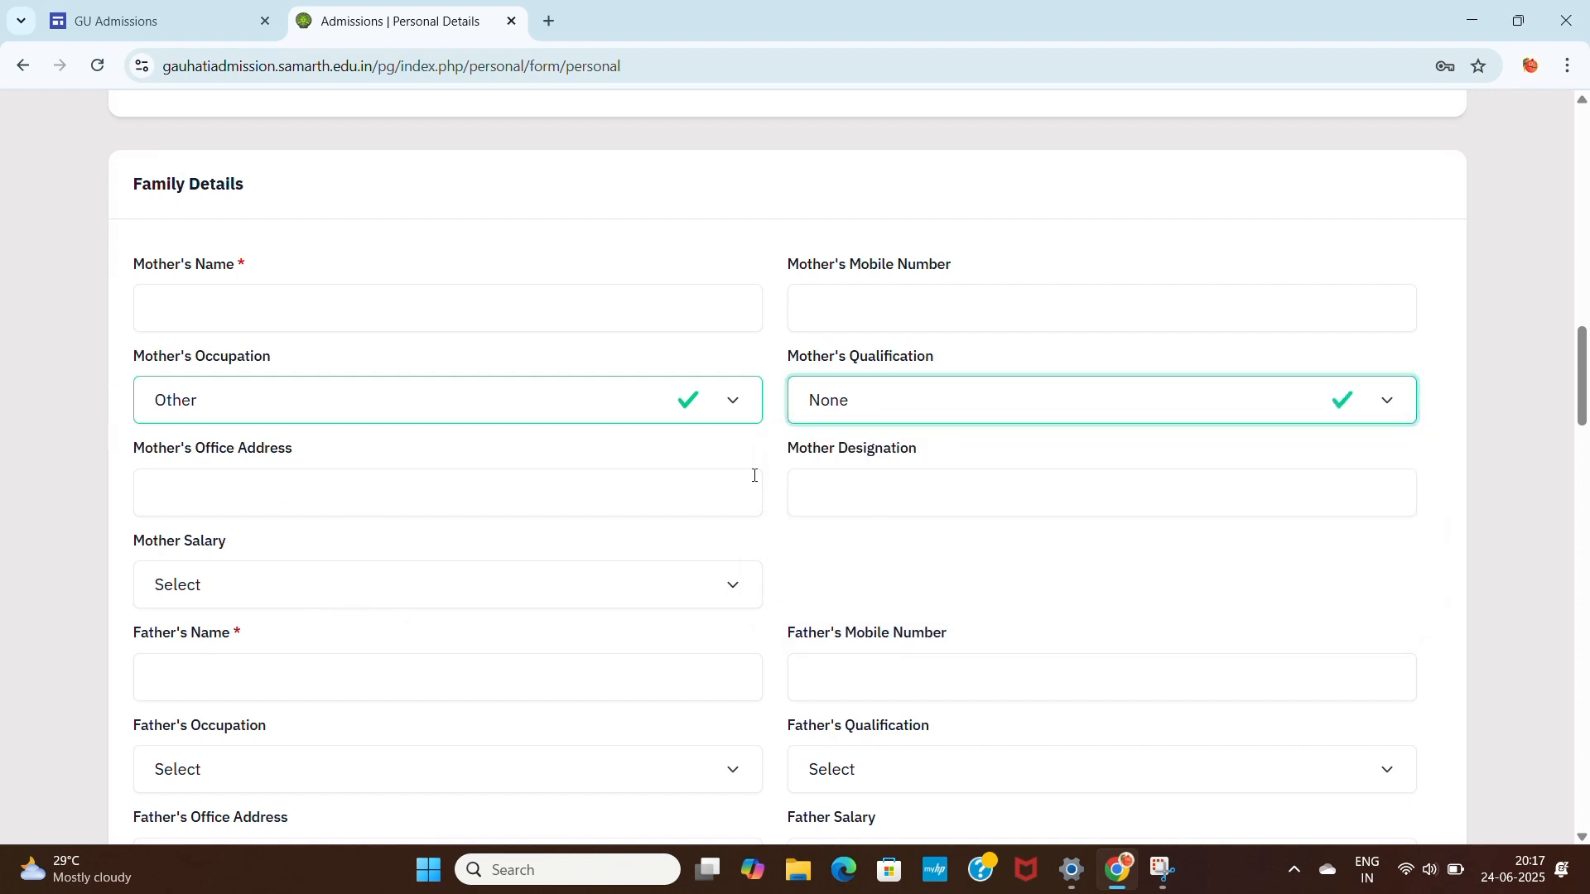
{"action": "left_click", "coordinate": [561, 596]}
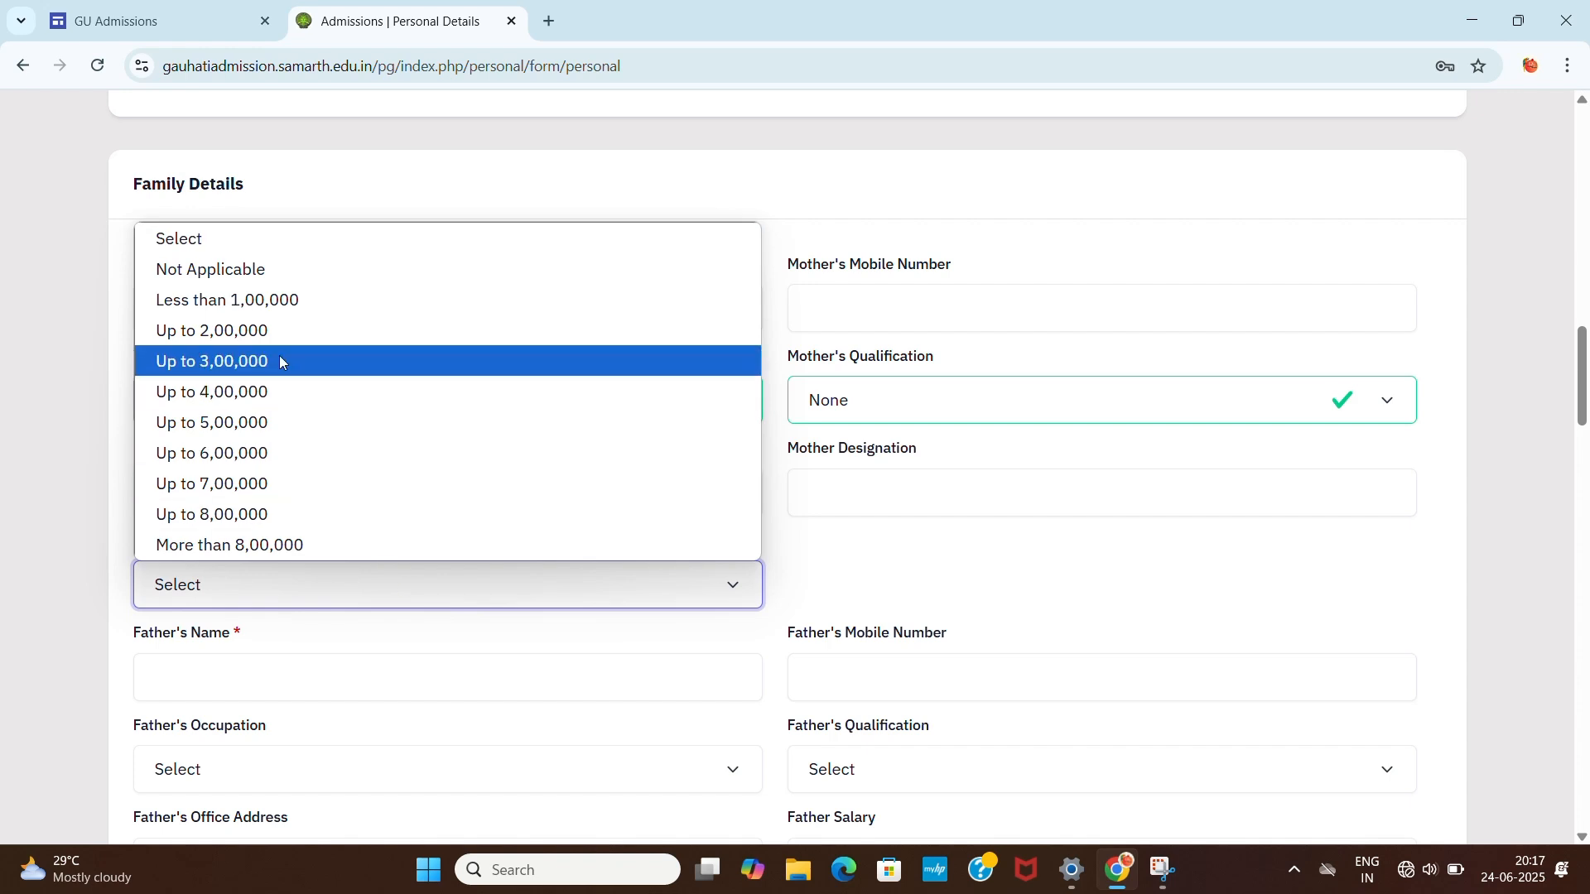
{"action": "left_click", "coordinate": [343, 268]}
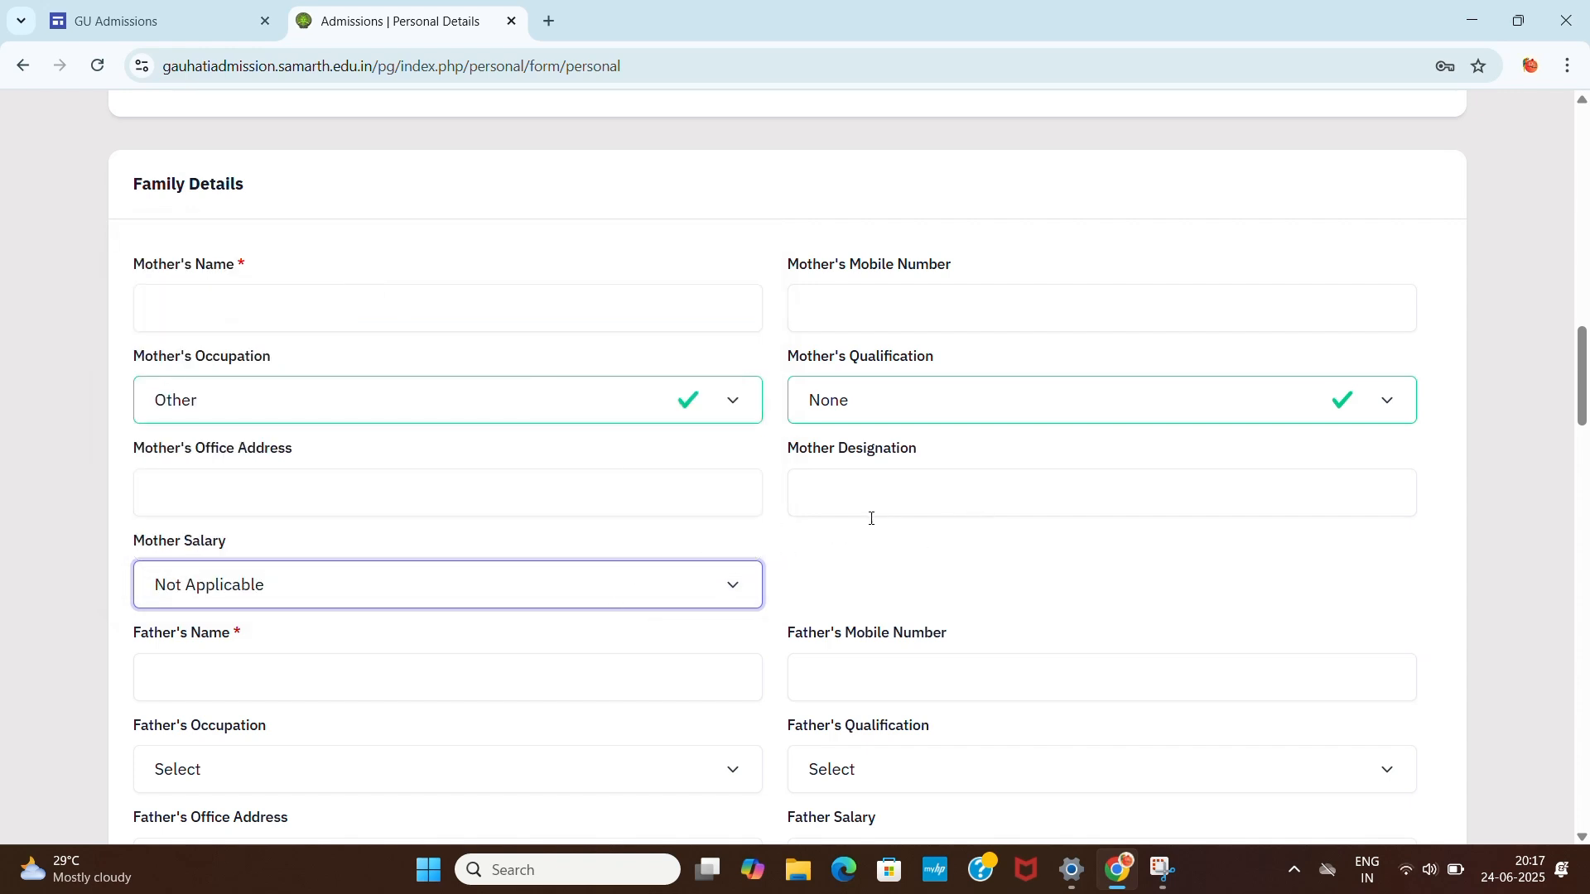
{"action": "left_click", "coordinate": [915, 554]}
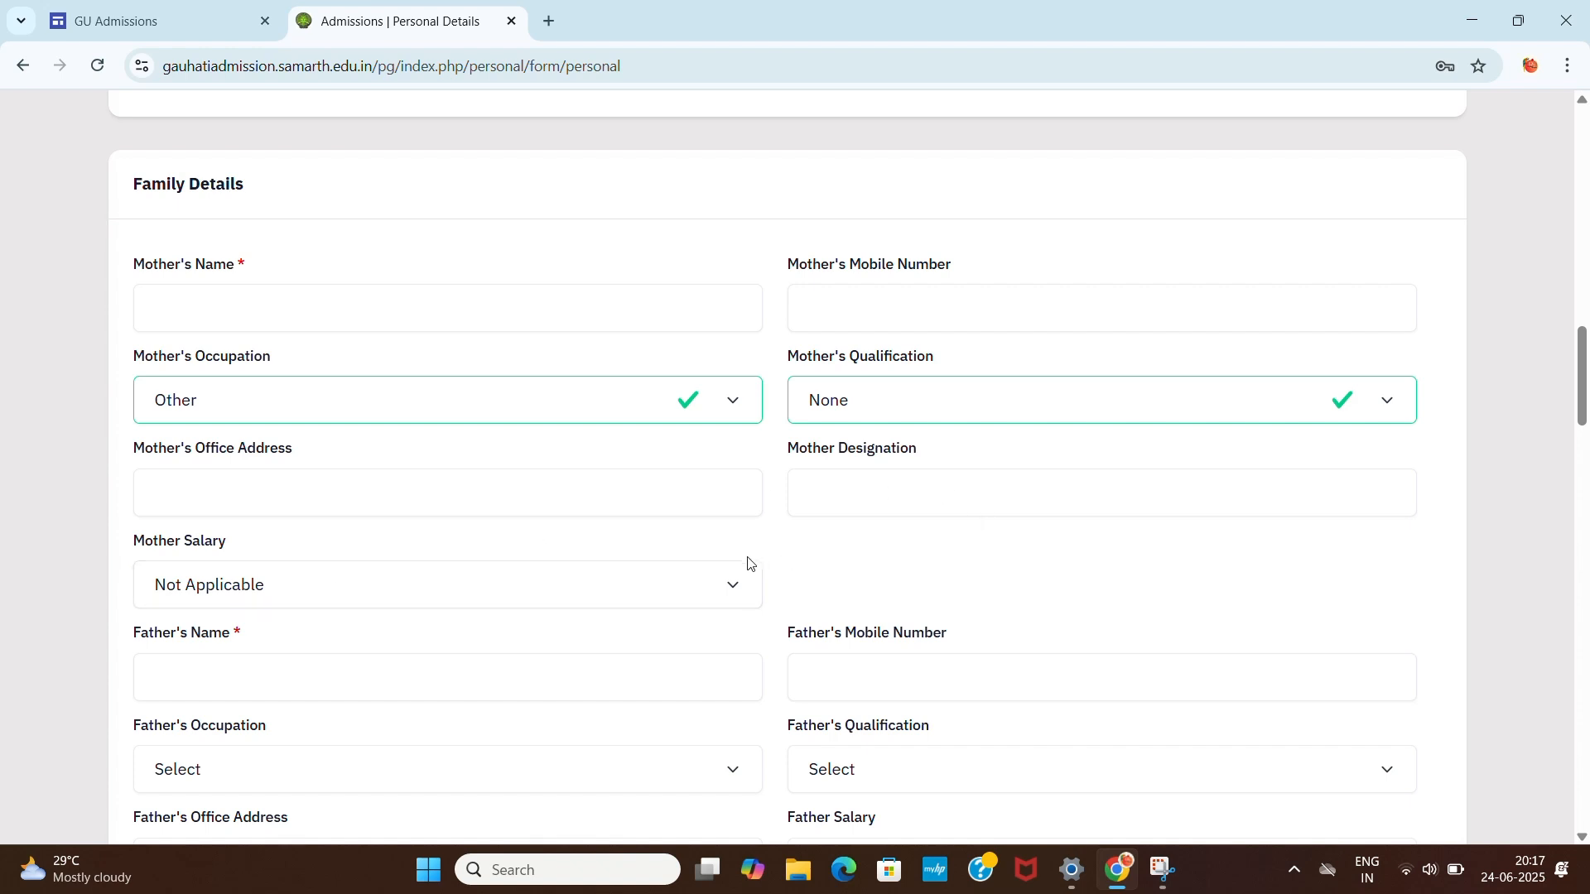
Step: Set the father's occupation to Agriculture and his qualification to None in the family details
{"action": "scroll", "coordinate": [474, 620], "scroll_direction": "down", "scroll_amount": 1}
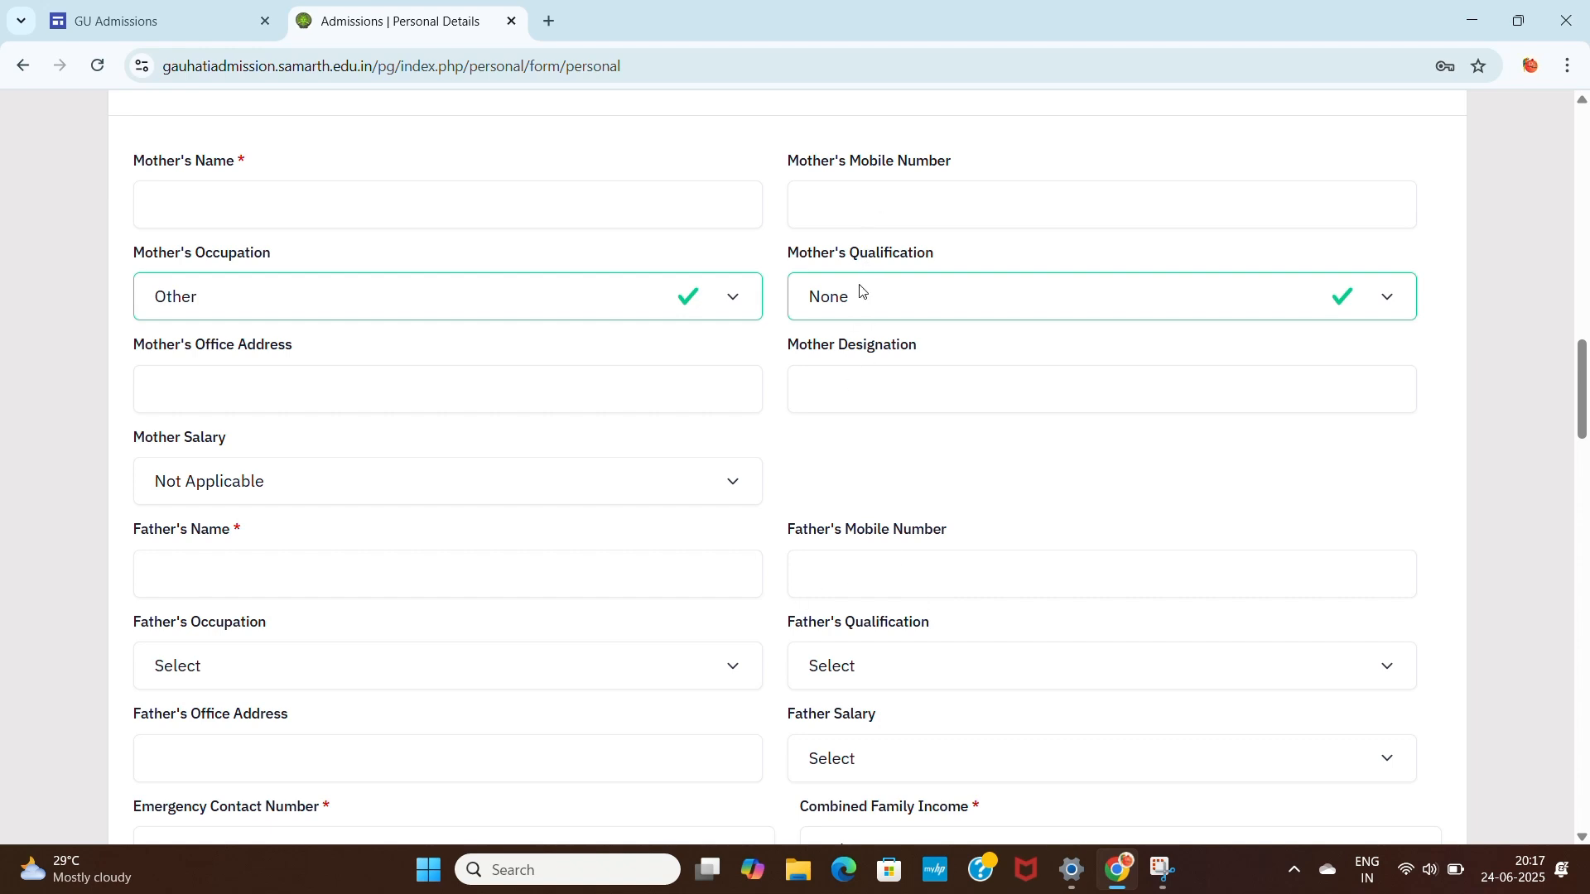
{"action": "left_click", "coordinate": [408, 671]}
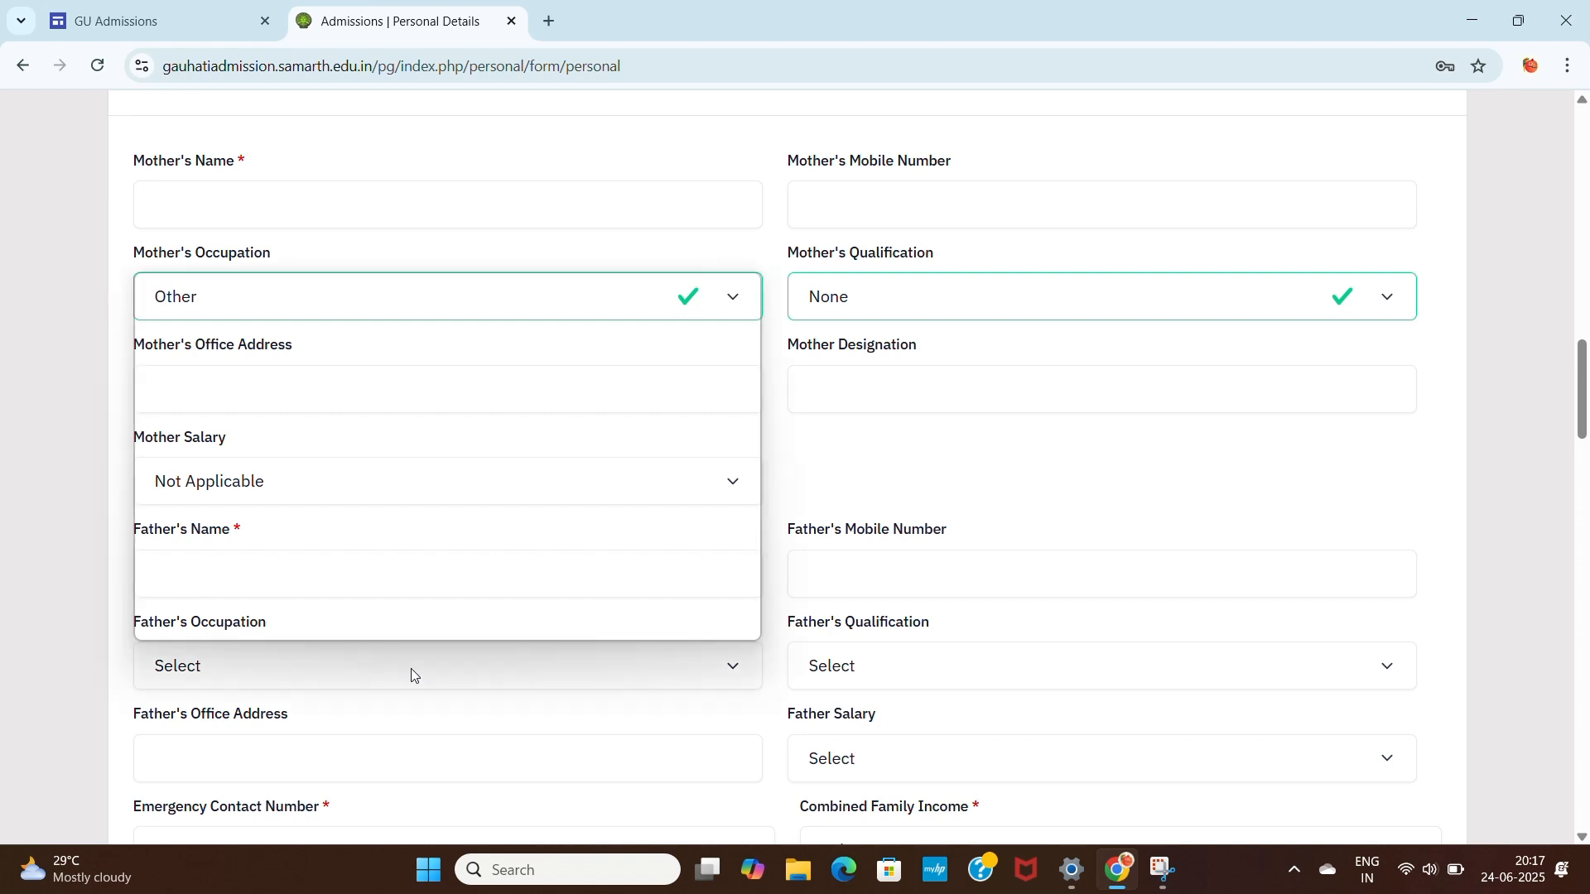
{"action": "left_click", "coordinate": [221, 362]}
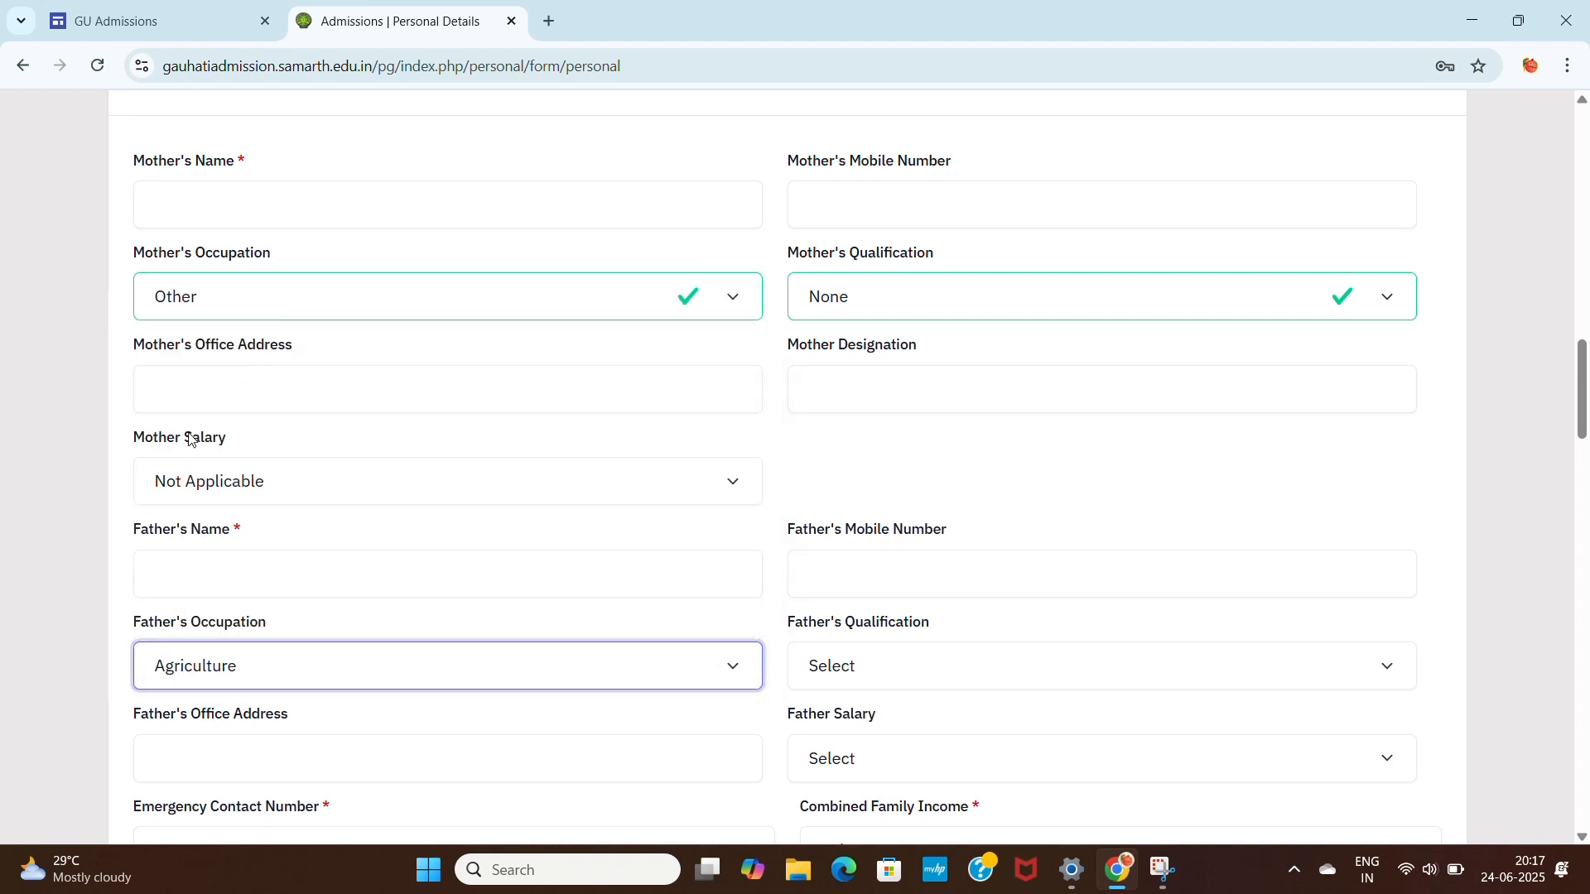
{"action": "left_click", "coordinate": [946, 672]}
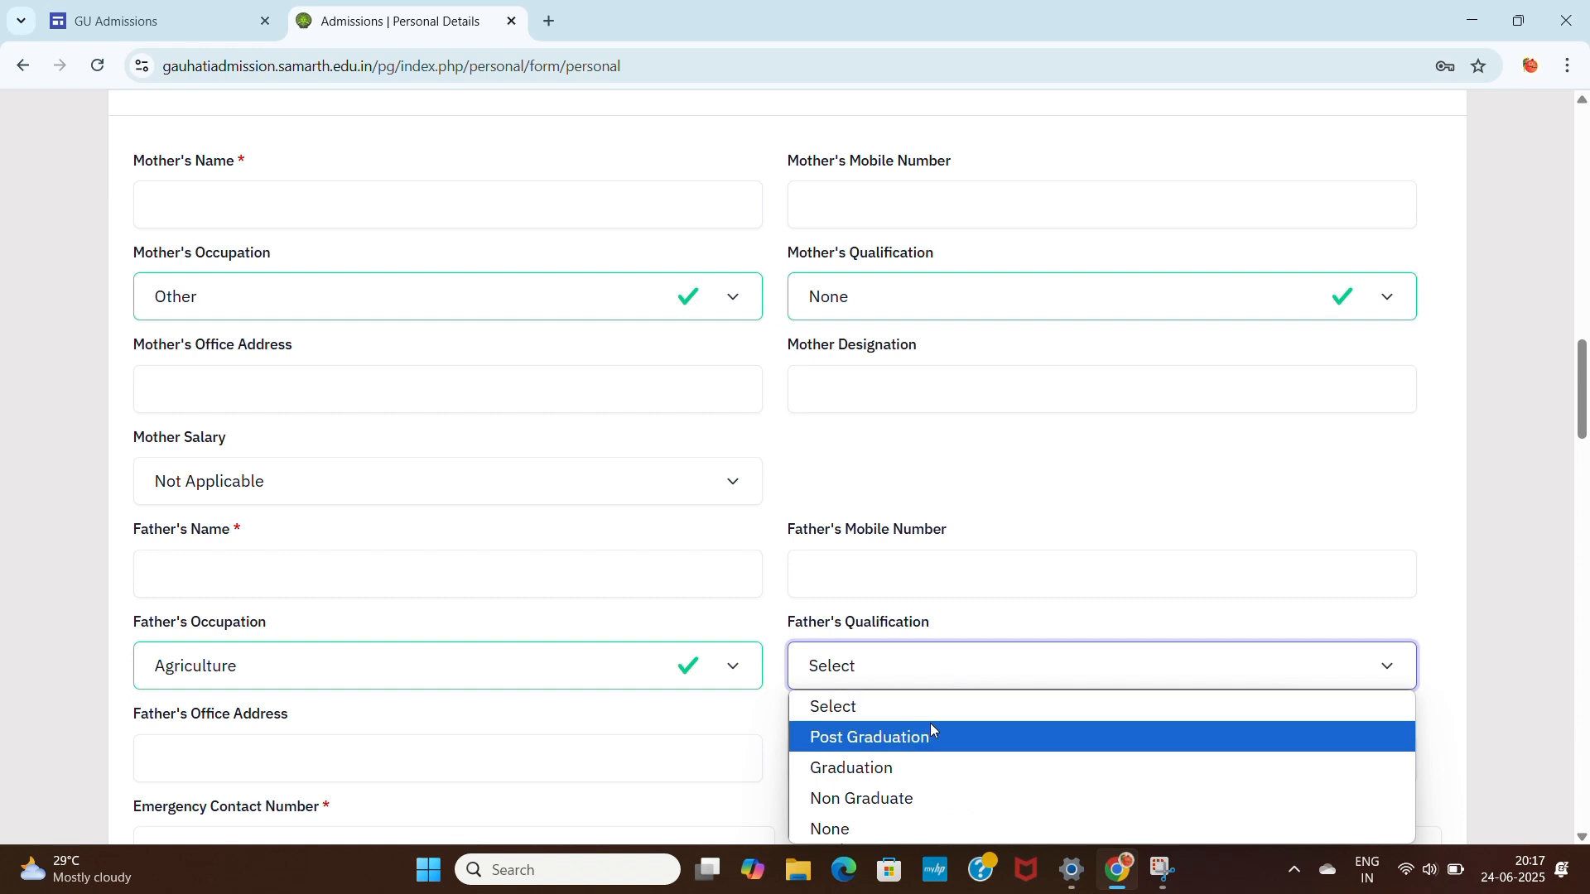
{"action": "scroll", "coordinate": [1168, 496], "scroll_direction": "down", "scroll_amount": 3}
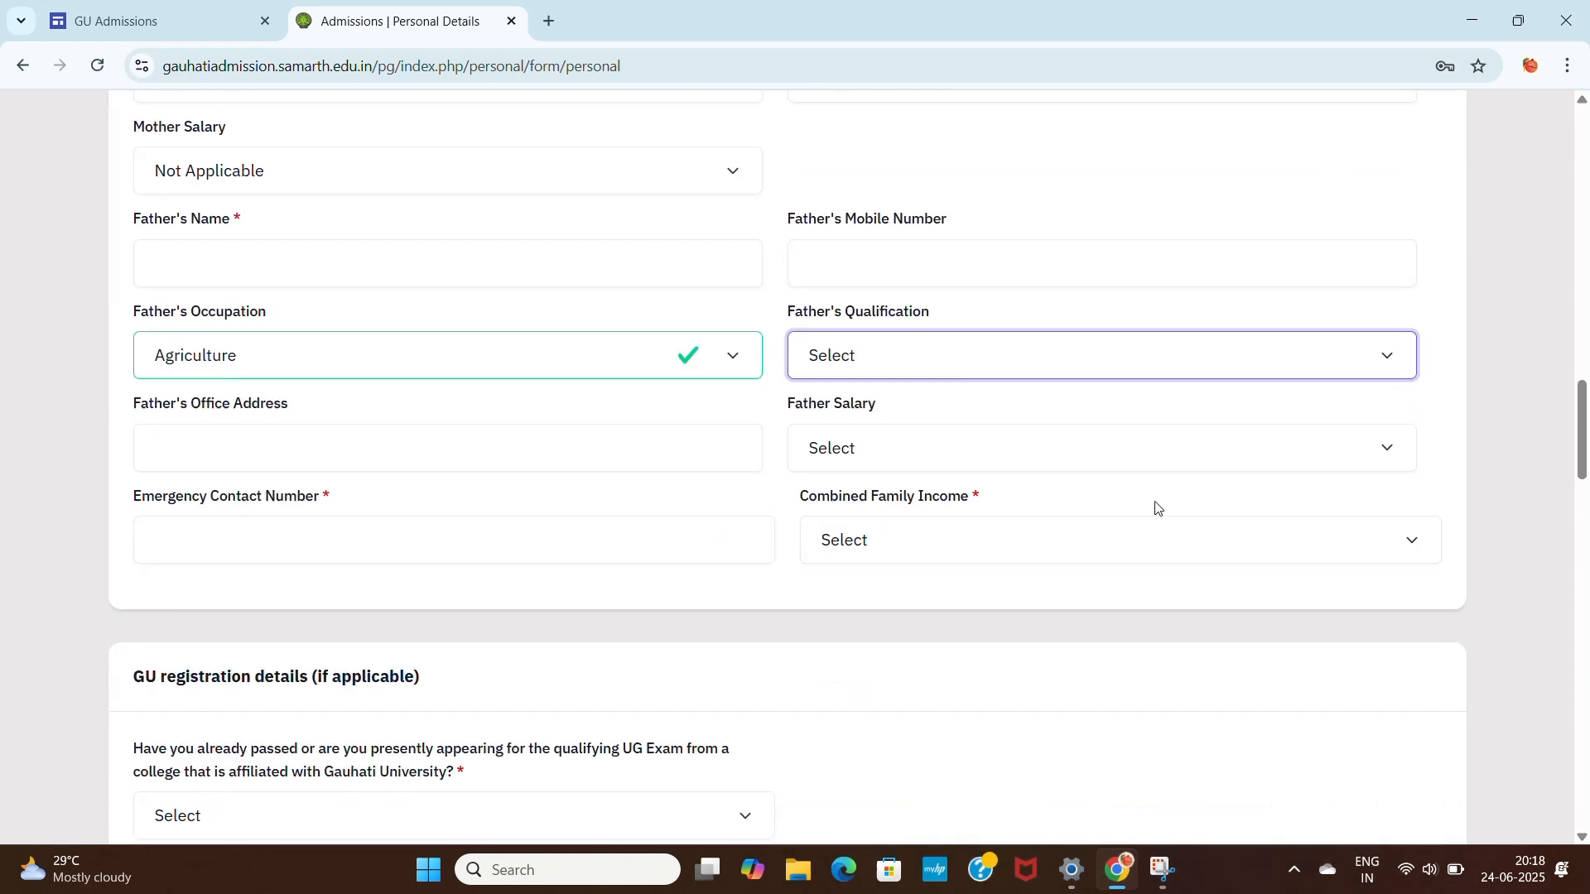
{"action": "left_click", "coordinate": [977, 365]}
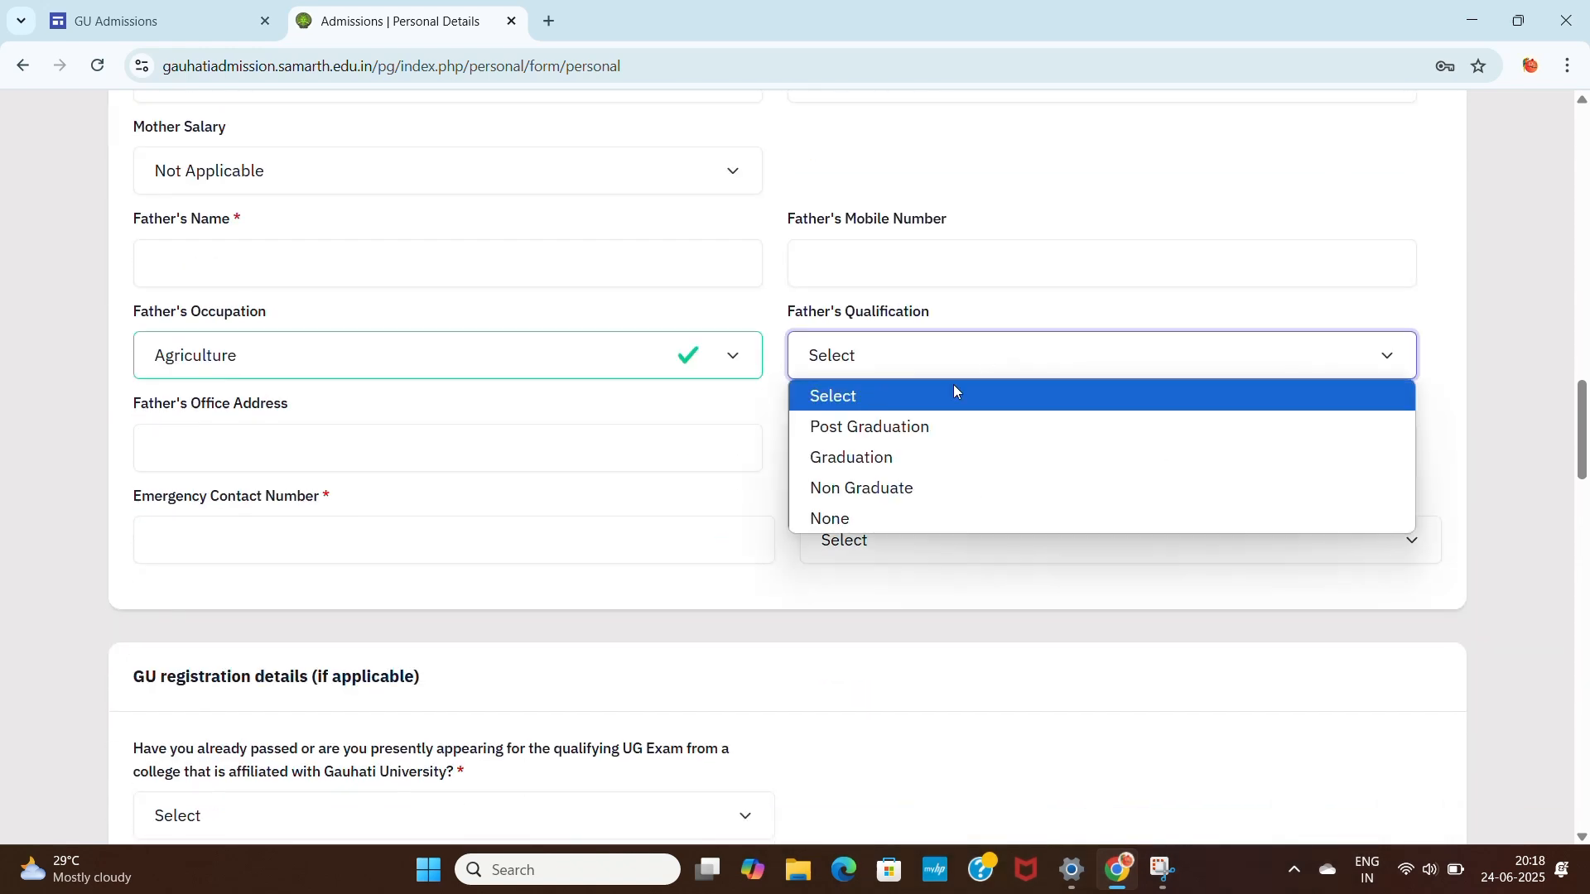
{"action": "left_click", "coordinate": [872, 519]}
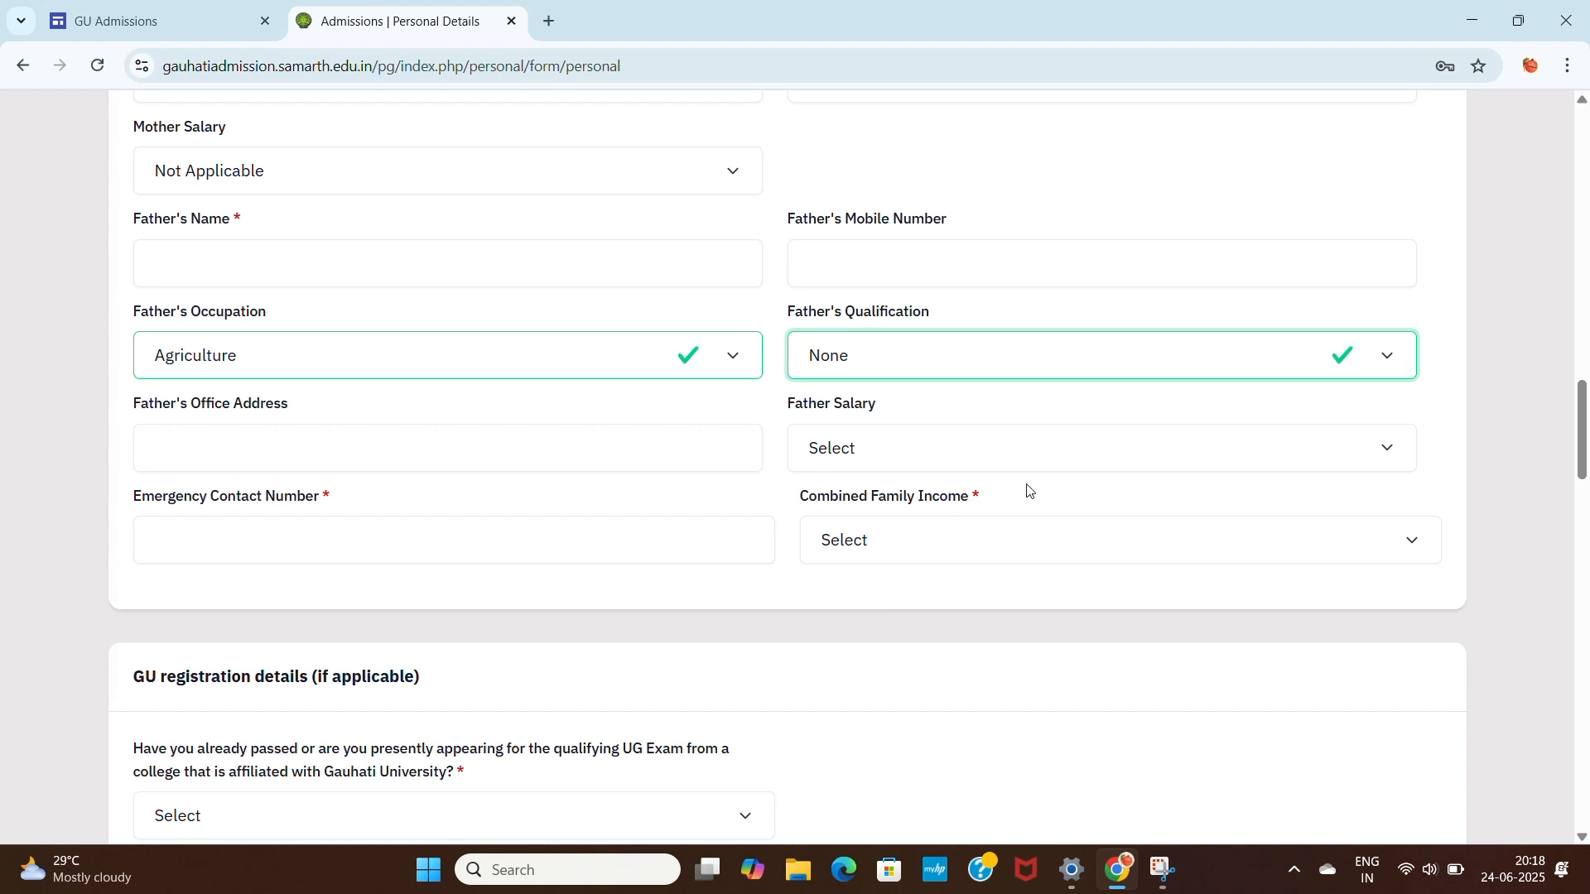
Step: Set both the father's salary and the combined family income to Up to 2,00,000
{"action": "left_click", "coordinate": [928, 457]}
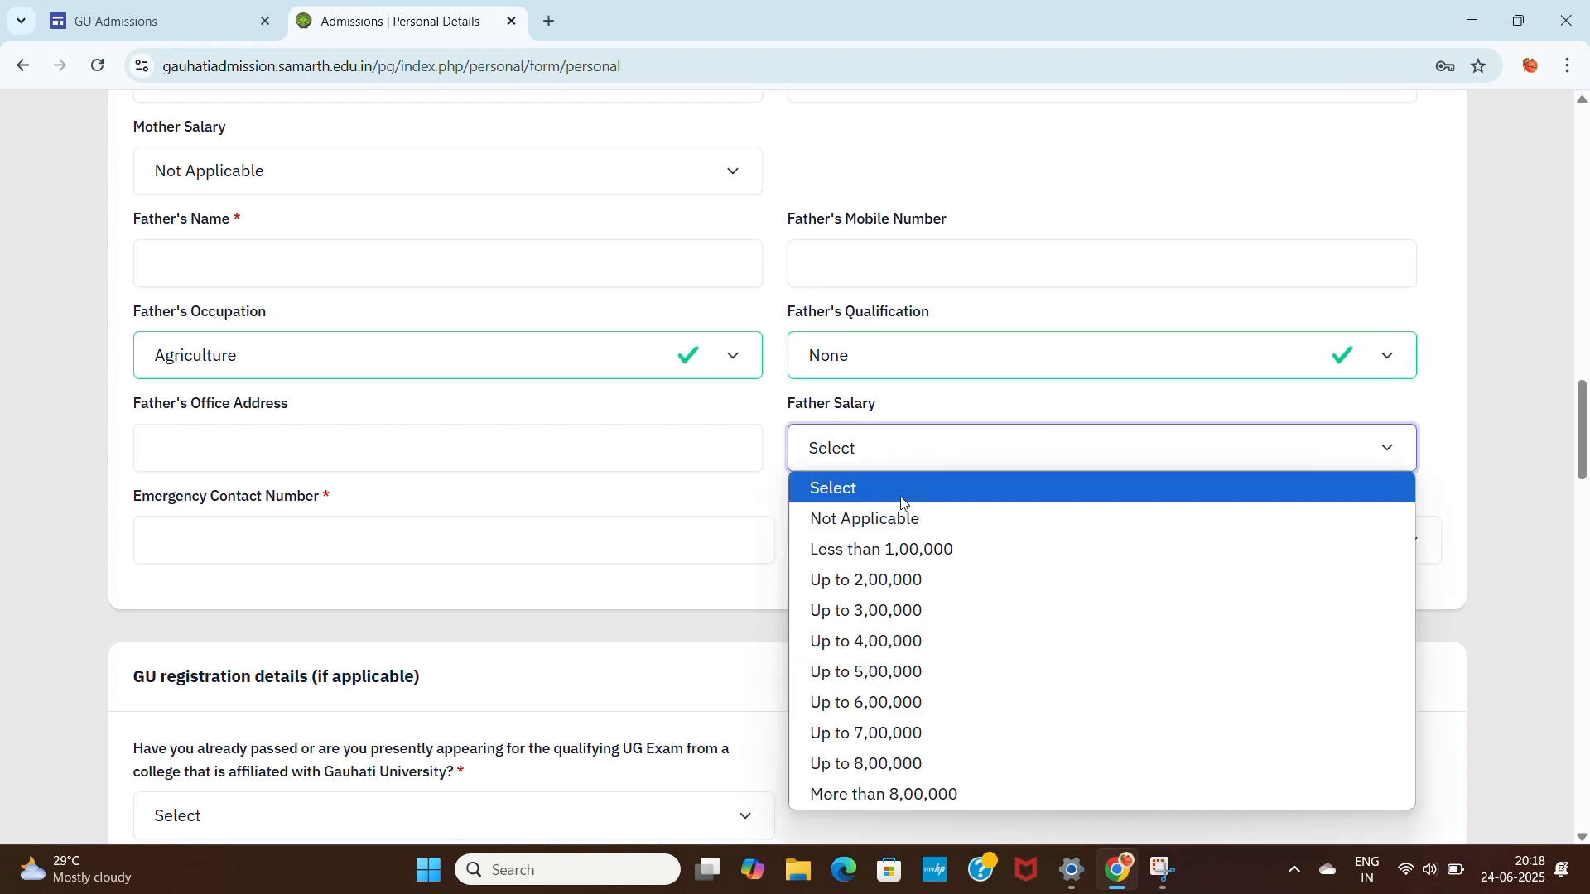
{"action": "left_click", "coordinate": [887, 578]}
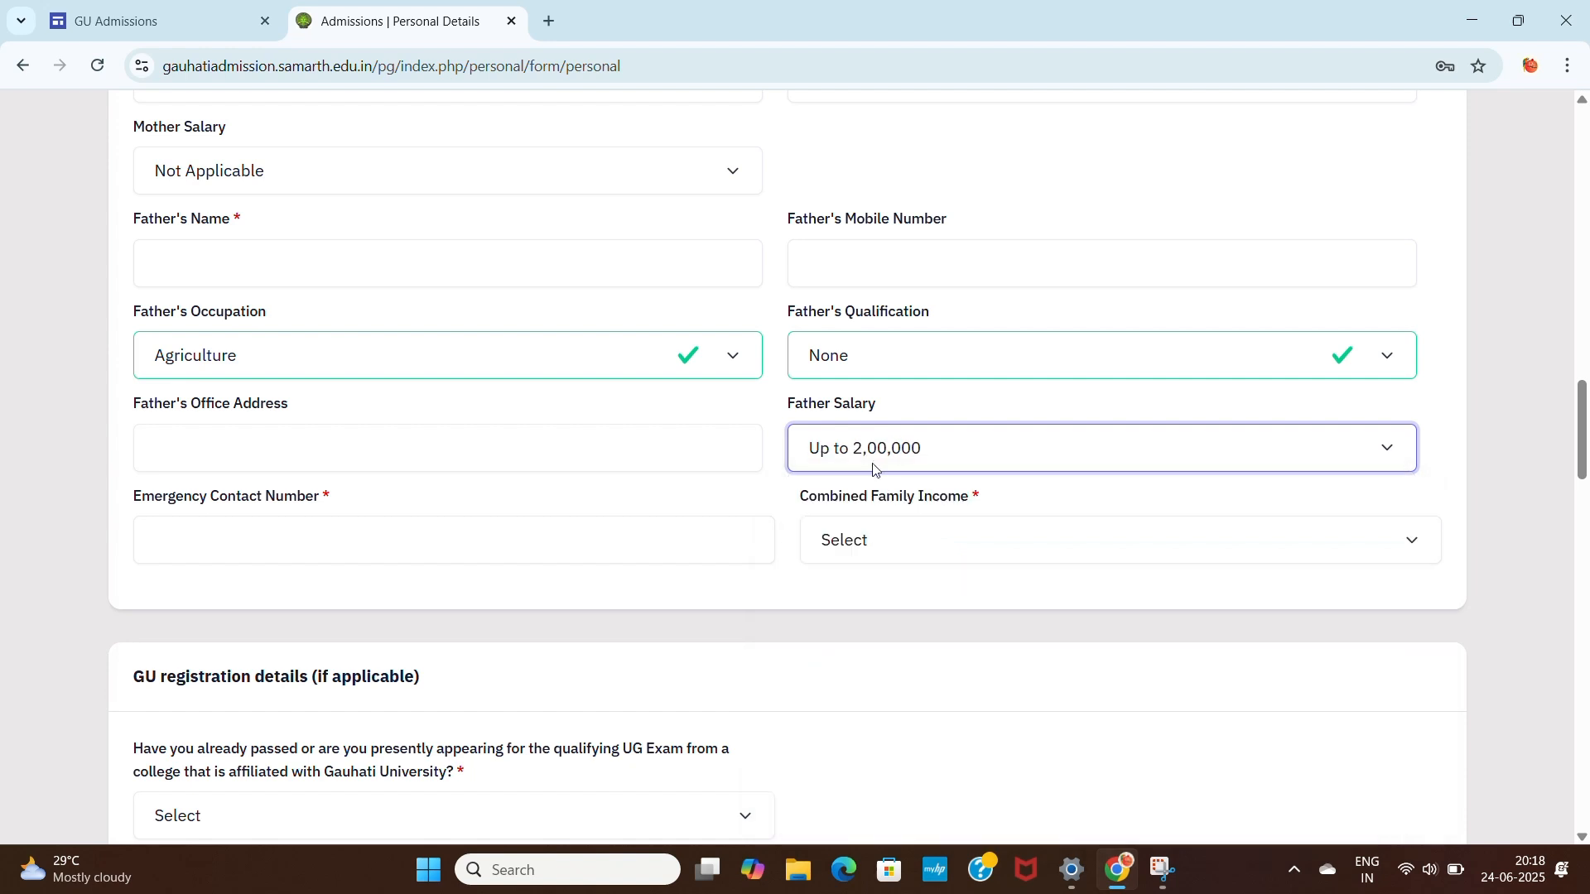
{"action": "left_click", "coordinate": [936, 458]}
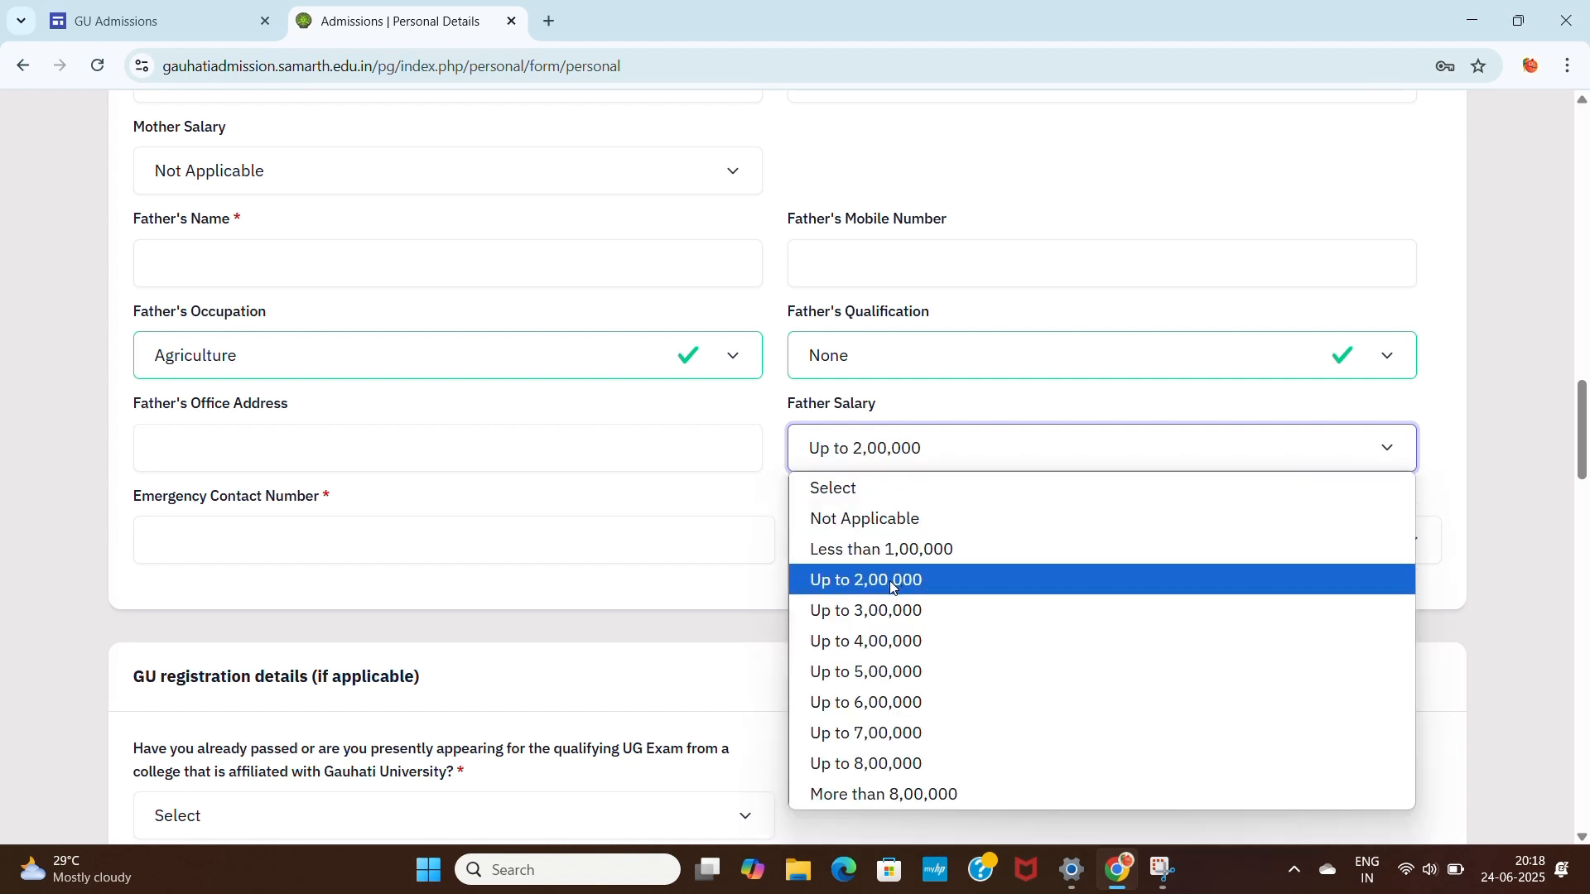
{"action": "left_click", "coordinate": [897, 579]}
{"action": "left_click", "coordinate": [935, 539]}
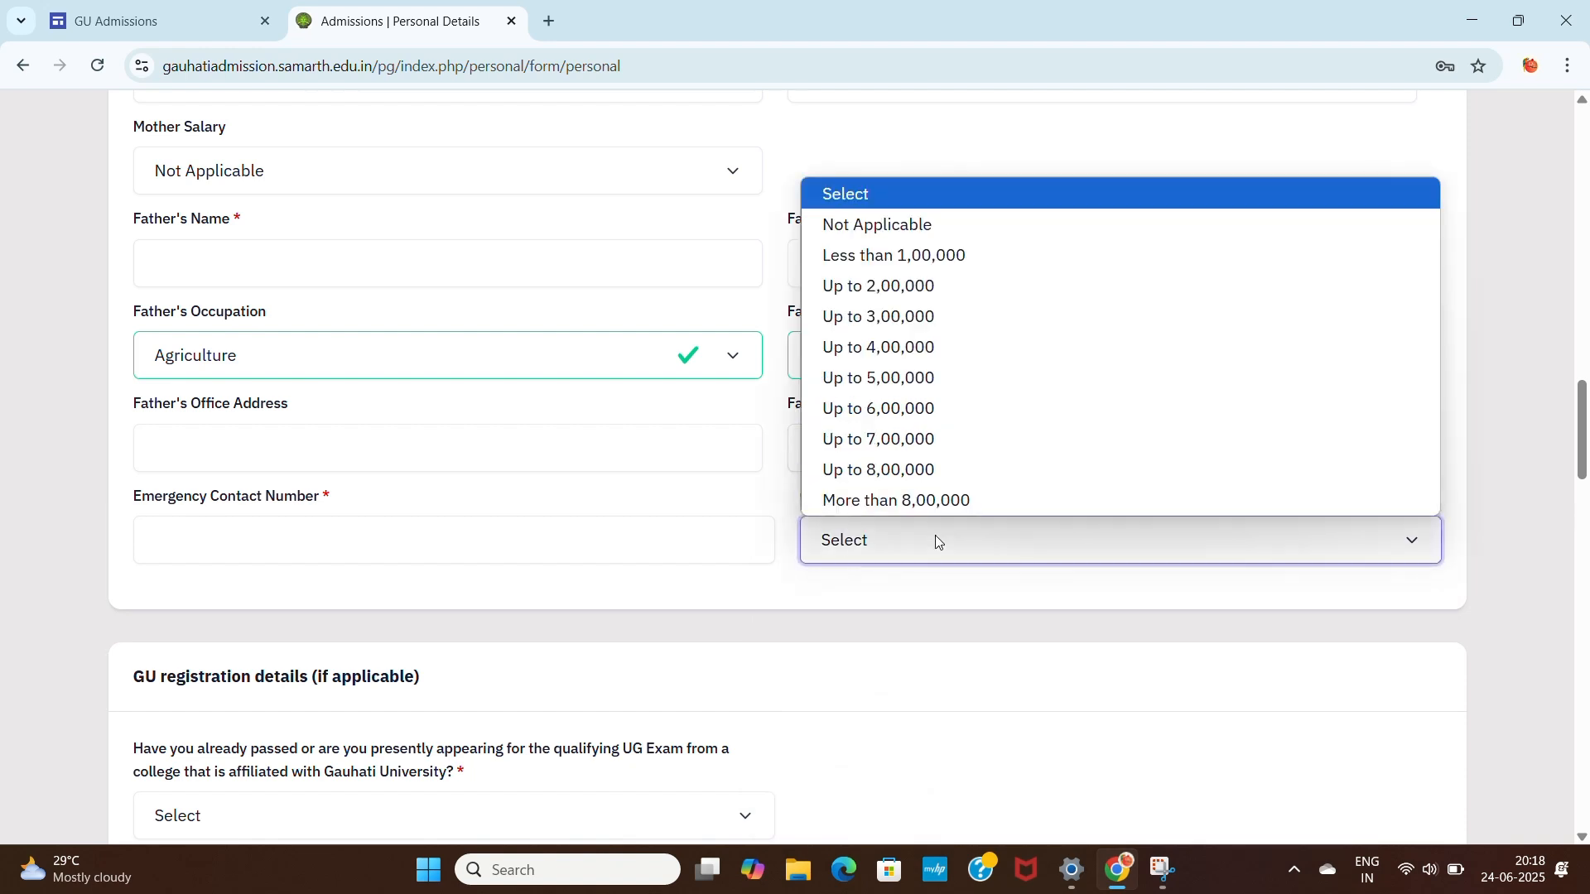
{"action": "left_click", "coordinate": [927, 286]}
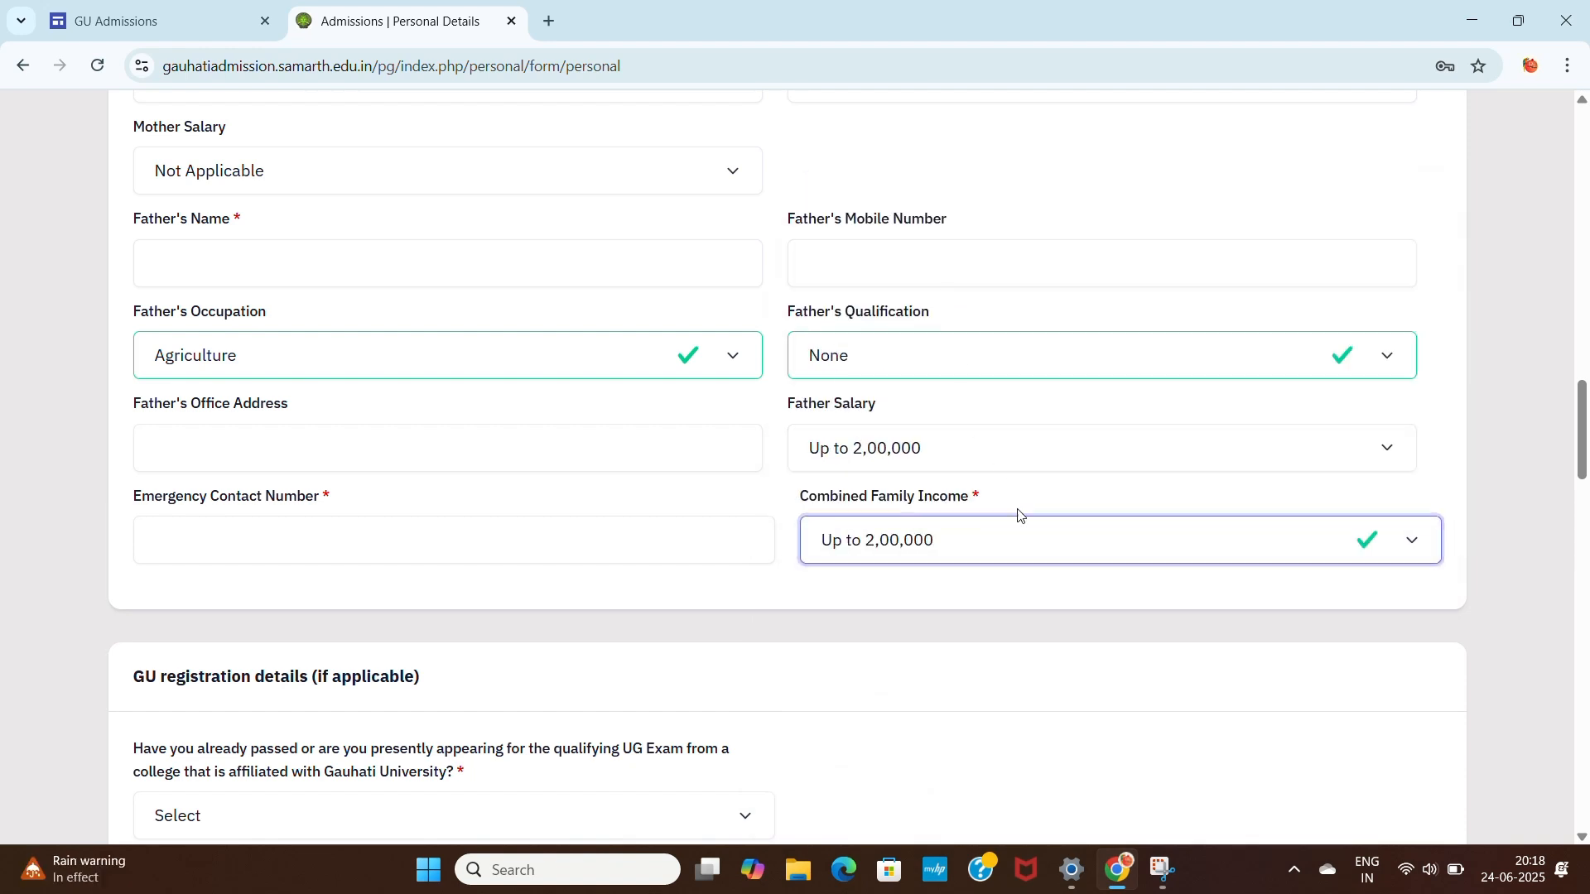
Step: Answer Yes to the Gauhati University-affiliated UG exam question and review the registration fields and year of registration choices
{"action": "scroll", "coordinate": [844, 598], "scroll_direction": "down", "scroll_amount": 3}
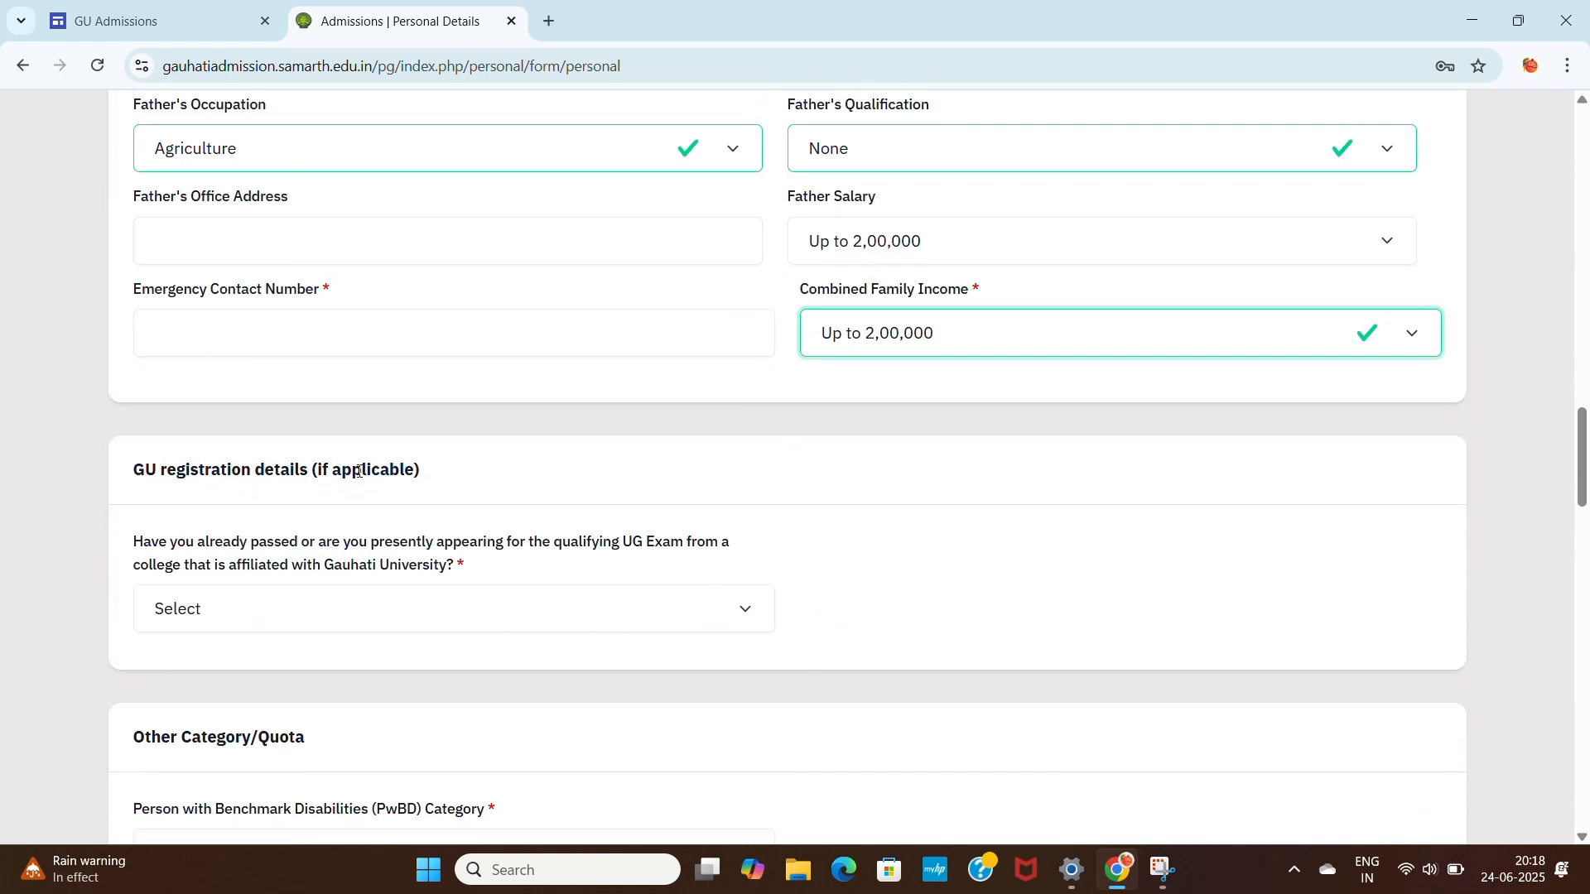
{"action": "scroll", "coordinate": [386, 507], "scroll_direction": "down", "scroll_amount": 1}
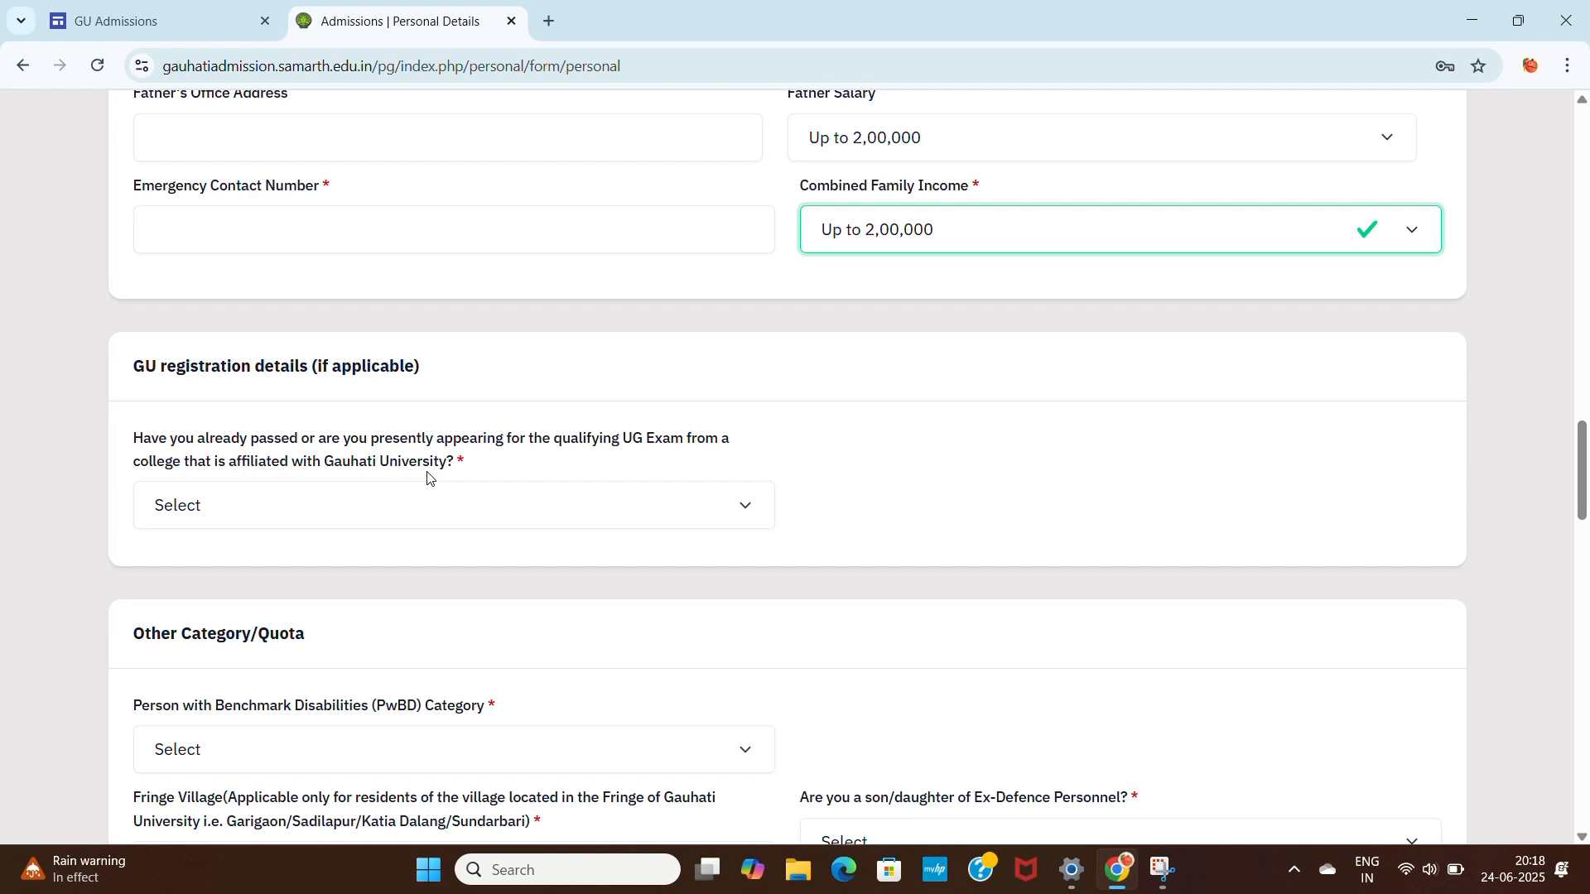
{"action": "left_click", "coordinate": [480, 507]}
{"action": "left_click", "coordinate": [338, 605]}
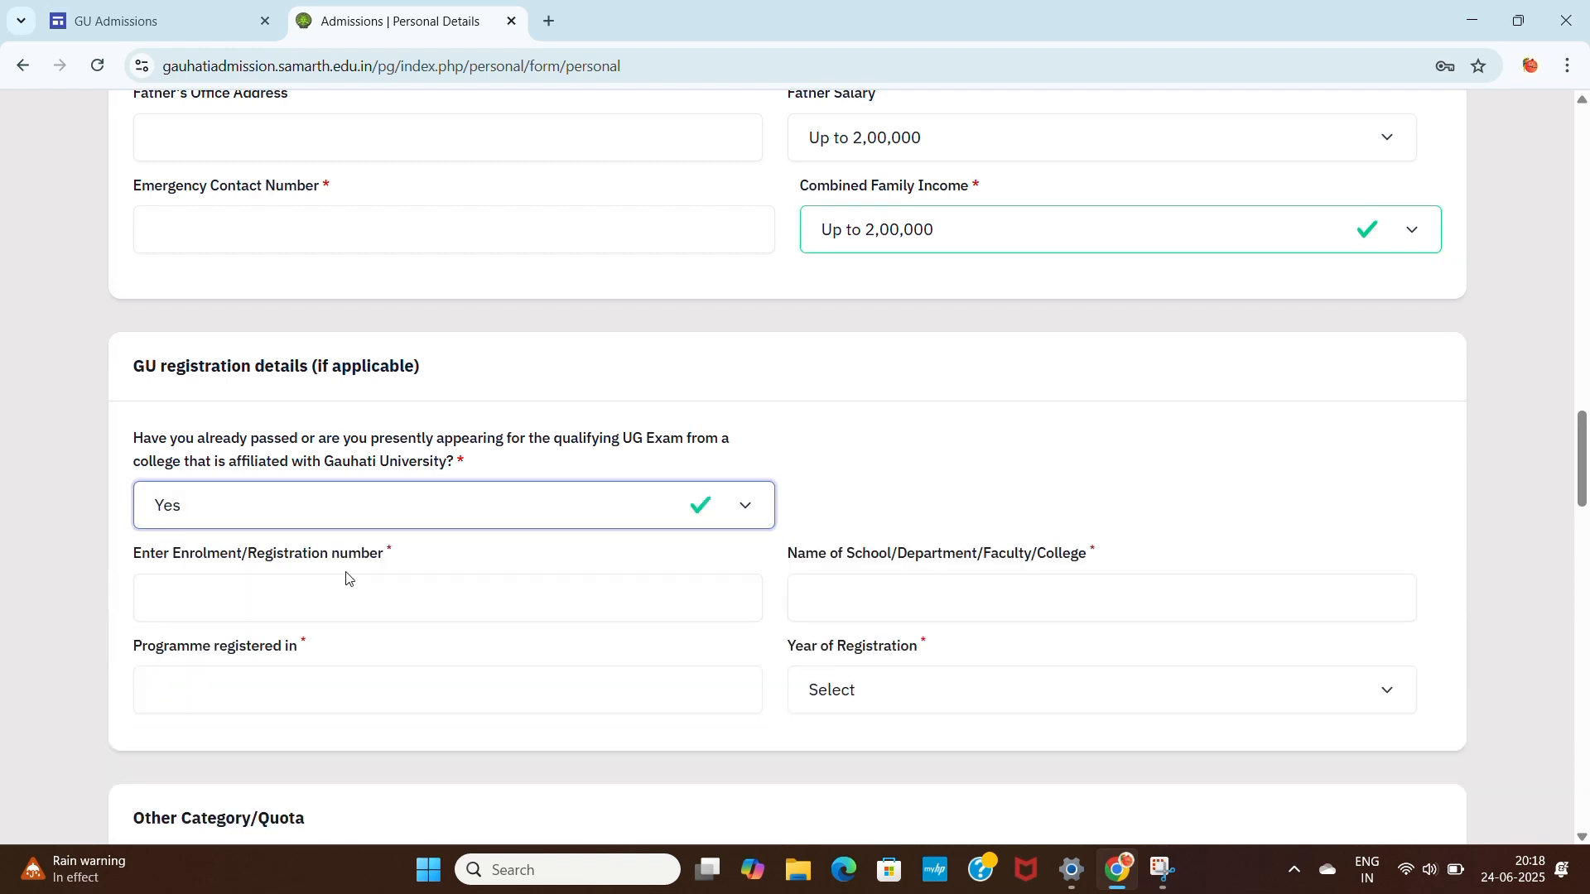
{"action": "left_click", "coordinate": [461, 514]}
{"action": "left_click", "coordinate": [347, 588]}
{"action": "left_click", "coordinate": [399, 520]}
{"action": "left_click", "coordinate": [285, 612]}
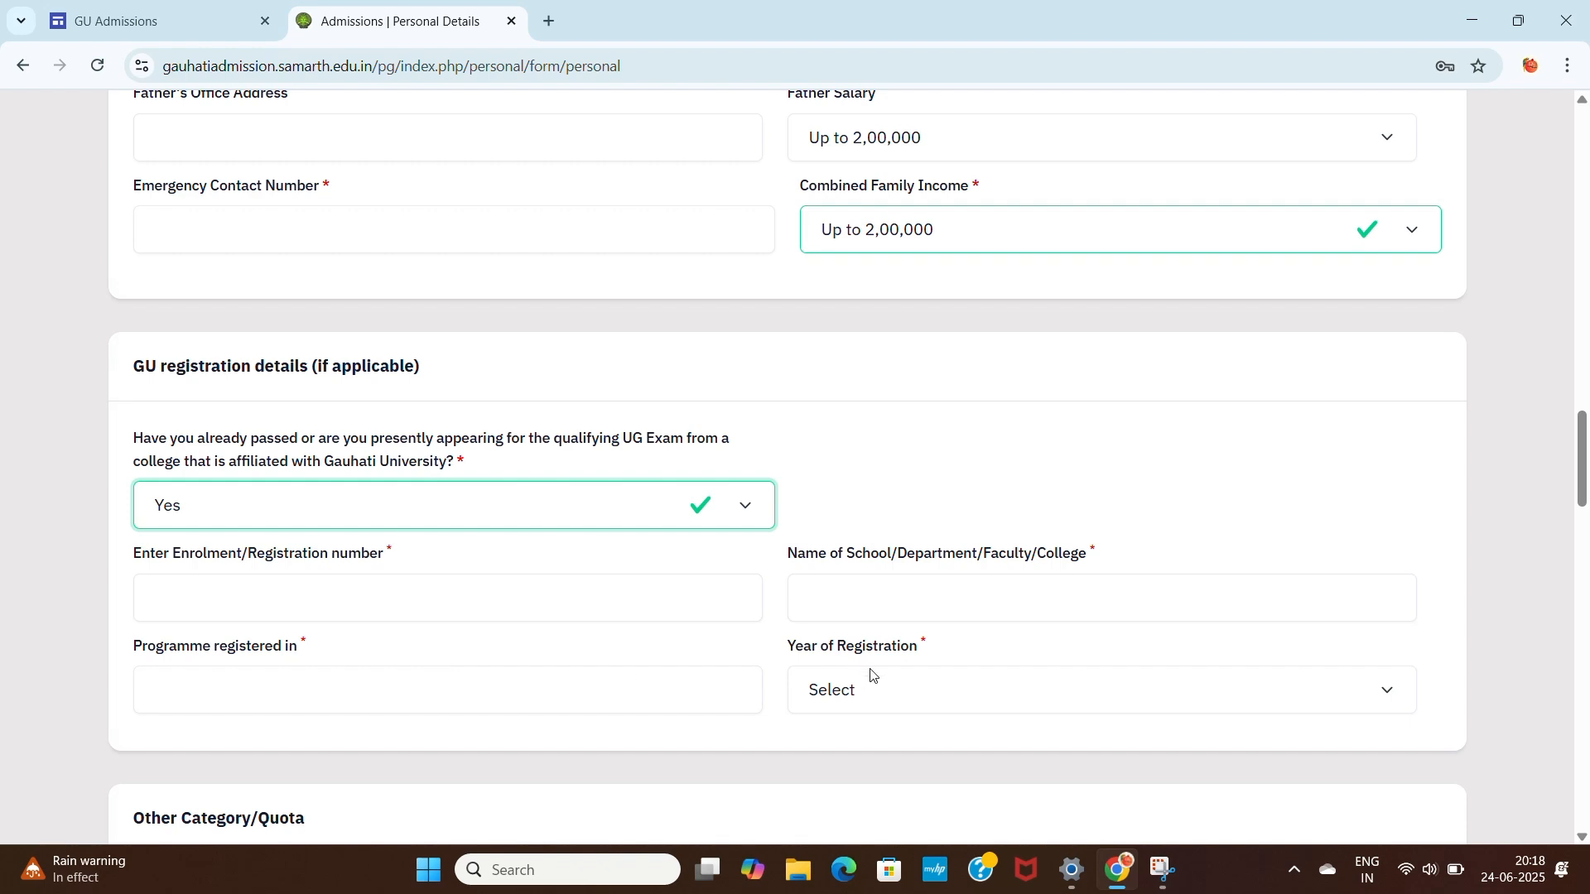
{"action": "left_click", "coordinate": [874, 694]}
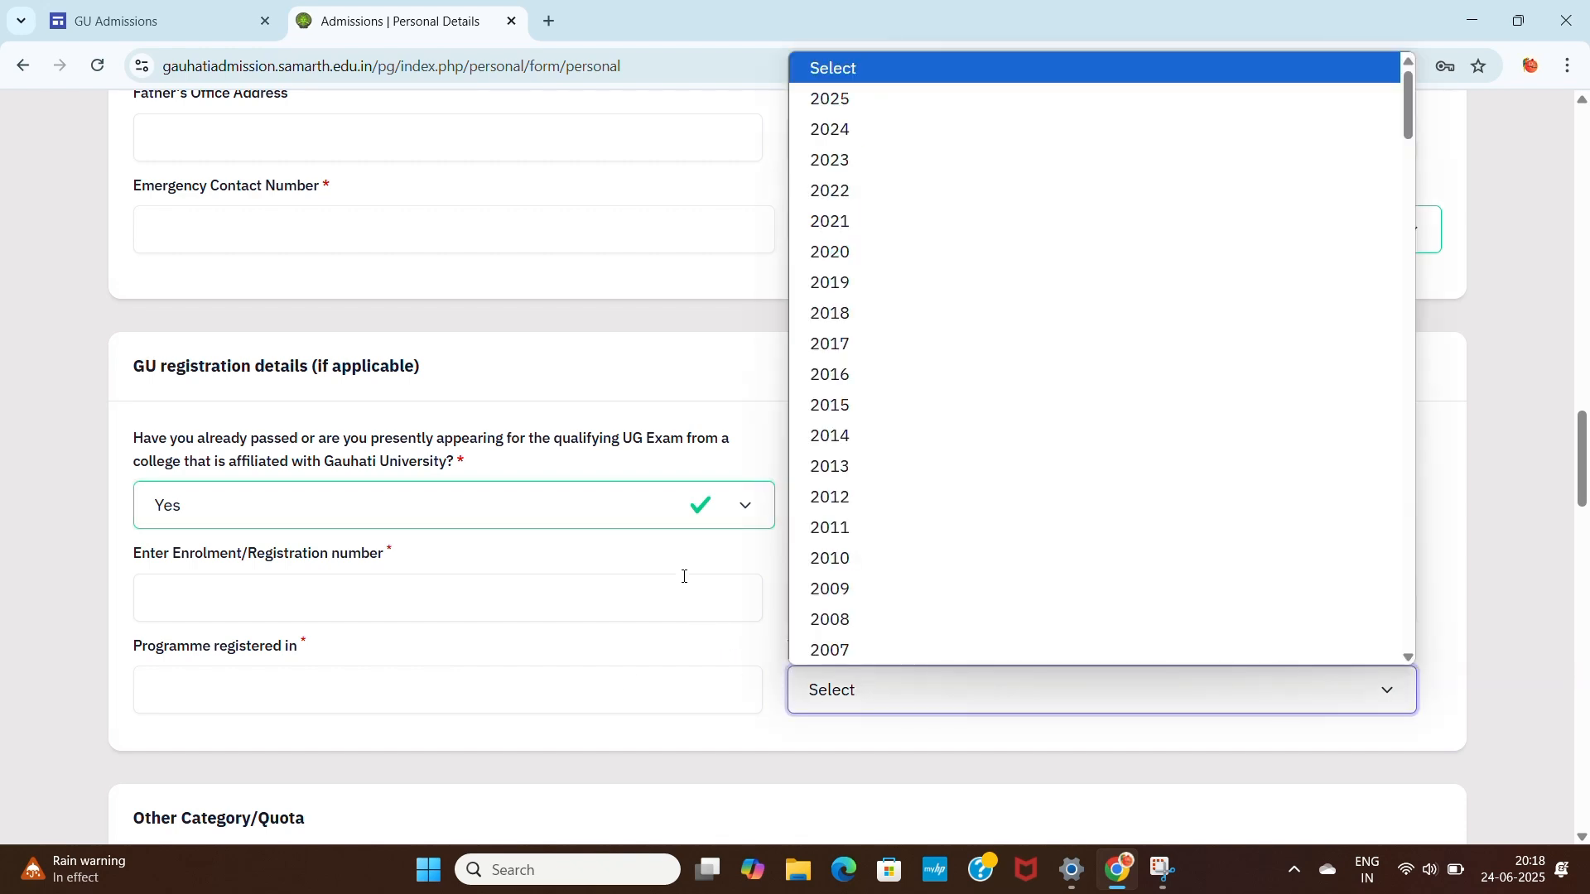
{"action": "left_click", "coordinate": [683, 577]}
Step: Set the answer about the qualifying UG exam from a Gauhati University-affiliated college to No
{"action": "left_click", "coordinate": [618, 503]}
{"action": "left_click", "coordinate": [448, 572]}
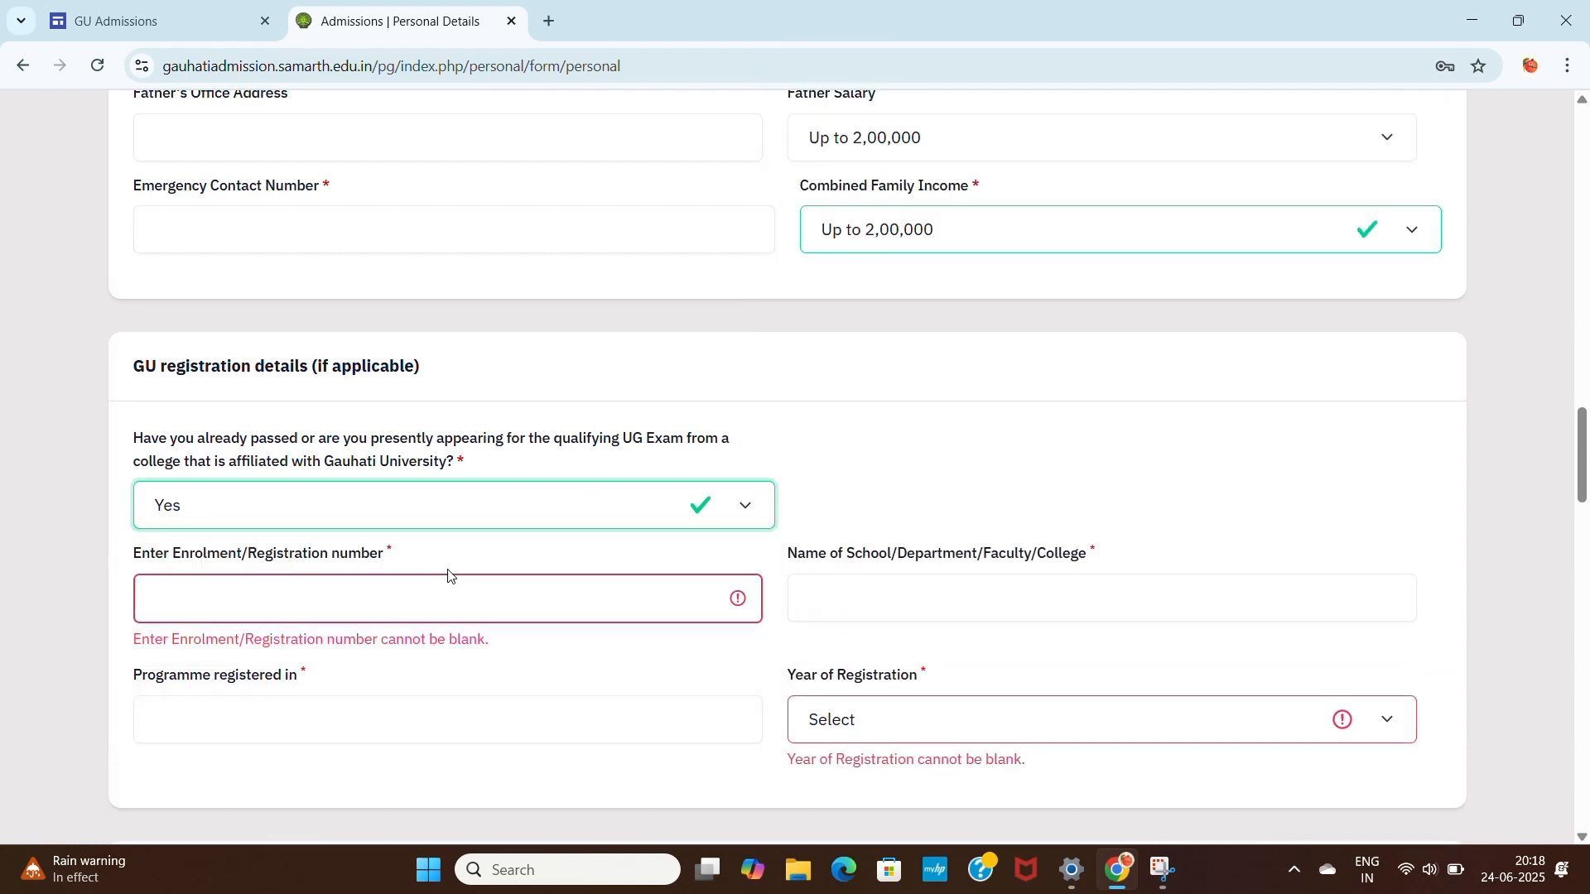
Step: Set the Person with Benchmark Disabilities category and the Fringe Village quota to Not Applicable
{"action": "scroll", "coordinate": [746, 616], "scroll_direction": "down", "scroll_amount": 2}
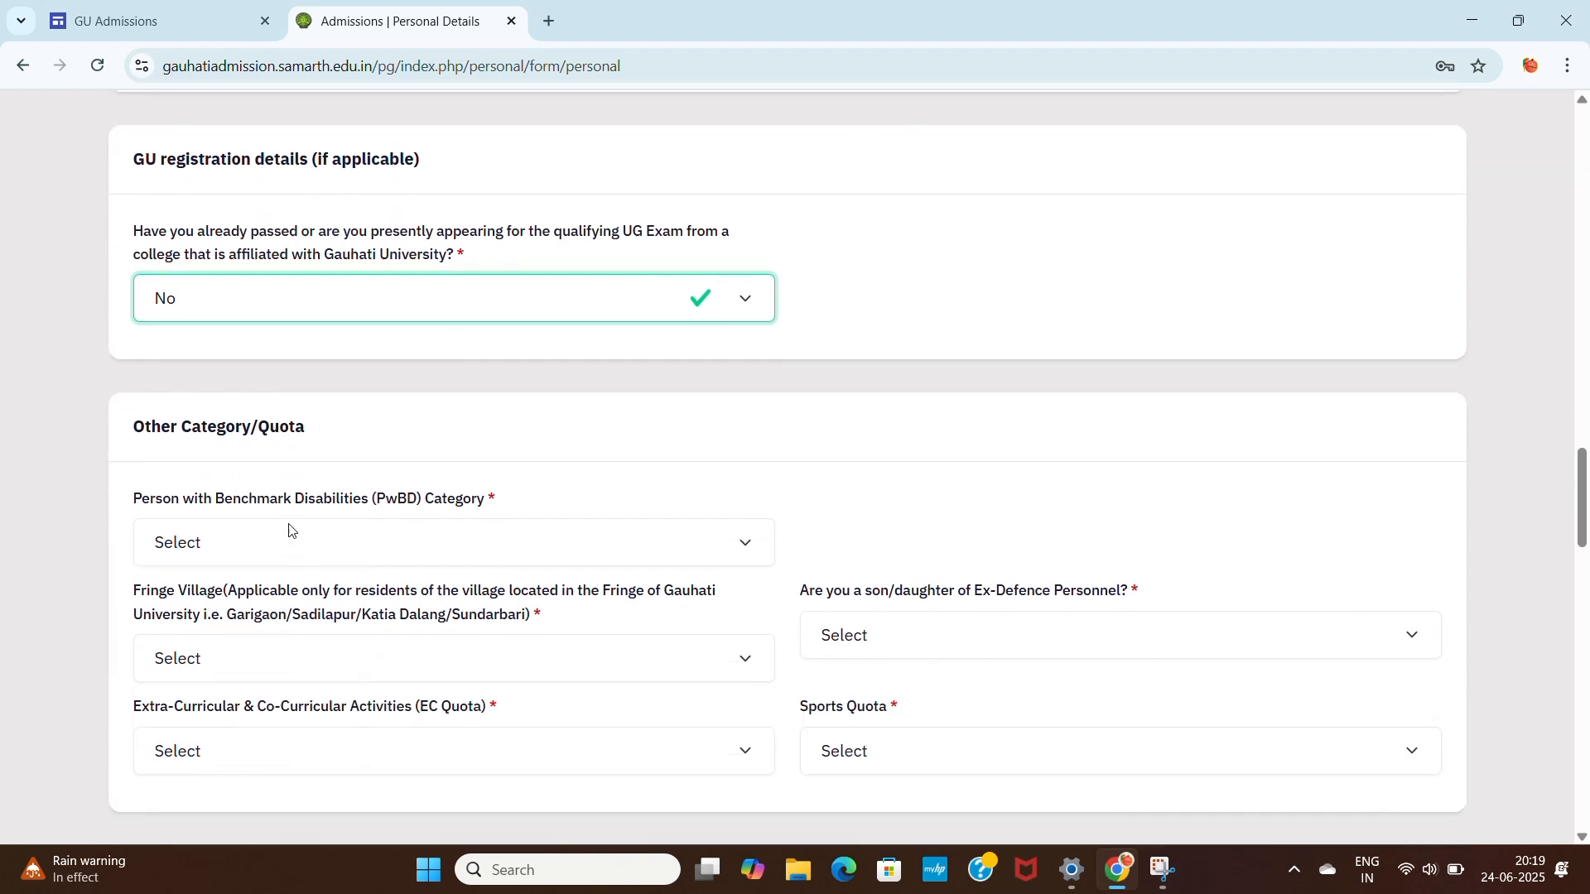
{"action": "left_click", "coordinate": [346, 552]}
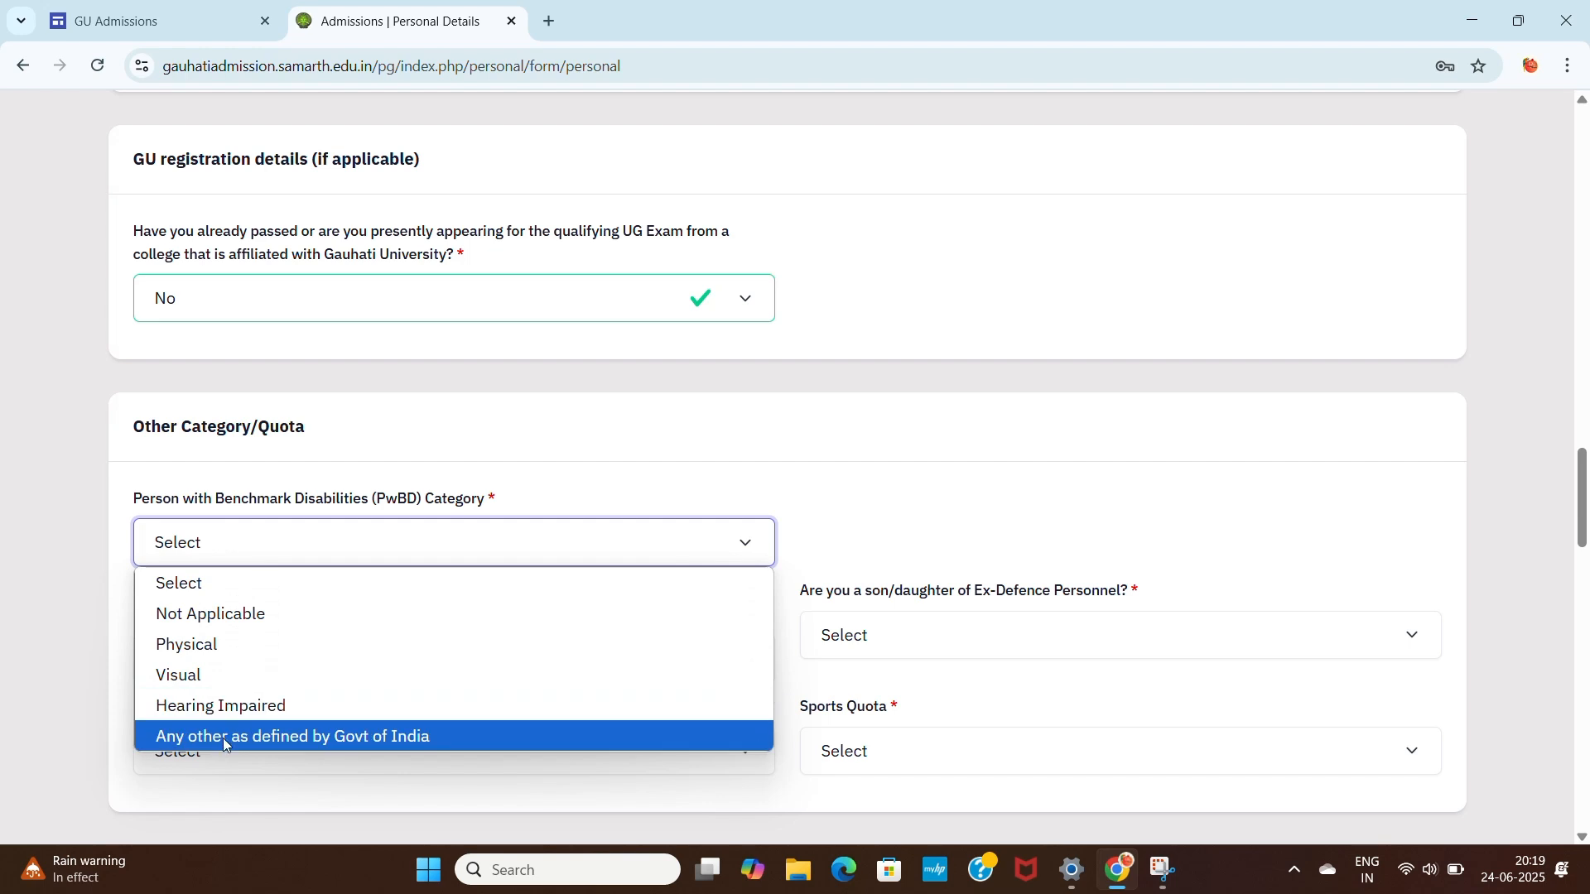
{"action": "left_click", "coordinate": [246, 613]}
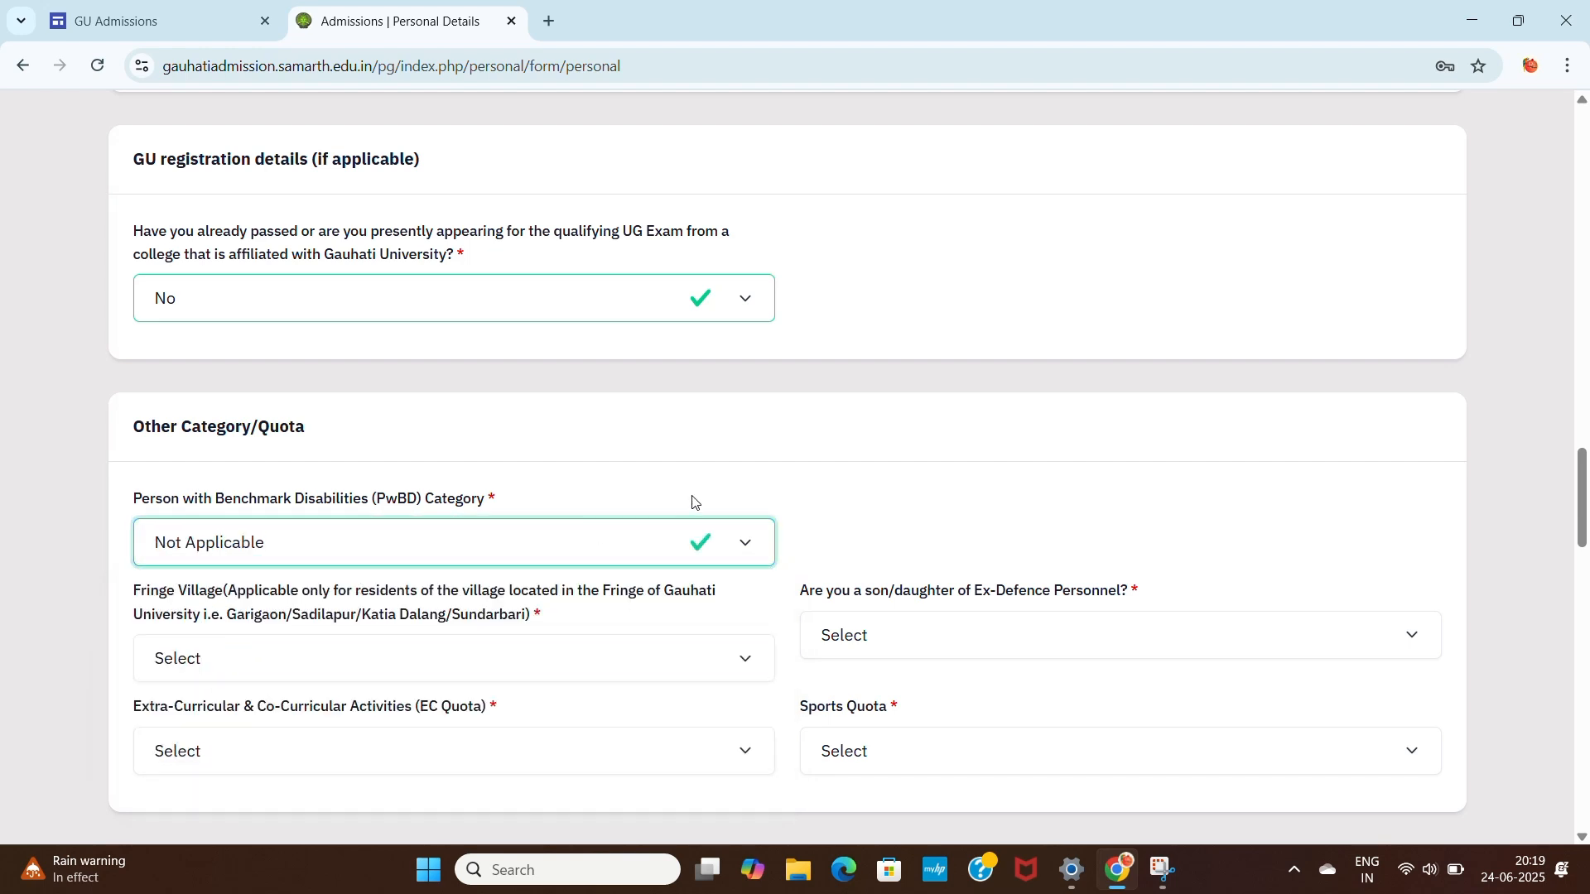
{"action": "scroll", "coordinate": [662, 500], "scroll_direction": "down", "scroll_amount": 2}
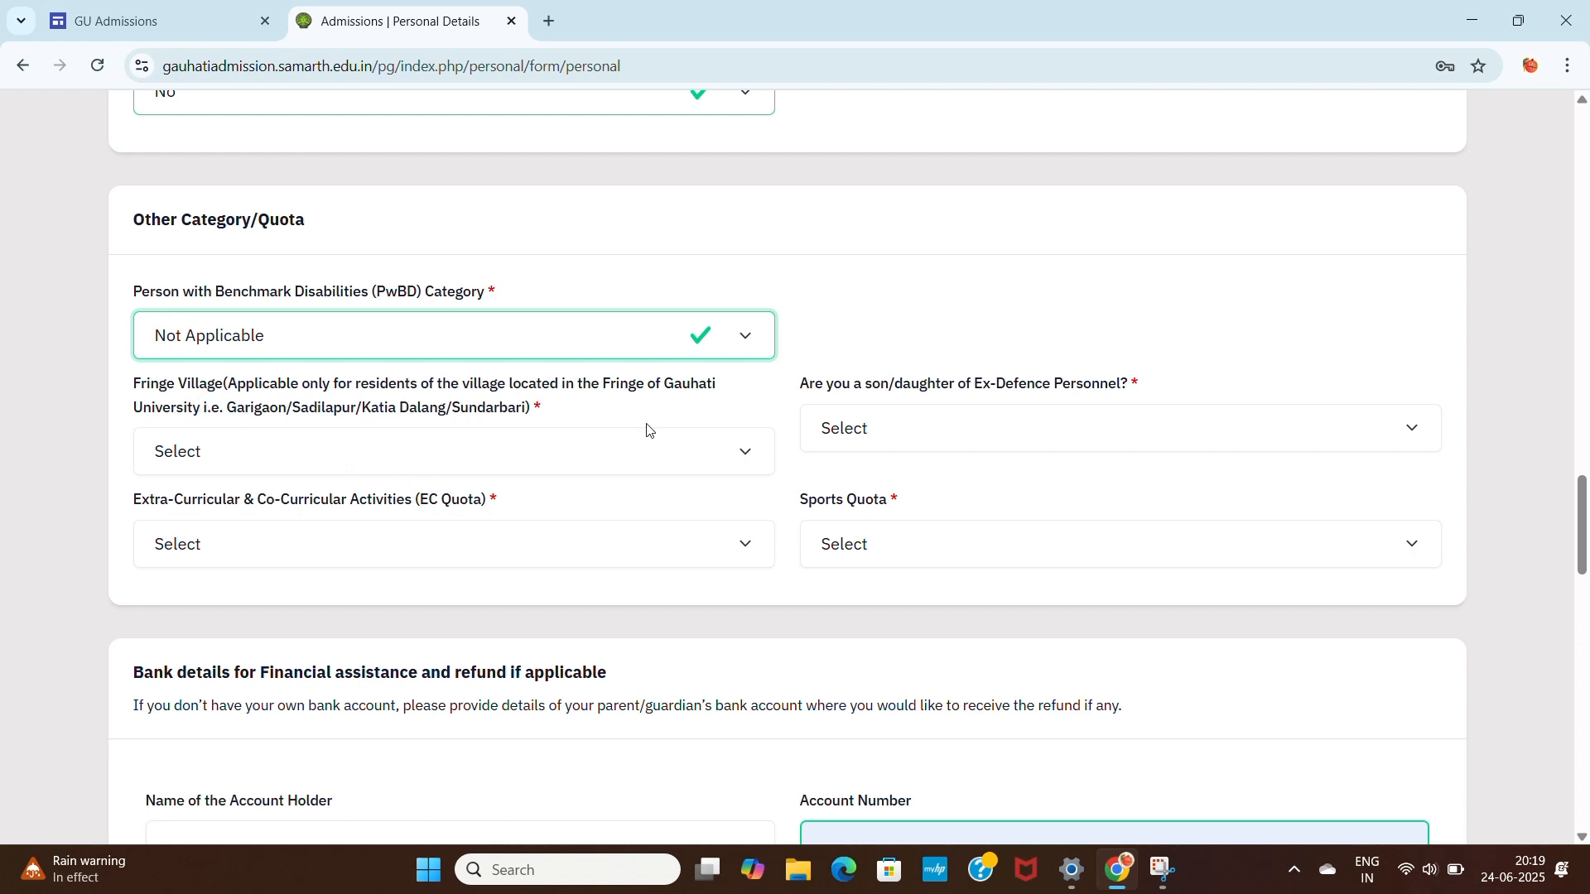
{"action": "left_click", "coordinate": [513, 459]}
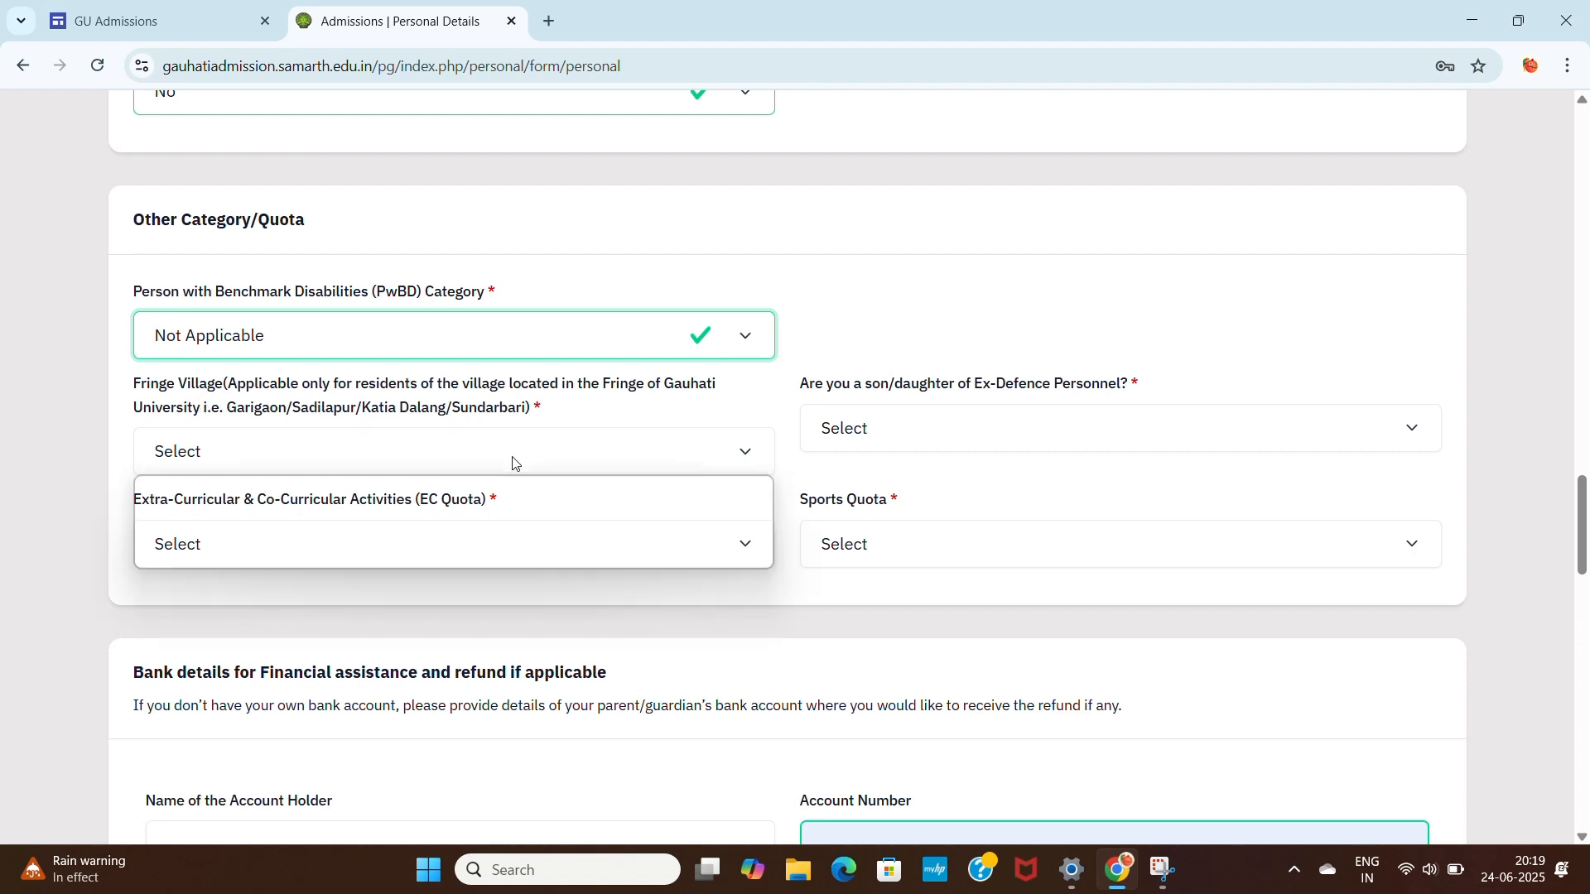
{"action": "left_click", "coordinate": [305, 525]}
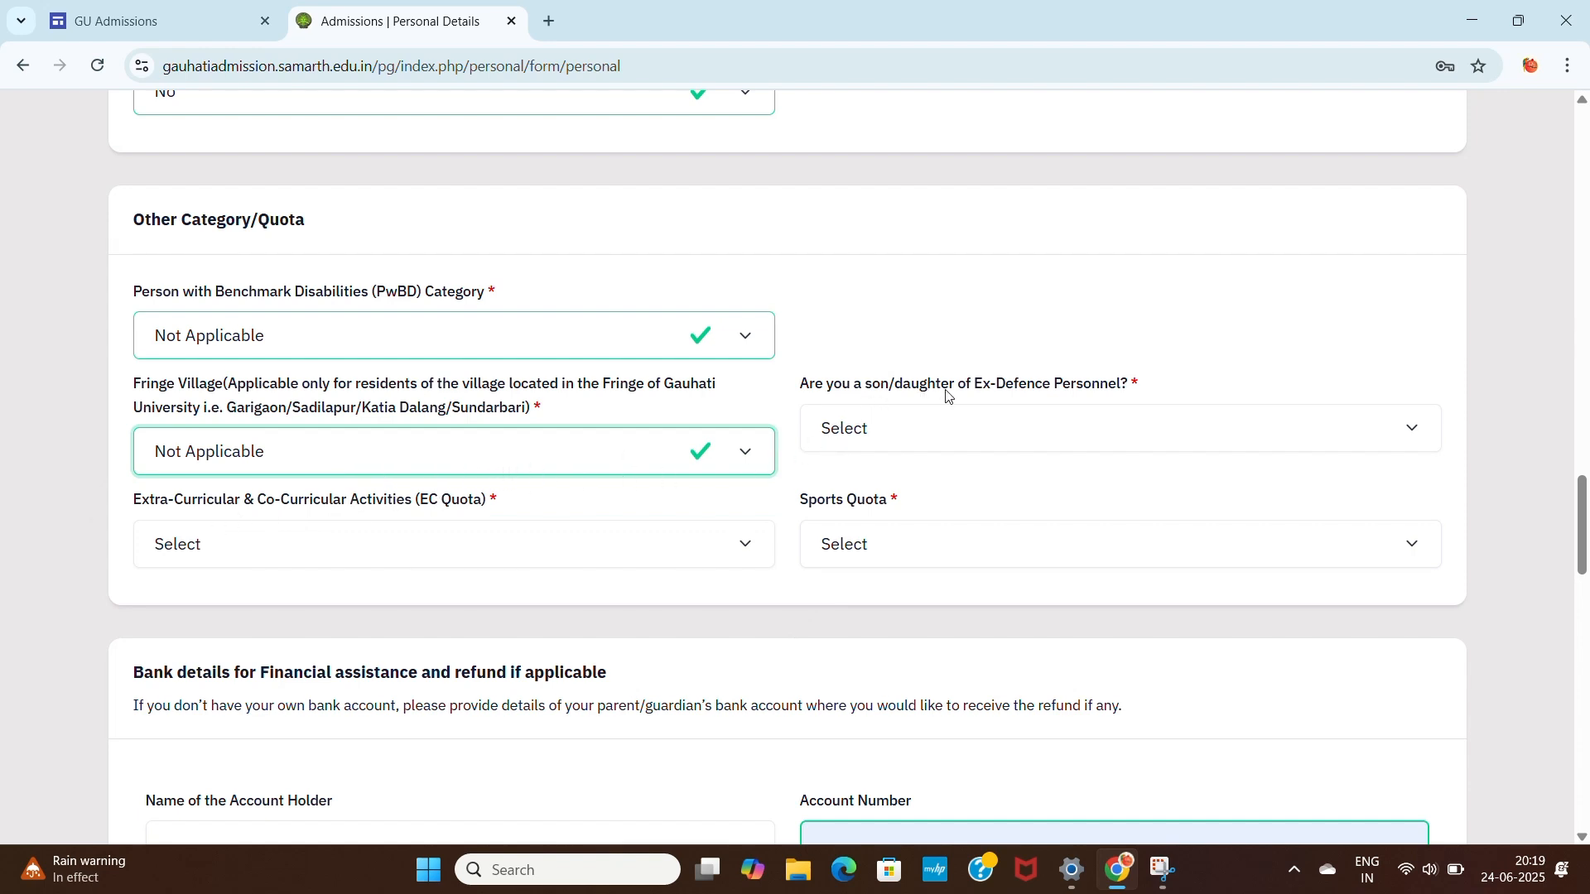
Step: Set the Ex-Defence Personnel son/daughter question and the Extra-Curricular & Co-Curricular Activities quota to Not Applicable
{"action": "left_click", "coordinate": [1063, 441]}
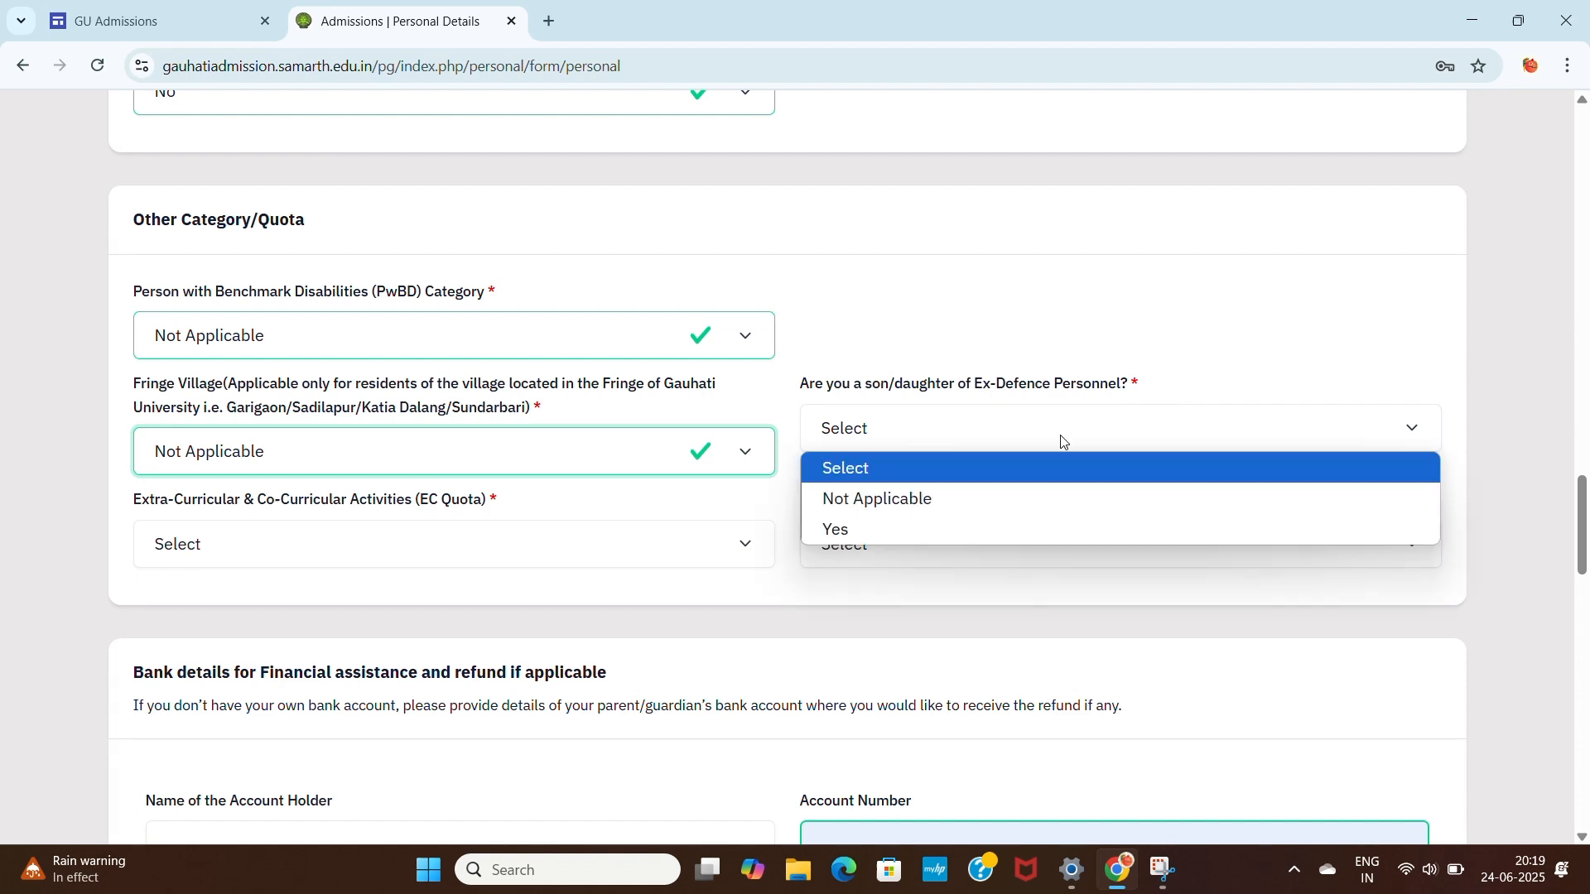
{"action": "left_click", "coordinate": [891, 509]}
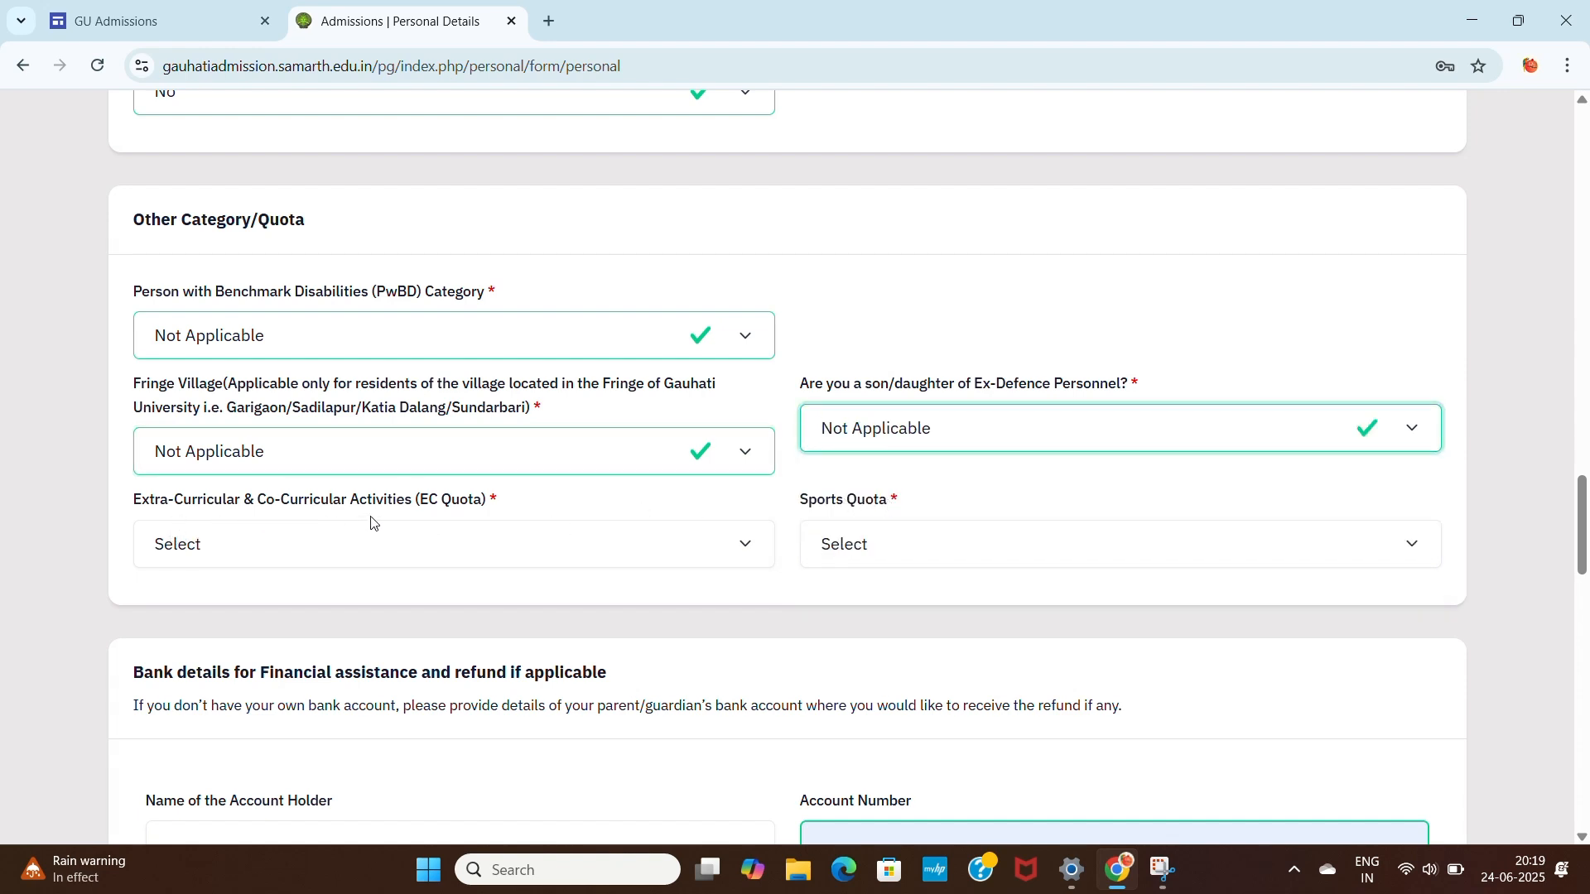
{"action": "left_click", "coordinate": [452, 541]}
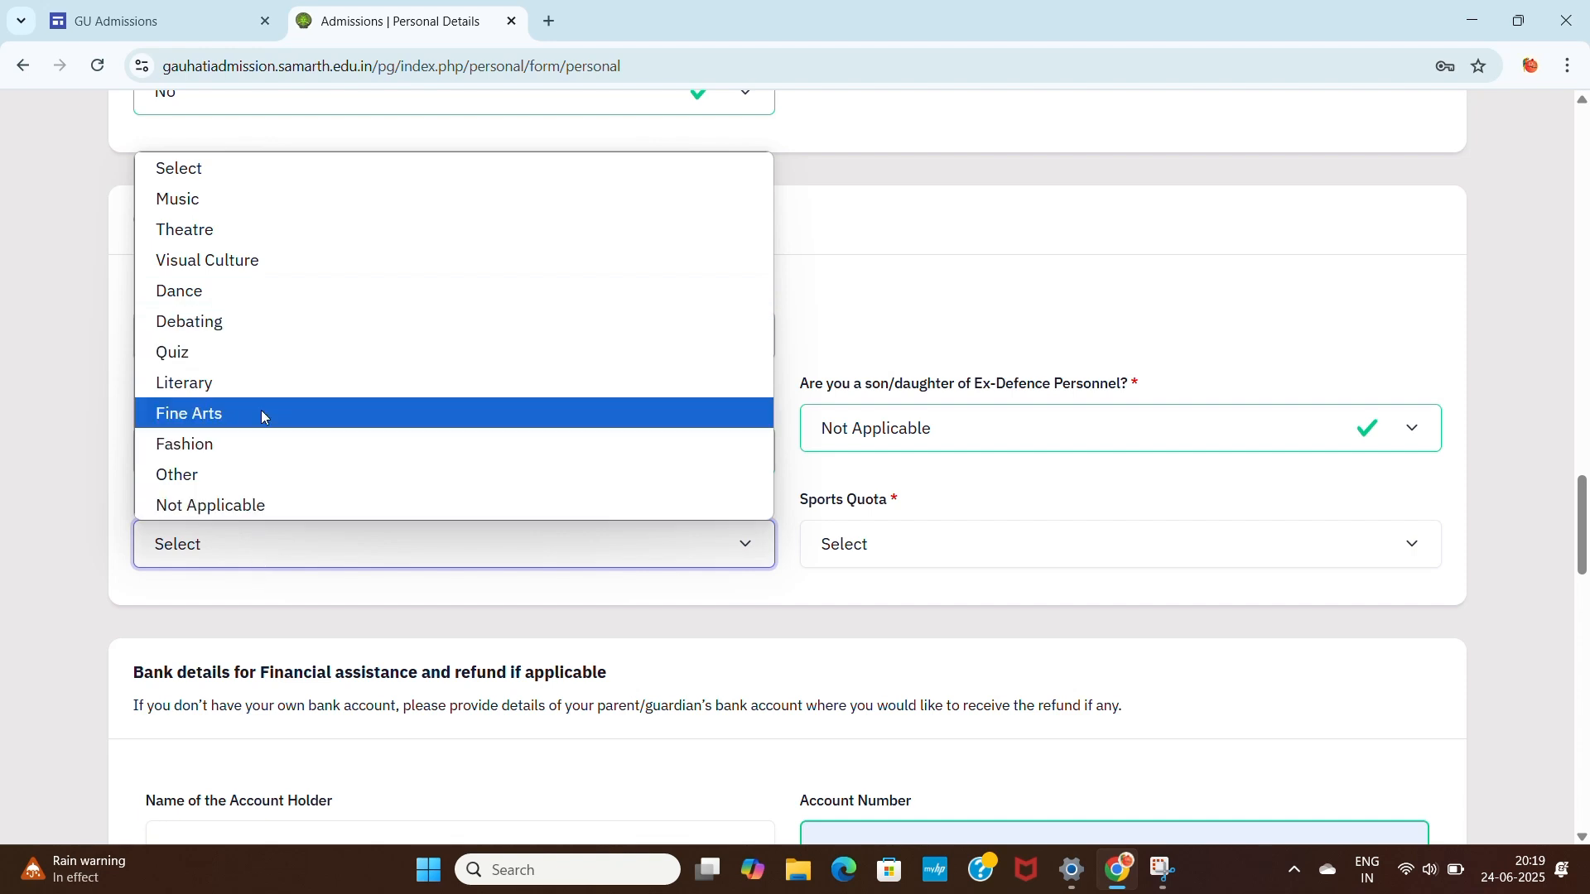
{"action": "left_click", "coordinate": [207, 506]}
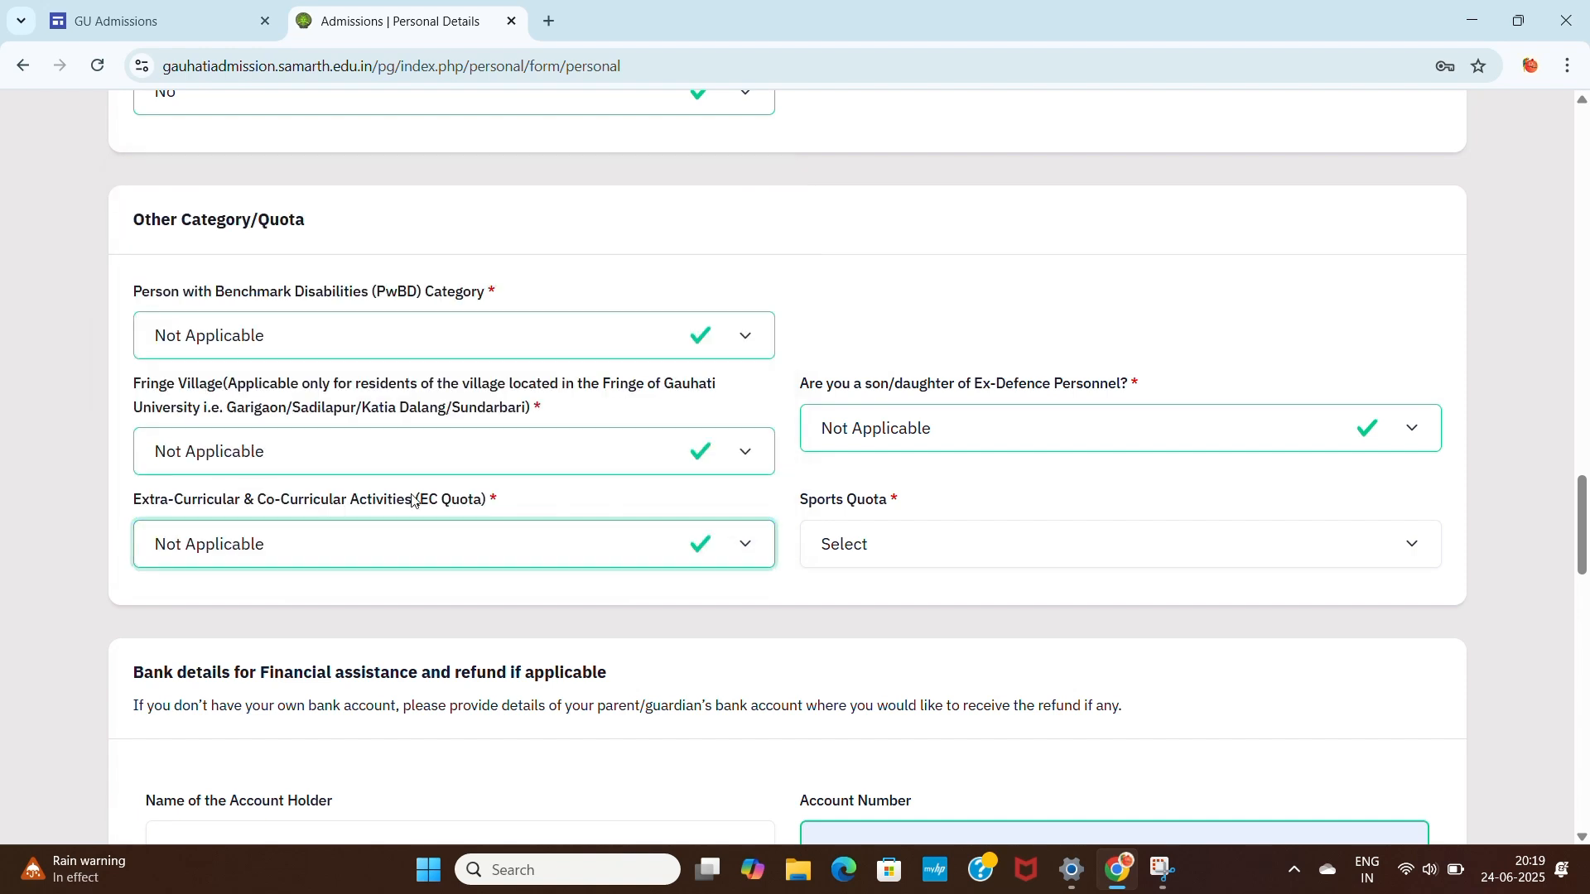
Step: Answer Yes to the Sports Quota and review the choices for the name of the sport
{"action": "left_click", "coordinate": [902, 559]}
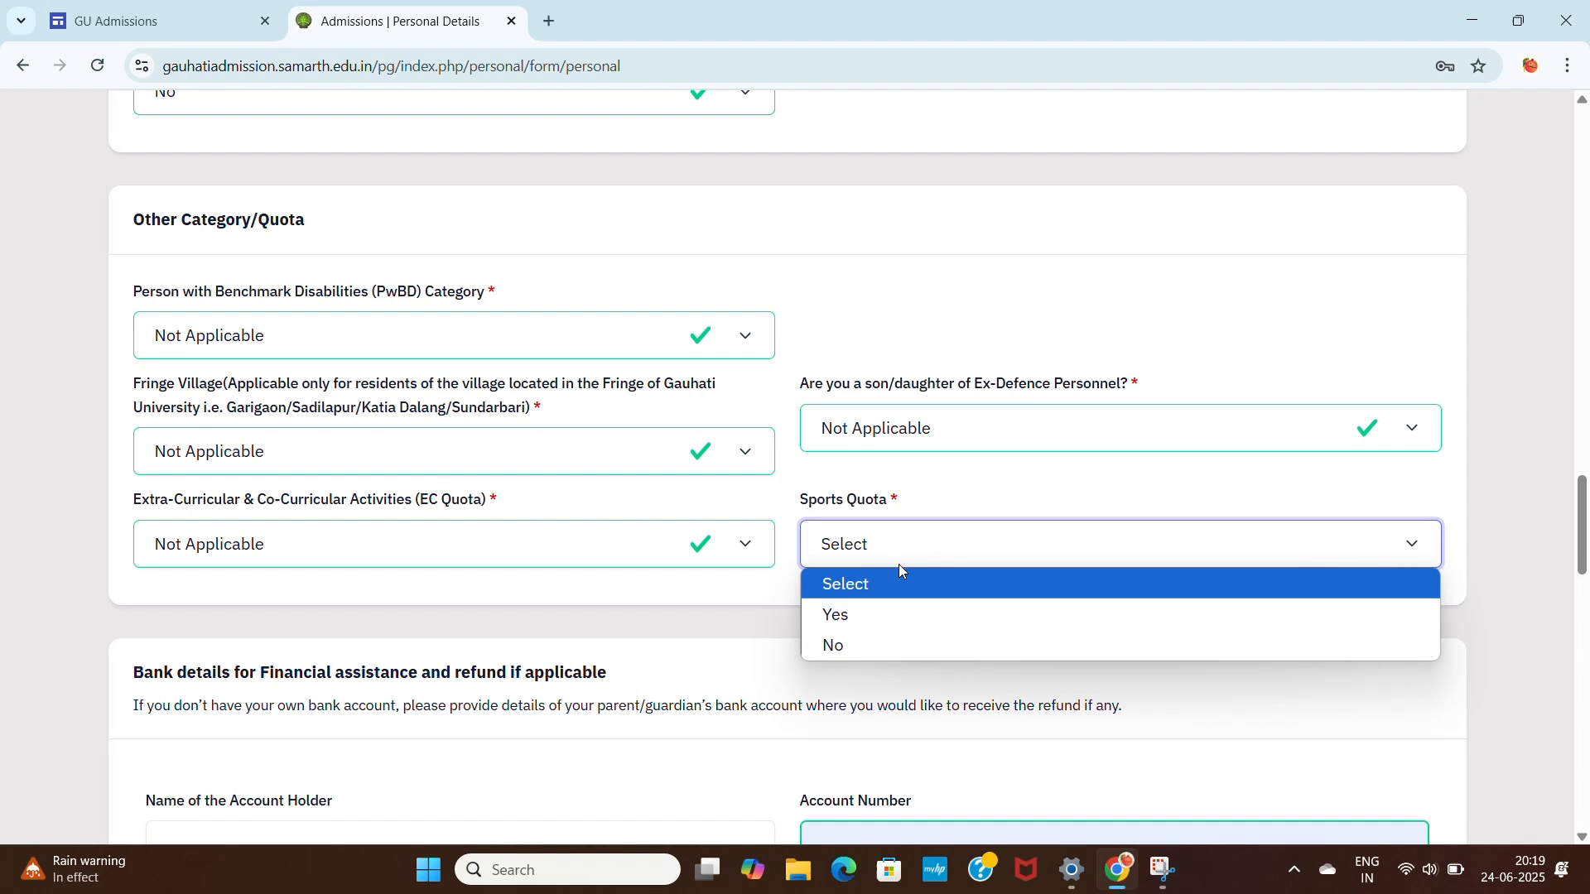
{"action": "left_click", "coordinate": [868, 613]}
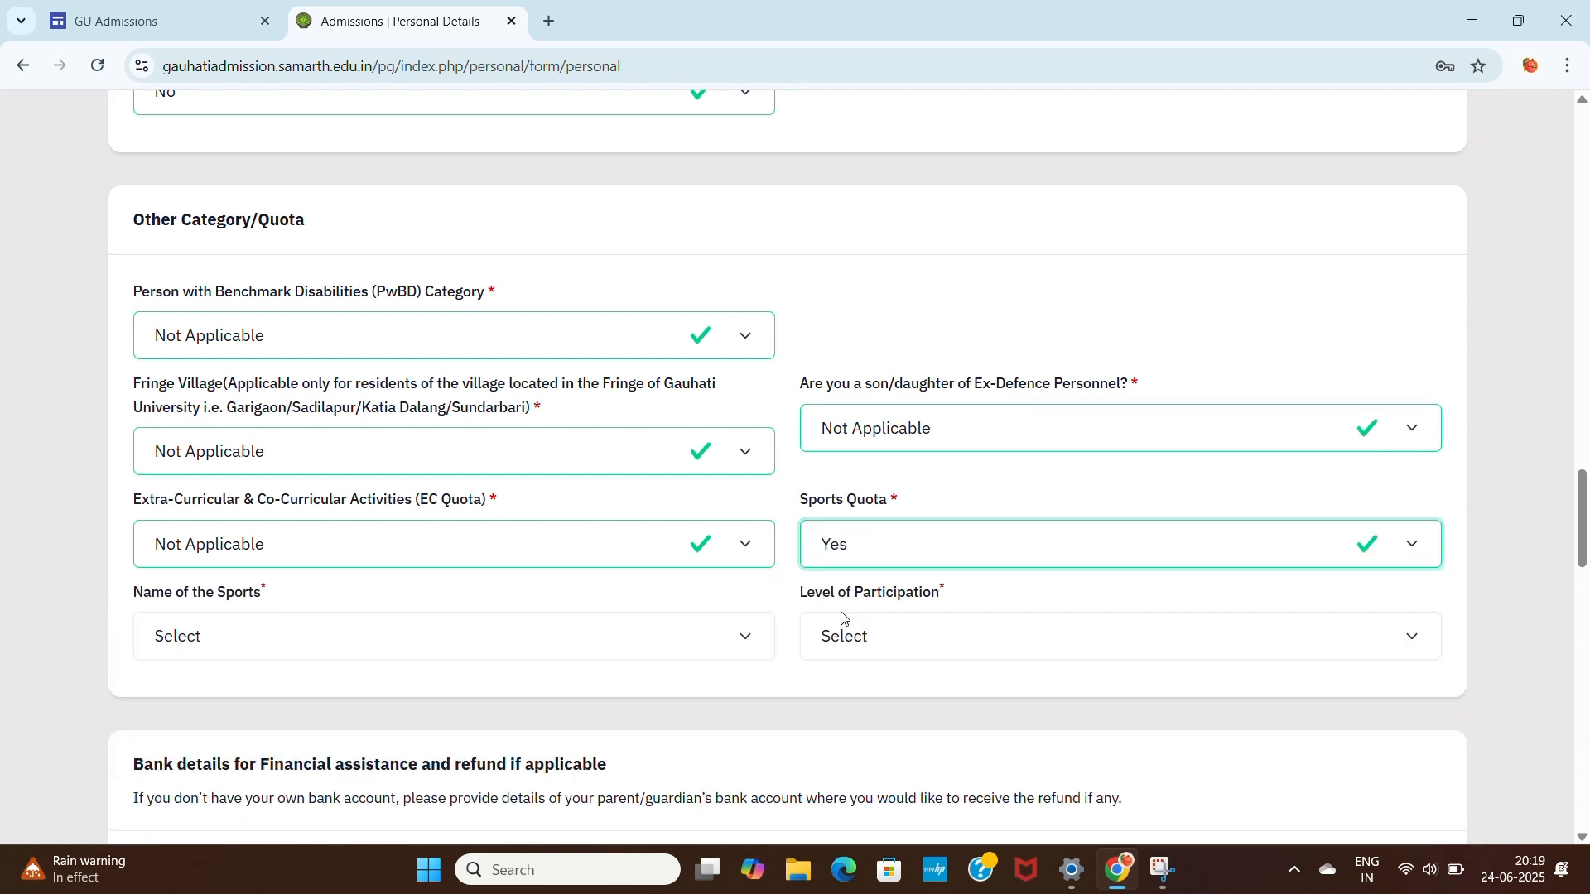
{"action": "left_click", "coordinate": [448, 637]}
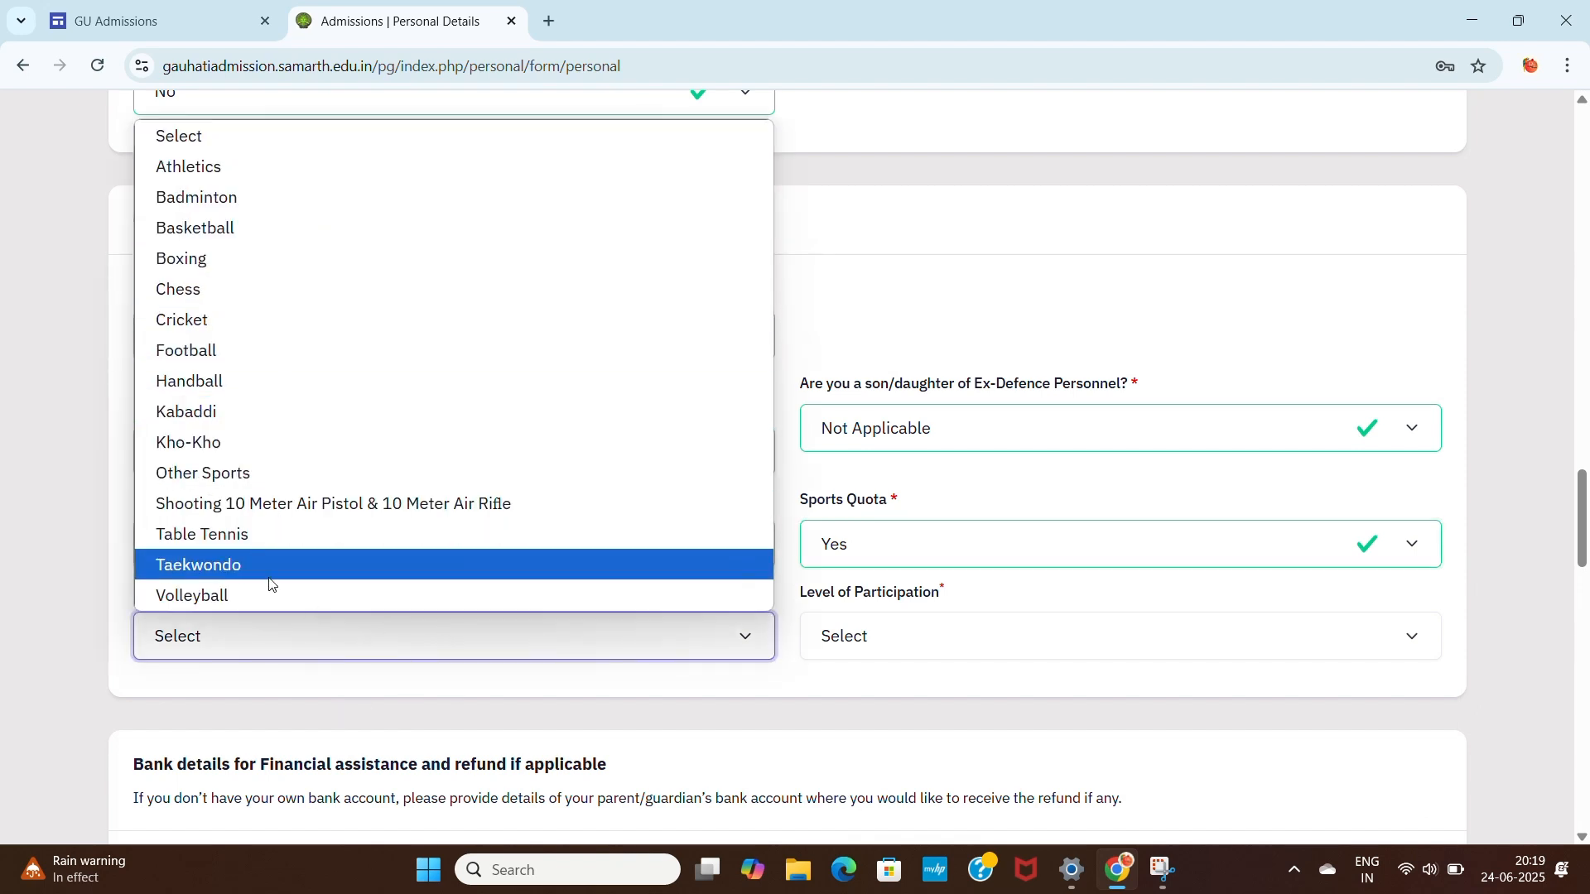
{"action": "left_click", "coordinate": [839, 702]}
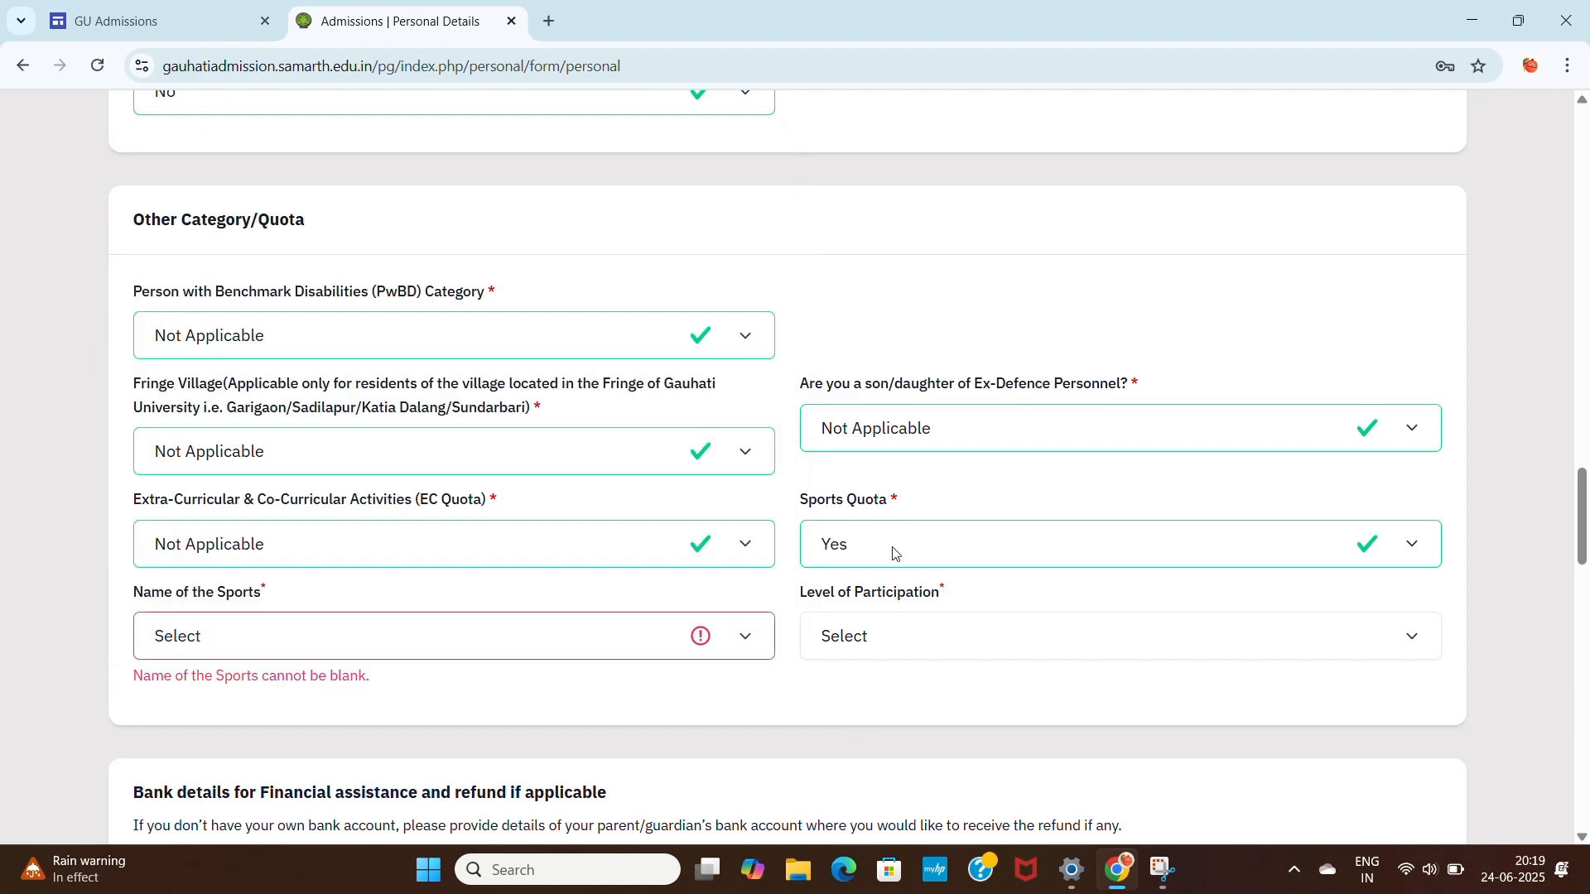
Step: Set the Sports Quota to No and review the bank details fields for financial assistance and refund
{"action": "left_click", "coordinate": [843, 544]}
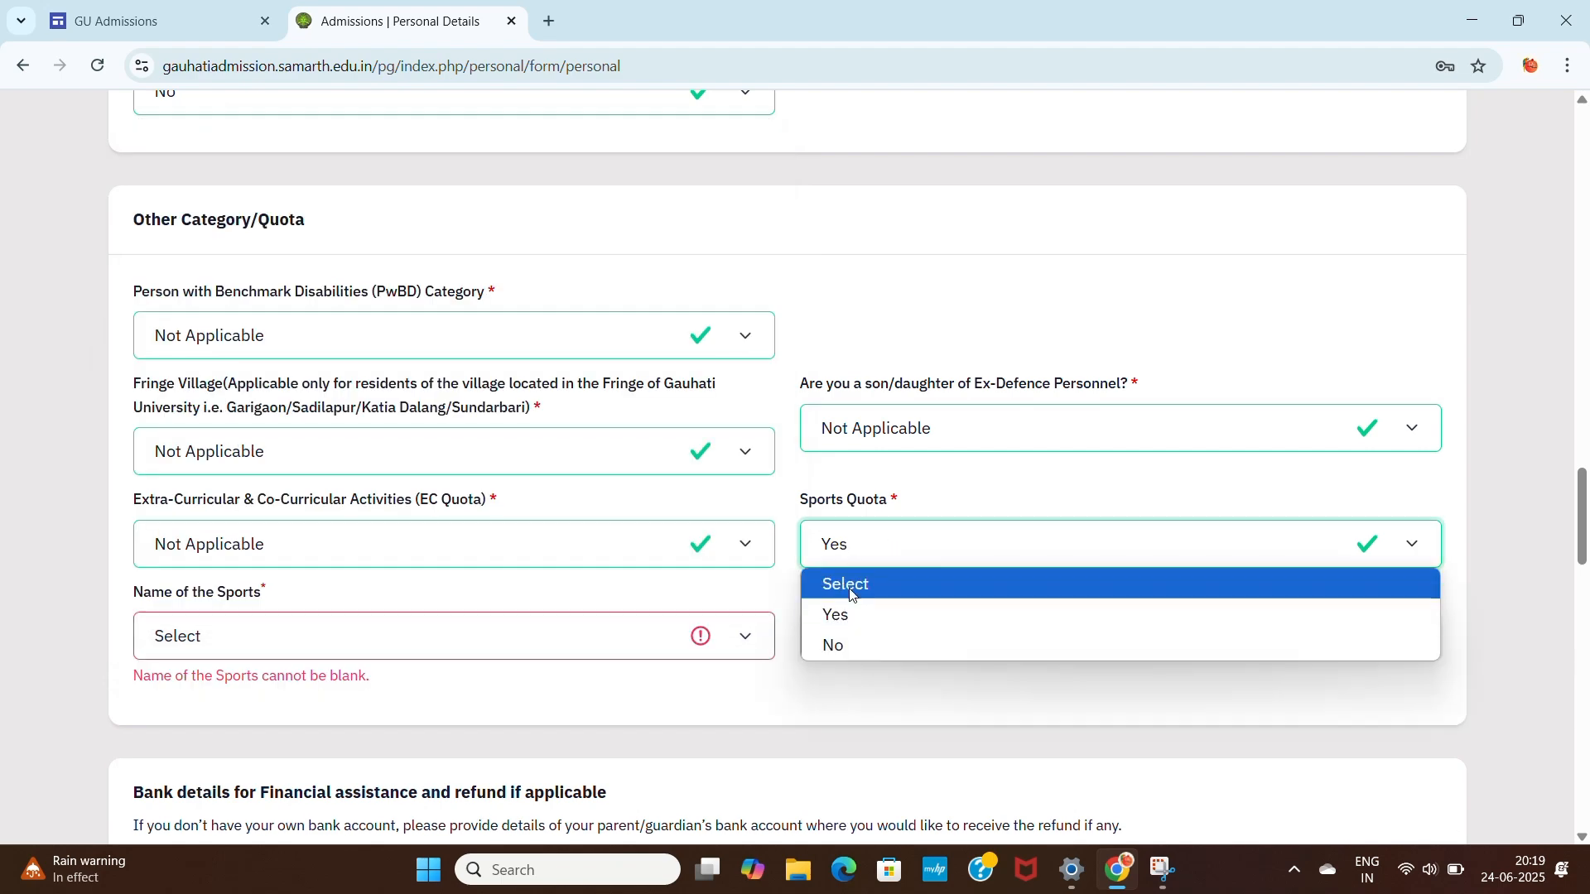
{"action": "left_click", "coordinate": [841, 646]}
{"action": "scroll", "coordinate": [844, 628], "scroll_direction": "down", "scroll_amount": 3}
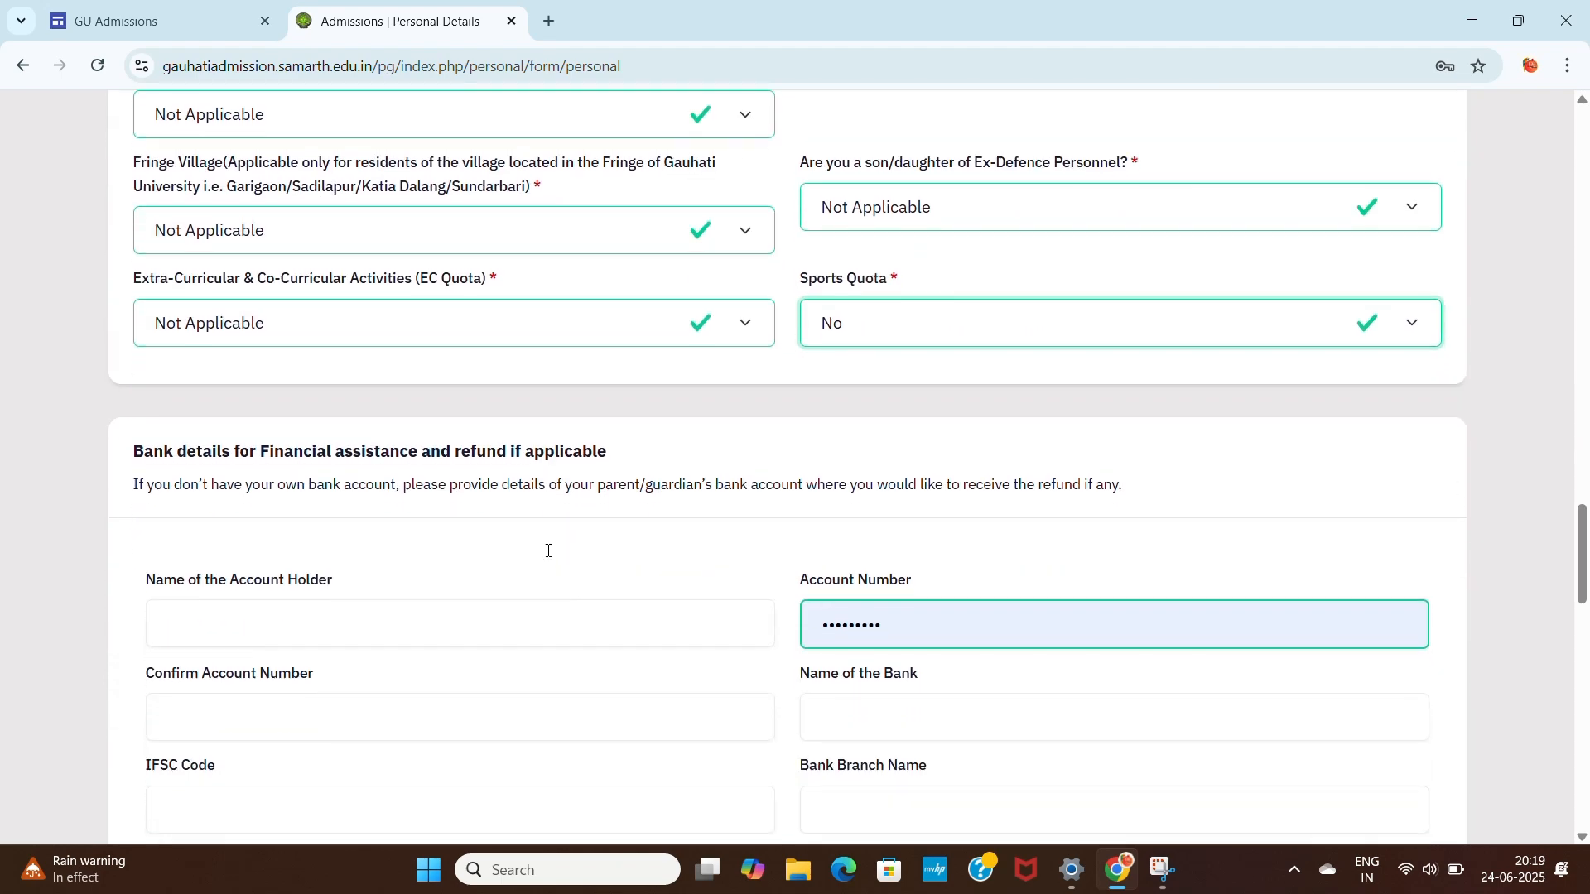
{"action": "scroll", "coordinate": [548, 551], "scroll_direction": "down", "scroll_amount": 1}
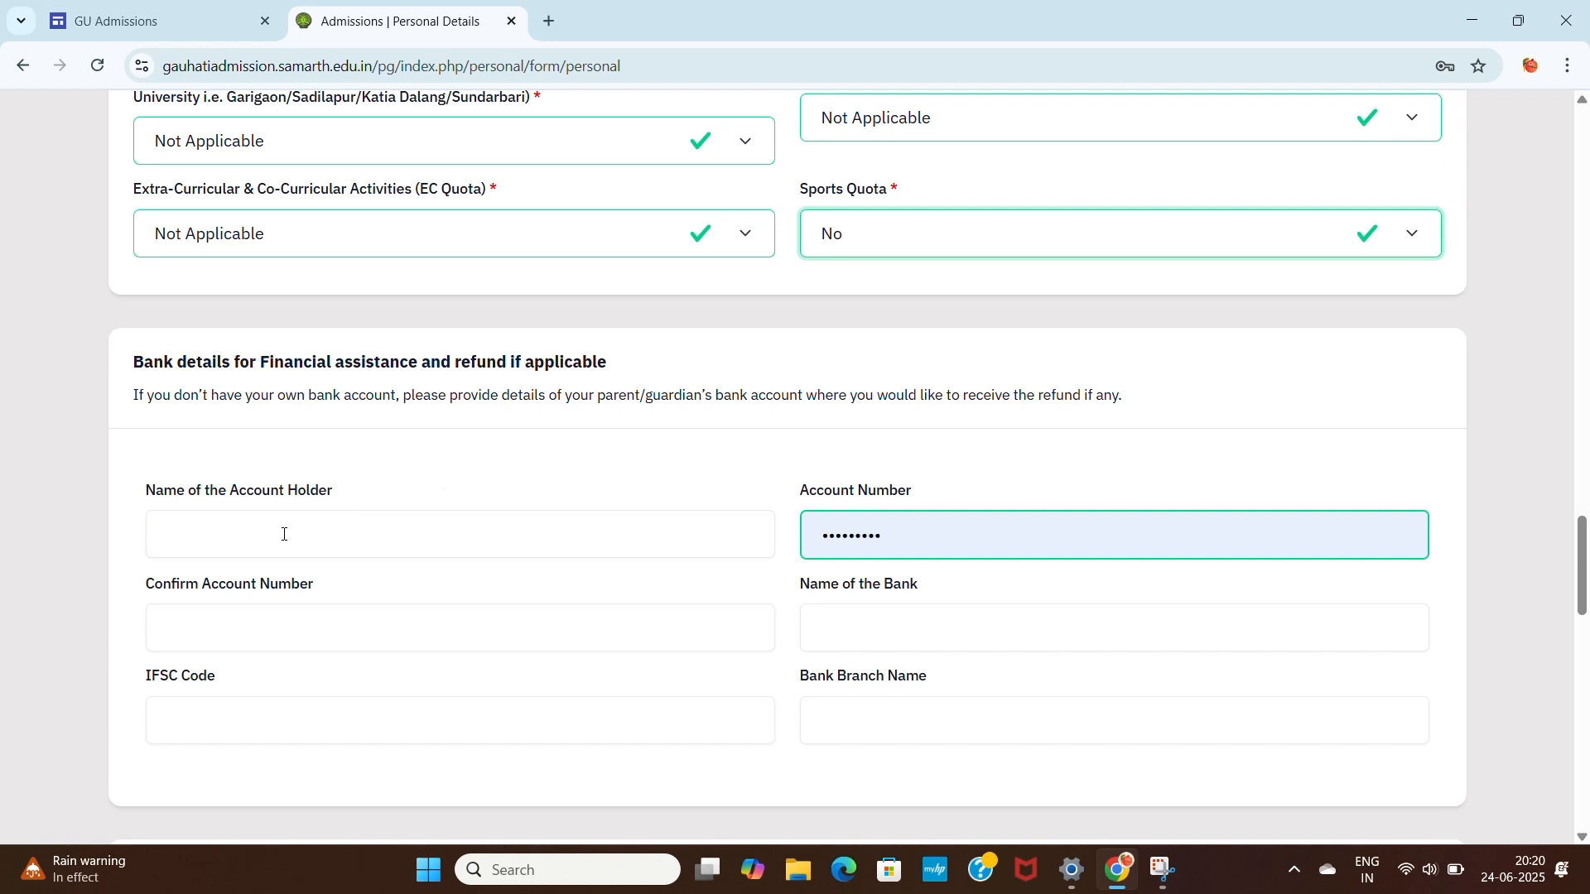
{"action": "scroll", "coordinate": [483, 506], "scroll_direction": "down", "scroll_amount": 1}
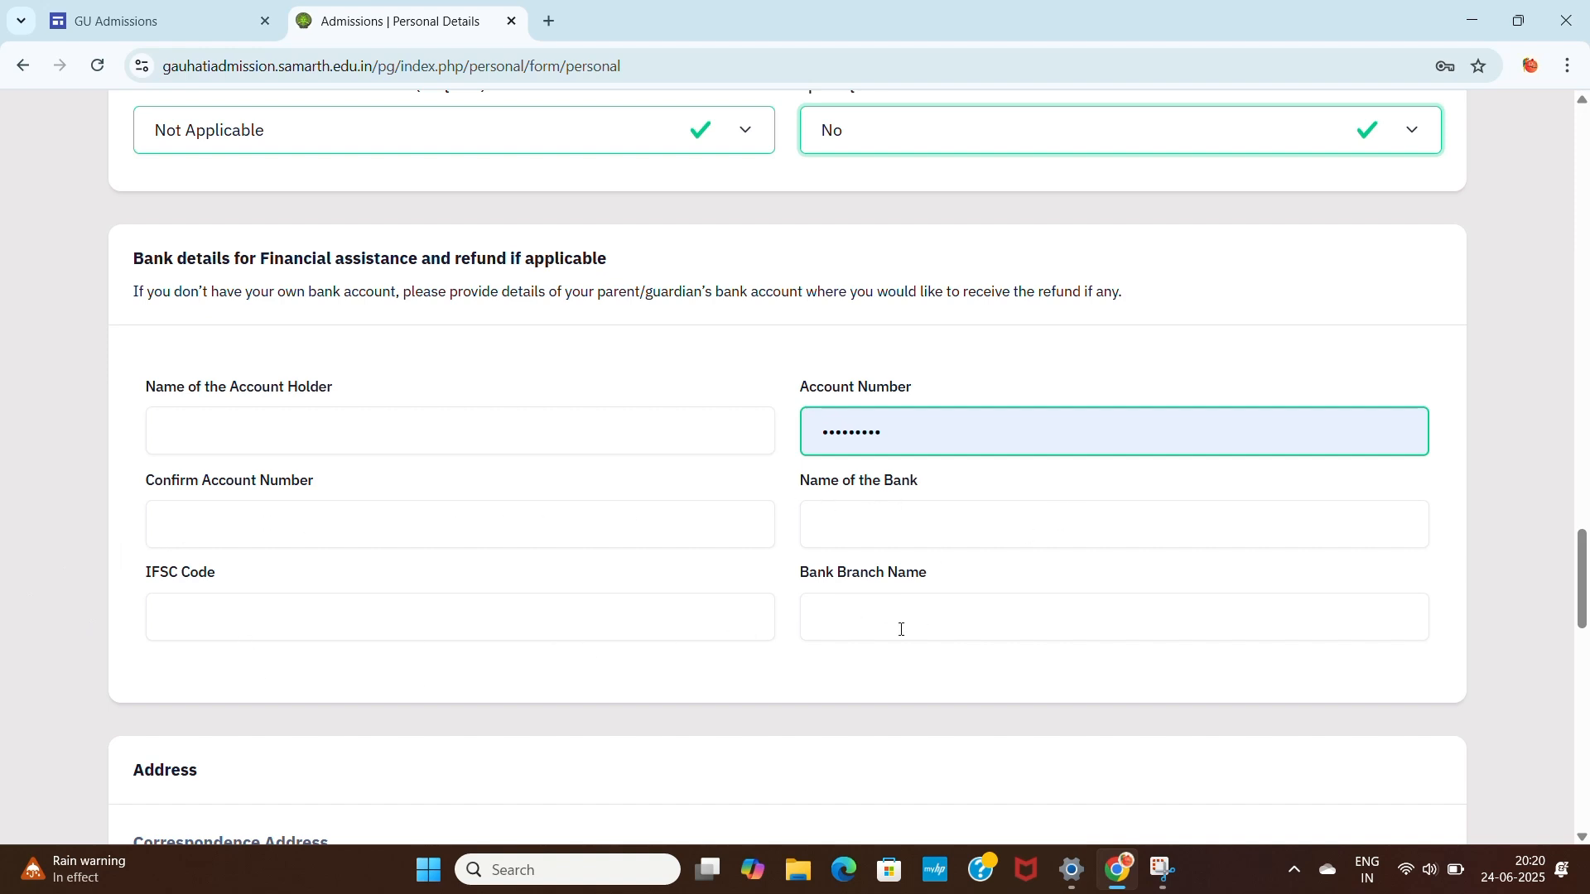
Step: Set the correspondence address country to India and the state to Assam
{"action": "scroll", "coordinate": [900, 632], "scroll_direction": "down", "scroll_amount": 6}
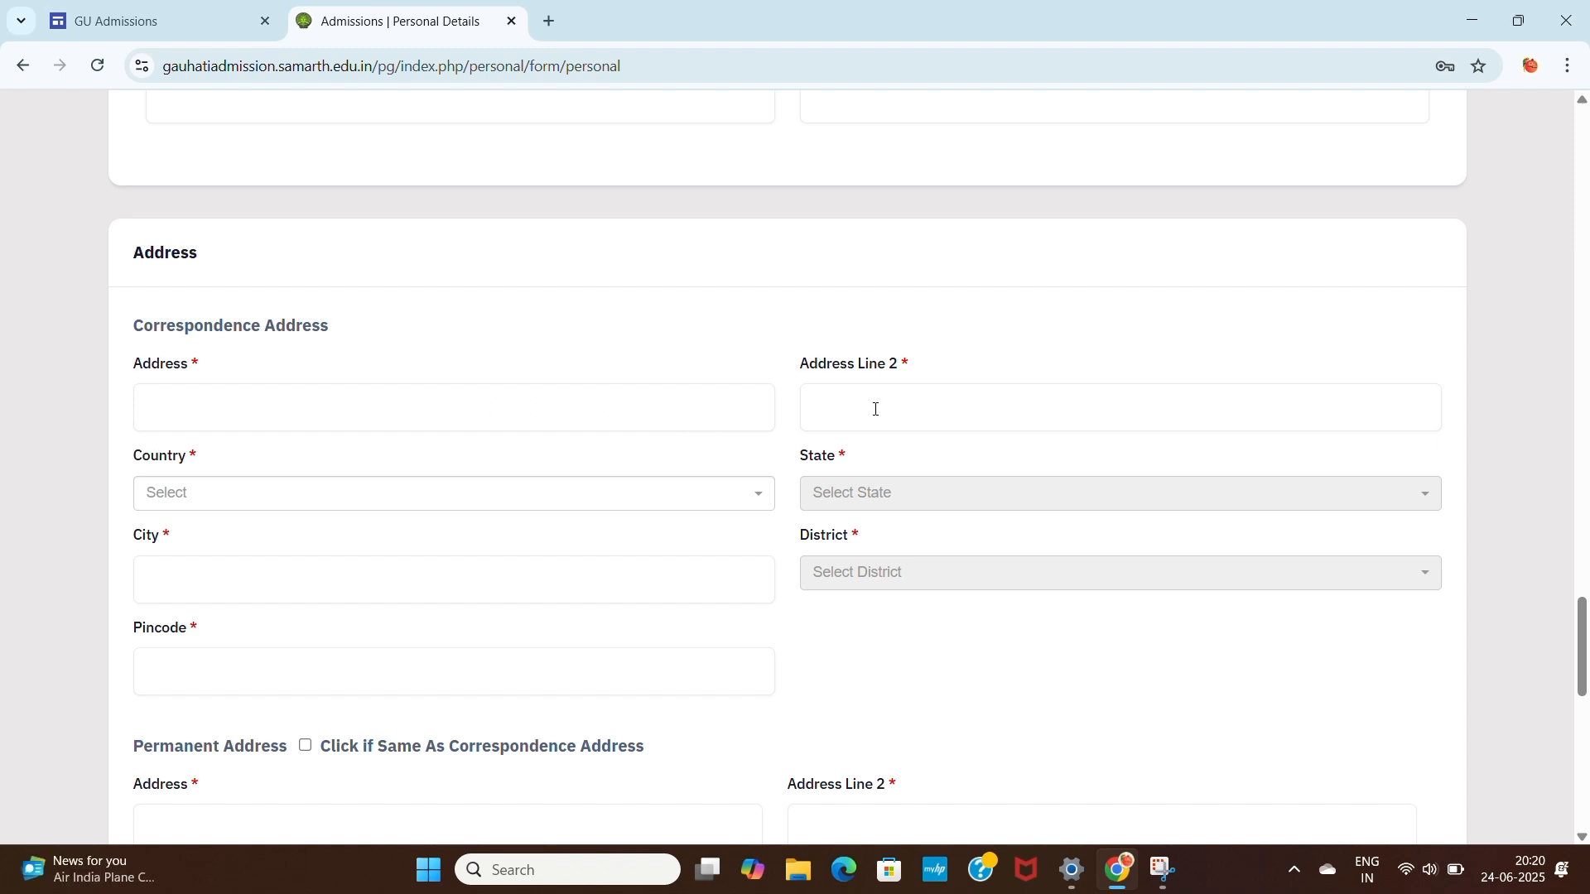
{"action": "left_click", "coordinate": [404, 493]}
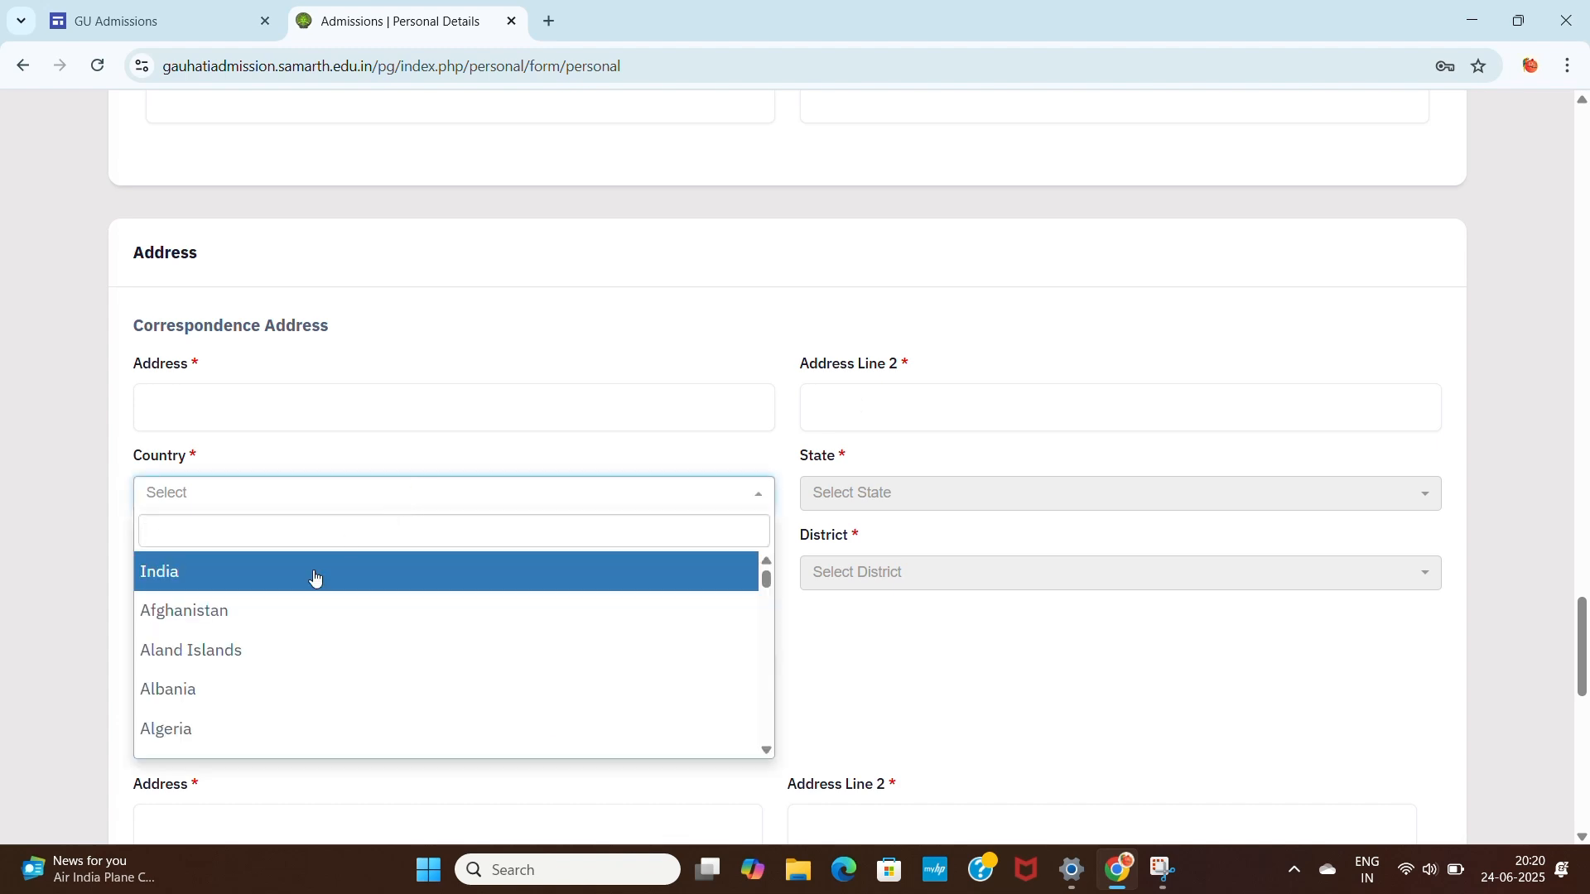
{"action": "left_click", "coordinate": [251, 590]}
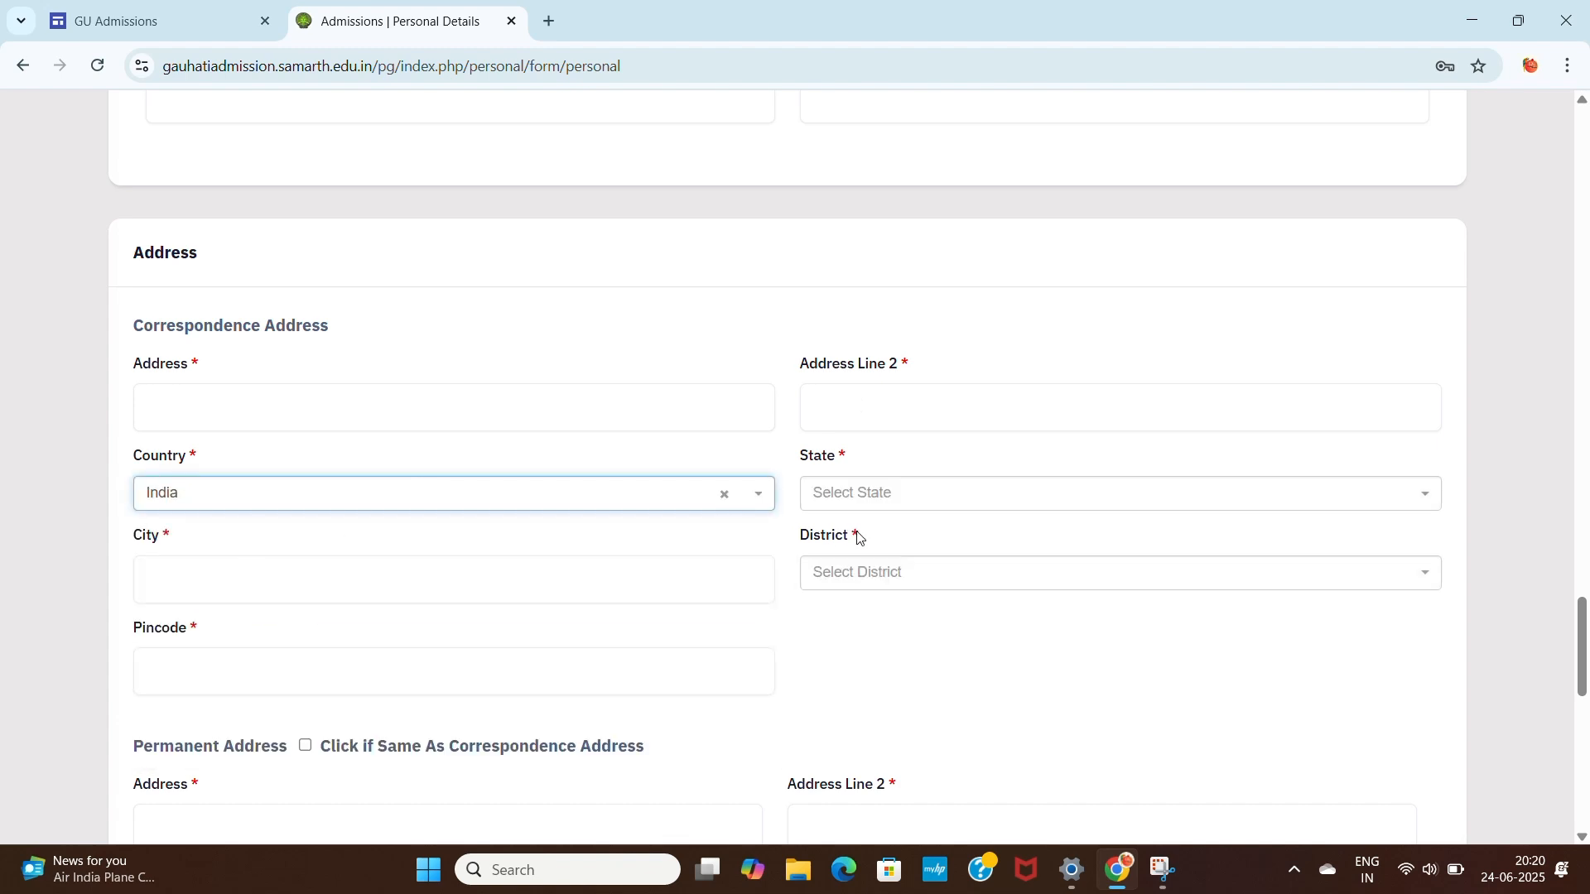
{"action": "left_click", "coordinate": [890, 503]}
{"action": "left_click", "coordinate": [847, 710]}
Step: Set the correspondence address district to JORHAT
{"action": "left_click", "coordinate": [370, 599]}
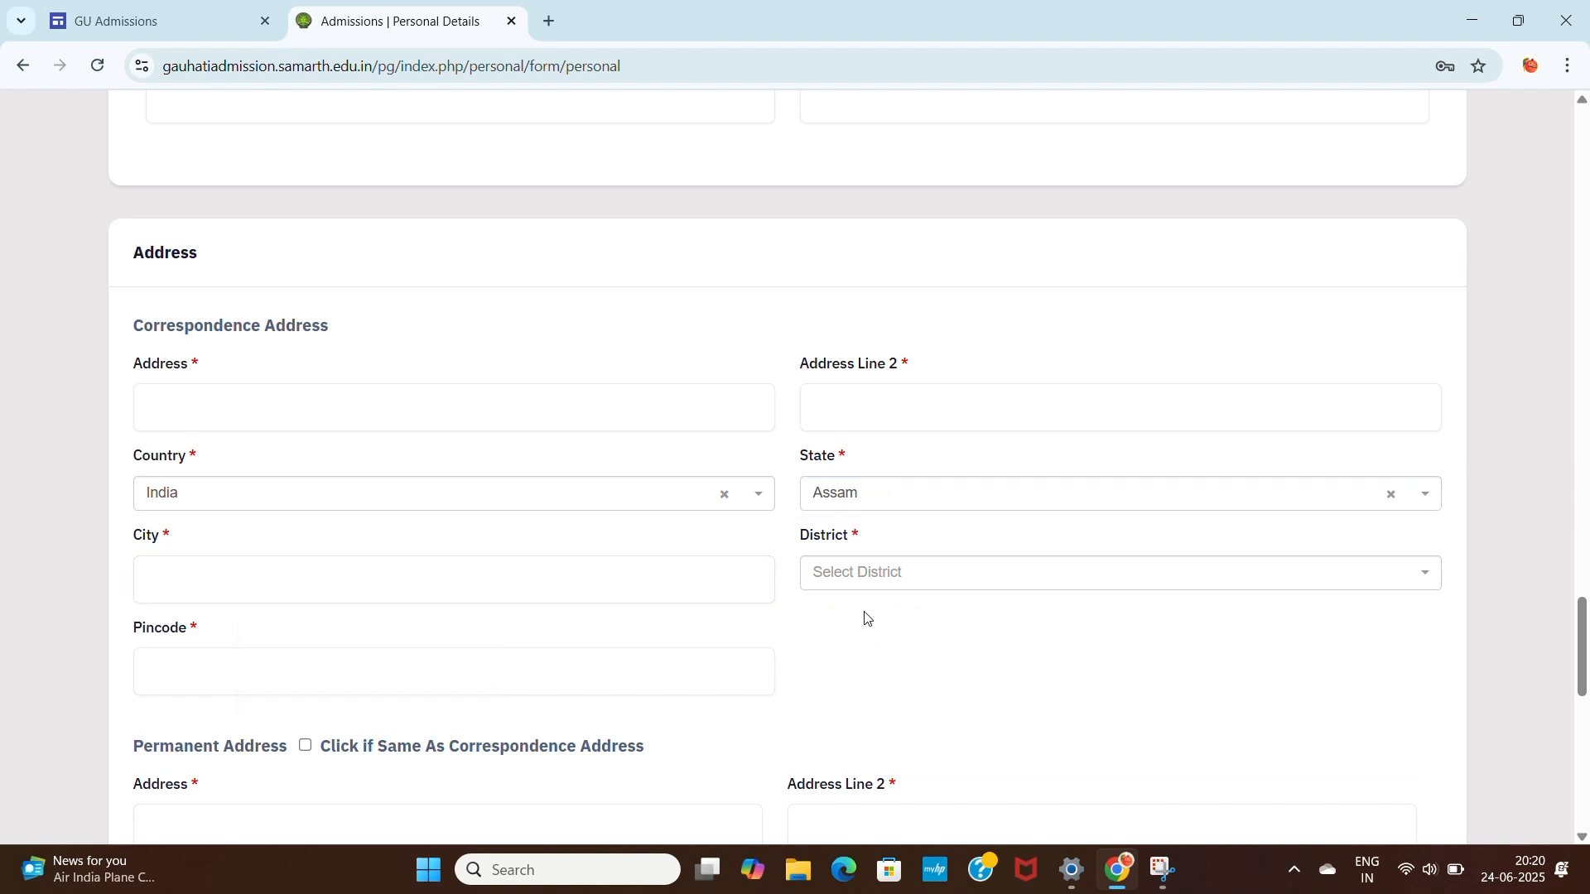
{"action": "left_click", "coordinate": [886, 582]}
{"action": "scroll", "coordinate": [874, 727], "scroll_direction": "down", "scroll_amount": 8}
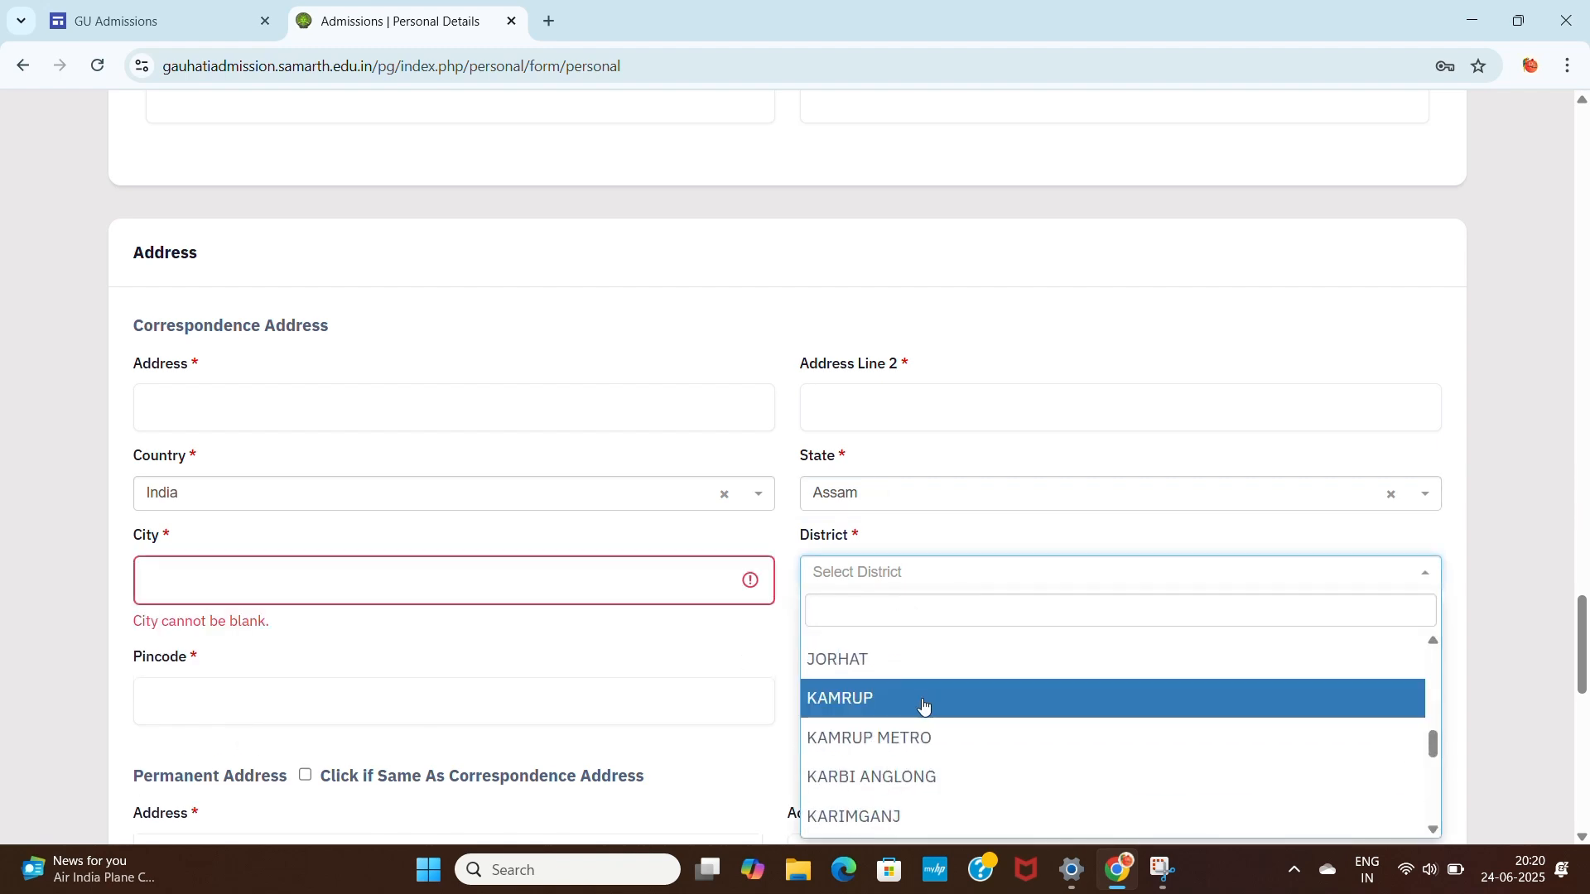
{"action": "left_click", "coordinate": [886, 674]}
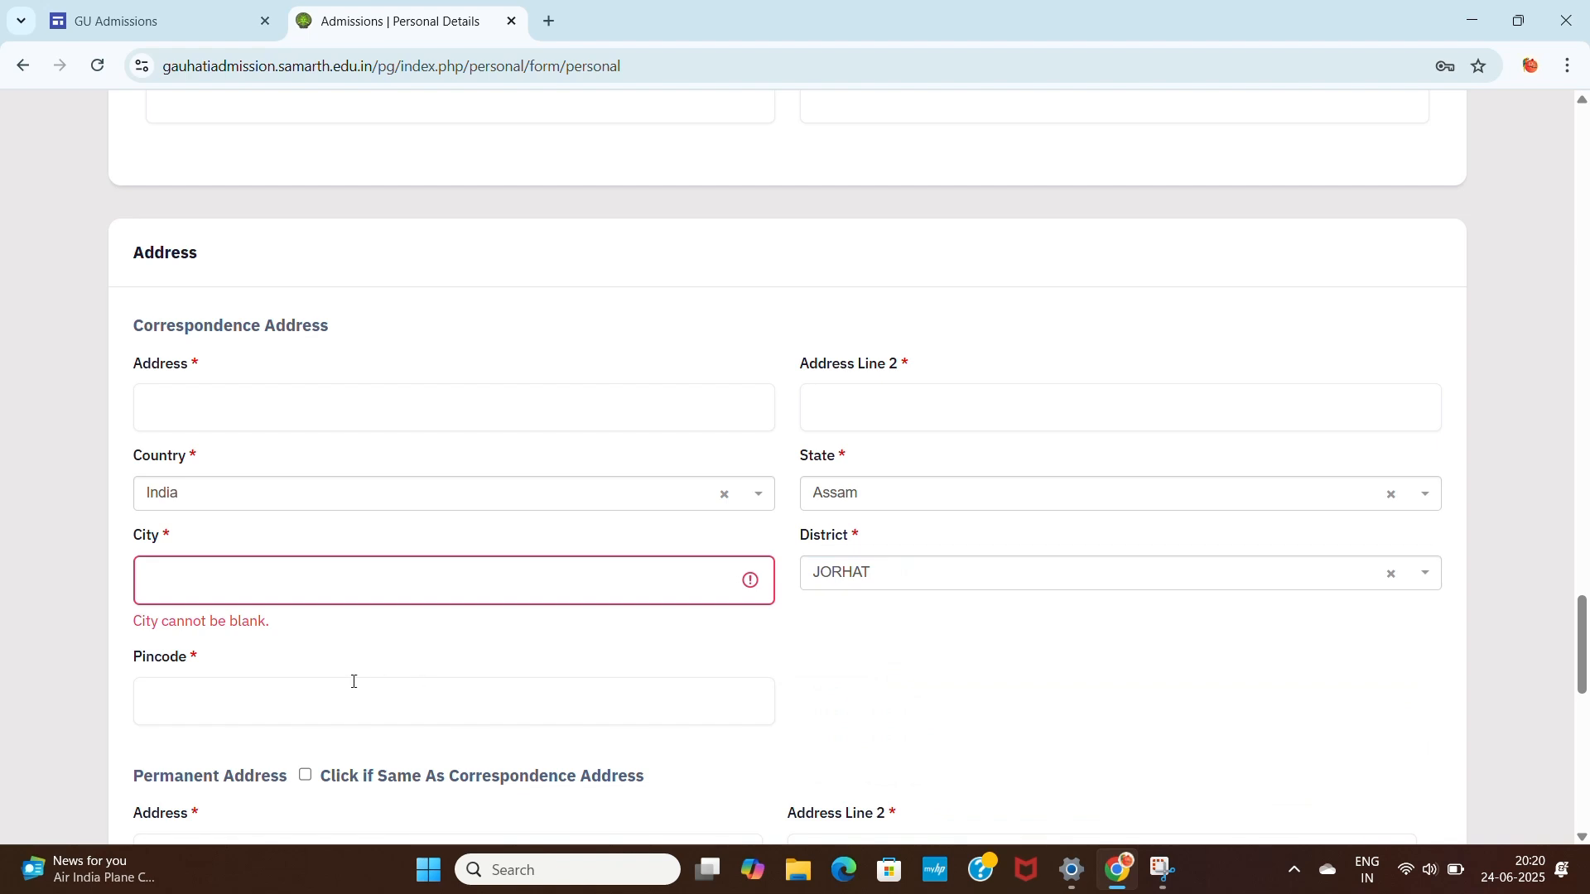
Step: Mark the permanent address as the same as the correspondence address
{"action": "scroll", "coordinate": [925, 680], "scroll_direction": "down", "scroll_amount": 1}
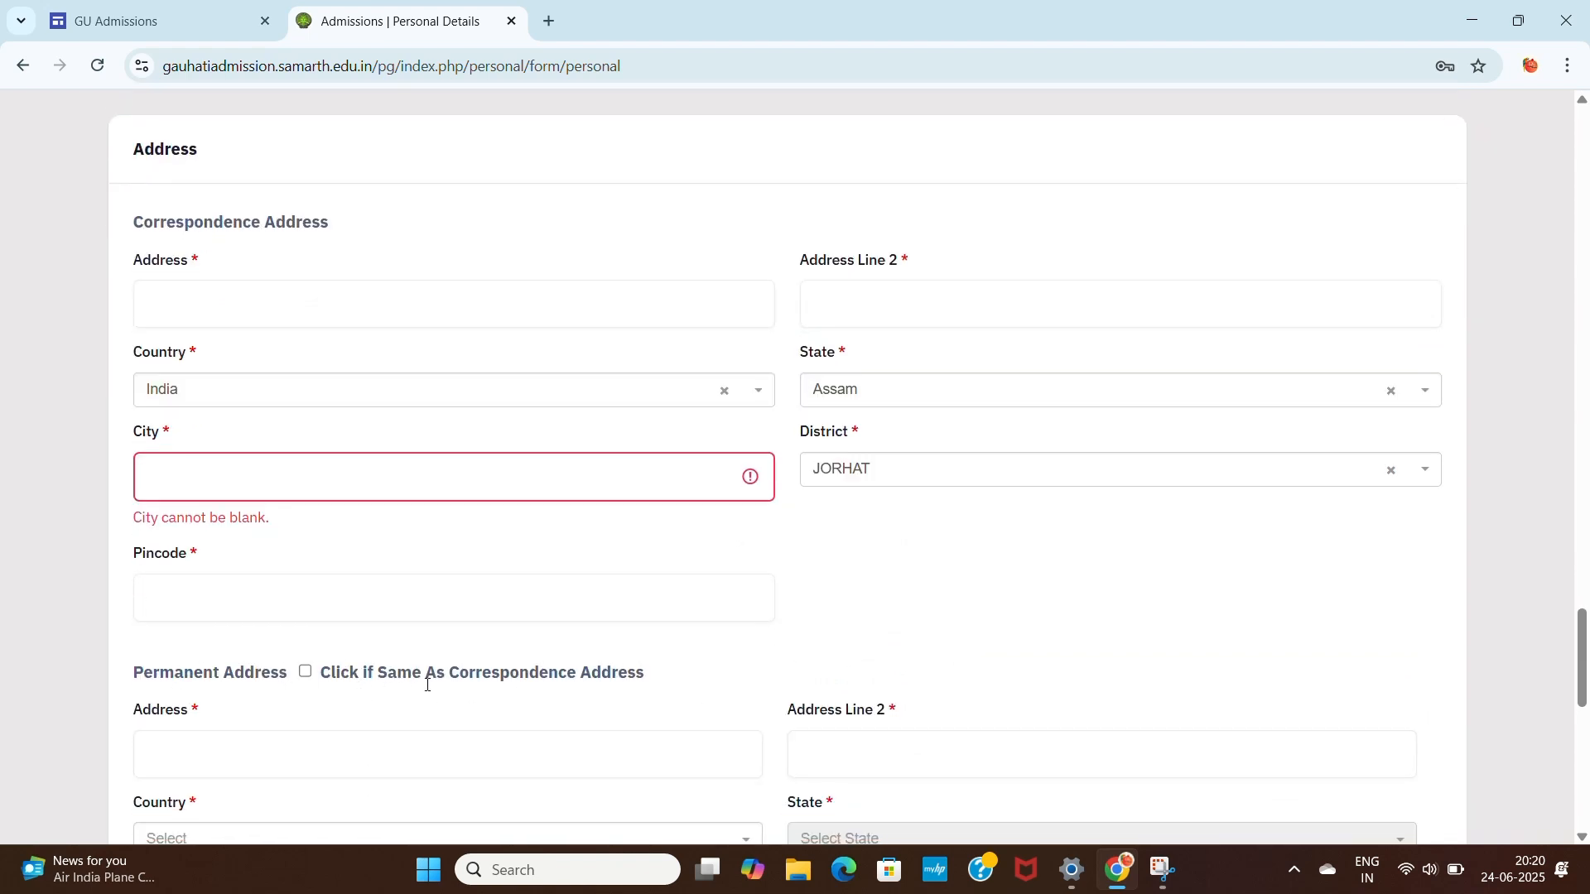
{"action": "left_click", "coordinate": [305, 673]}
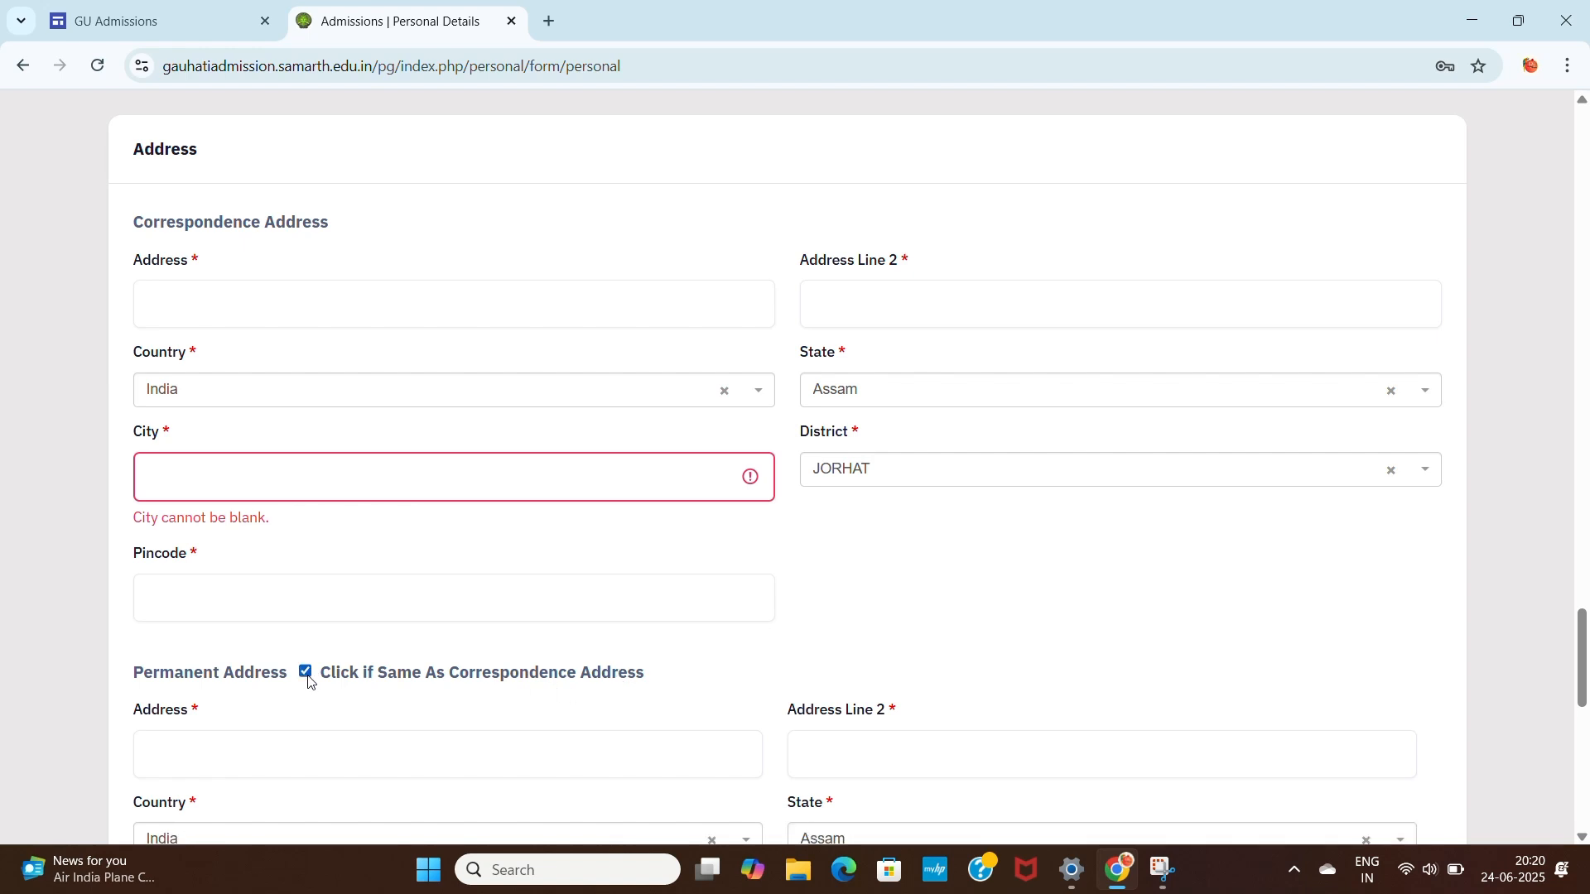
{"action": "left_click", "coordinate": [306, 676]}
{"action": "left_click", "coordinate": [306, 671]}
{"action": "scroll", "coordinate": [497, 608], "scroll_direction": "down", "scroll_amount": 7}
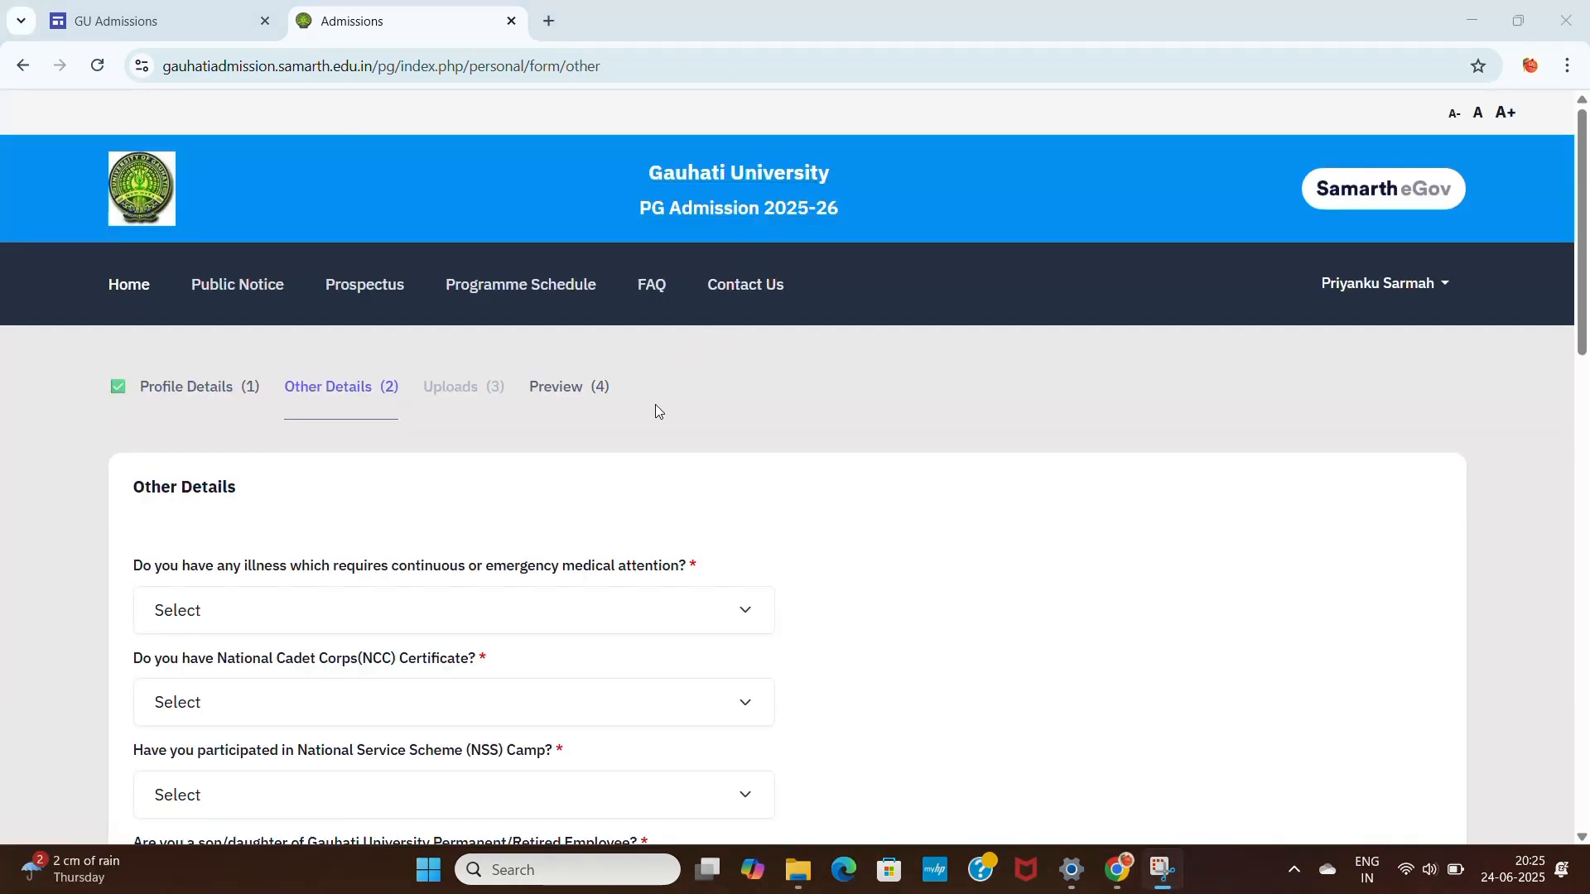
Step: In Other Details, answer No to the illness requiring medical attention question and to having a National Cadet Corps (NCC) certificate
{"action": "scroll", "coordinate": [659, 406], "scroll_direction": "down", "scroll_amount": 1}
{"action": "scroll", "coordinate": [664, 410], "scroll_direction": "up", "scroll_amount": 1}
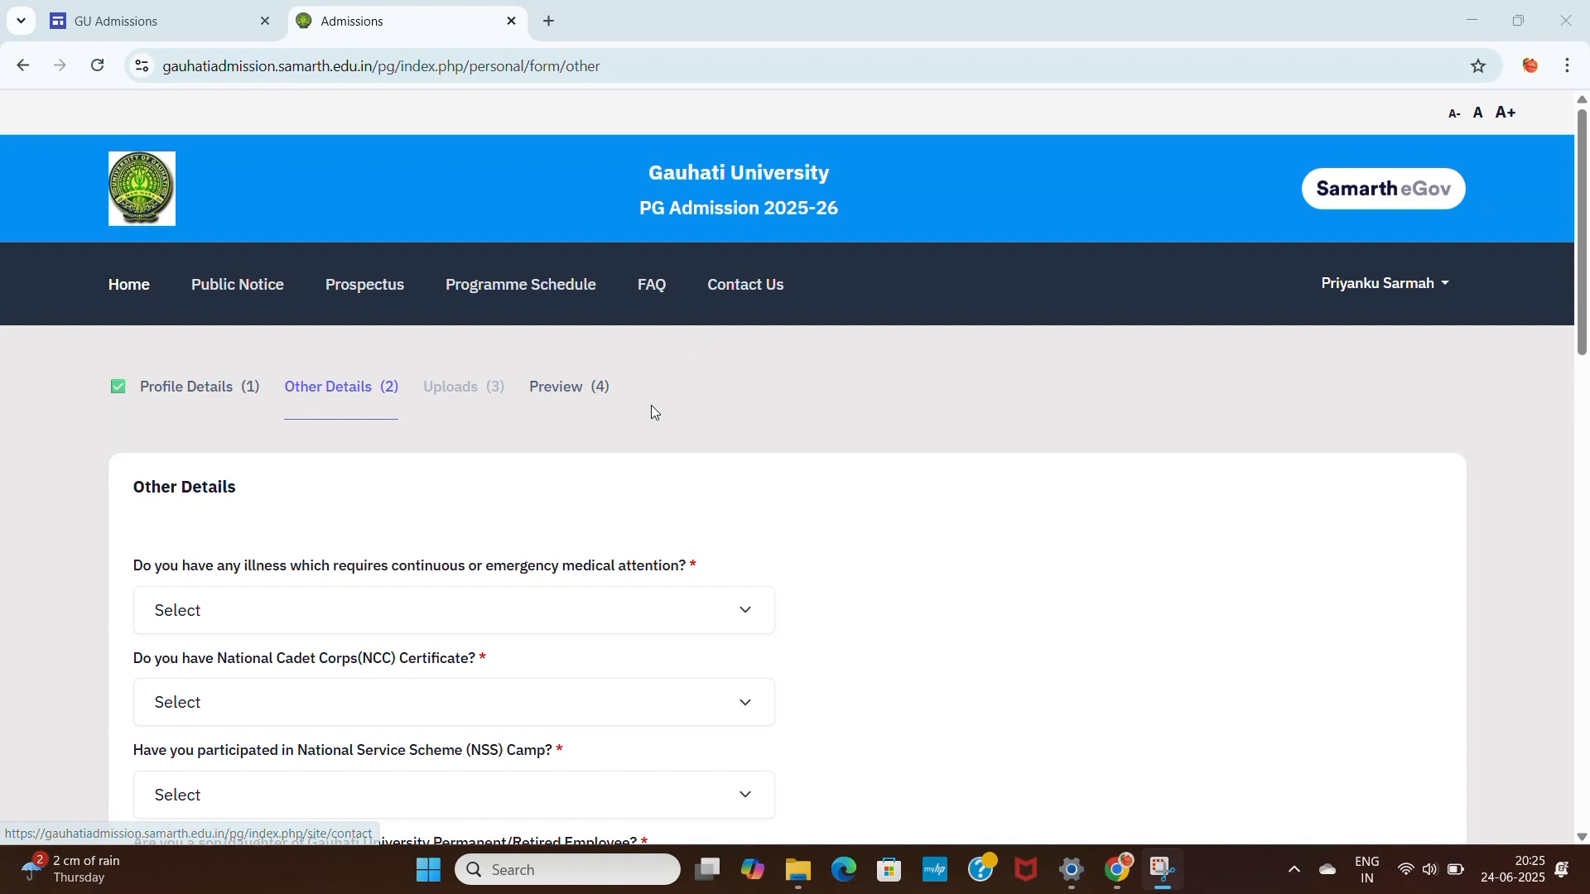
{"action": "scroll", "coordinate": [660, 410], "scroll_direction": "down", "scroll_amount": 2}
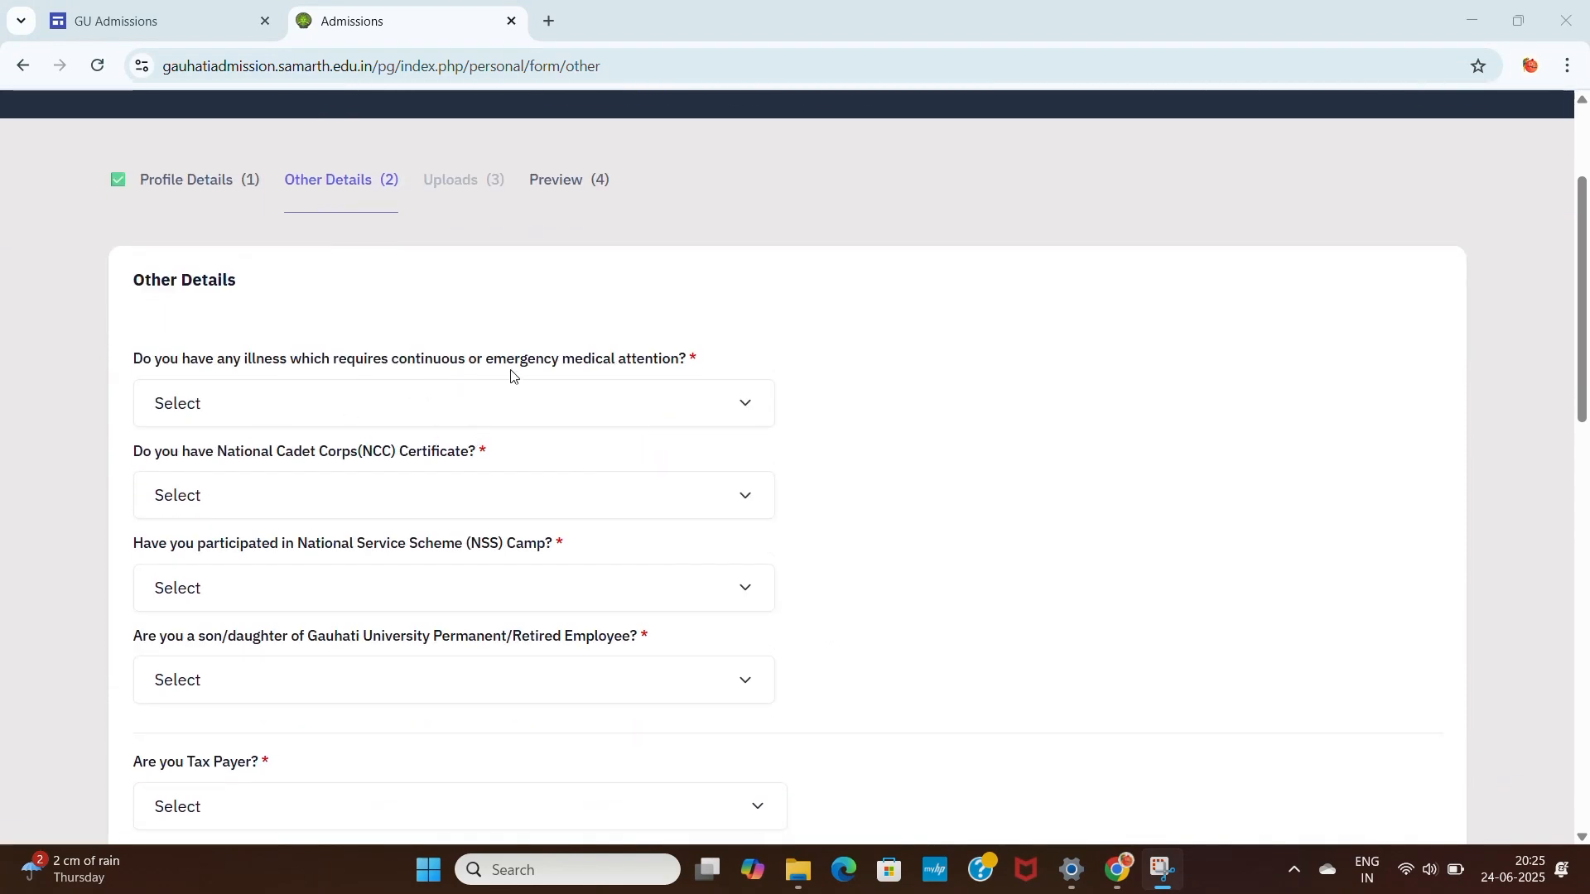
{"action": "left_click", "coordinate": [622, 403]}
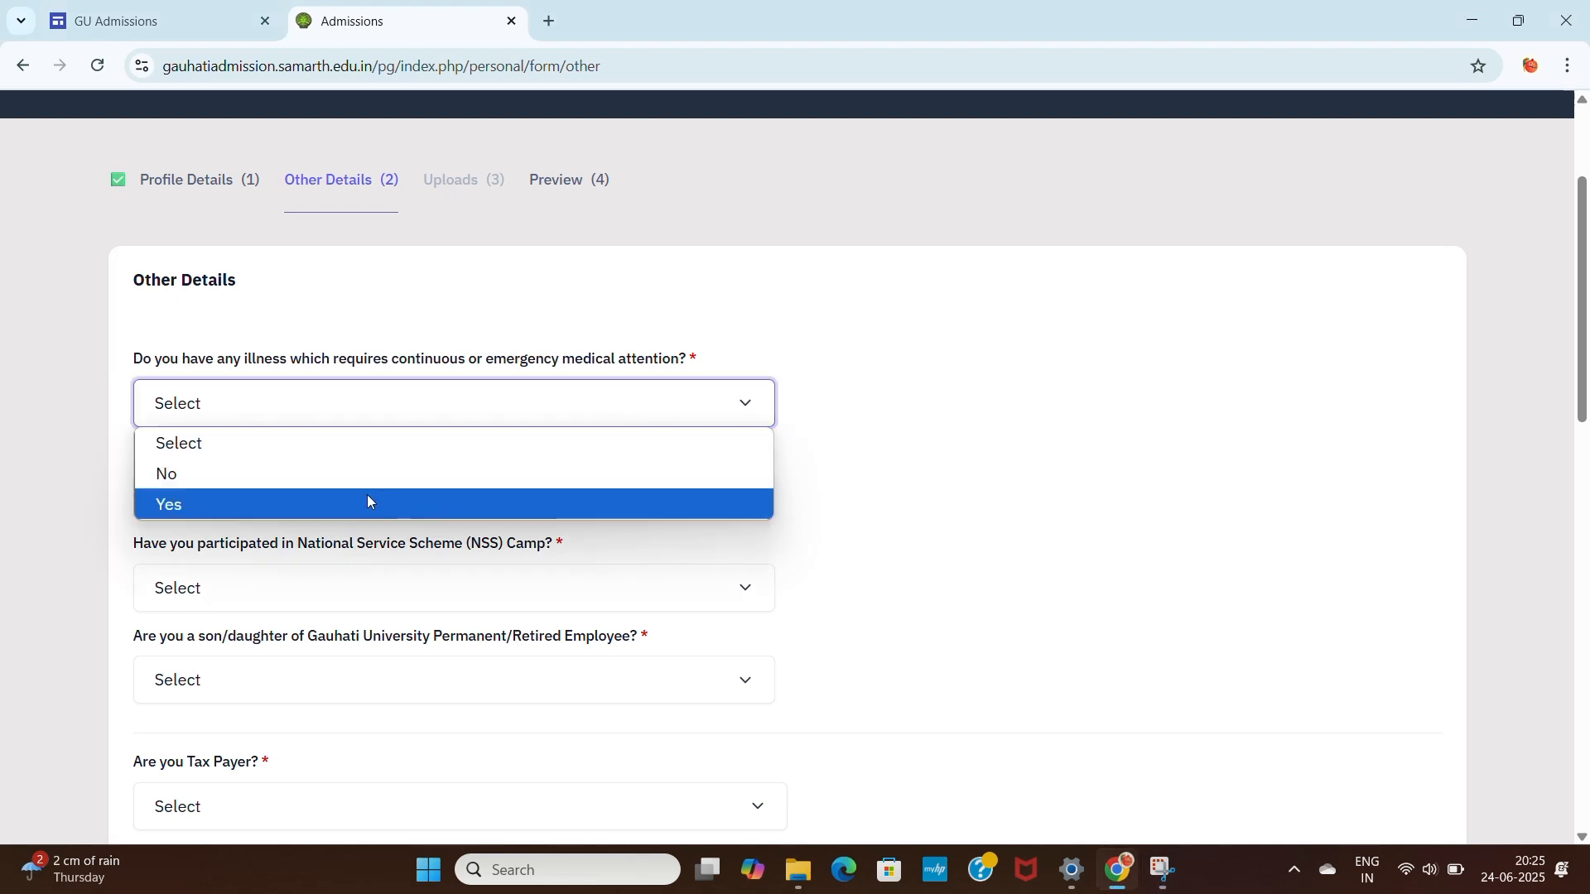
{"action": "left_click", "coordinate": [376, 476]}
{"action": "scroll", "coordinate": [381, 468], "scroll_direction": "down", "scroll_amount": 1}
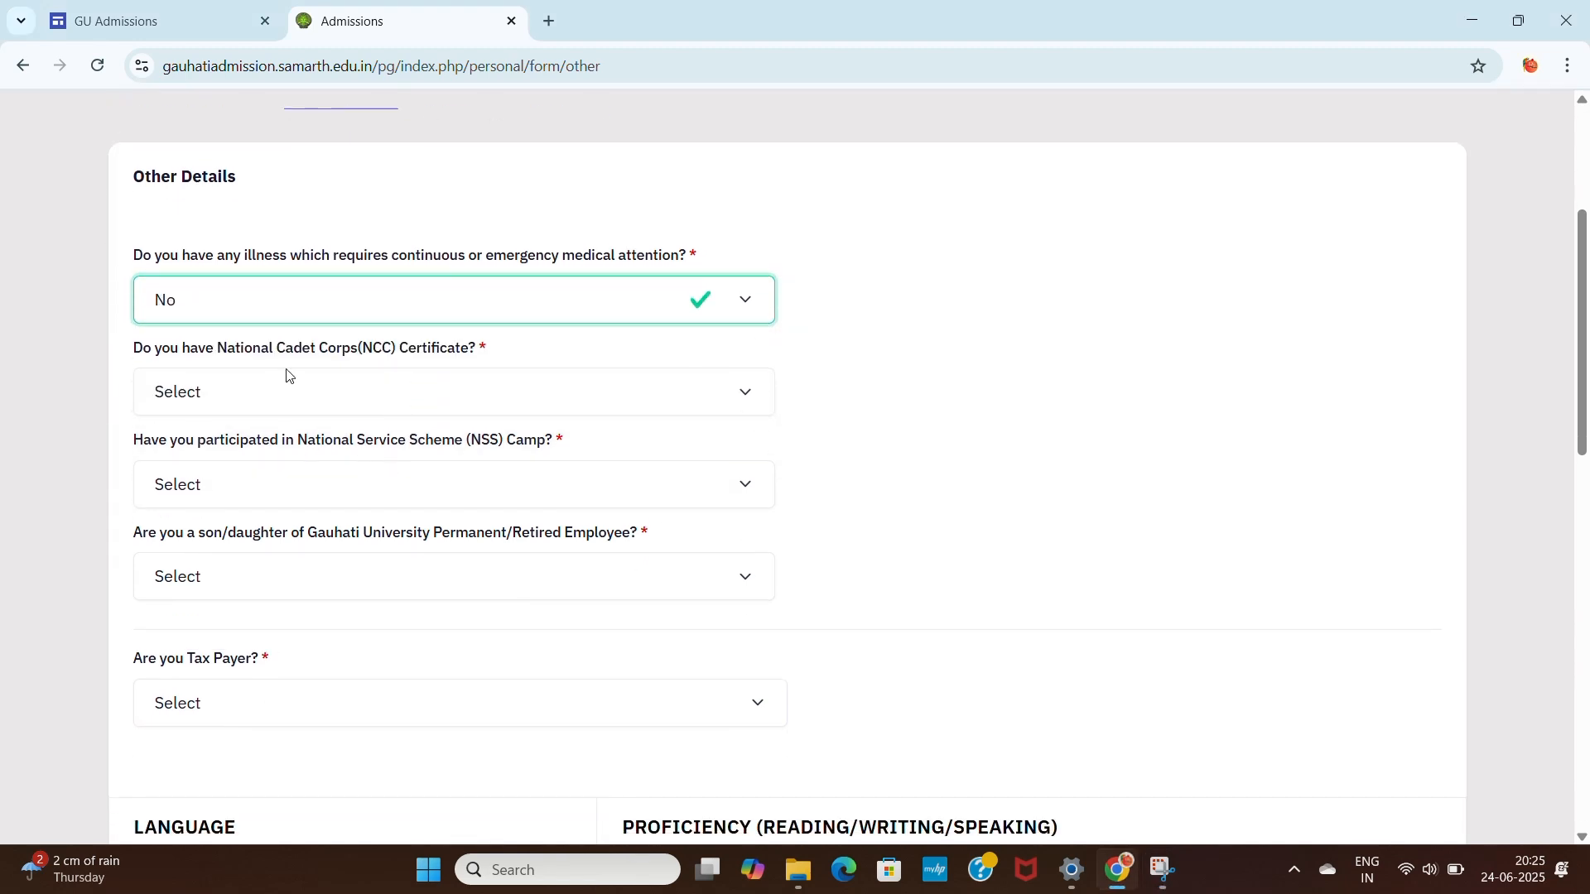
{"action": "left_click", "coordinate": [398, 391]}
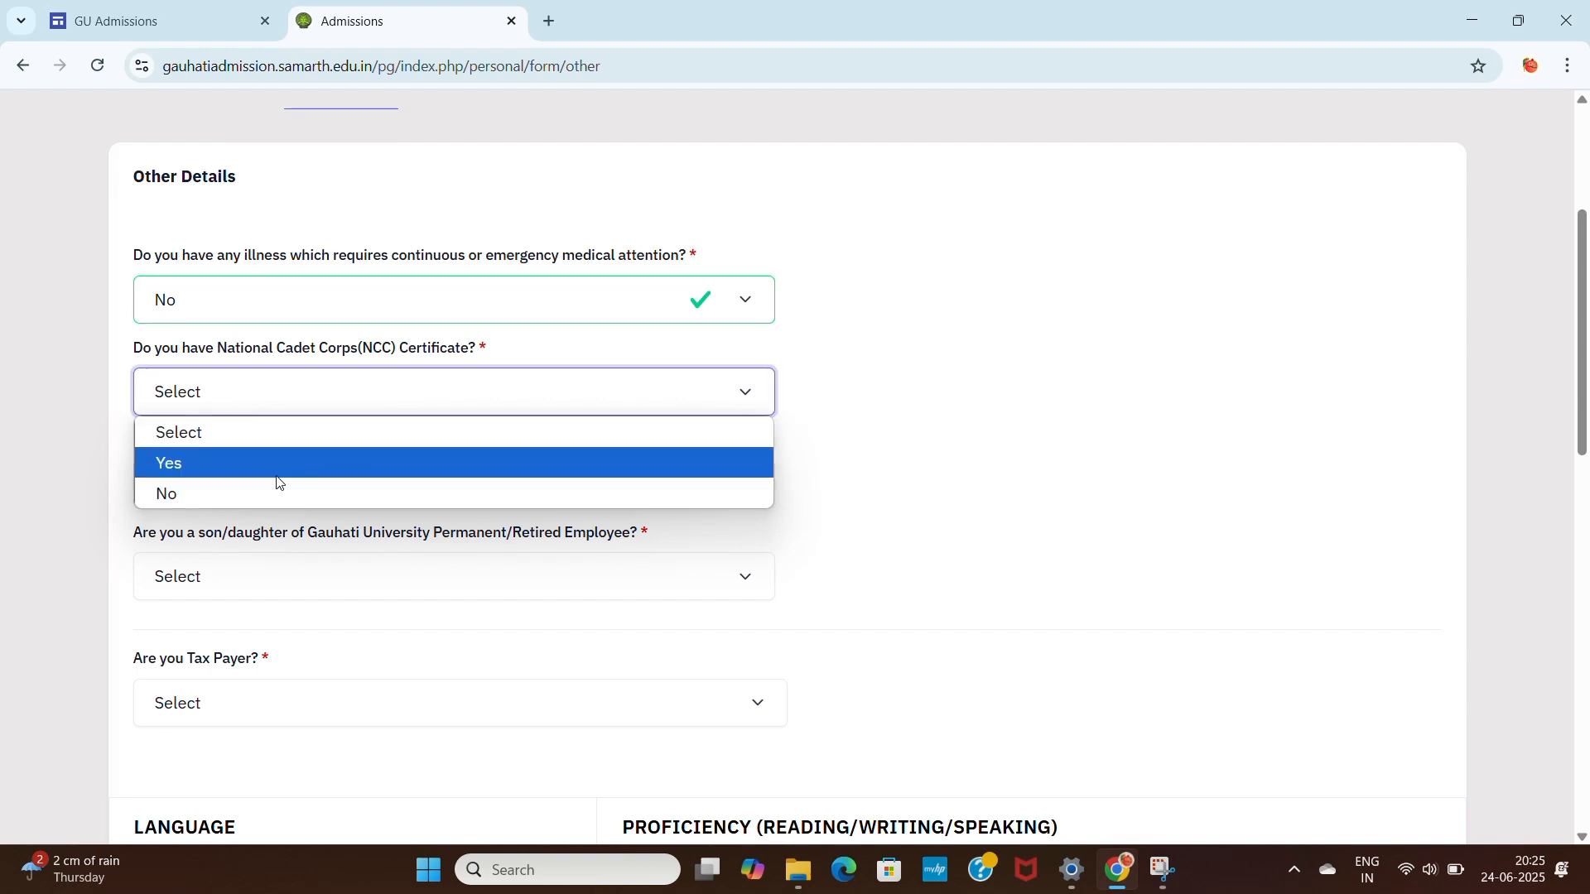
{"action": "left_click", "coordinate": [269, 494]}
Step: Answer No to National Service Scheme (NSS) camp participation and to being a son/daughter of a Gauhati University permanent/retired employee
{"action": "scroll", "coordinate": [289, 476], "scroll_direction": "down", "scroll_amount": 1}
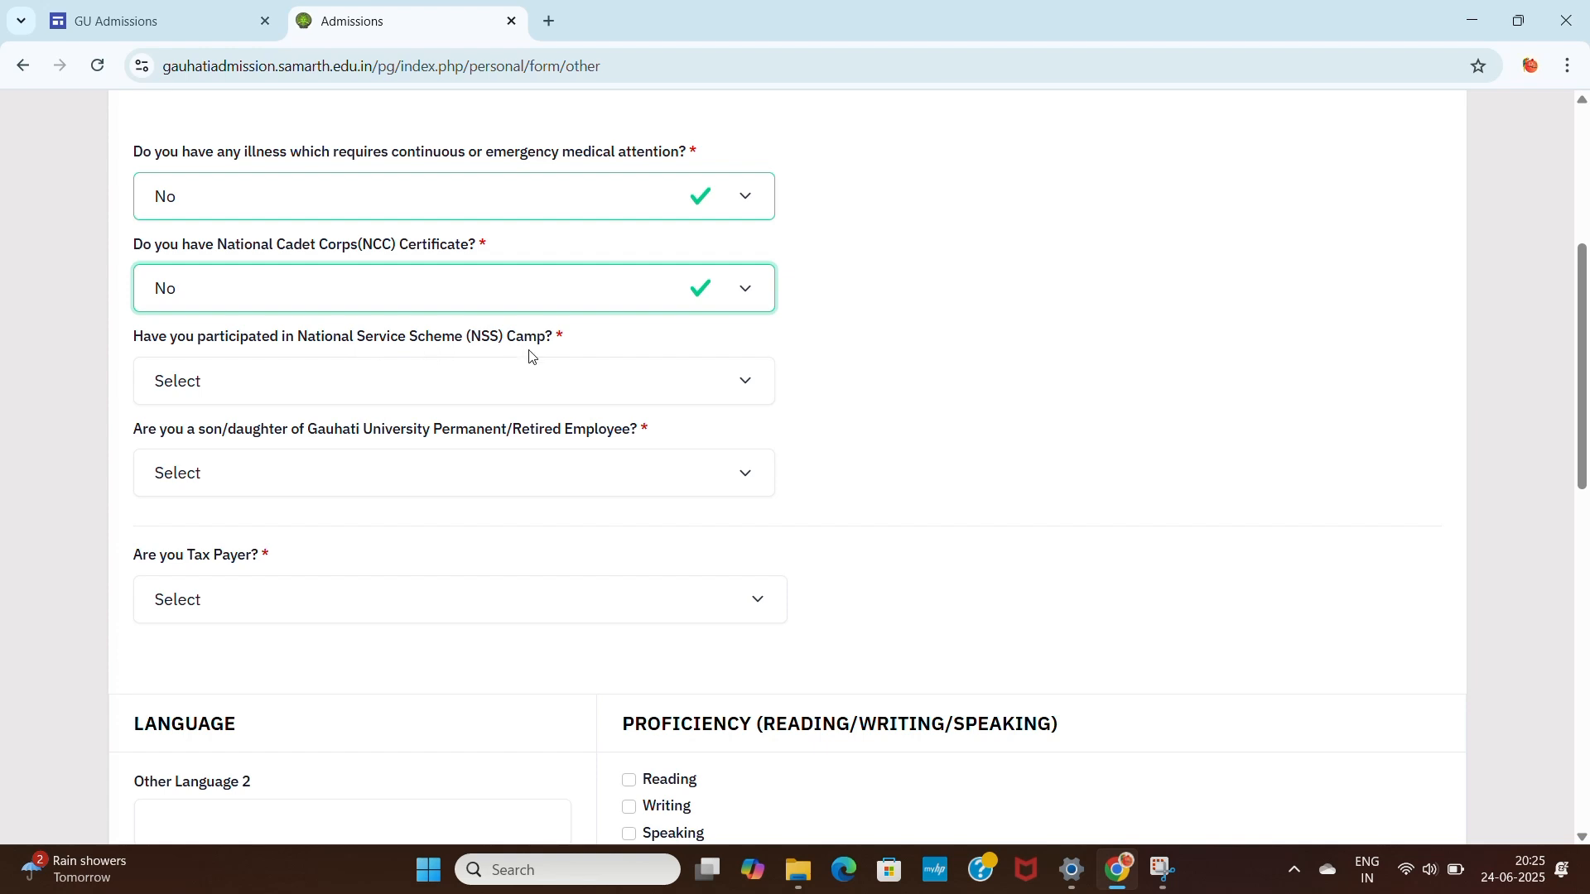
{"action": "left_click", "coordinate": [511, 381]}
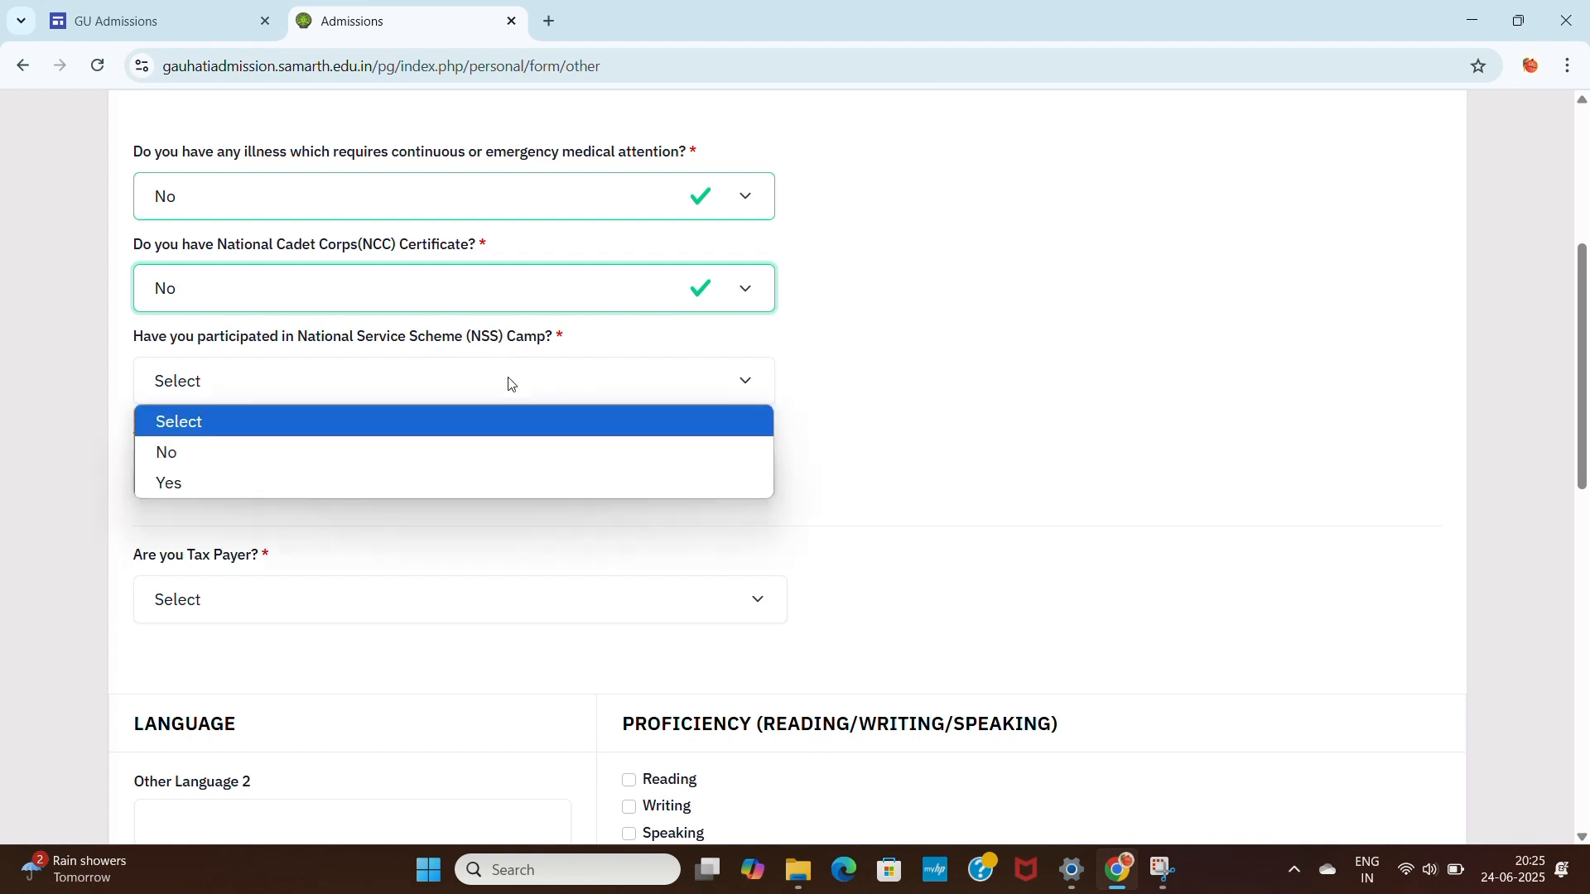
{"action": "left_click", "coordinate": [278, 470]}
{"action": "scroll", "coordinate": [331, 456], "scroll_direction": "down", "scroll_amount": 1}
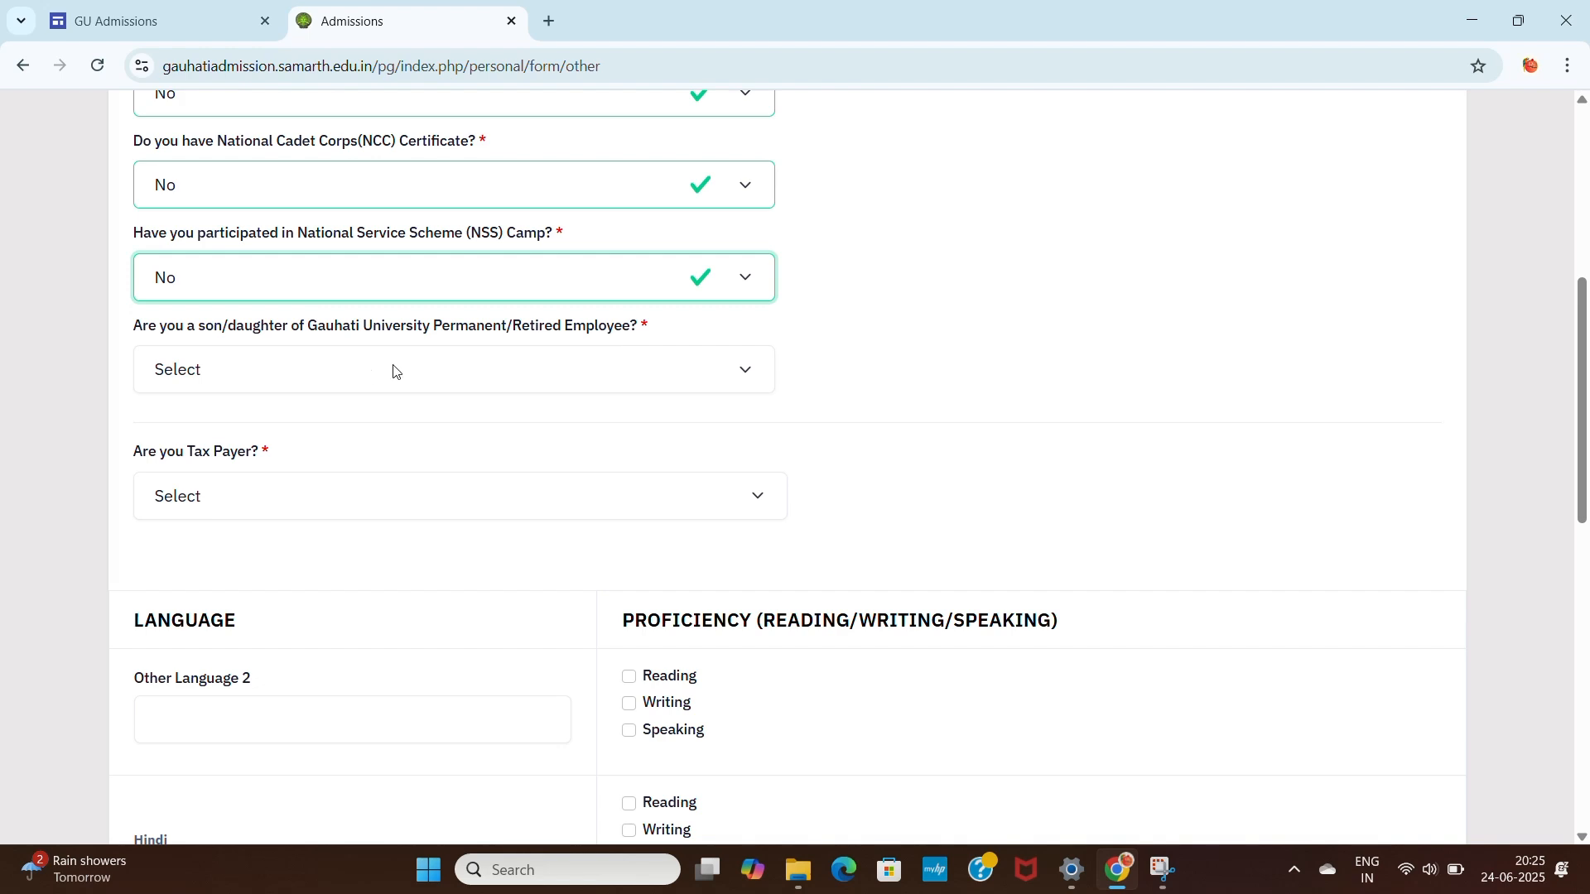
{"action": "left_click", "coordinate": [434, 374]}
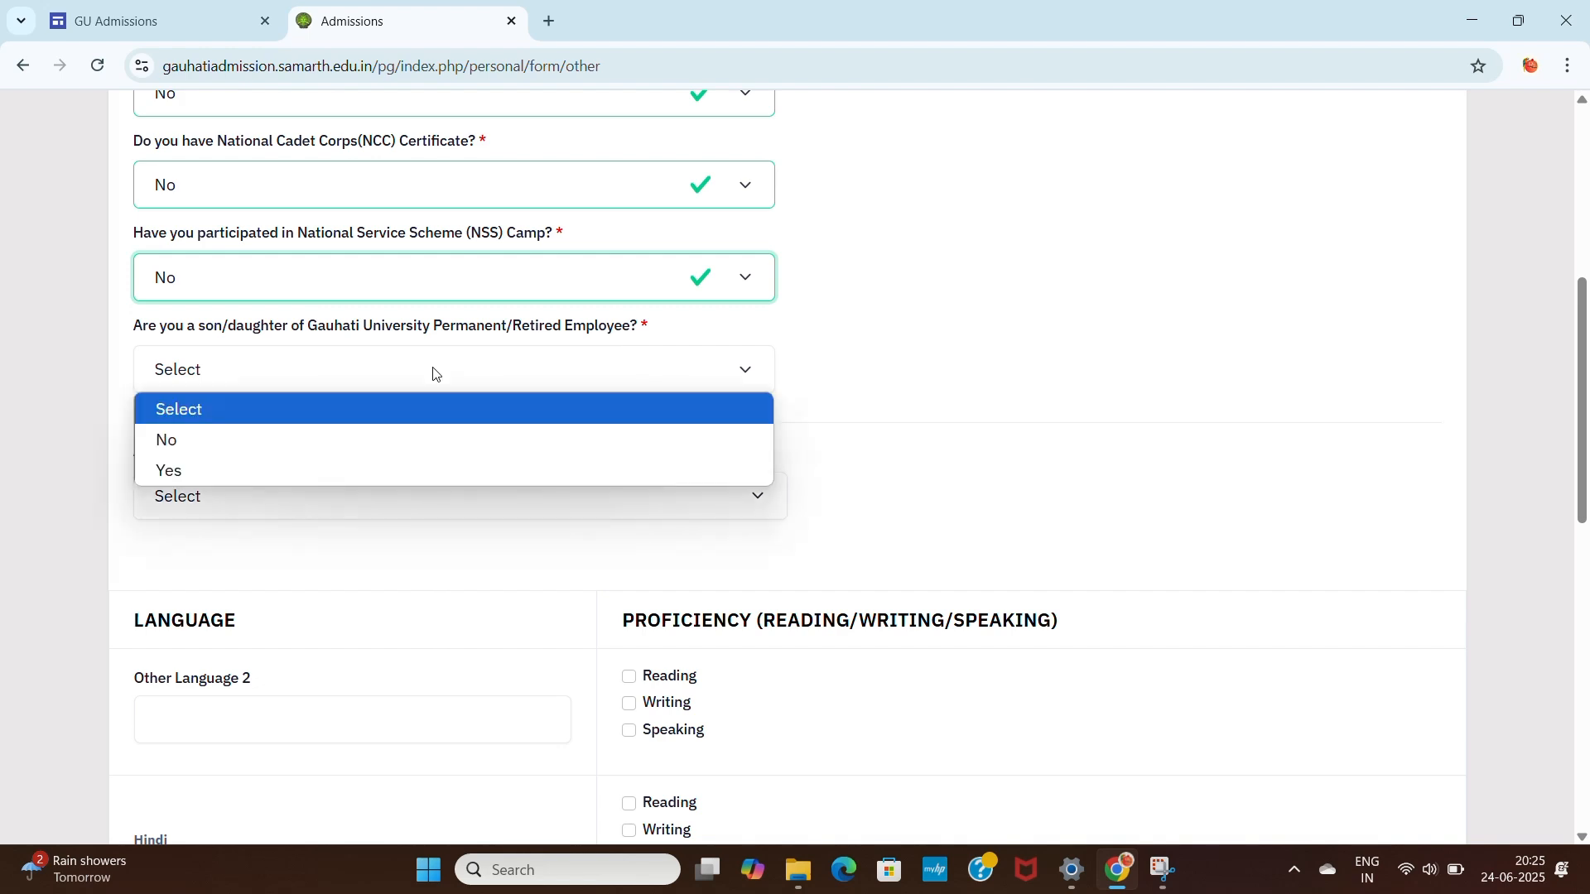
{"action": "left_click", "coordinate": [301, 442]}
Step: Answer No to the tax payer question
{"action": "scroll", "coordinate": [370, 450], "scroll_direction": "down", "scroll_amount": 1}
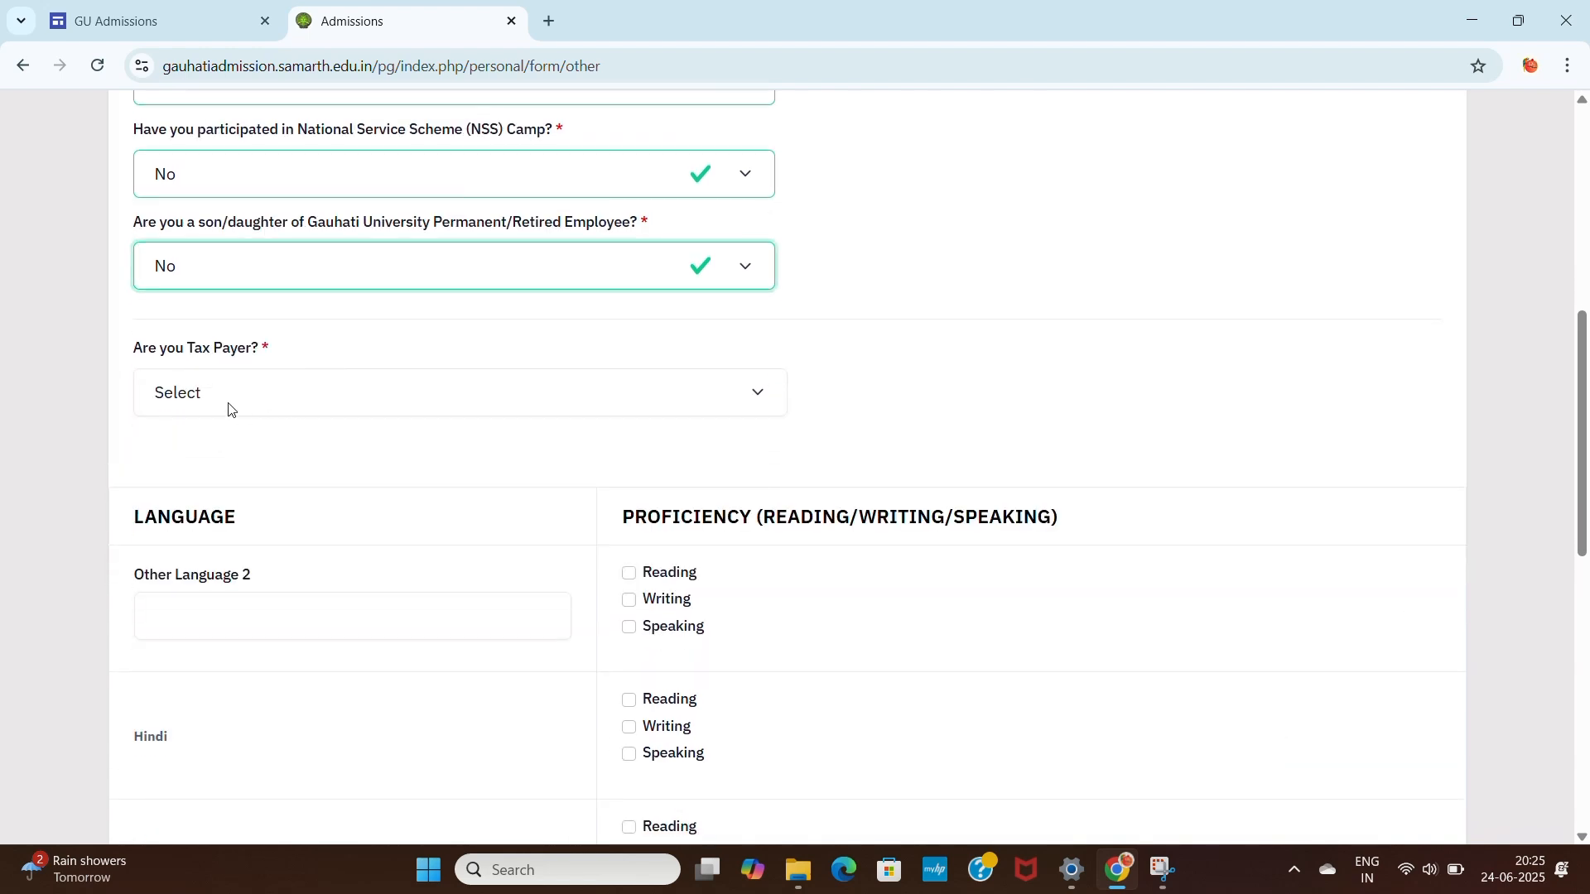
{"action": "left_click", "coordinate": [297, 398]}
{"action": "left_click", "coordinate": [209, 494]}
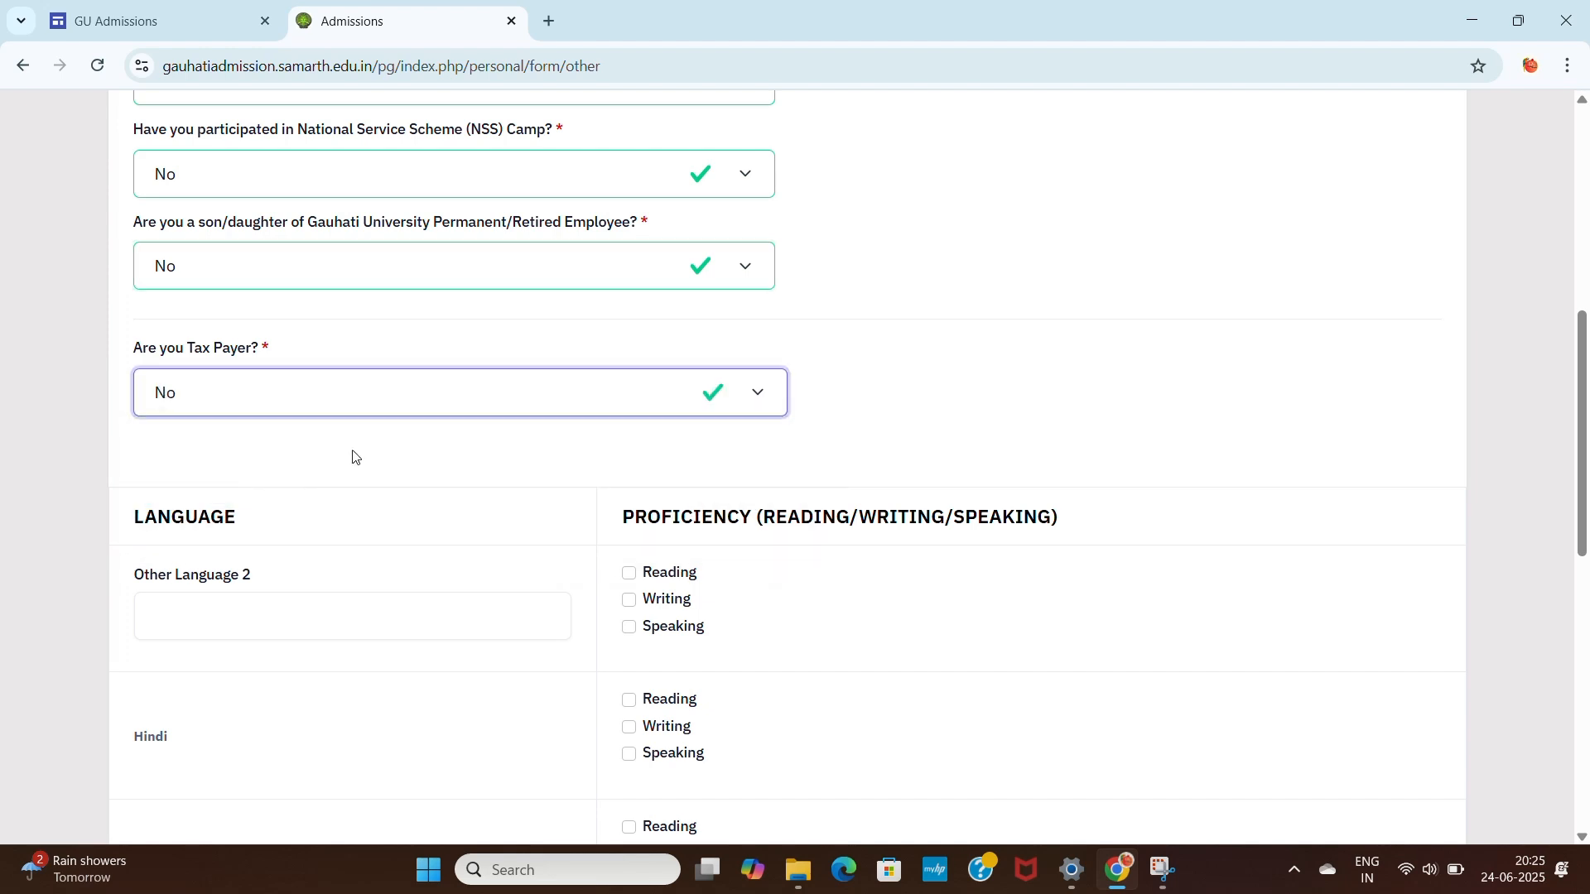
Step: Mark Reading, Writing and Speaking proficiency for Hindi
{"action": "scroll", "coordinate": [353, 450], "scroll_direction": "down", "scroll_amount": 2}
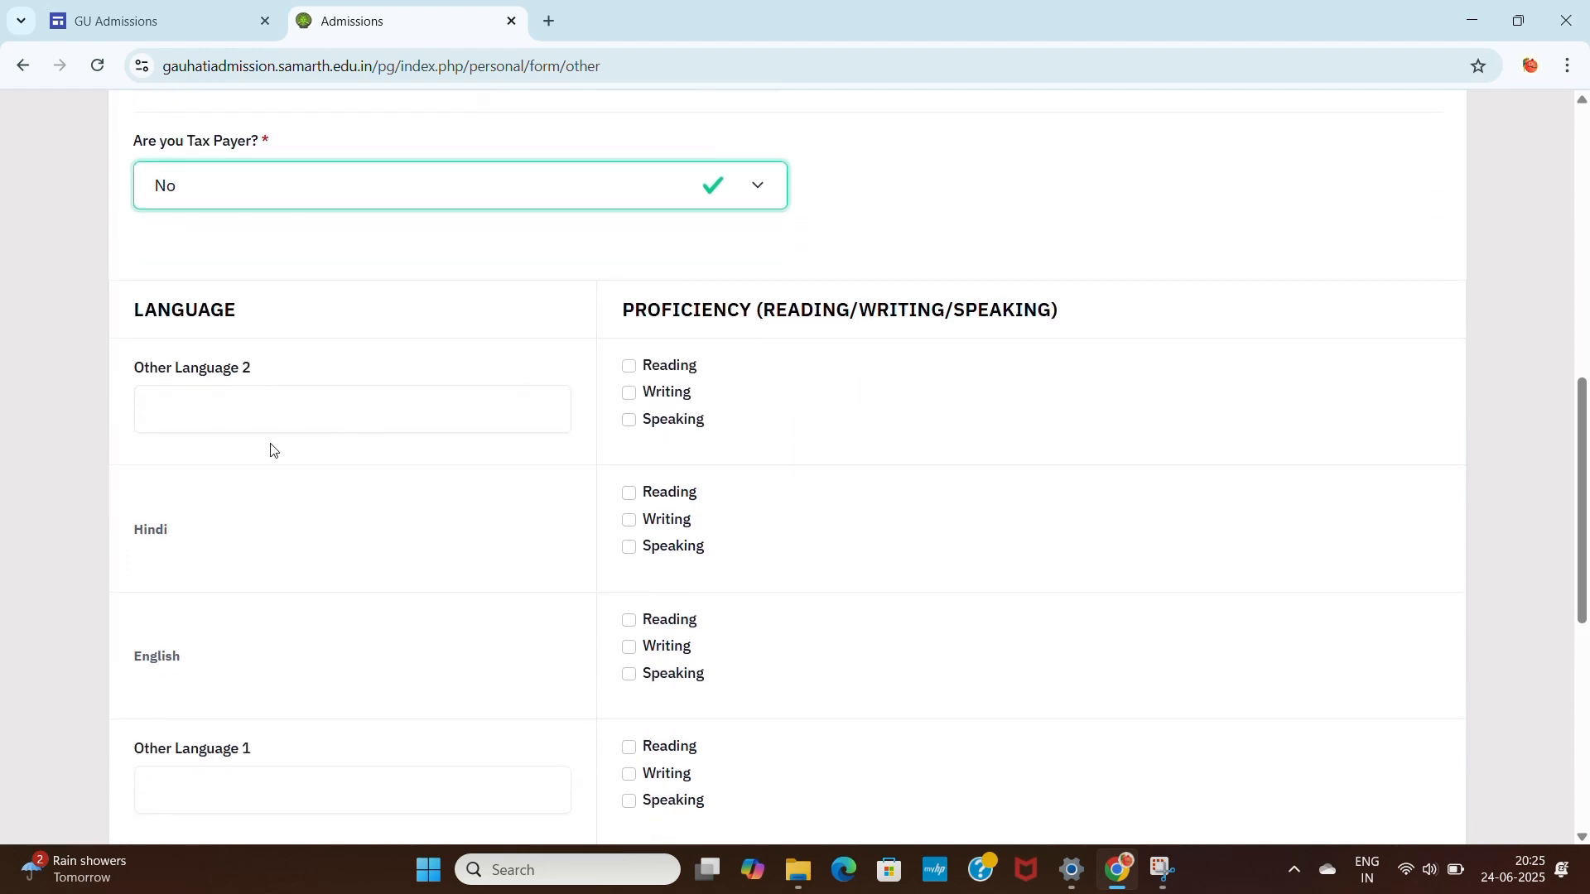
{"action": "left_click", "coordinate": [629, 495]}
{"action": "left_click", "coordinate": [628, 520]}
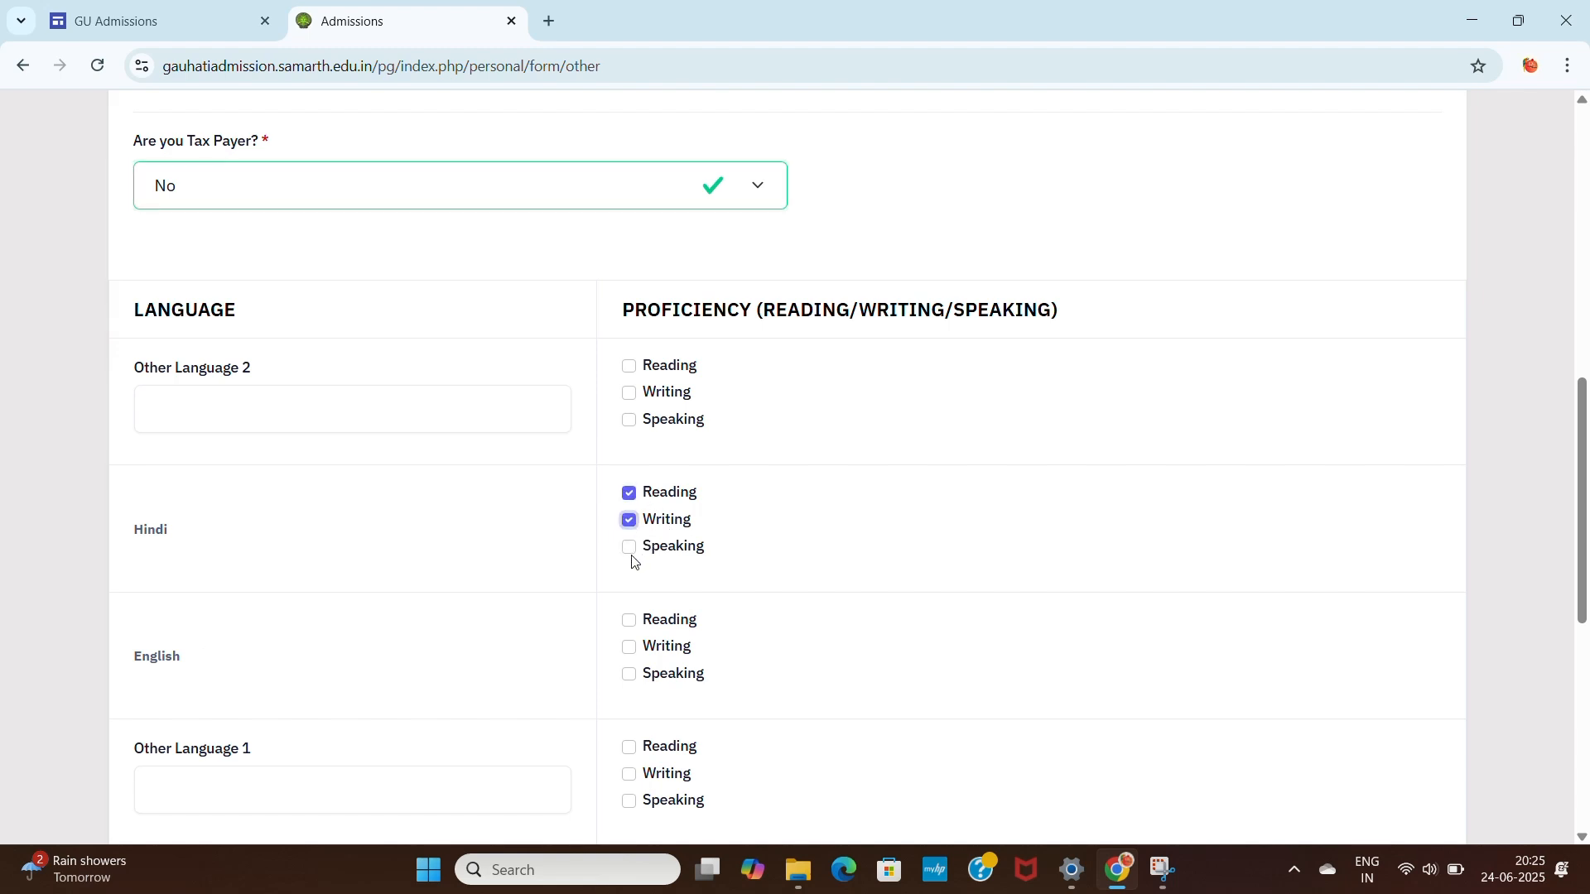
{"action": "left_click", "coordinate": [627, 552]}
Step: Mark Reading, Writing and Speaking proficiency for English
{"action": "left_click", "coordinate": [629, 621]}
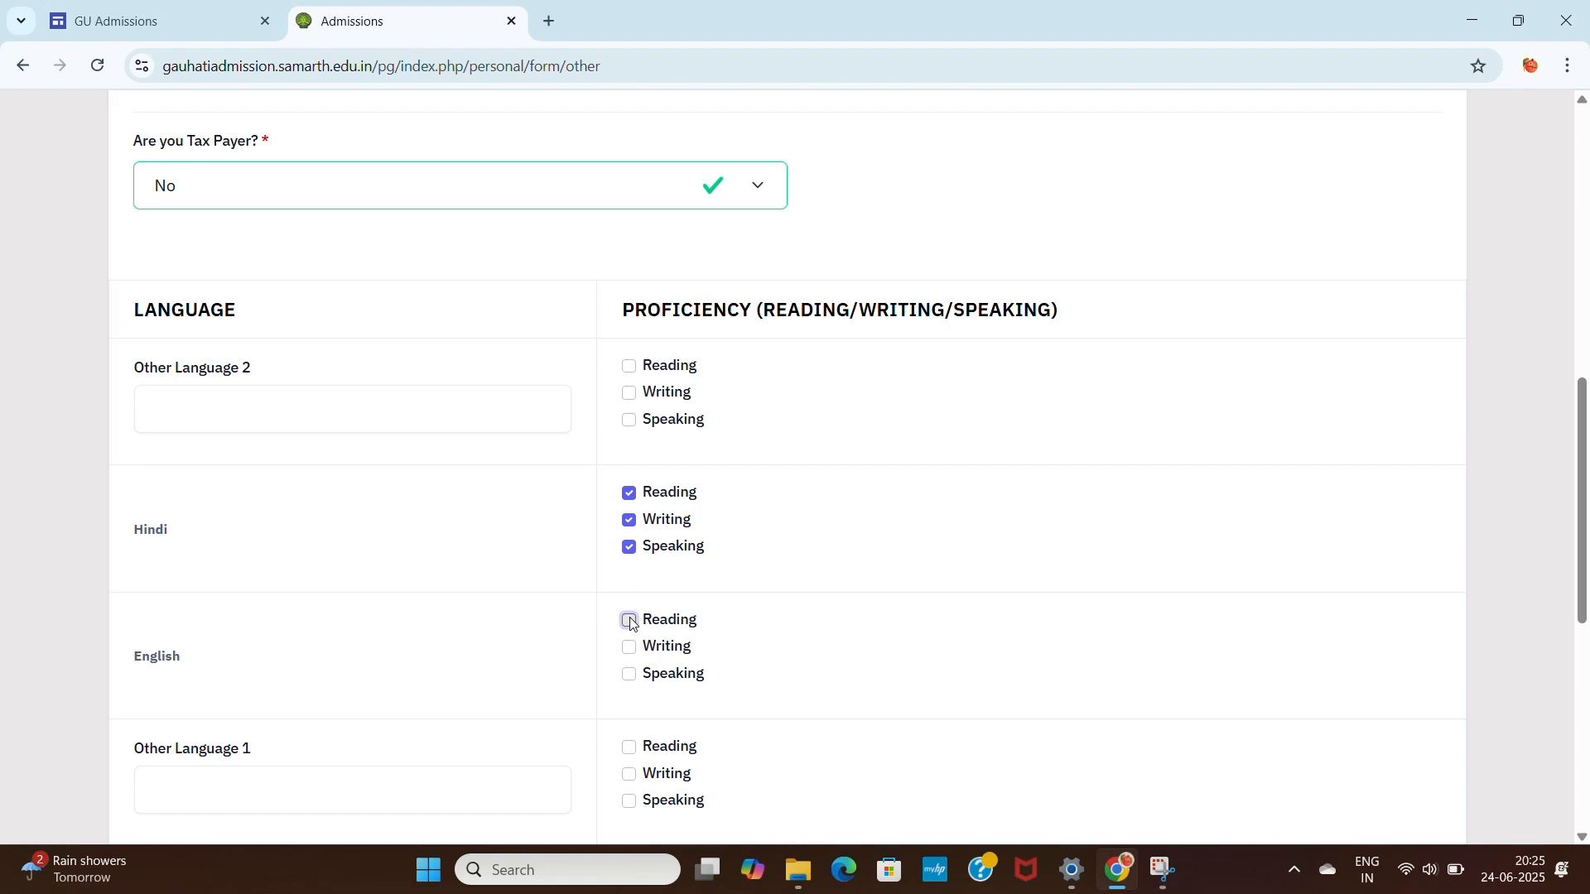
{"action": "left_click", "coordinate": [629, 673]}
{"action": "left_click", "coordinate": [629, 647]}
Step: Enter assamese as Other Language 1 and mark its Reading, Writing and Speaking proficiency
{"action": "scroll", "coordinate": [598, 633], "scroll_direction": "down", "scroll_amount": 4}
{"action": "left_click", "coordinate": [331, 471]}
{"action": "left_click", "coordinate": [309, 536]}
{"action": "left_click", "coordinate": [629, 439]}
{"action": "left_click", "coordinate": [629, 464]}
{"action": "left_click", "coordinate": [629, 491]}
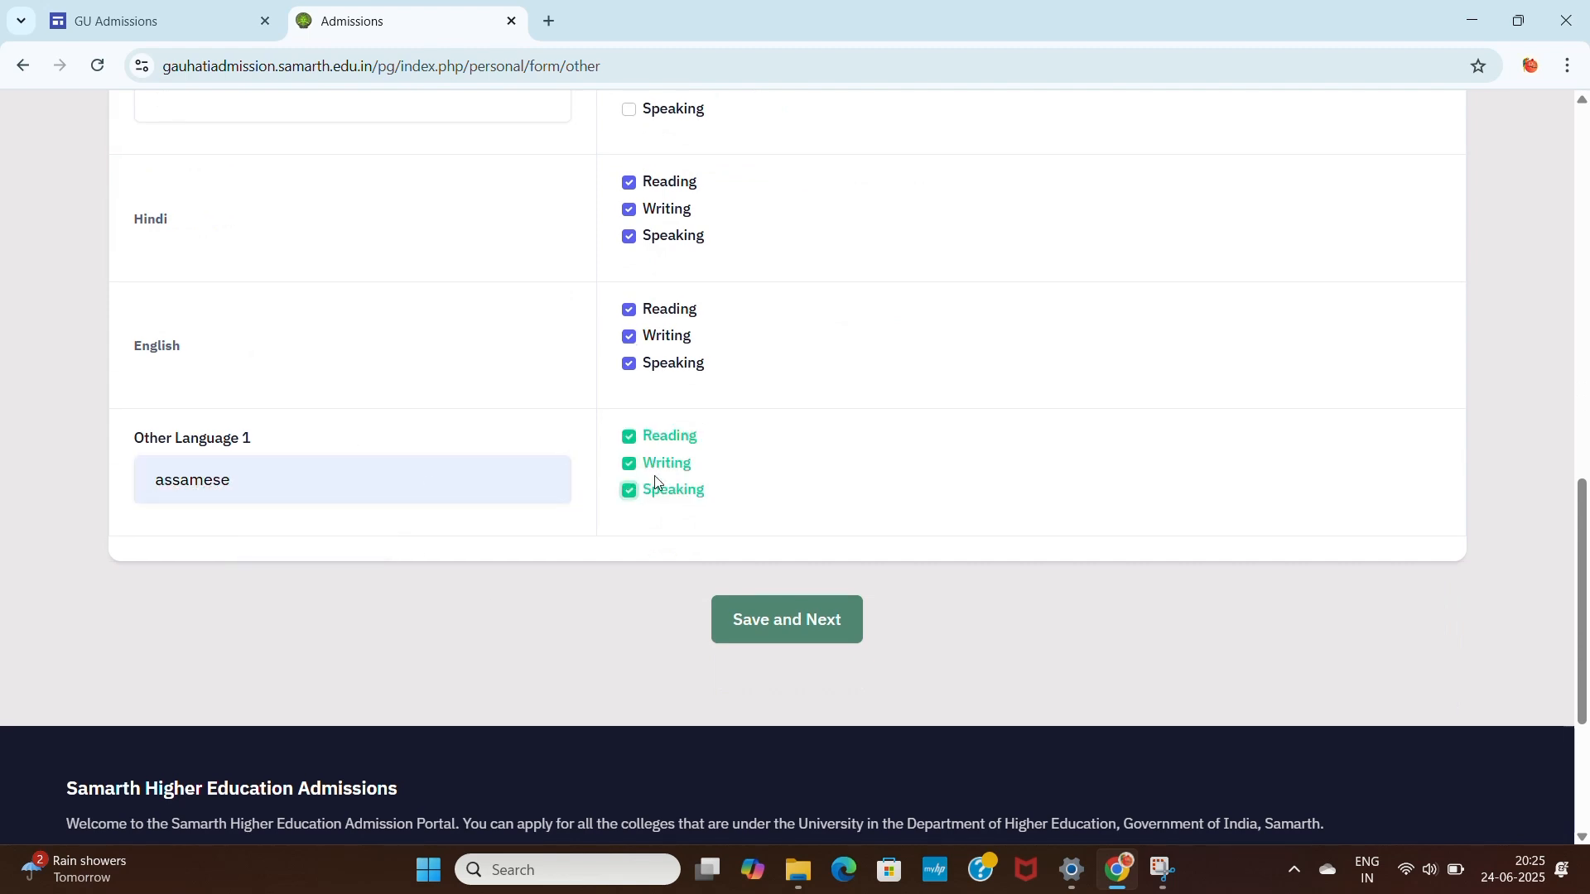
Step: Check the completed Other Details form and save it
{"action": "scroll", "coordinate": [669, 469], "scroll_direction": "up", "scroll_amount": 3}
{"action": "scroll", "coordinate": [669, 469], "scroll_direction": "up", "scroll_amount": 10}
{"action": "scroll", "coordinate": [809, 653], "scroll_direction": "down", "scroll_amount": 14}
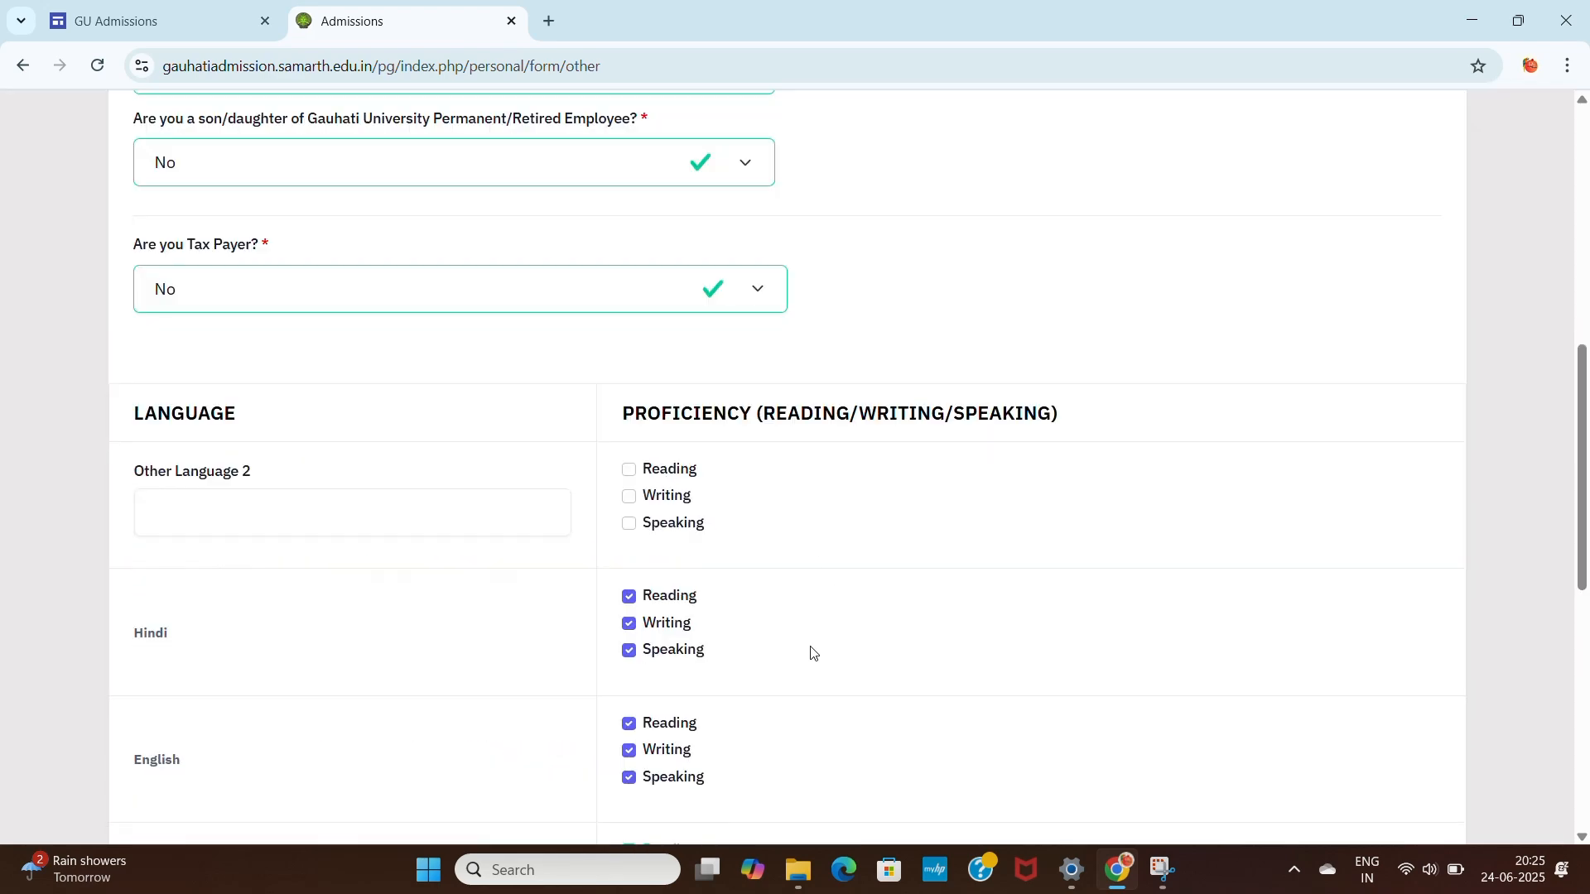
{"action": "left_click", "coordinate": [804, 630]}
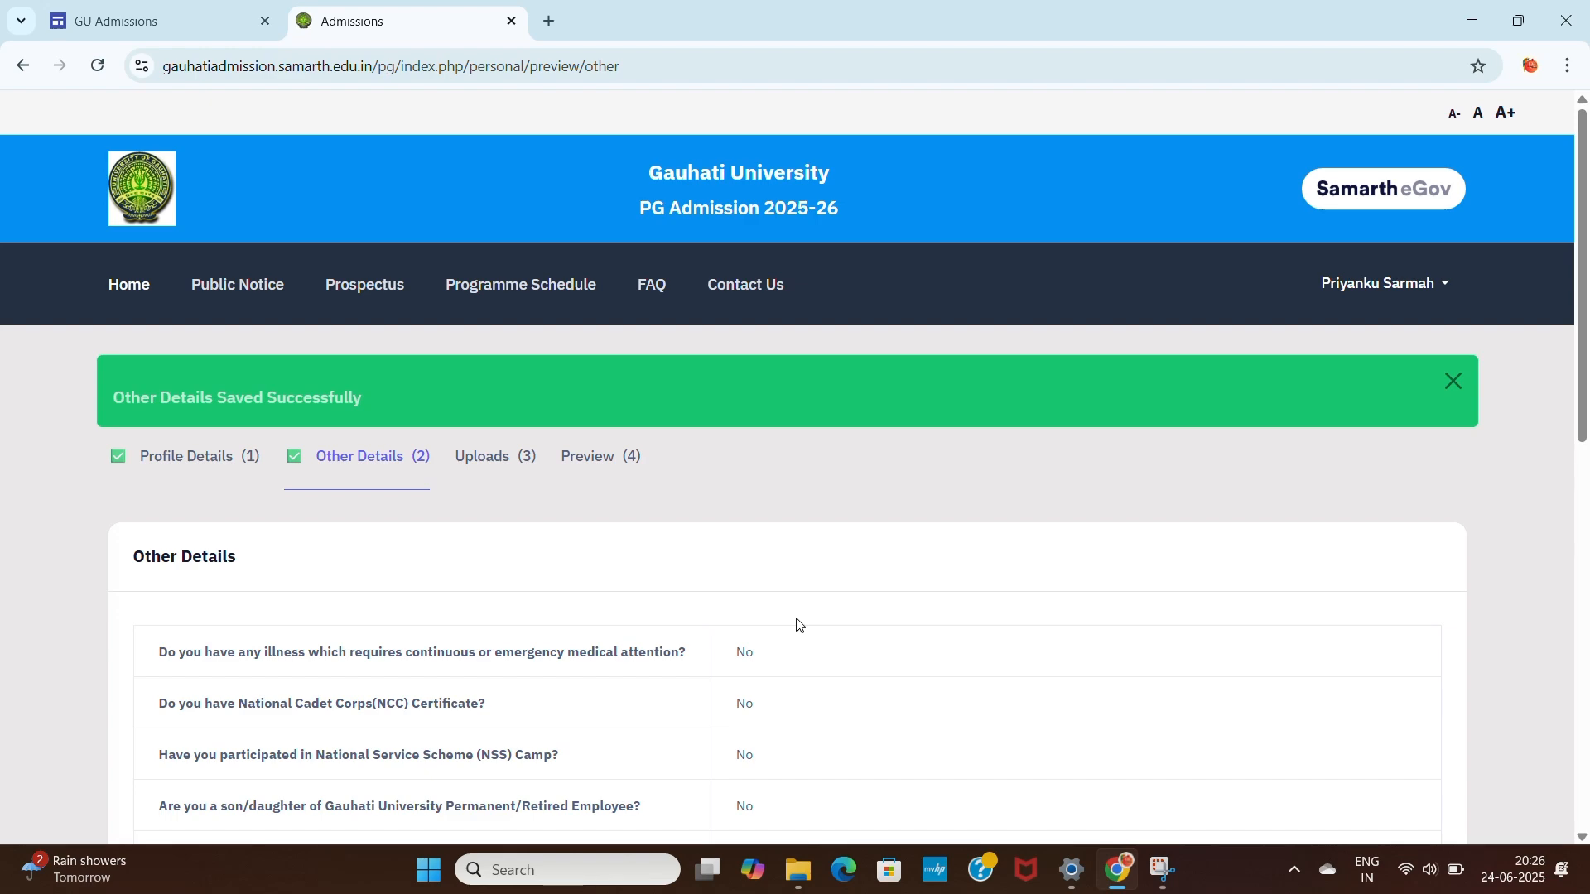
Step: Review the saved Other Details answers and proceed to the Uploads section
{"action": "scroll", "coordinate": [799, 626], "scroll_direction": "down", "scroll_amount": 6}
{"action": "scroll", "coordinate": [745, 474], "scroll_direction": "up", "scroll_amount": 3}
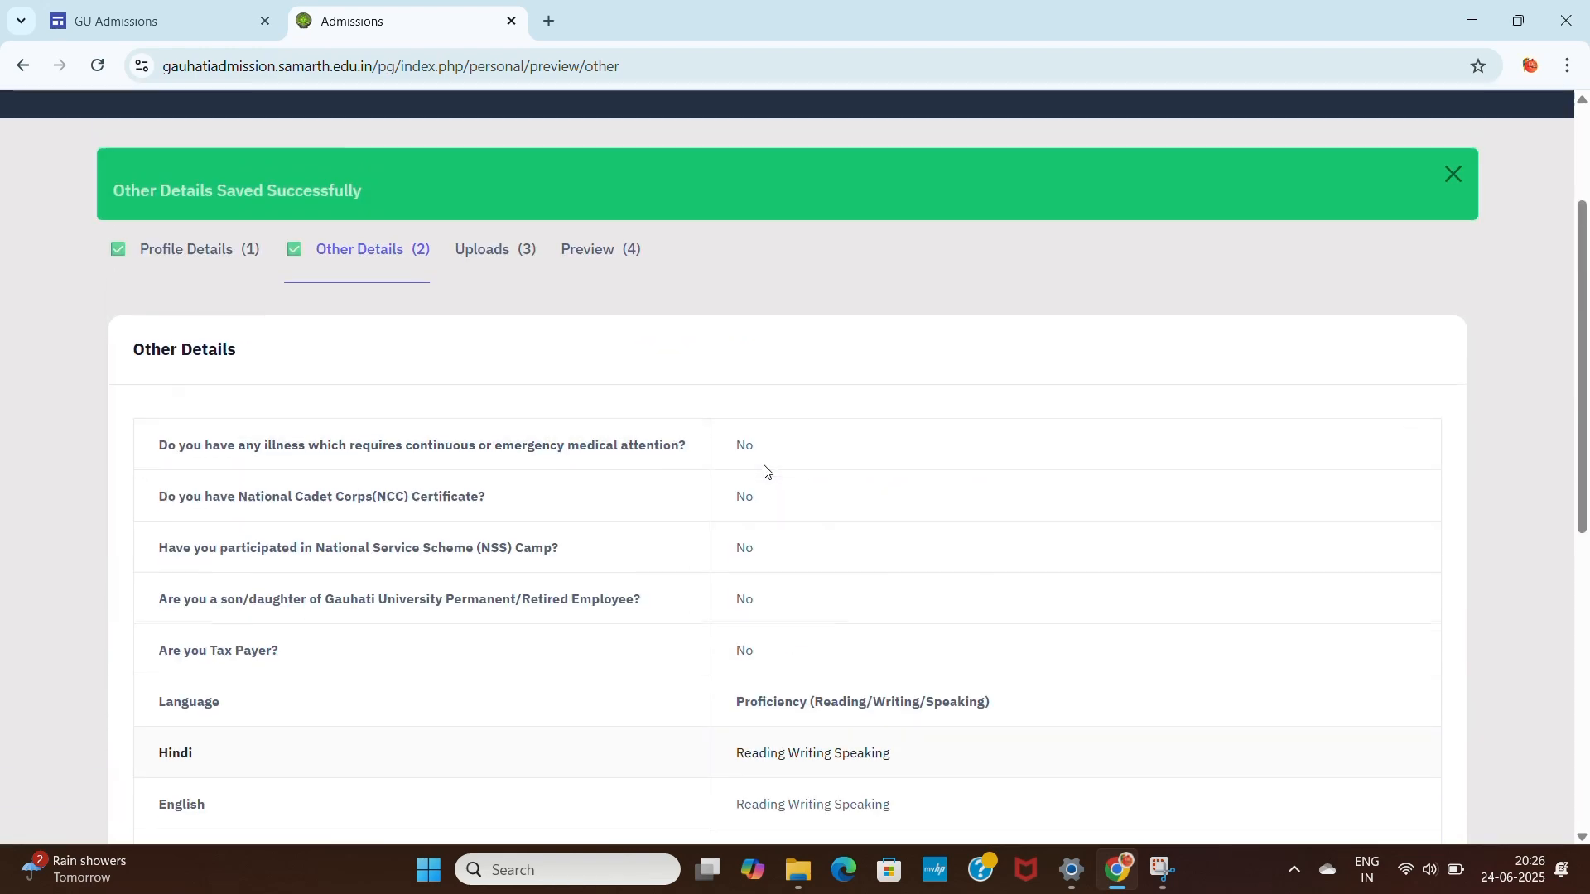
{"action": "scroll", "coordinate": [766, 472], "scroll_direction": "down", "scroll_amount": 5}
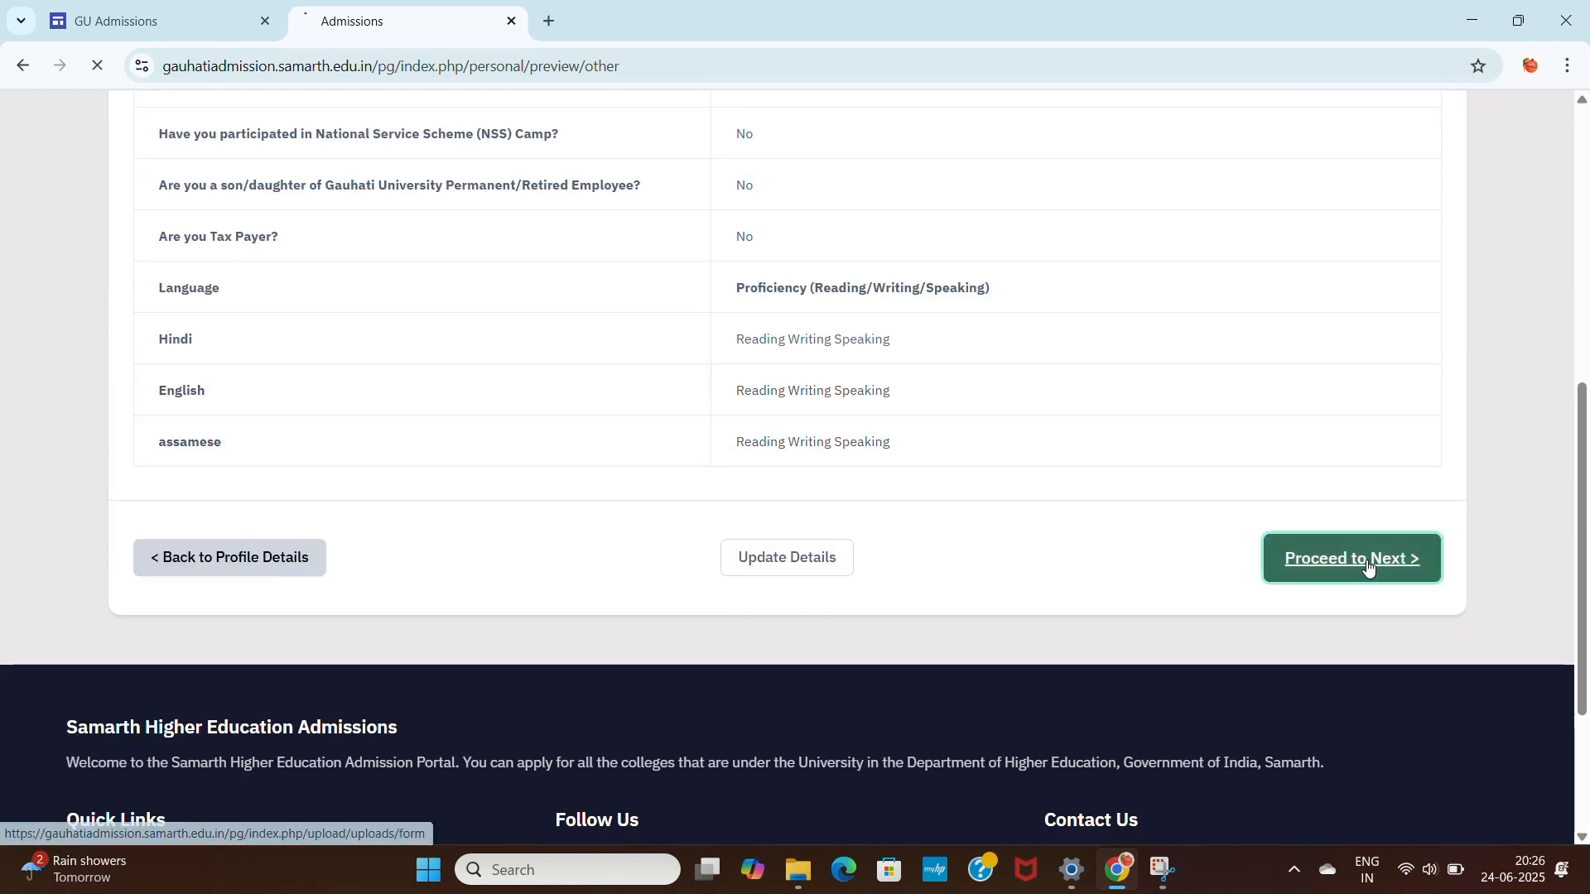
{"action": "left_click", "coordinate": [1364, 560]}
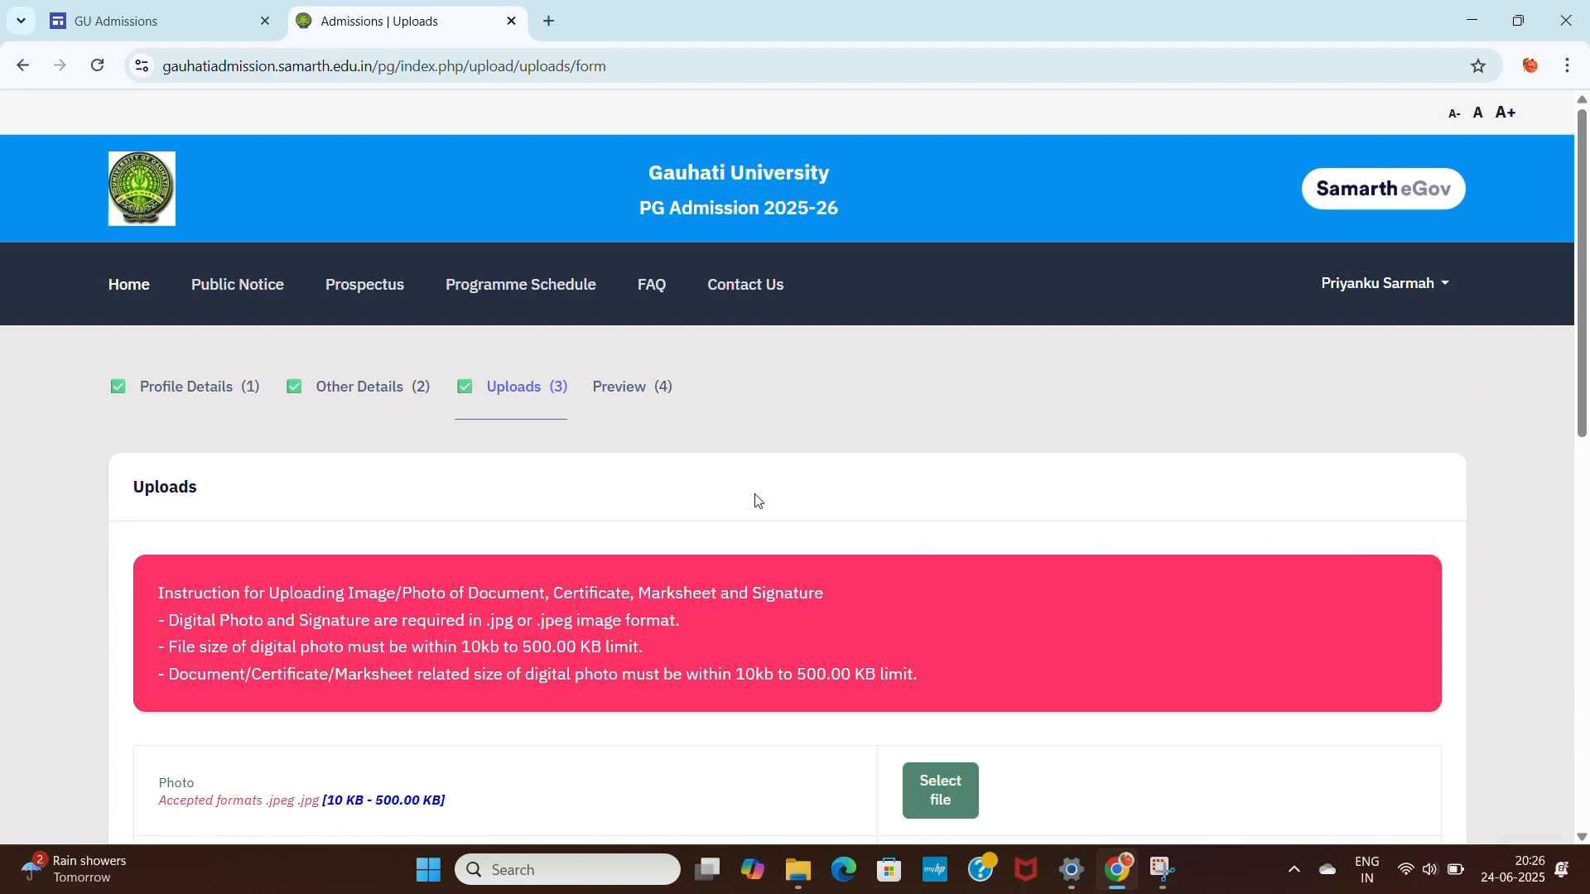
Step: Examine the accepted formats and size limits for the photo, signature, ID proof and income certificate uploads
{"action": "scroll", "coordinate": [663, 418], "scroll_direction": "down", "scroll_amount": 3}
{"action": "scroll", "coordinate": [667, 423], "scroll_direction": "up", "scroll_amount": 3}
{"action": "scroll", "coordinate": [667, 423], "scroll_direction": "down", "scroll_amount": 5}
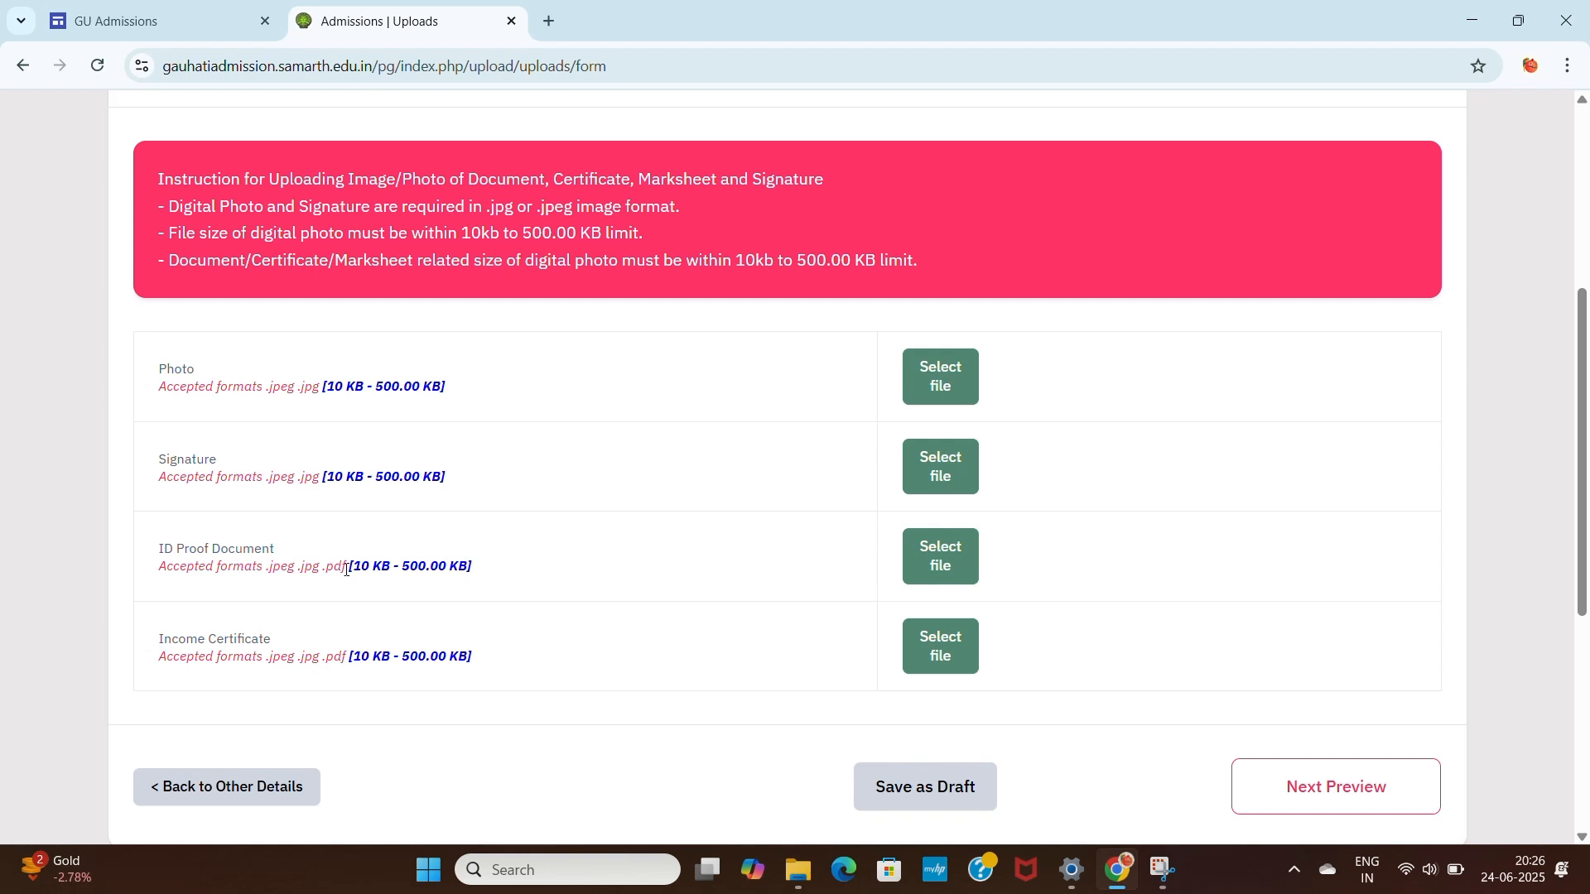
{"action": "scroll", "coordinate": [654, 629], "scroll_direction": "down", "scroll_amount": 3}
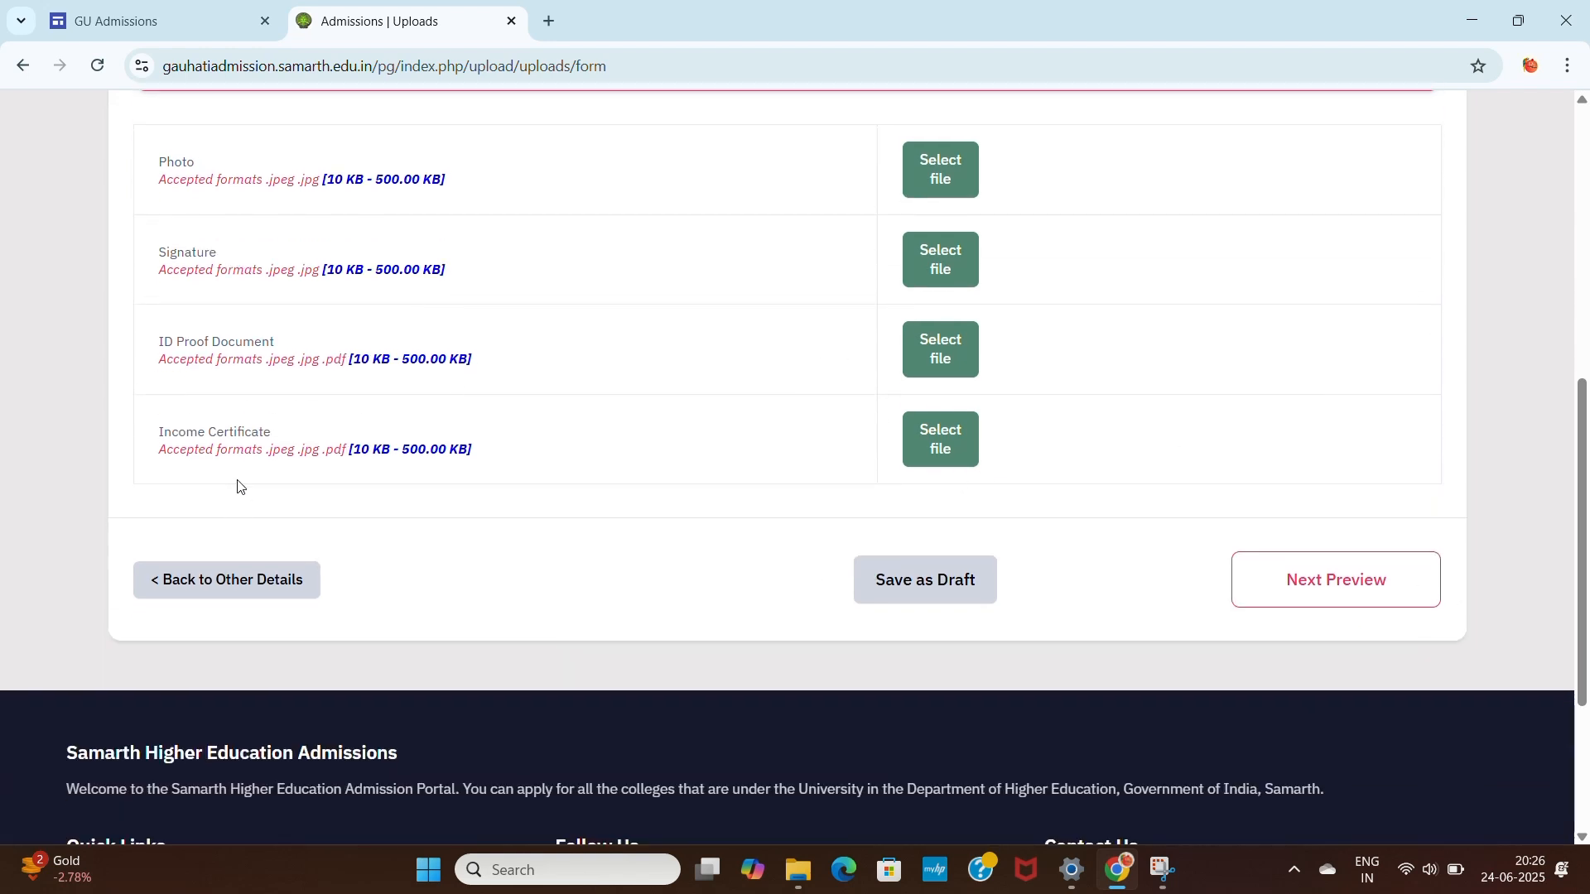
{"action": "scroll", "coordinate": [439, 461], "scroll_direction": "up", "scroll_amount": 1}
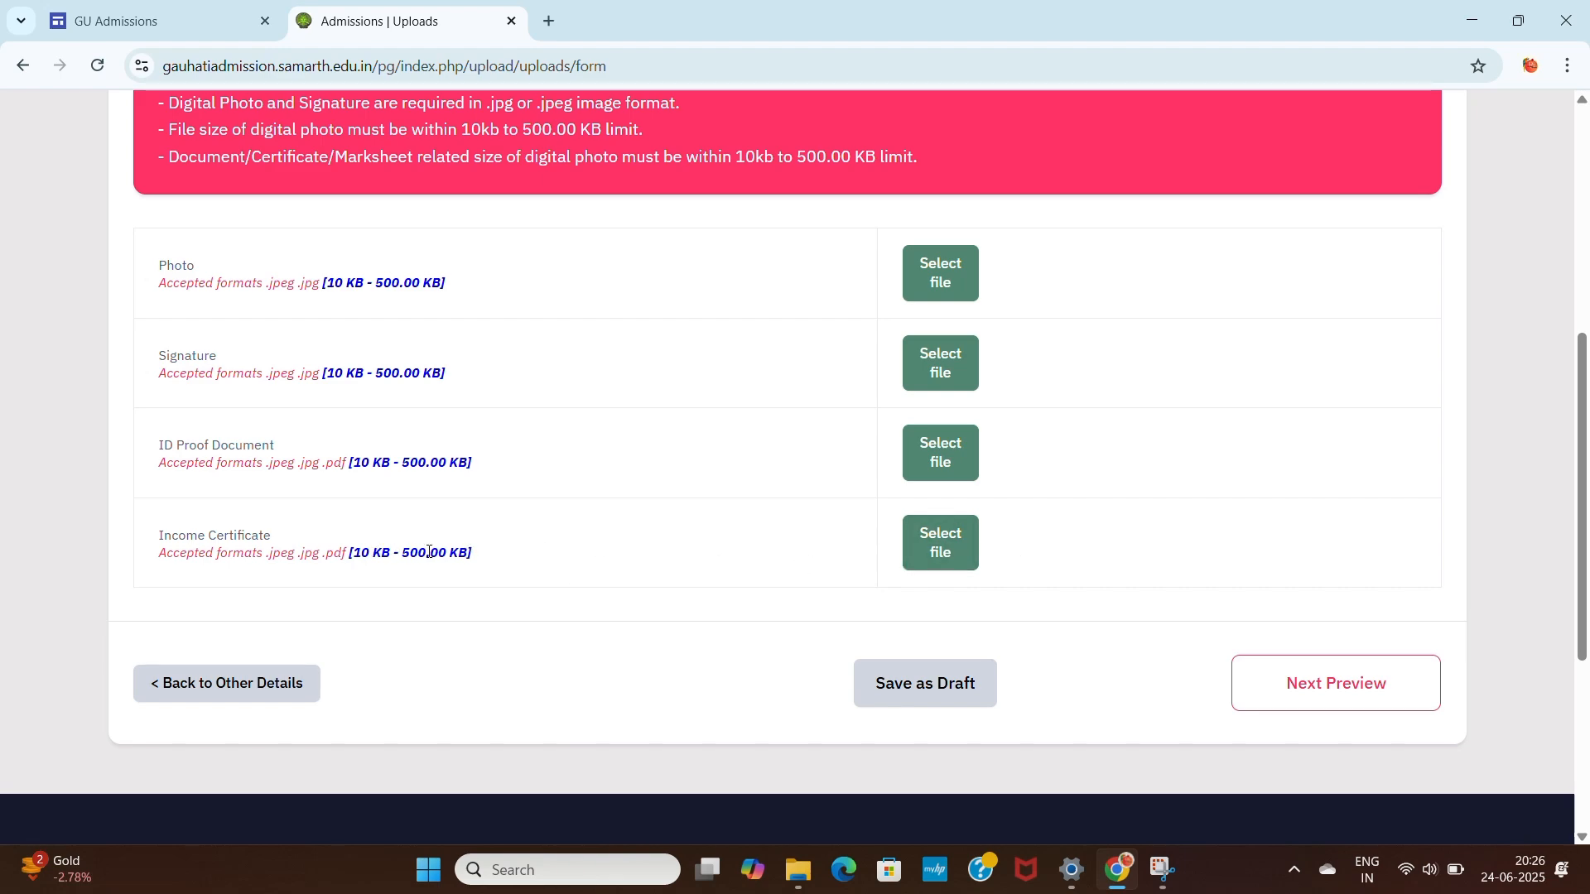
{"action": "scroll", "coordinate": [589, 543], "scroll_direction": "up", "scroll_amount": 3}
{"action": "scroll", "coordinate": [525, 451], "scroll_direction": "down", "scroll_amount": 4}
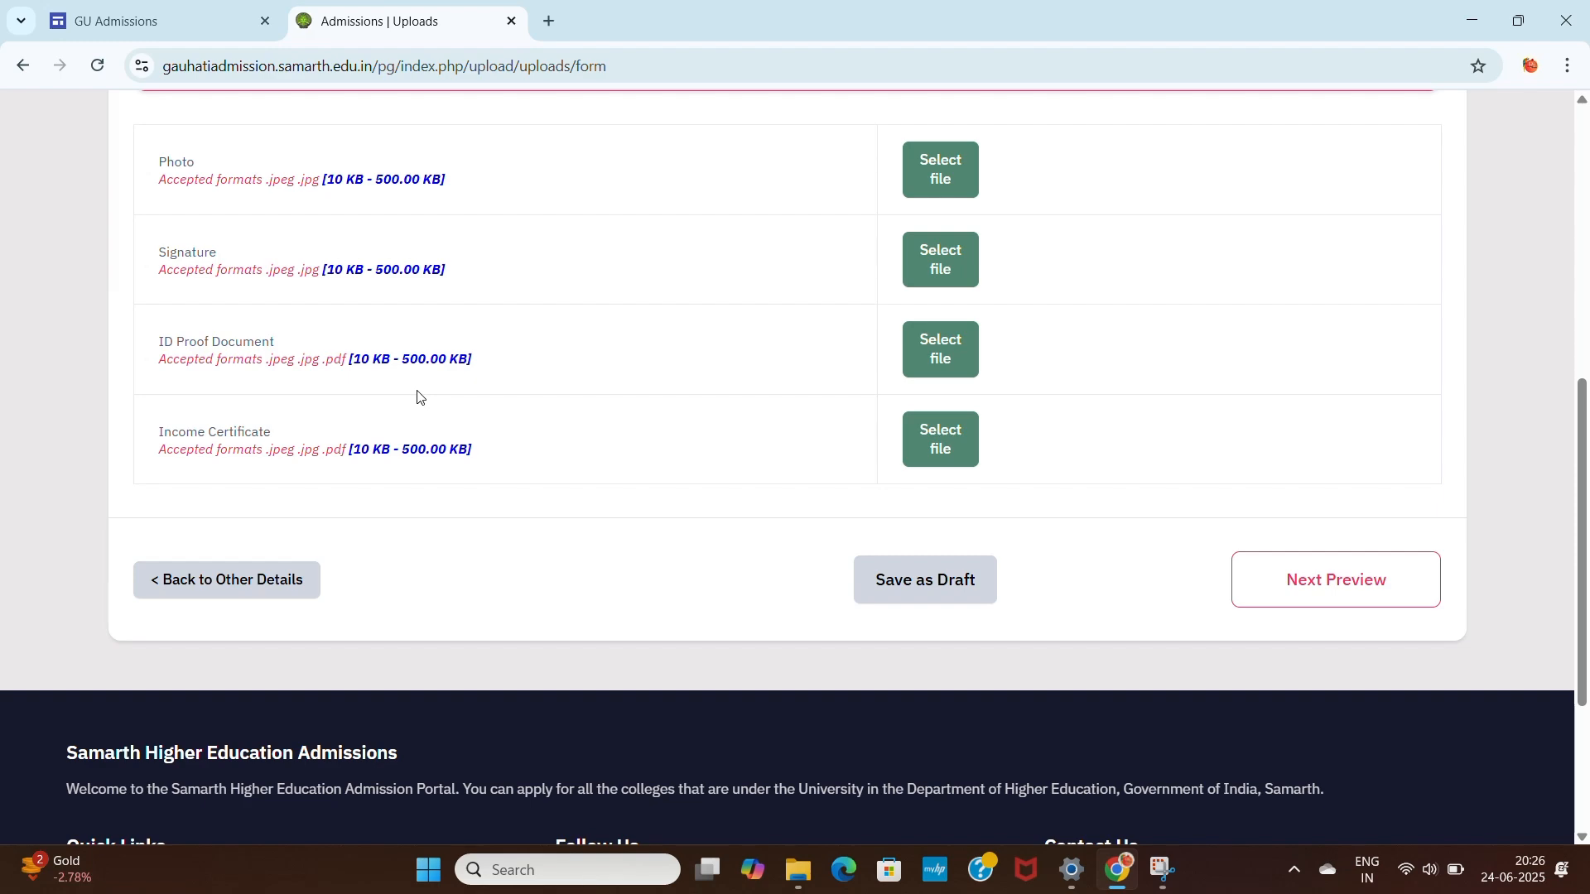
{"action": "scroll", "coordinate": [418, 397], "scroll_direction": "up", "scroll_amount": 8}
Step: Open the saved Profile Details and review the applicant's information
{"action": "left_click", "coordinate": [199, 386]}
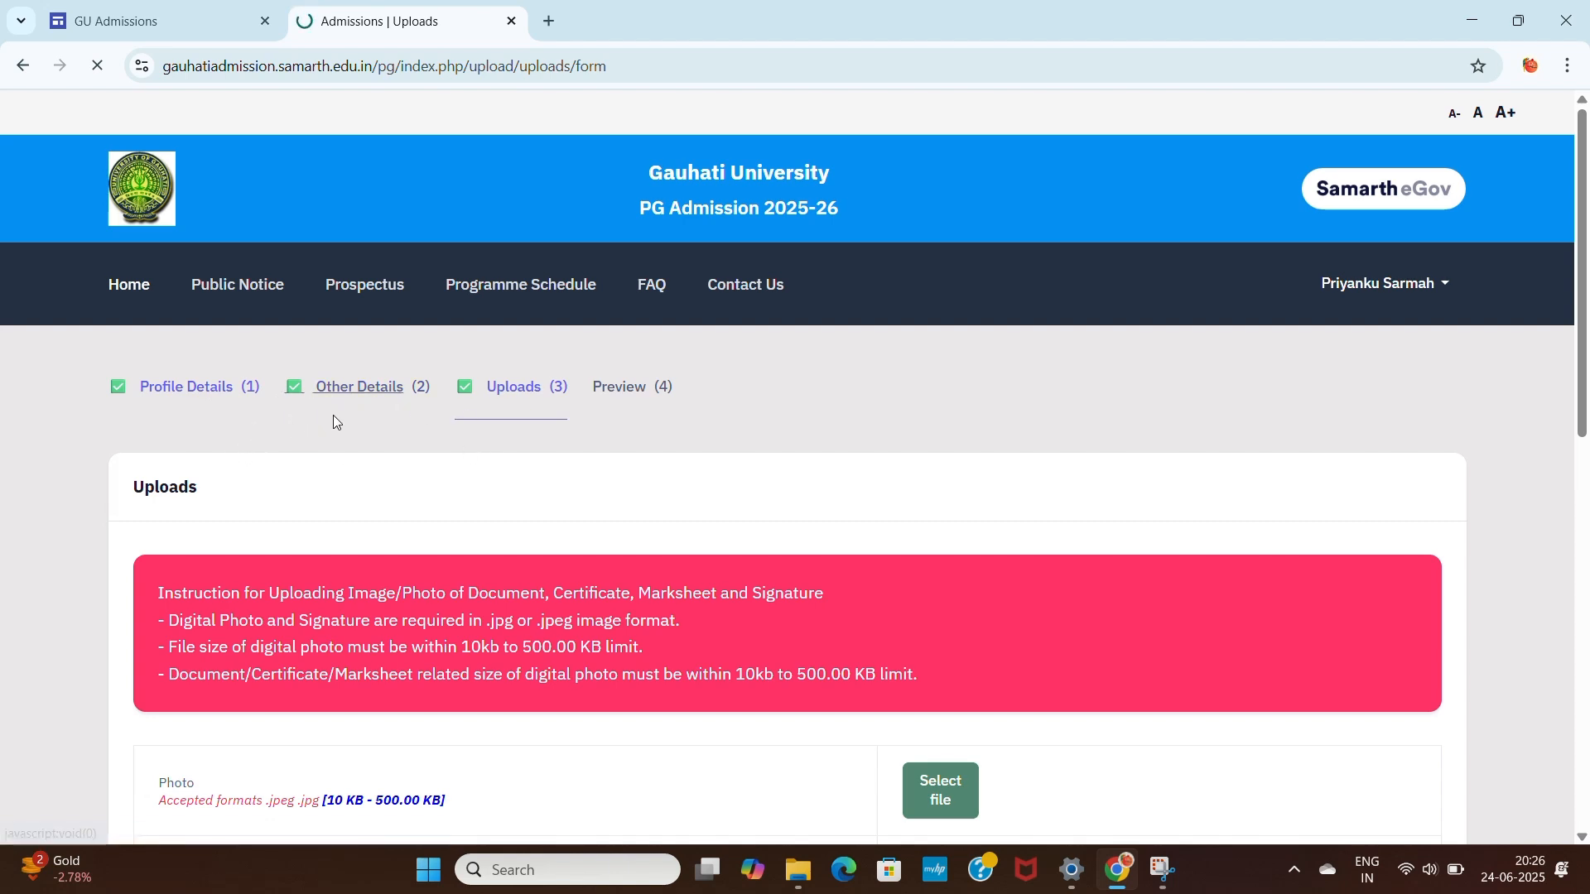
{"action": "scroll", "coordinate": [485, 414], "scroll_direction": "down", "scroll_amount": 10}
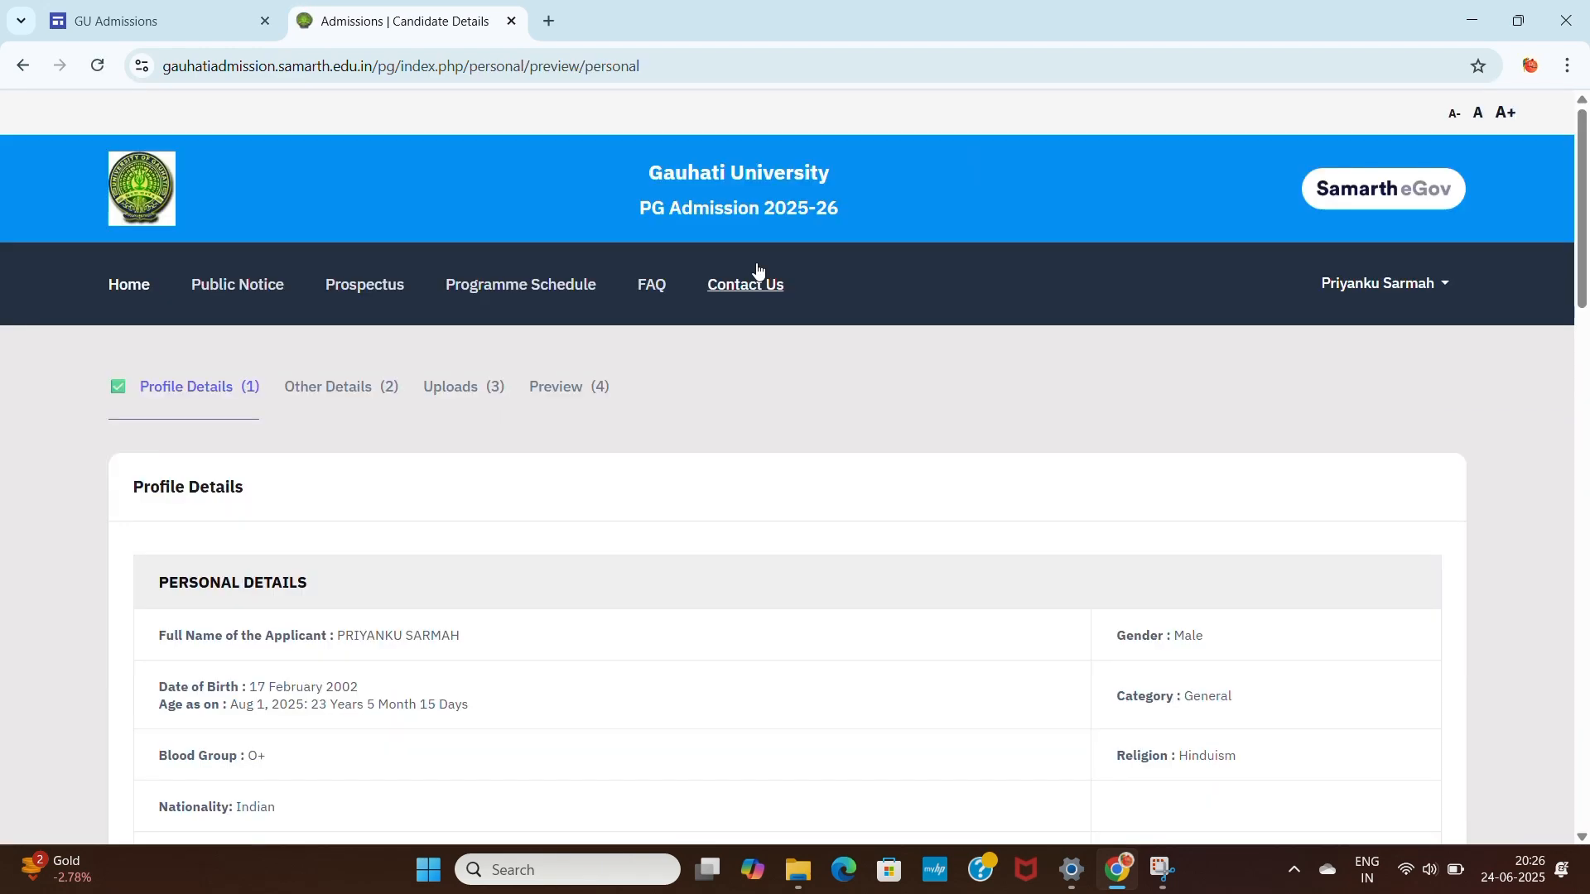
{"action": "scroll", "coordinate": [699, 323], "scroll_direction": "down", "scroll_amount": 15}
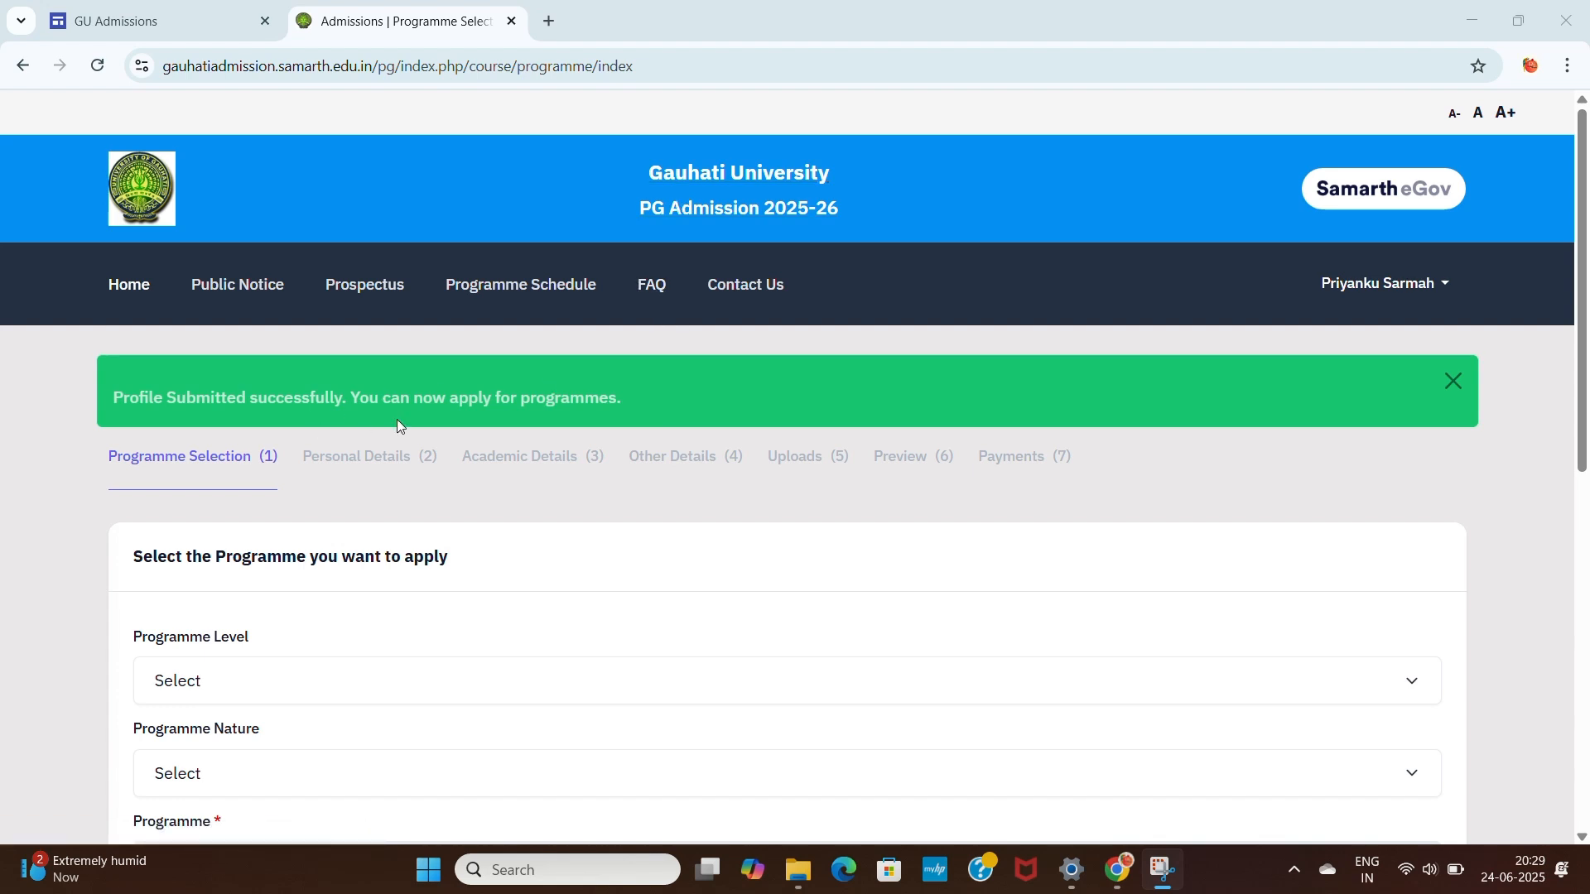
Step: Set the Programme Level to Master (Post-Graduation Programmes) in the programme selection form
{"action": "scroll", "coordinate": [443, 440], "scroll_direction": "down", "scroll_amount": 3}
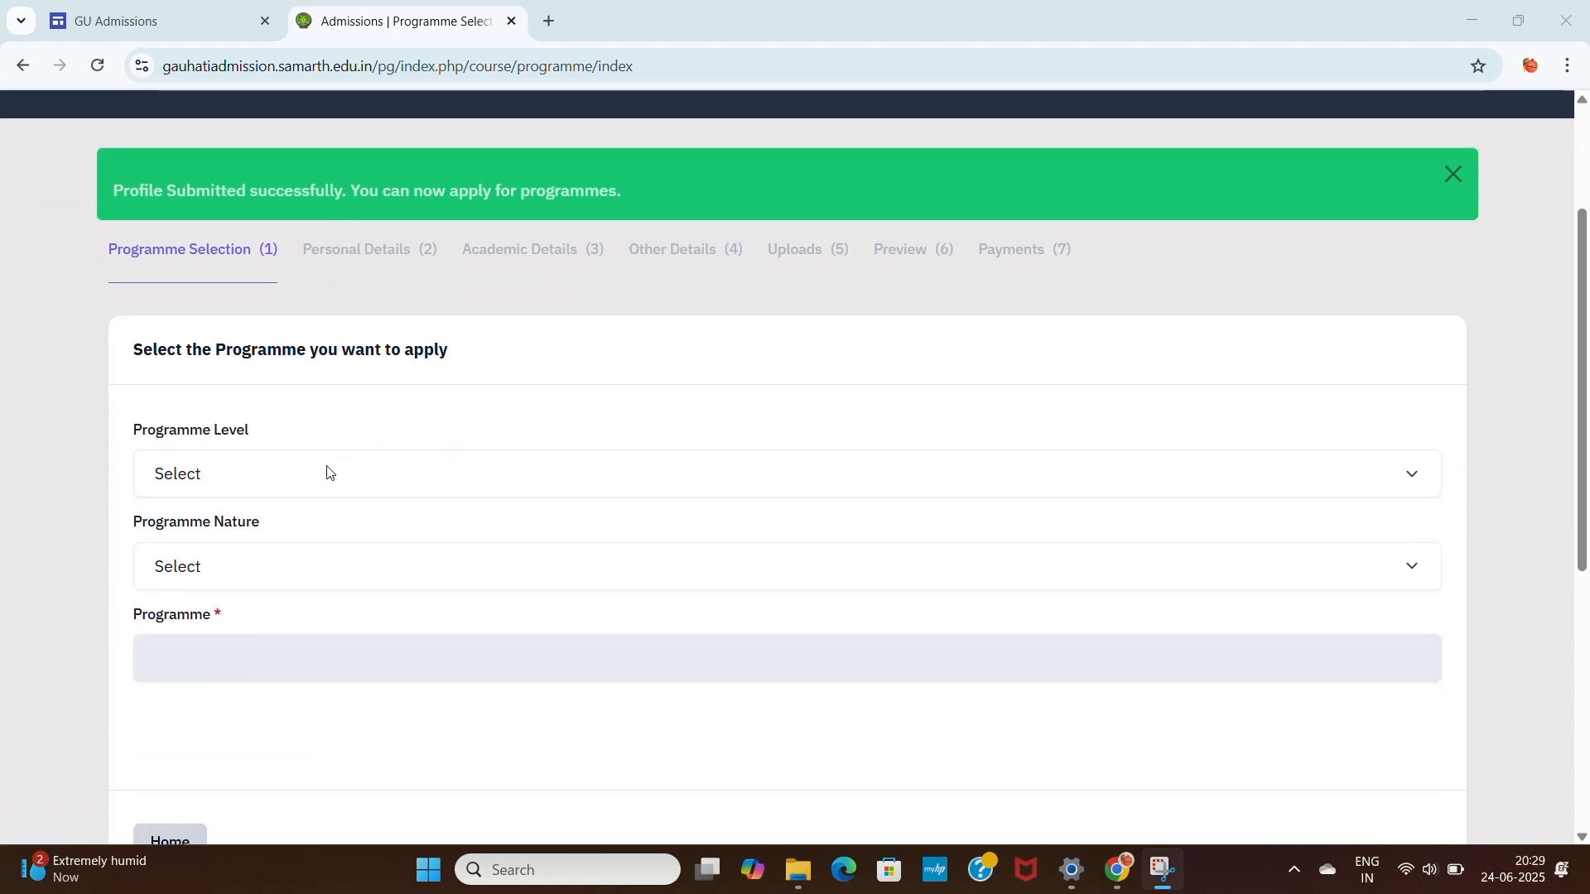
{"action": "left_click", "coordinate": [389, 488]}
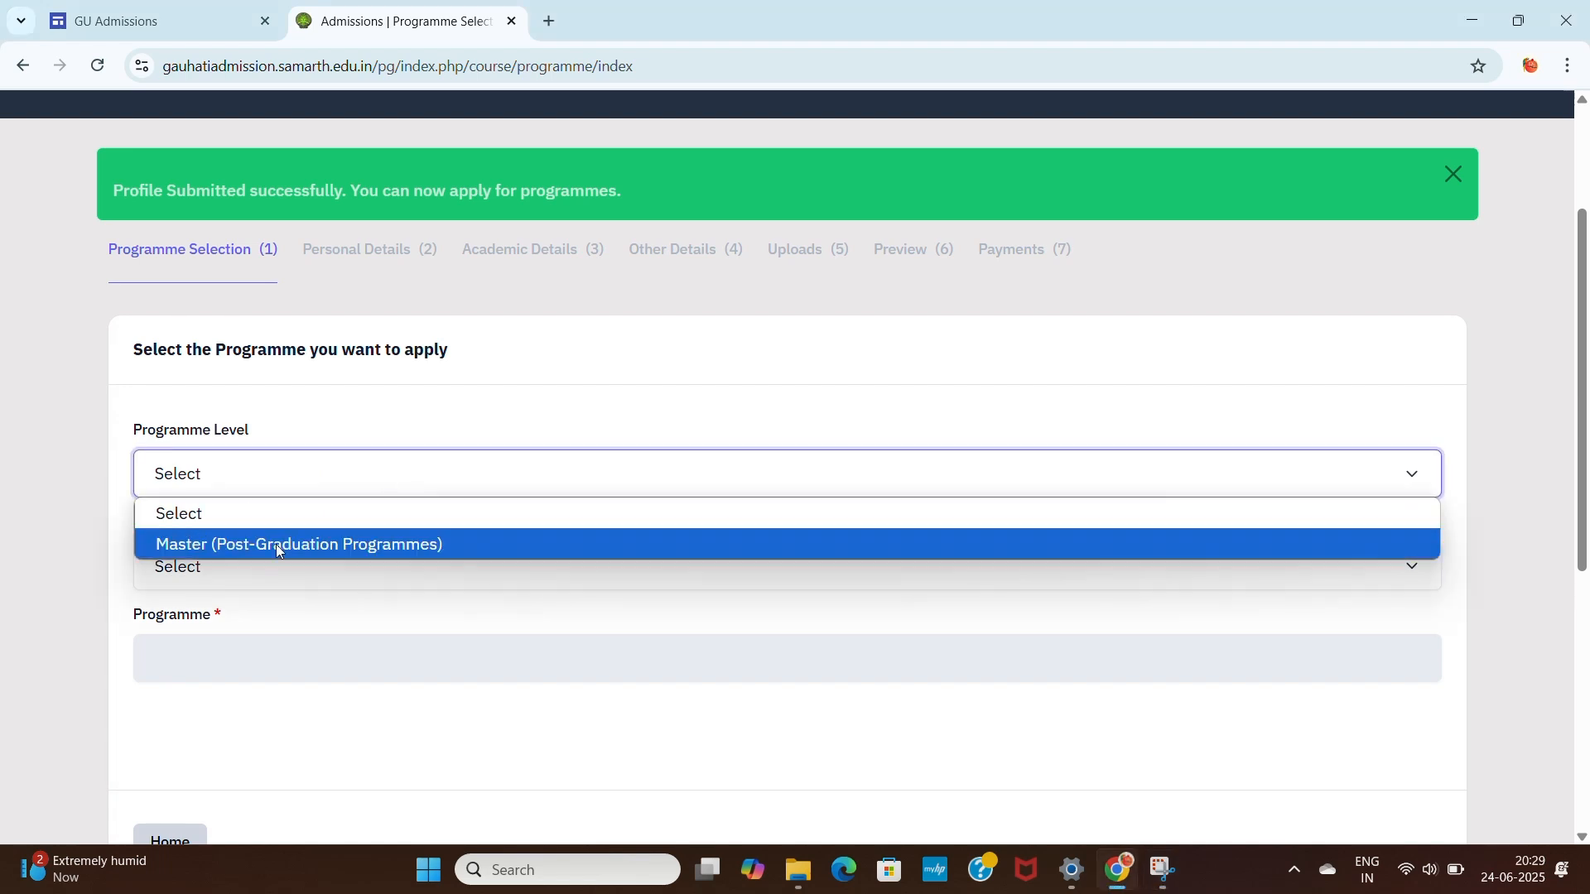
{"action": "left_click", "coordinate": [275, 544]}
Step: Set the Programme Nature to Inter-Disciplinary and look through the programmes offered under it
{"action": "scroll", "coordinate": [371, 514], "scroll_direction": "down", "scroll_amount": 1}
{"action": "left_click", "coordinate": [362, 478]}
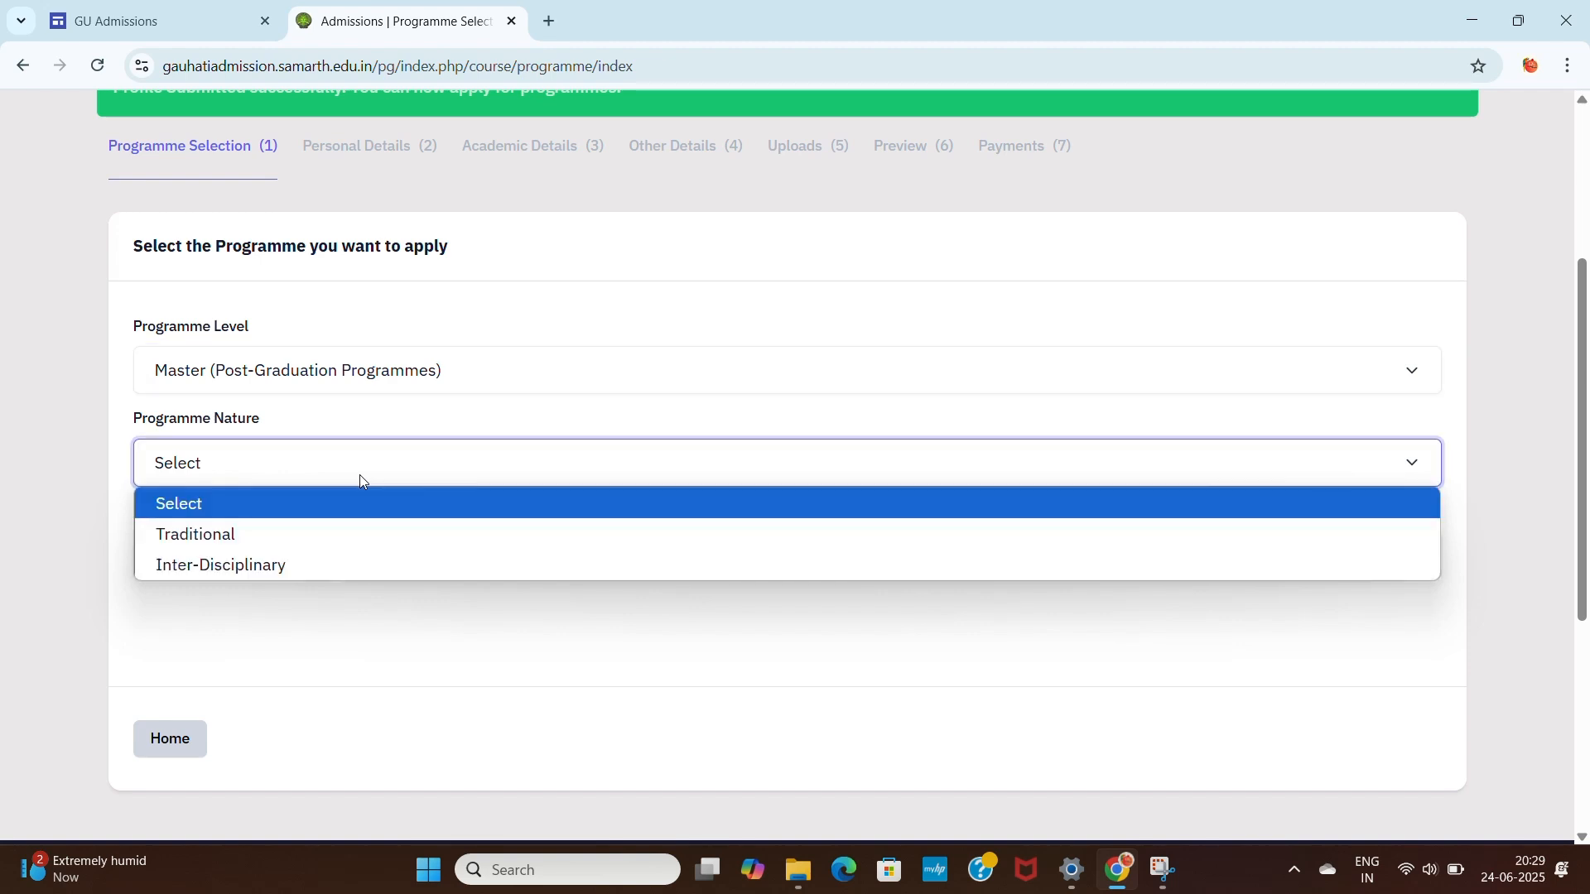
{"action": "left_click", "coordinate": [247, 564]}
{"action": "left_click", "coordinate": [282, 552]}
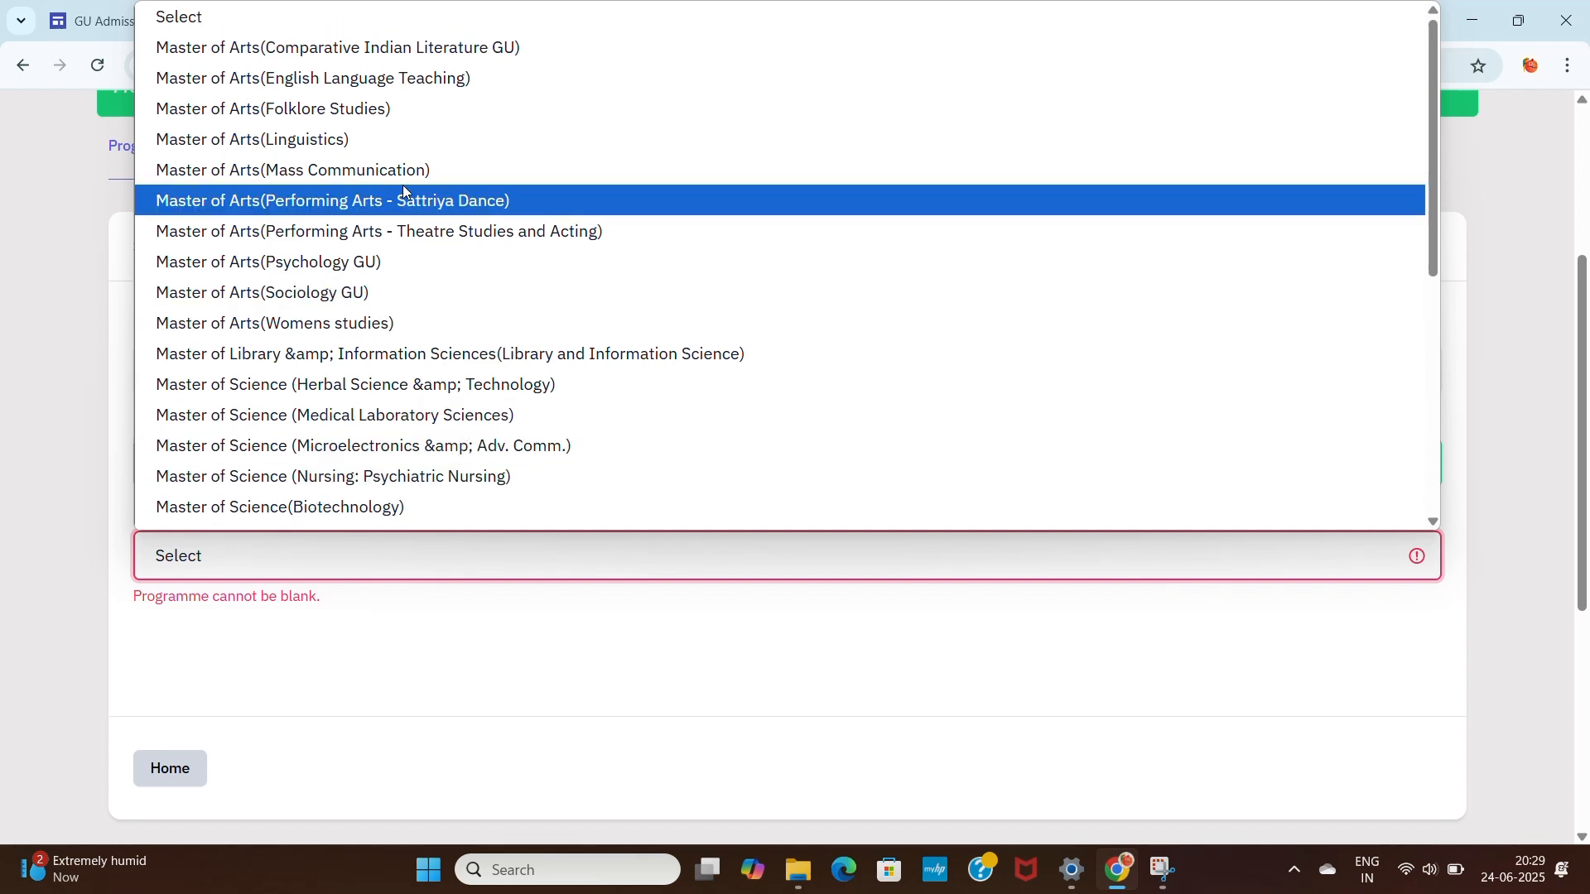
{"action": "scroll", "coordinate": [362, 256], "scroll_direction": "down", "scroll_amount": 5}
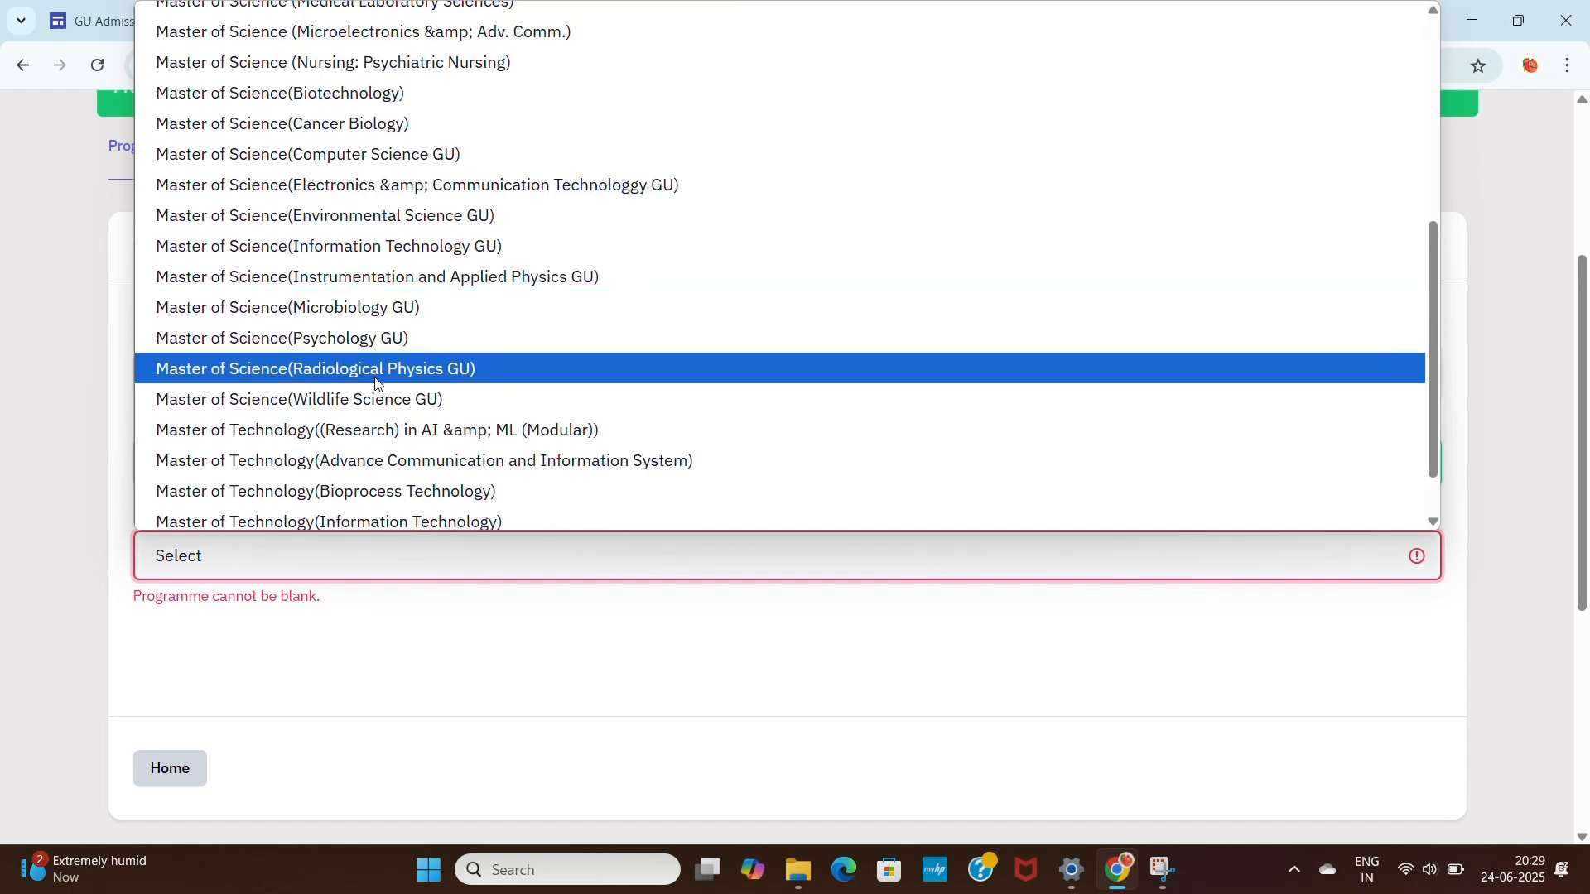
{"action": "scroll", "coordinate": [377, 394], "scroll_direction": "down", "scroll_amount": 1}
{"action": "left_click", "coordinate": [365, 659]}
Step: Set the Programme Nature to Traditional and choose Master of Science(Zoology GU) as the programme
{"action": "left_click", "coordinate": [348, 461]}
{"action": "left_click", "coordinate": [252, 534]}
{"action": "left_click", "coordinate": [311, 559]}
{"action": "scroll", "coordinate": [429, 493], "scroll_direction": "down", "scroll_amount": 1}
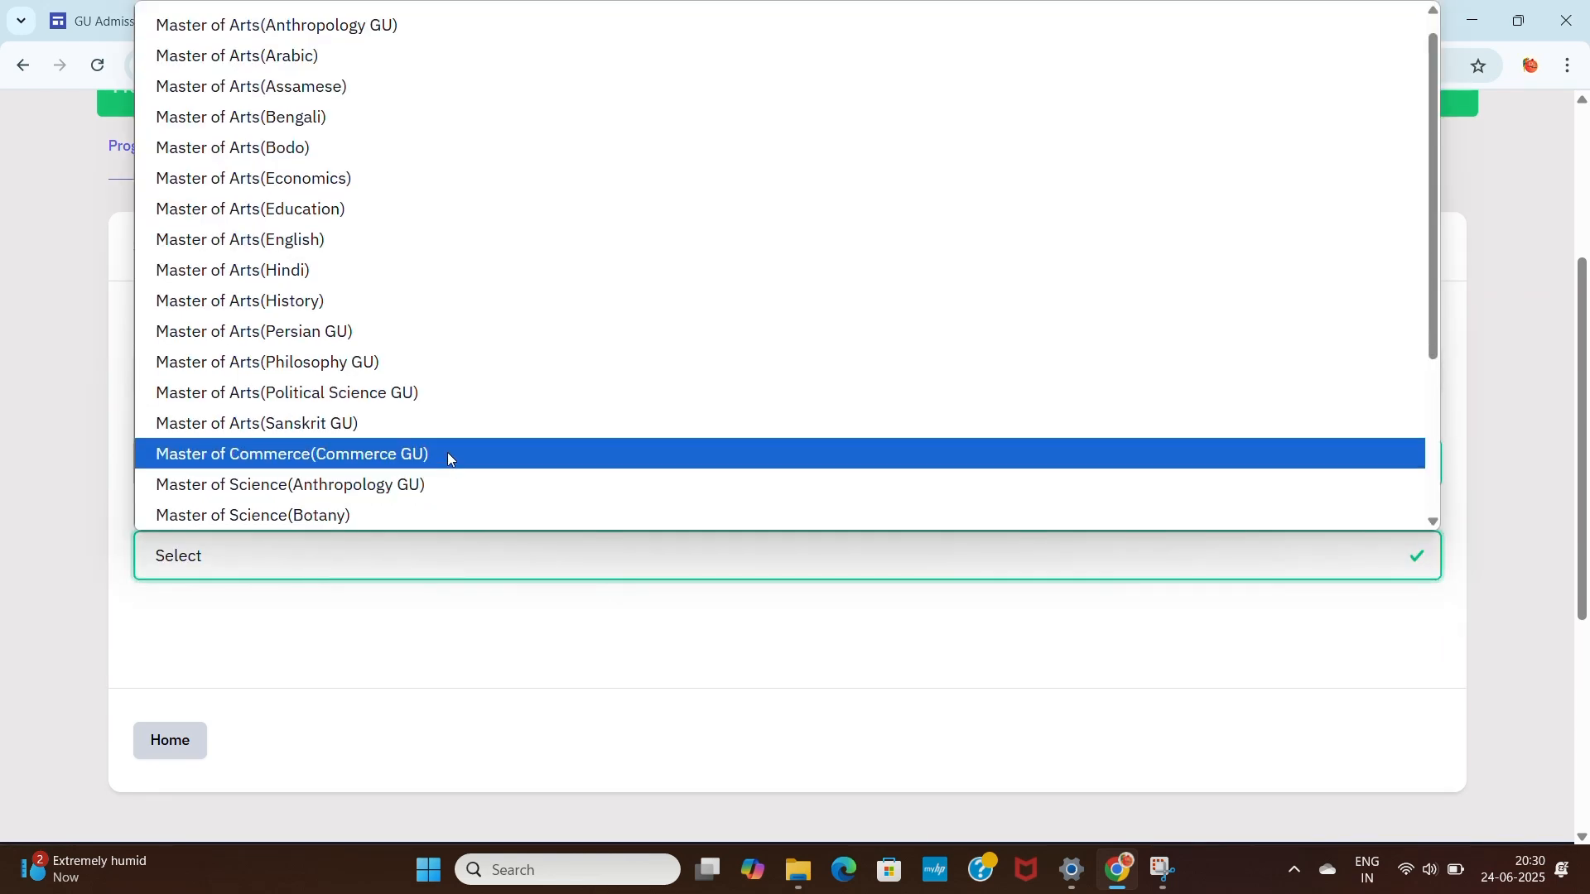
{"action": "scroll", "coordinate": [383, 359], "scroll_direction": "up", "scroll_amount": 1}
{"action": "scroll", "coordinate": [383, 357], "scroll_direction": "down", "scroll_amount": 3}
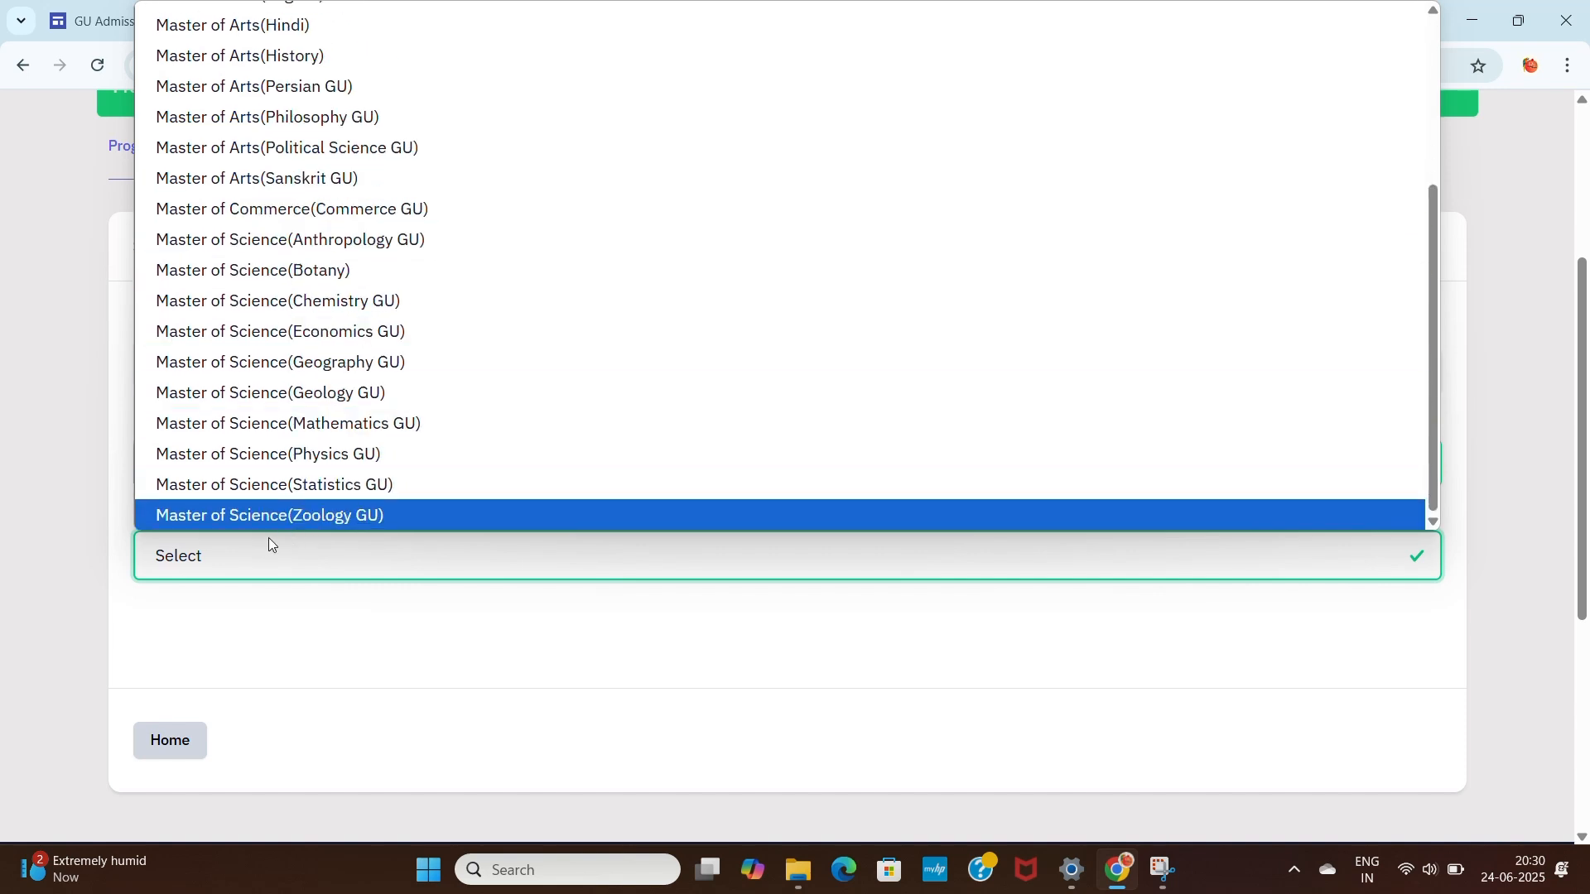
{"action": "left_click", "coordinate": [370, 519]}
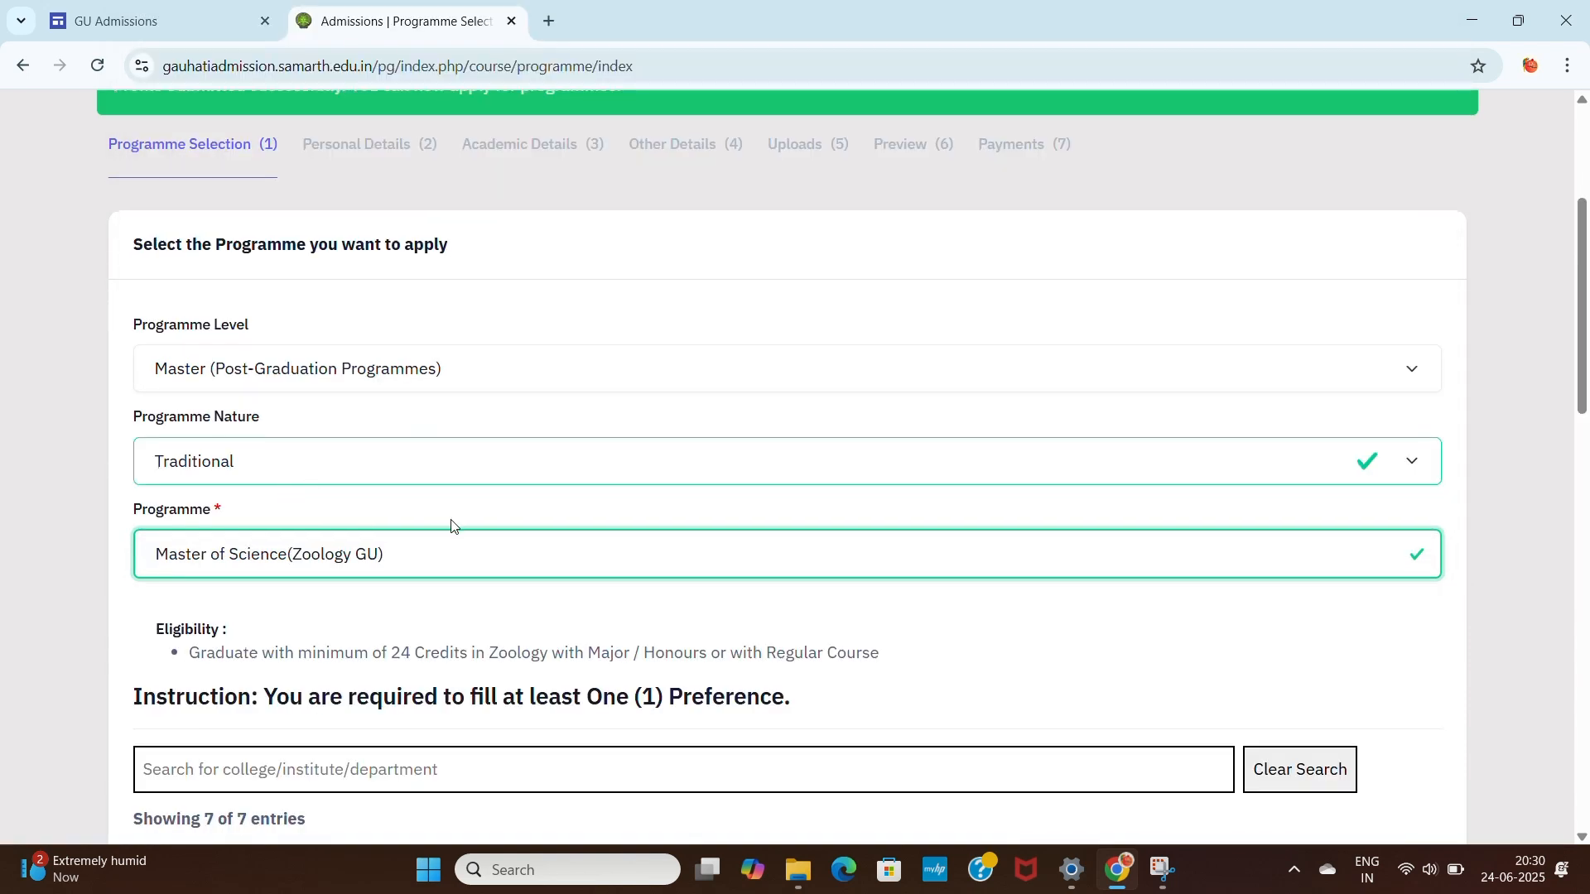
Step: Examine the Zoology programme's eligibility, the preference instruction and the list of colleges offering it
{"action": "scroll", "coordinate": [372, 560], "scroll_direction": "down", "scroll_amount": 1}
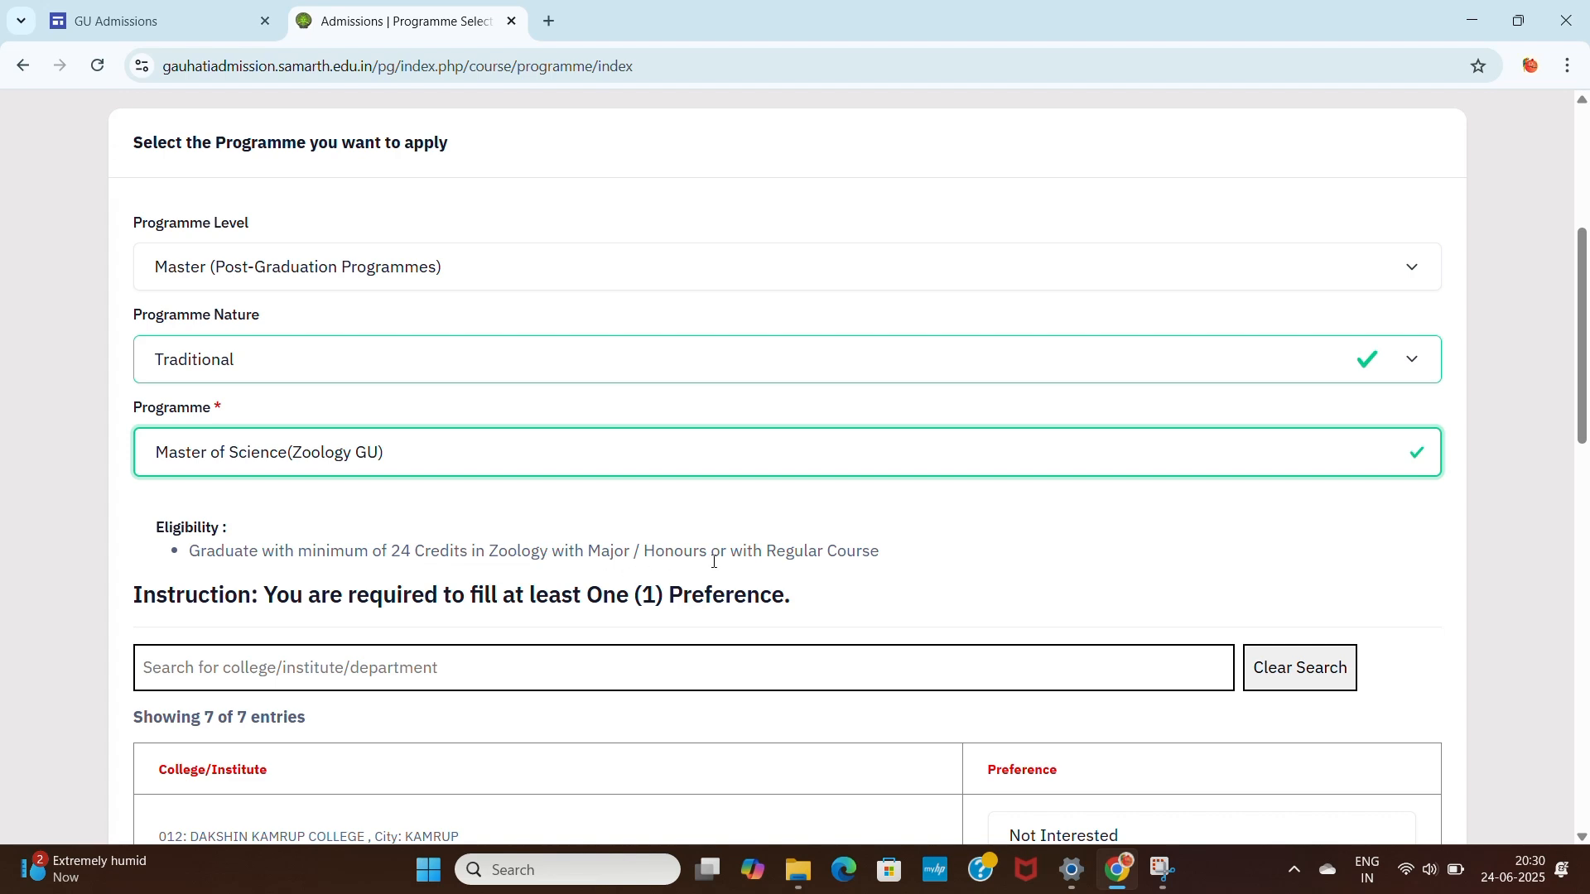
{"action": "scroll", "coordinate": [855, 578], "scroll_direction": "down", "scroll_amount": 2}
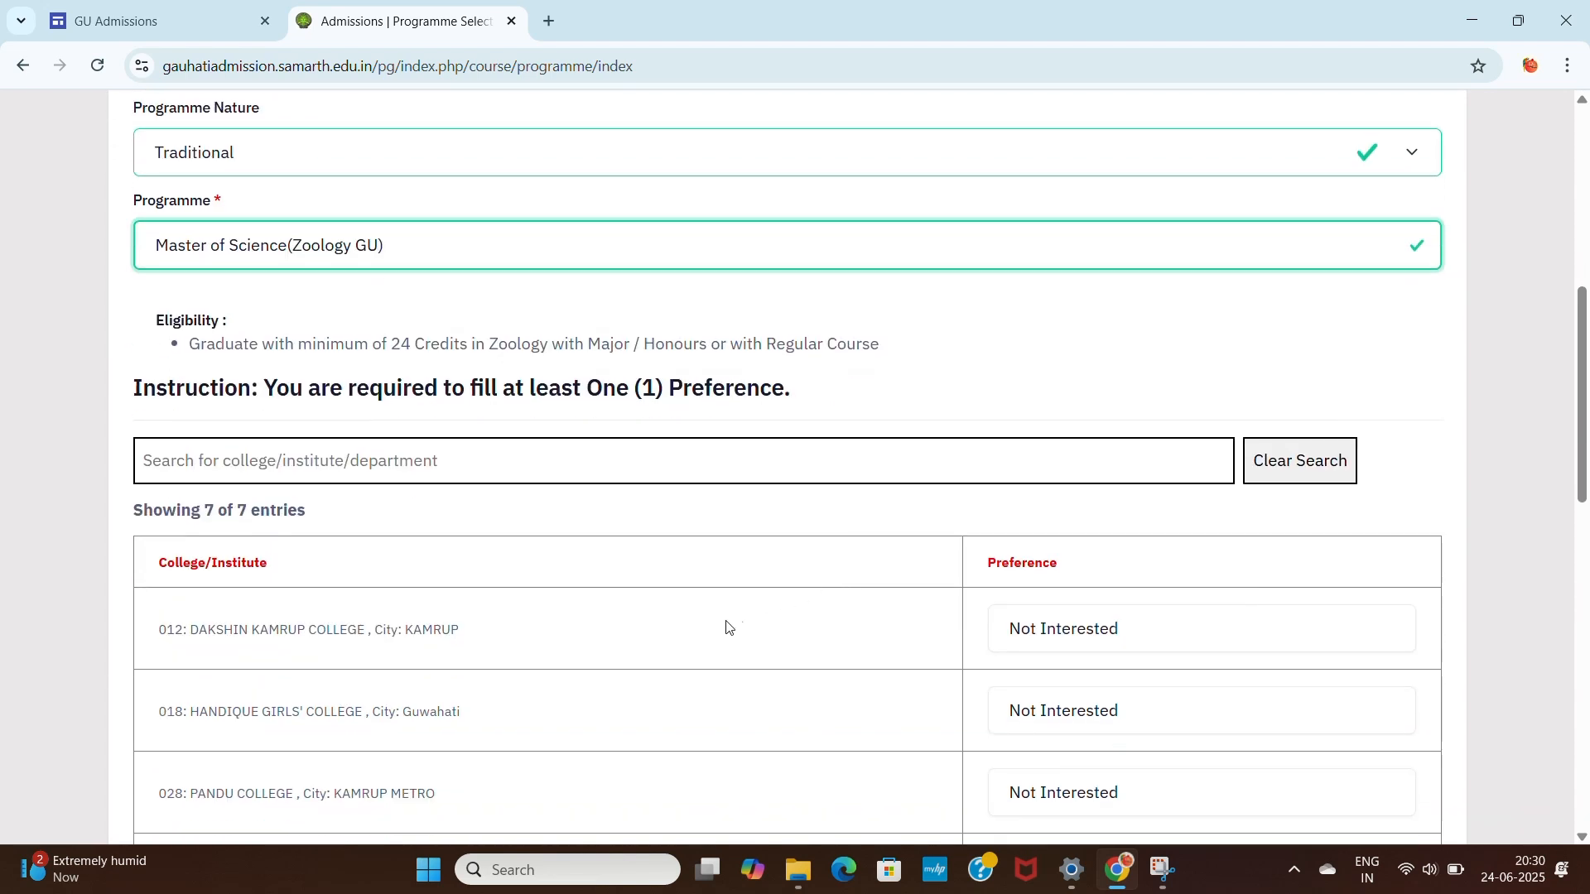
{"action": "scroll", "coordinate": [591, 590], "scroll_direction": "up", "scroll_amount": 5}
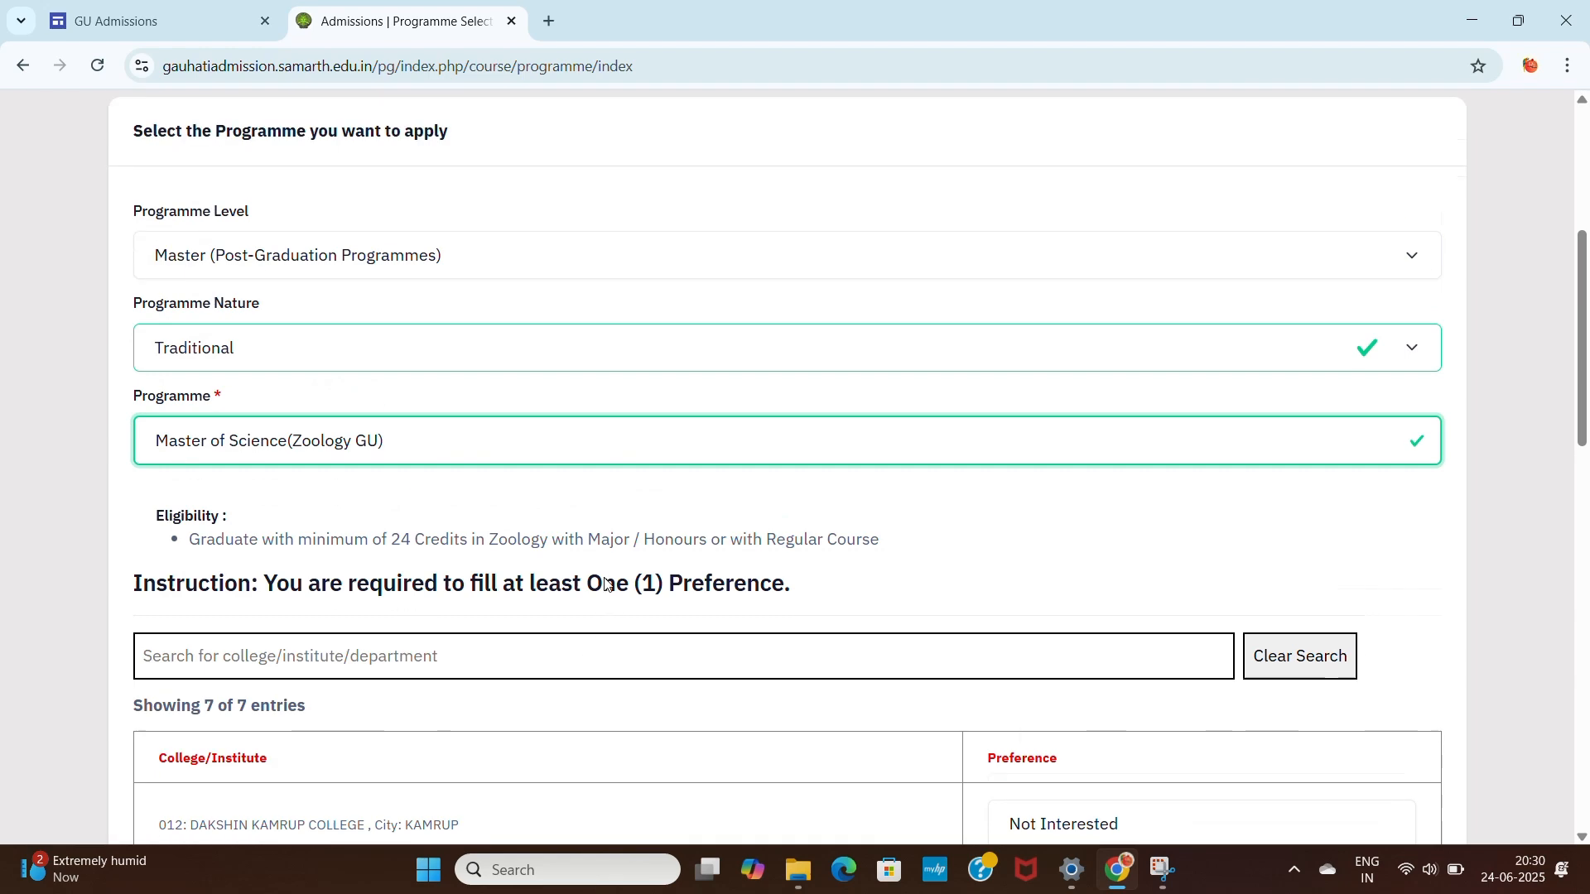
{"action": "scroll", "coordinate": [383, 600], "scroll_direction": "down", "scroll_amount": 6}
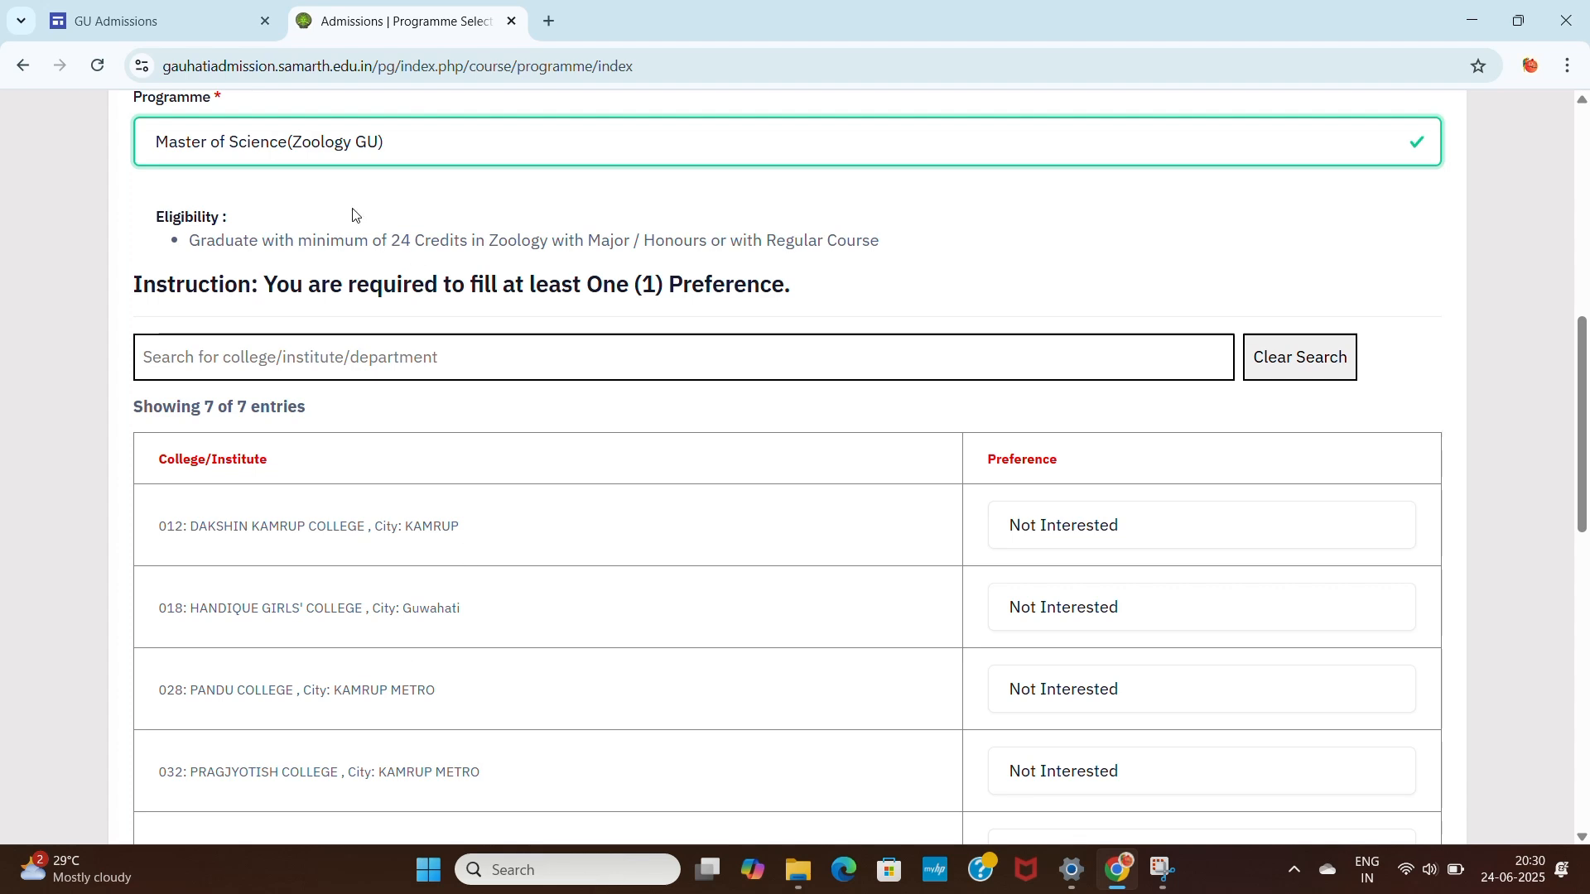
{"action": "scroll", "coordinate": [505, 527], "scroll_direction": "down", "scroll_amount": 1}
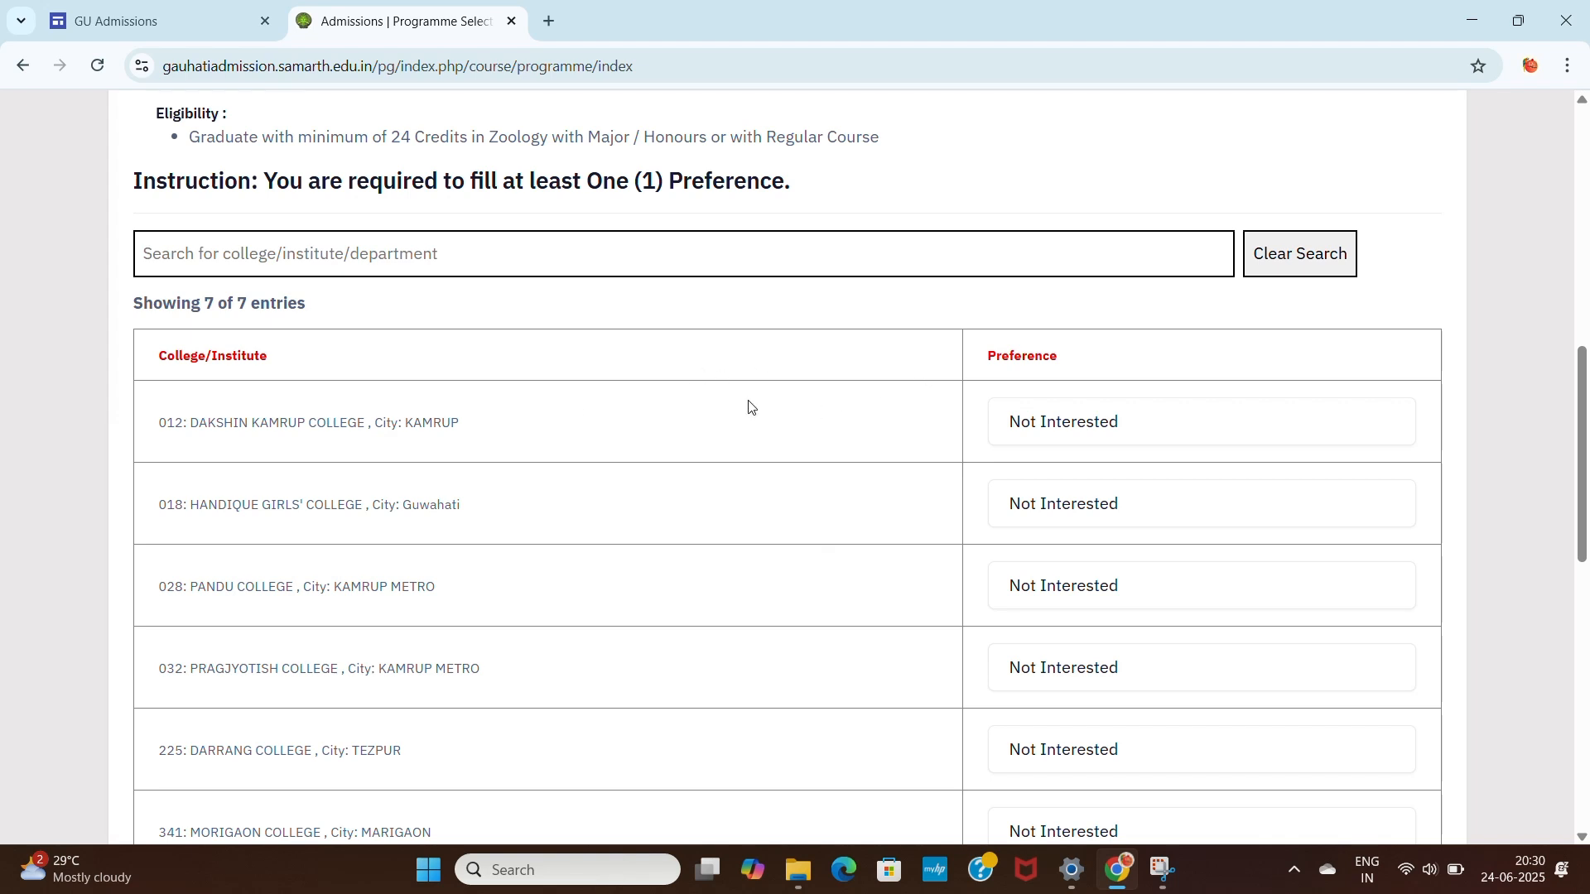
{"action": "scroll", "coordinate": [749, 406], "scroll_direction": "down", "scroll_amount": 1}
{"action": "scroll", "coordinate": [522, 736], "scroll_direction": "down", "scroll_amount": 1}
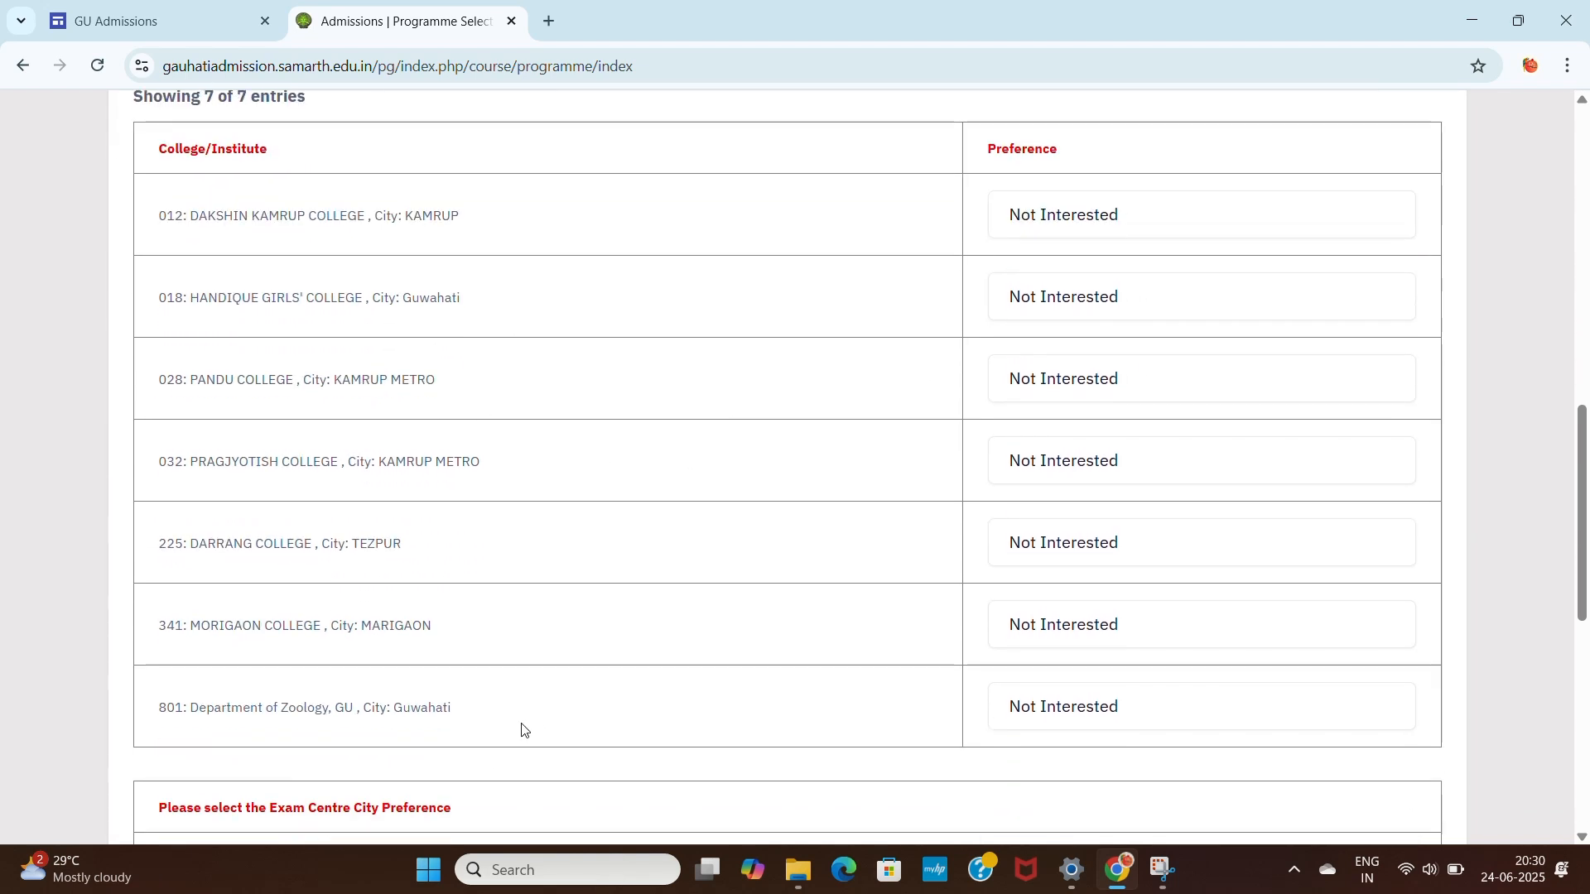
{"action": "scroll", "coordinate": [881, 270], "scroll_direction": "up", "scroll_amount": 1}
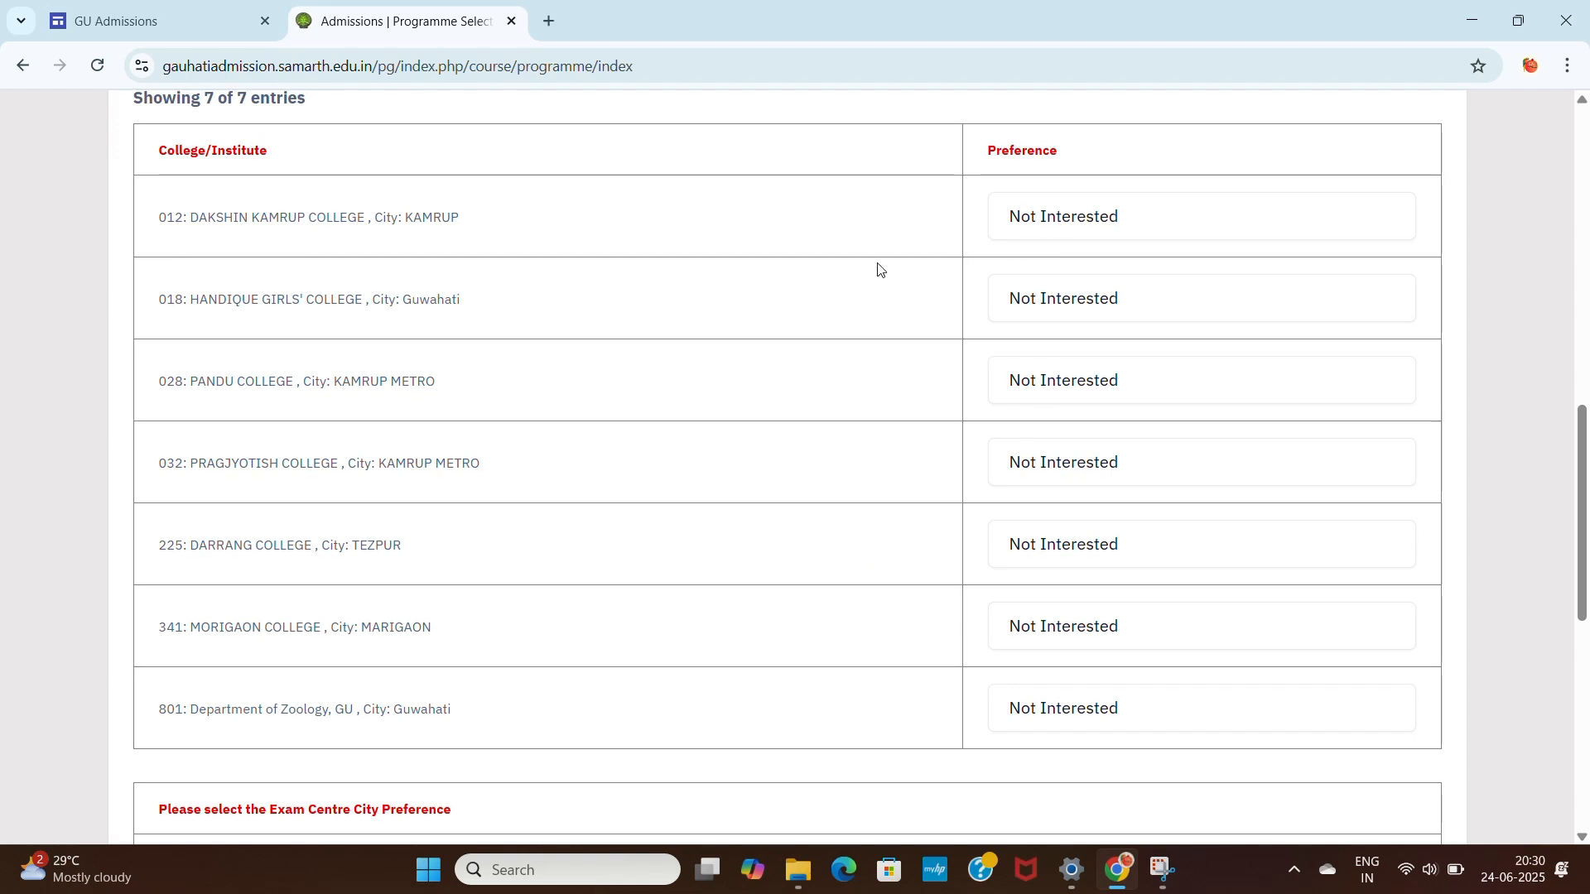
{"action": "scroll", "coordinate": [881, 271], "scroll_direction": "up", "scroll_amount": 2}
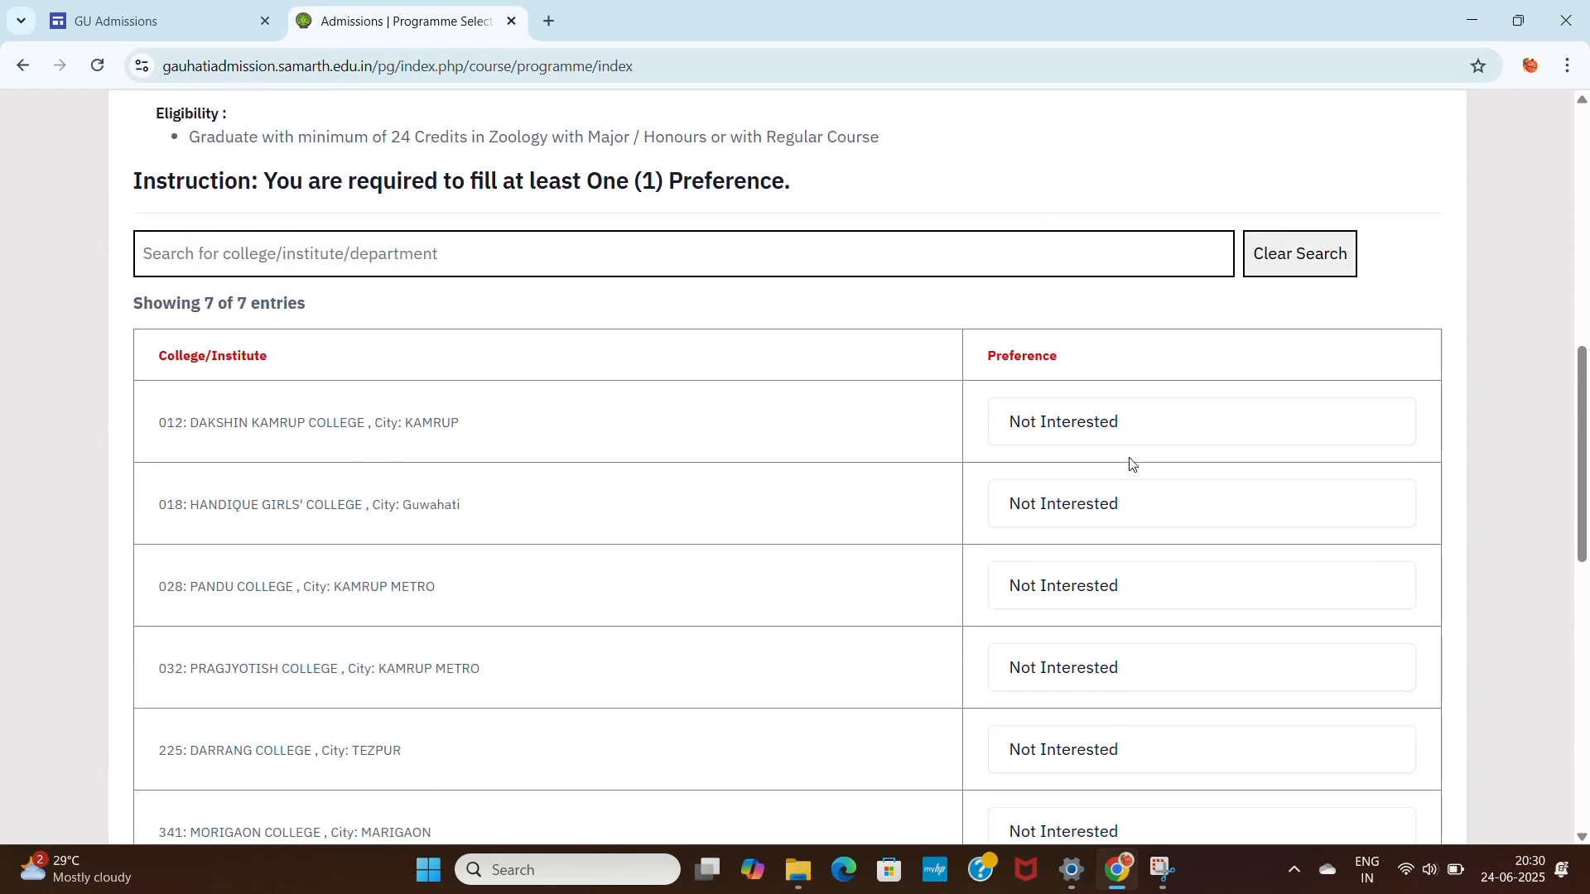
Step: Set Dakshin Kamrup College as 1st Preference and Handique Girls' College as 2nd Preference
{"action": "left_click", "coordinate": [1066, 440]}
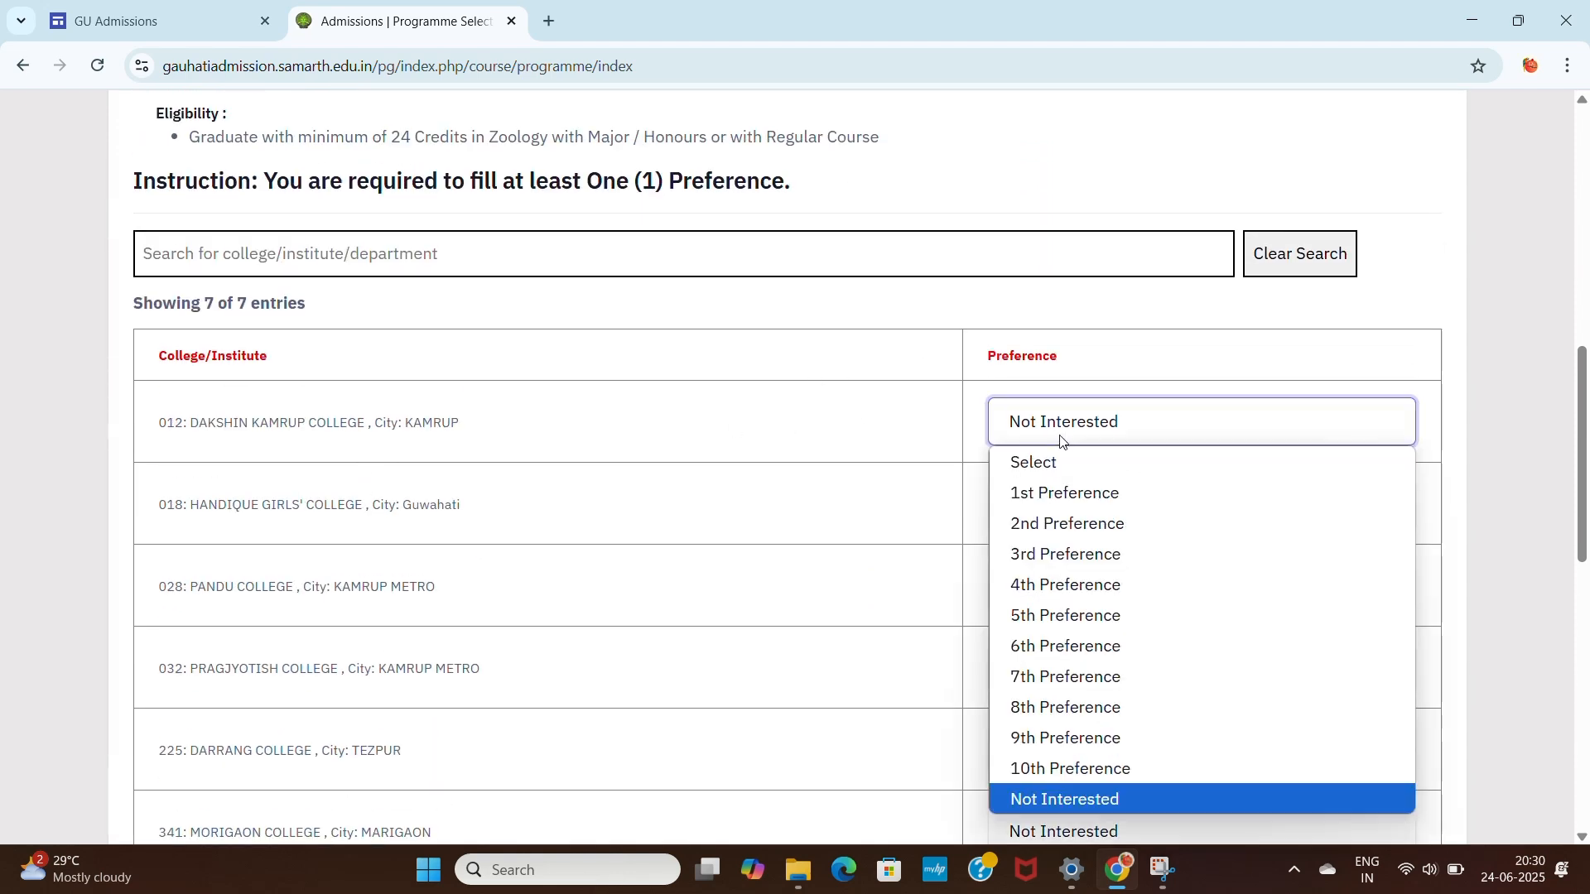
{"action": "left_click", "coordinate": [929, 420]}
{"action": "left_click", "coordinate": [1092, 431]}
{"action": "left_click", "coordinate": [1071, 507]}
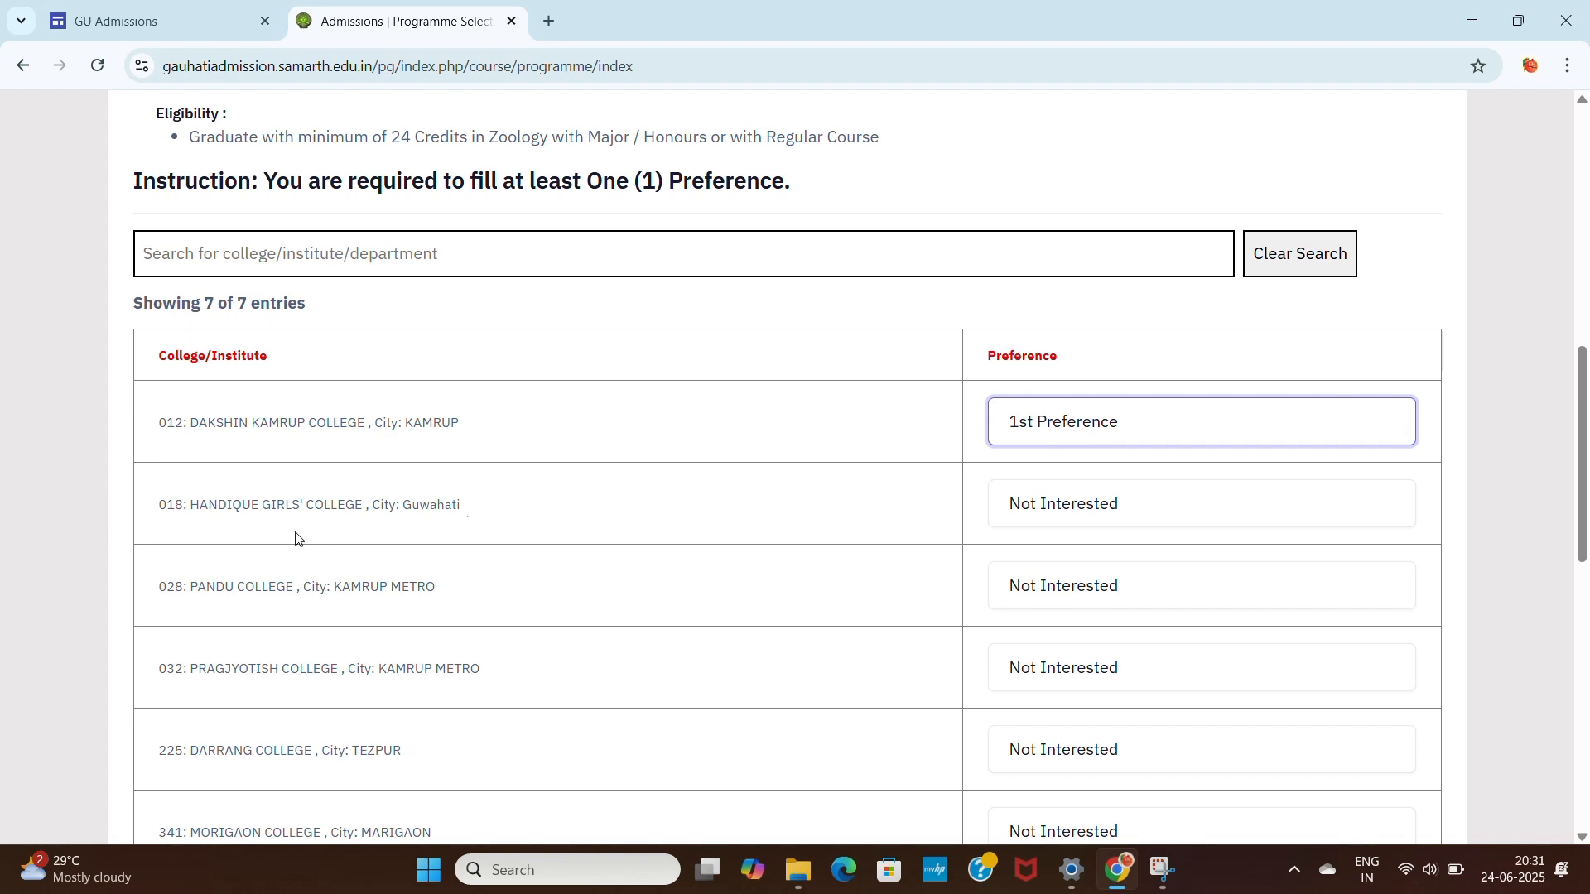
{"action": "left_click", "coordinate": [1084, 507]}
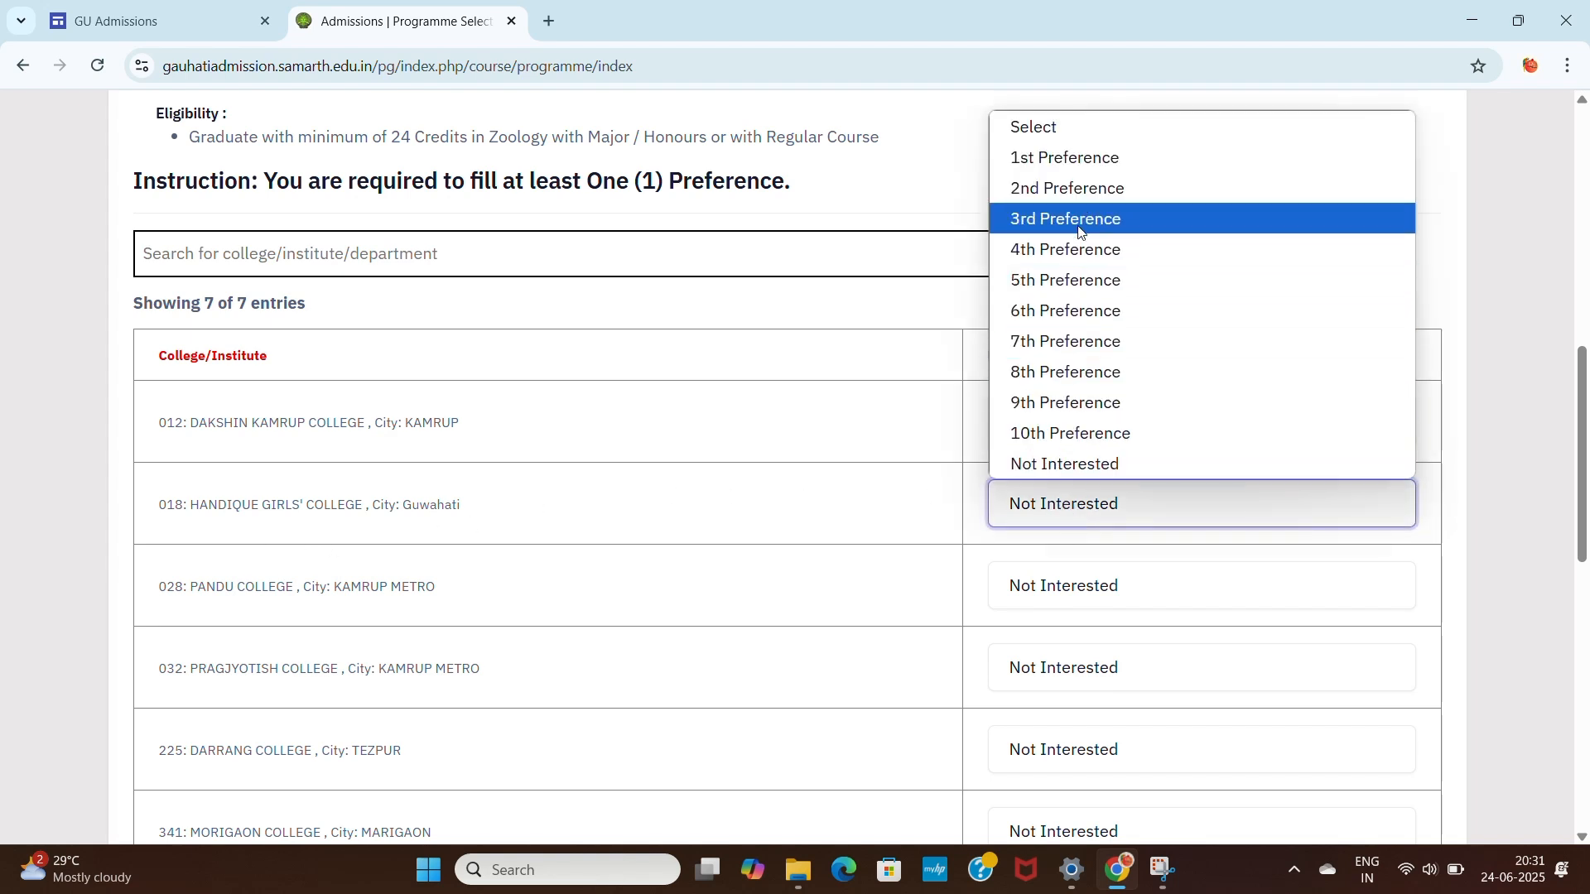
{"action": "left_click", "coordinate": [1074, 197]}
{"action": "scroll", "coordinate": [944, 588], "scroll_direction": "down", "scroll_amount": 1}
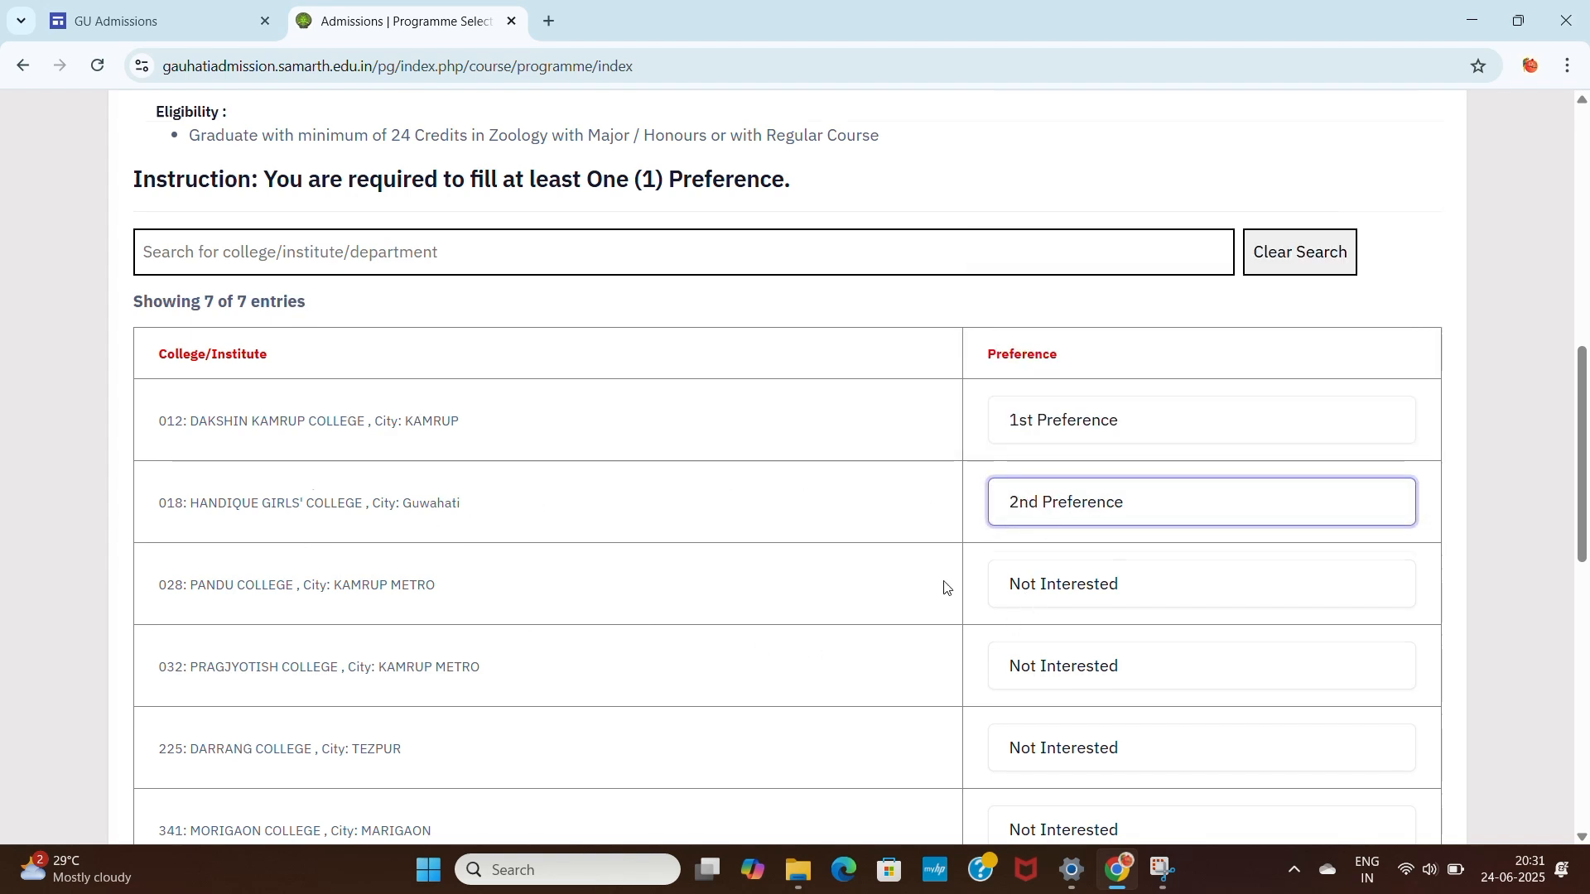
{"action": "scroll", "coordinate": [876, 611], "scroll_direction": "down", "scroll_amount": 4}
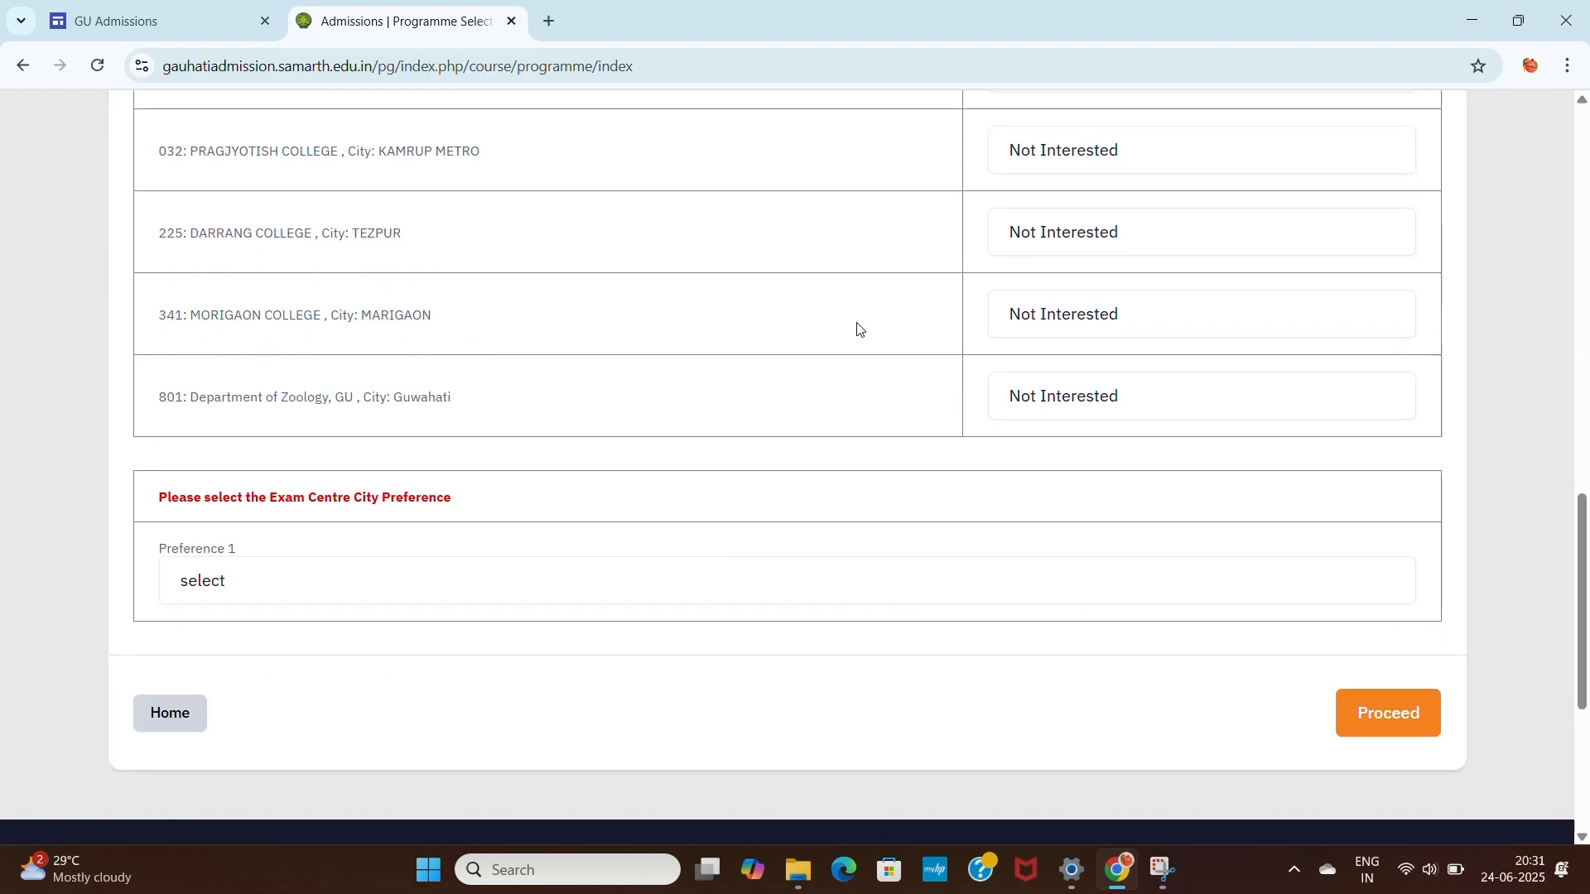
Step: Set Pandu College as 3rd Preference and Pragjyotish College as 4th Preference
{"action": "scroll", "coordinate": [917, 342], "scroll_direction": "up", "scroll_amount": 6}
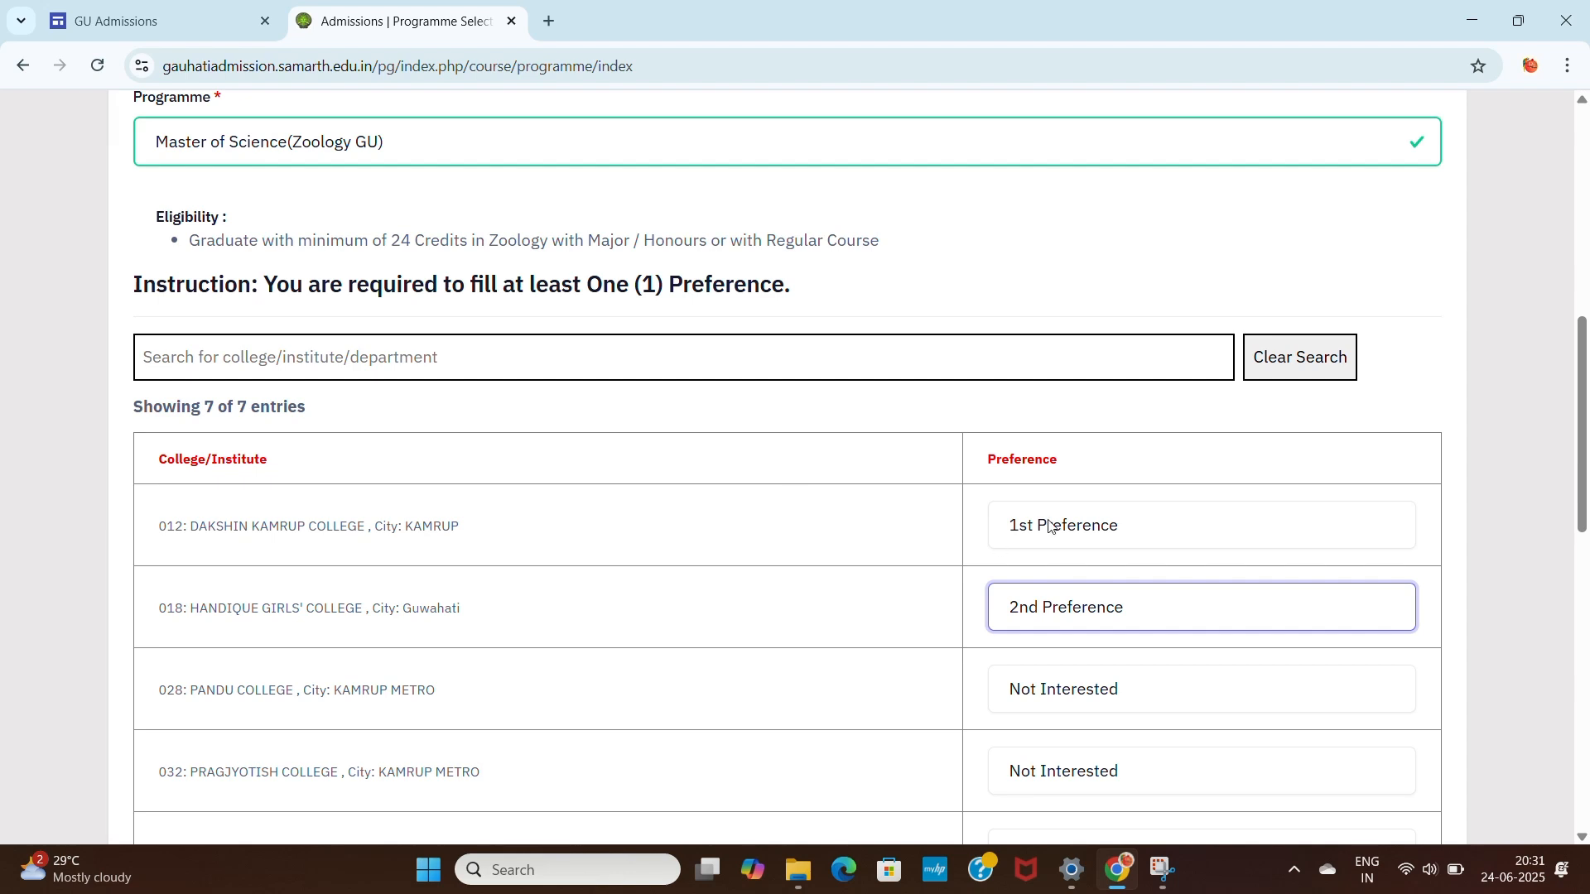
{"action": "scroll", "coordinate": [997, 543], "scroll_direction": "down", "scroll_amount": 2}
{"action": "left_click", "coordinate": [1087, 495]}
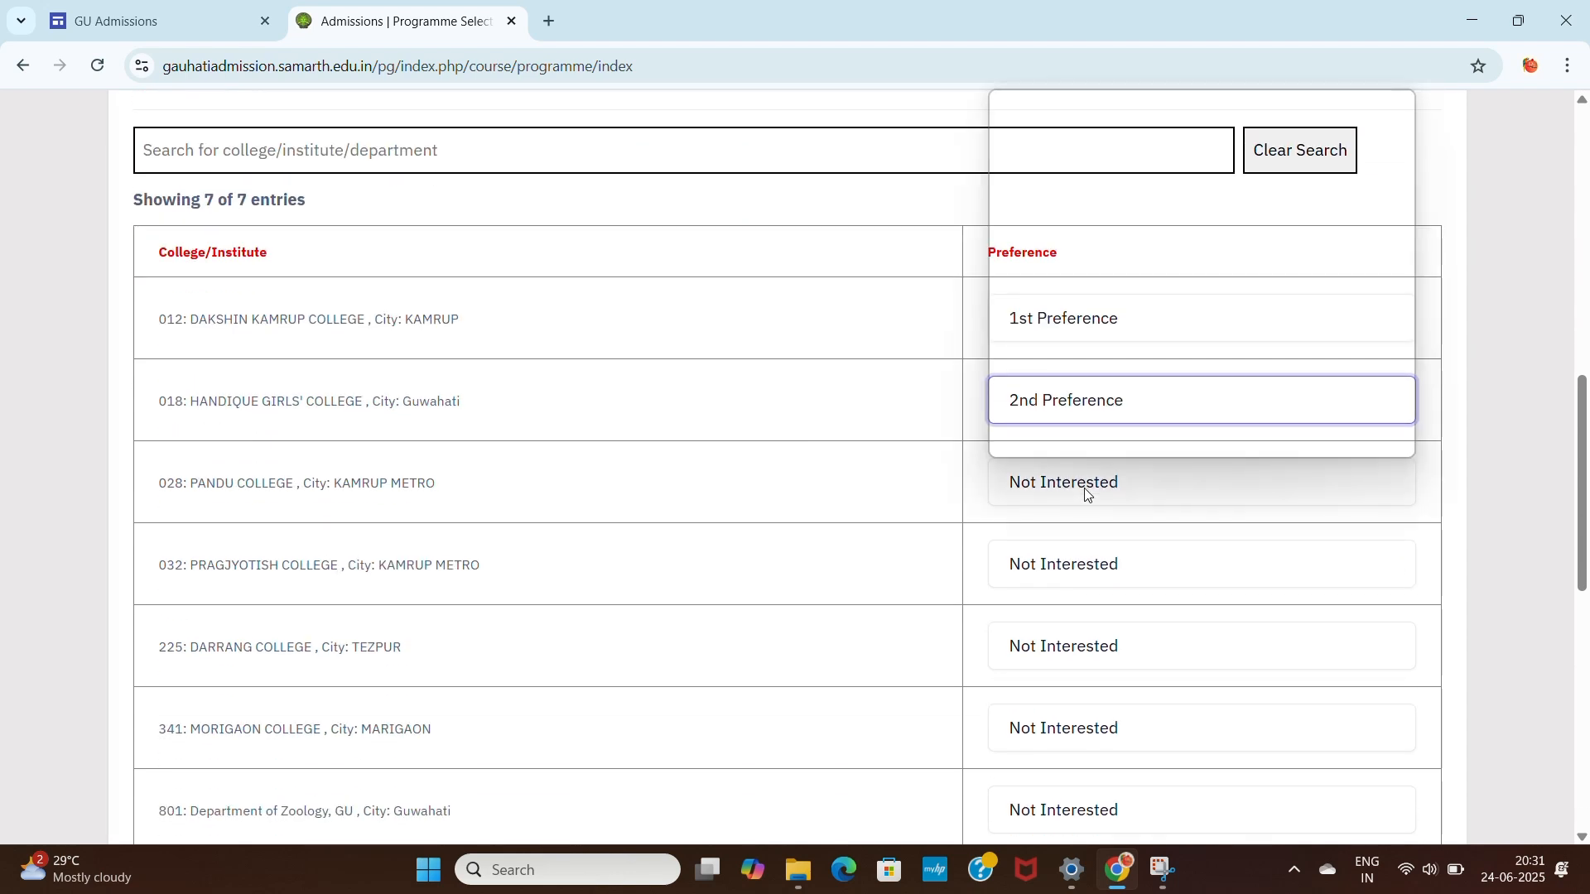
{"action": "left_click", "coordinate": [1077, 199]}
{"action": "left_click", "coordinate": [1104, 573]}
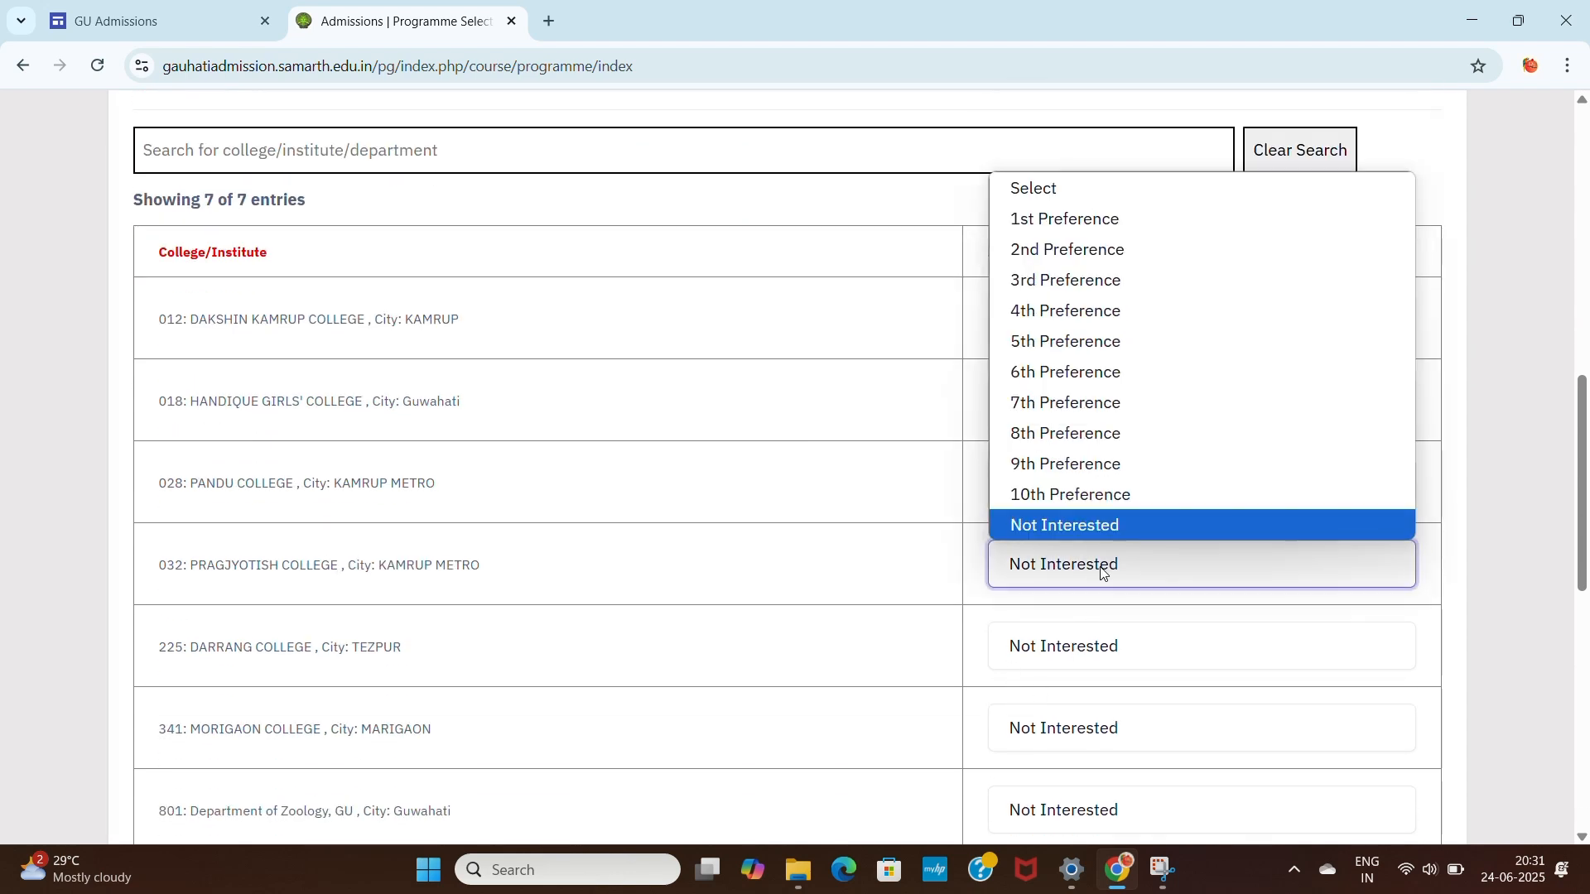
{"action": "left_click", "coordinate": [1068, 312]}
Step: Set Darrang College as 5th Preference, Morigaon College as 6th Preference and the Department of Zoology, GU as 7th Preference
{"action": "scroll", "coordinate": [1134, 592], "scroll_direction": "down", "scroll_amount": 2}
{"action": "left_click", "coordinate": [1107, 451]}
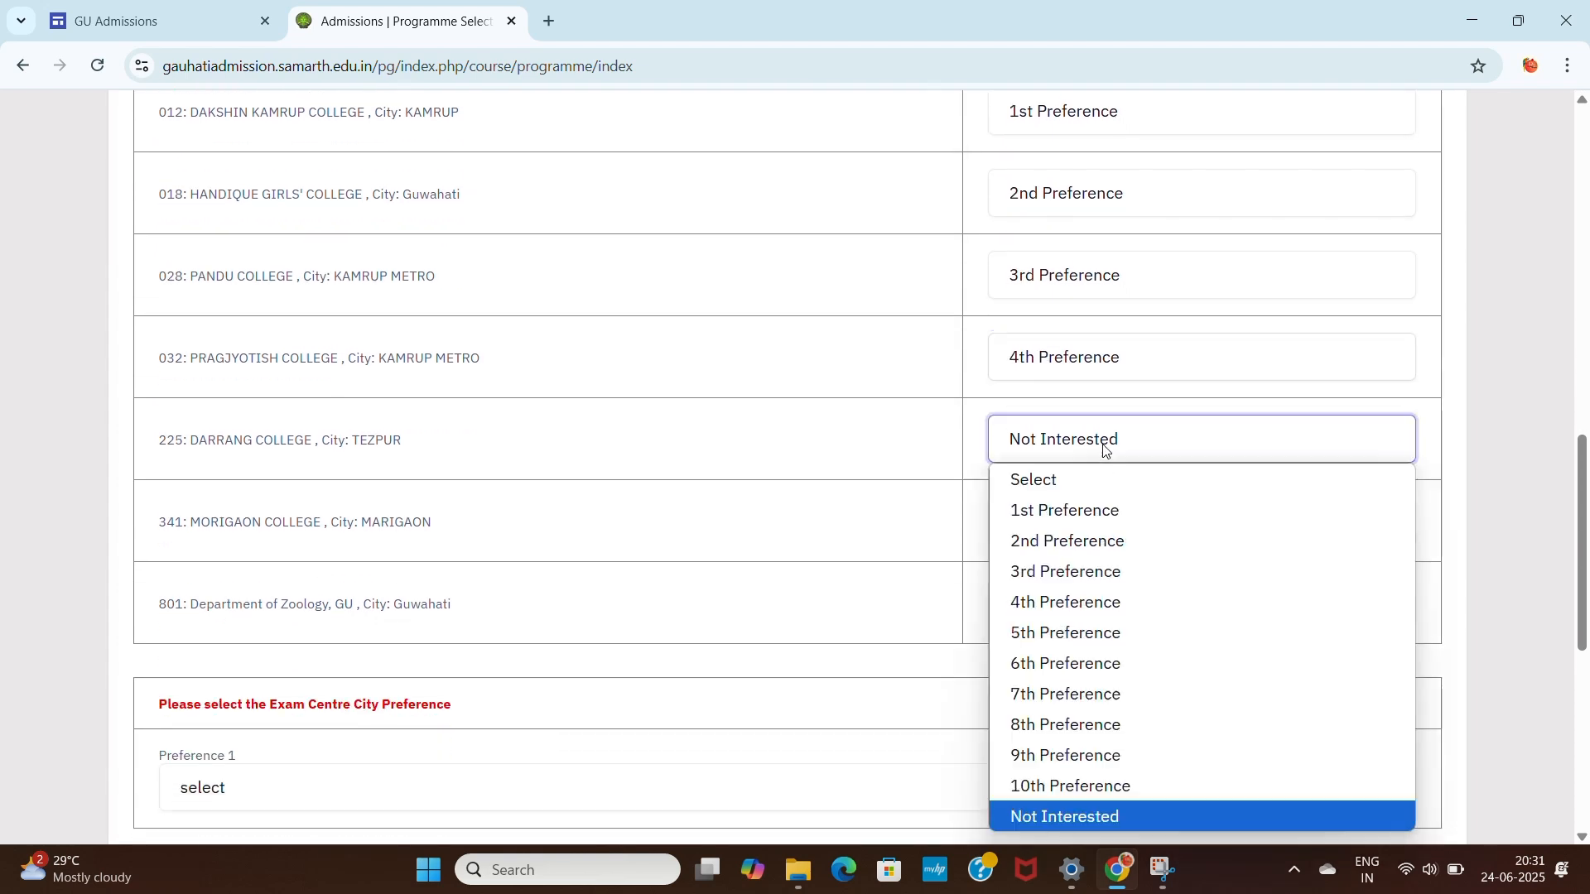
{"action": "left_click", "coordinate": [1077, 631]}
{"action": "left_click", "coordinate": [1098, 543]}
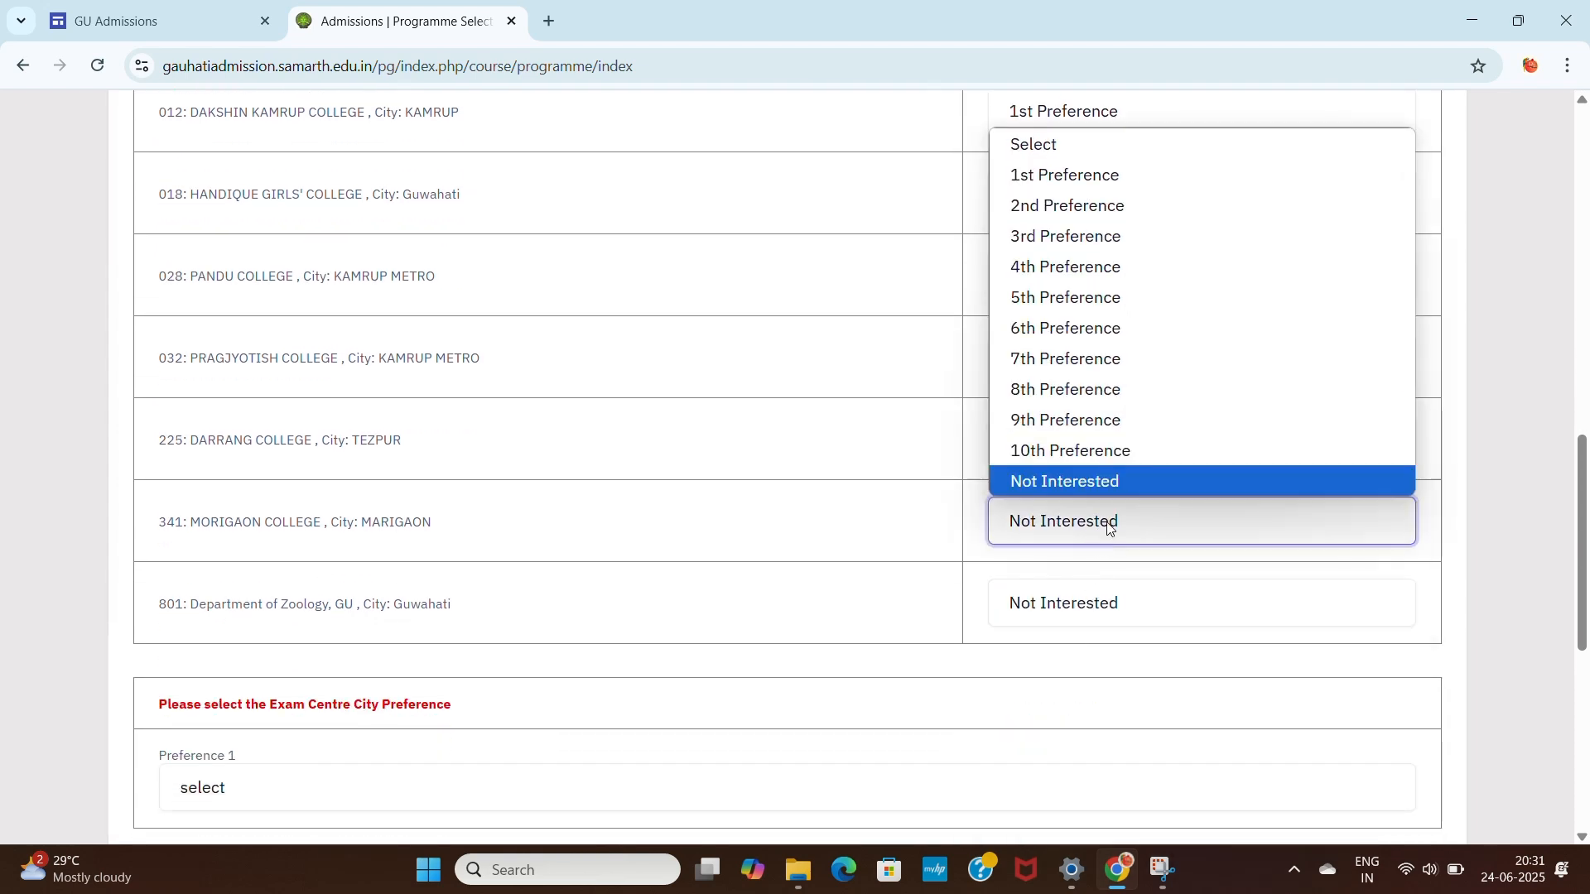
{"action": "left_click", "coordinate": [1070, 330]}
{"action": "left_click", "coordinate": [1081, 612]}
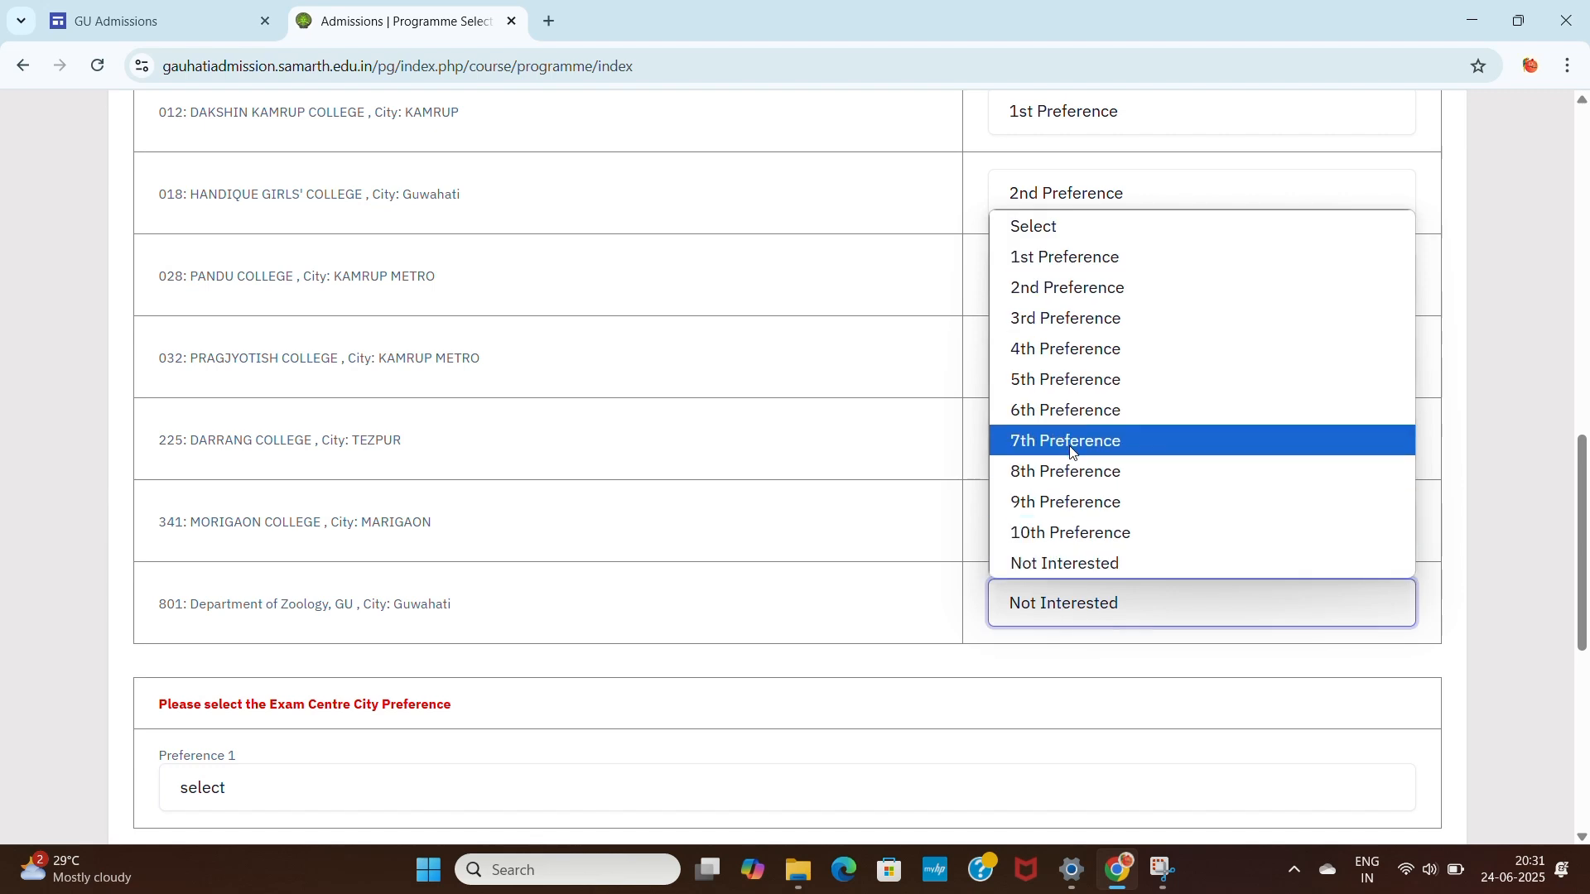
{"action": "left_click", "coordinate": [1068, 440]}
Step: Choose Jorhat as the exam centre city preference and submit the programme selection
{"action": "scroll", "coordinate": [549, 663], "scroll_direction": "down", "scroll_amount": 2}
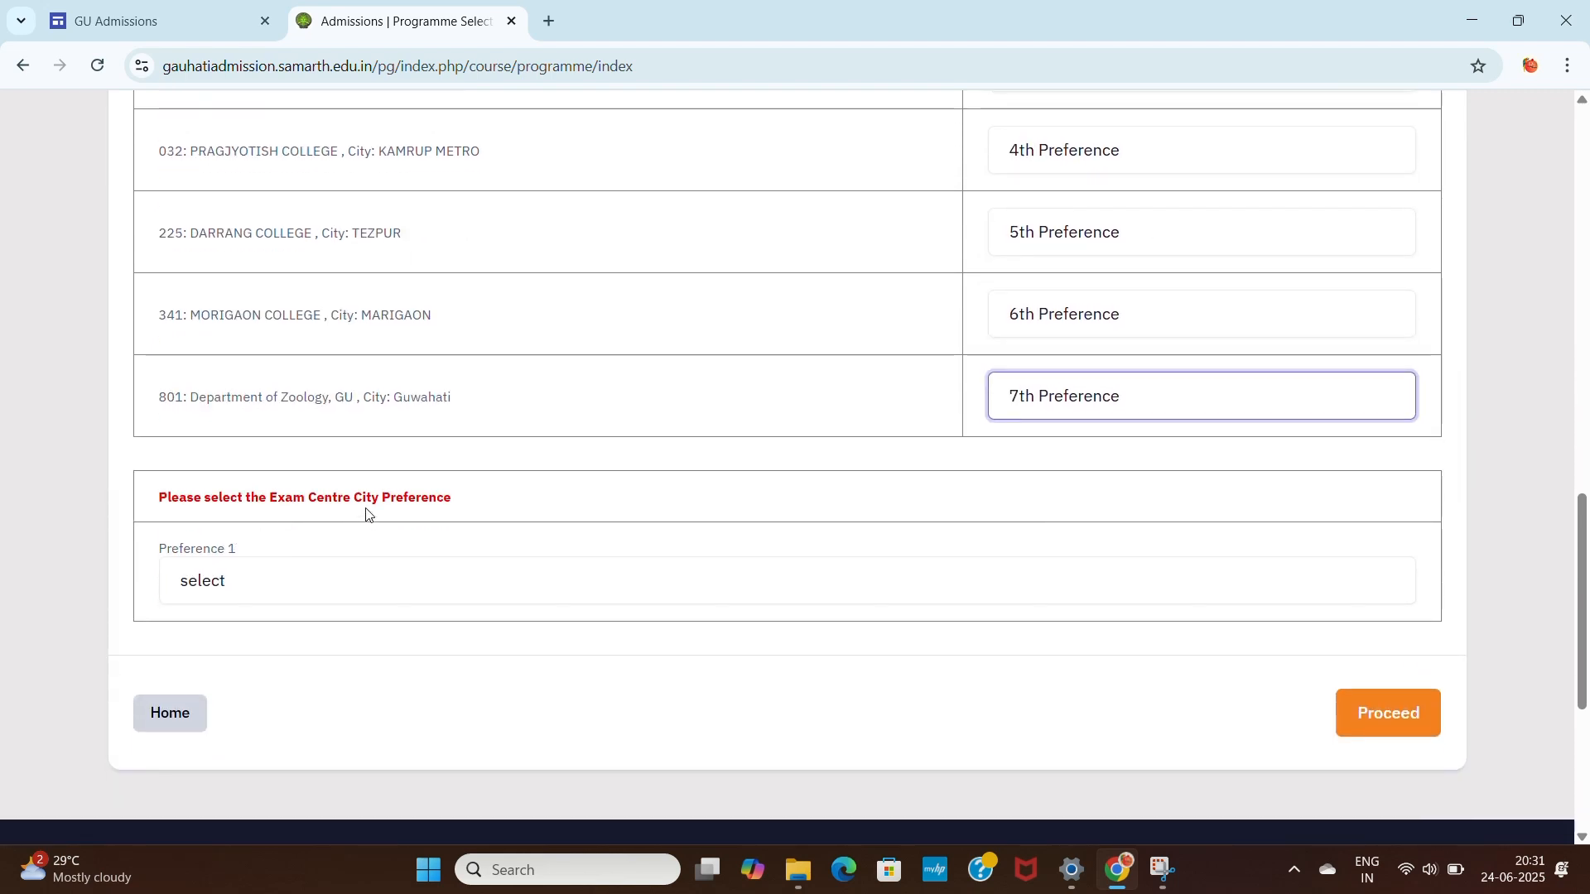
{"action": "left_click", "coordinate": [431, 587]}
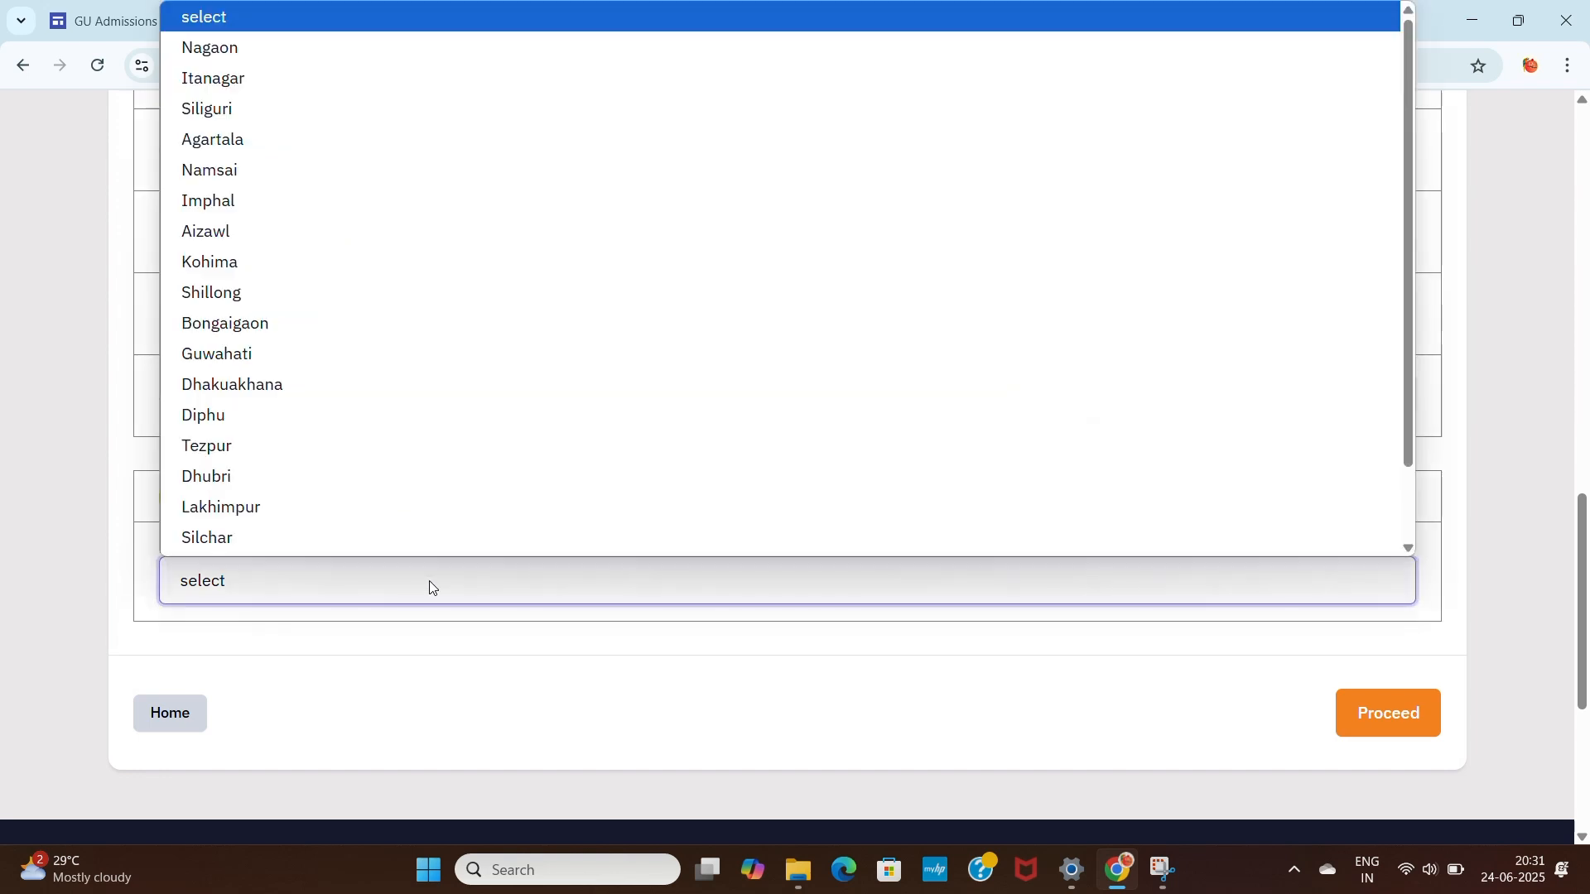
{"action": "scroll", "coordinate": [274, 418], "scroll_direction": "down", "scroll_amount": 1}
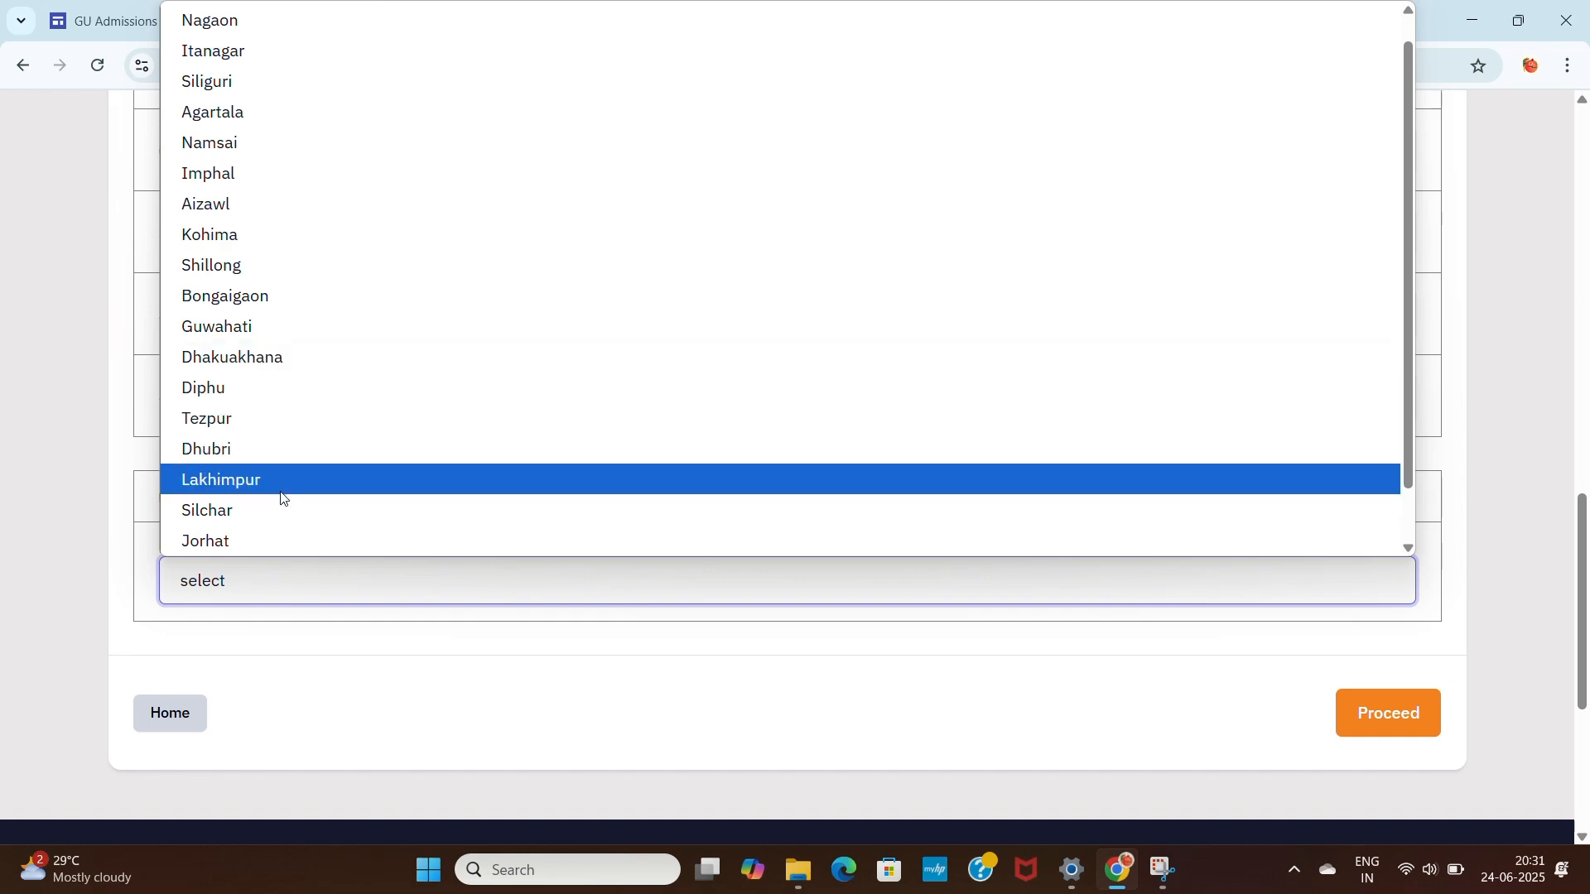
{"action": "left_click", "coordinate": [254, 532]}
{"action": "scroll", "coordinate": [1250, 625], "scroll_direction": "up", "scroll_amount": 7}
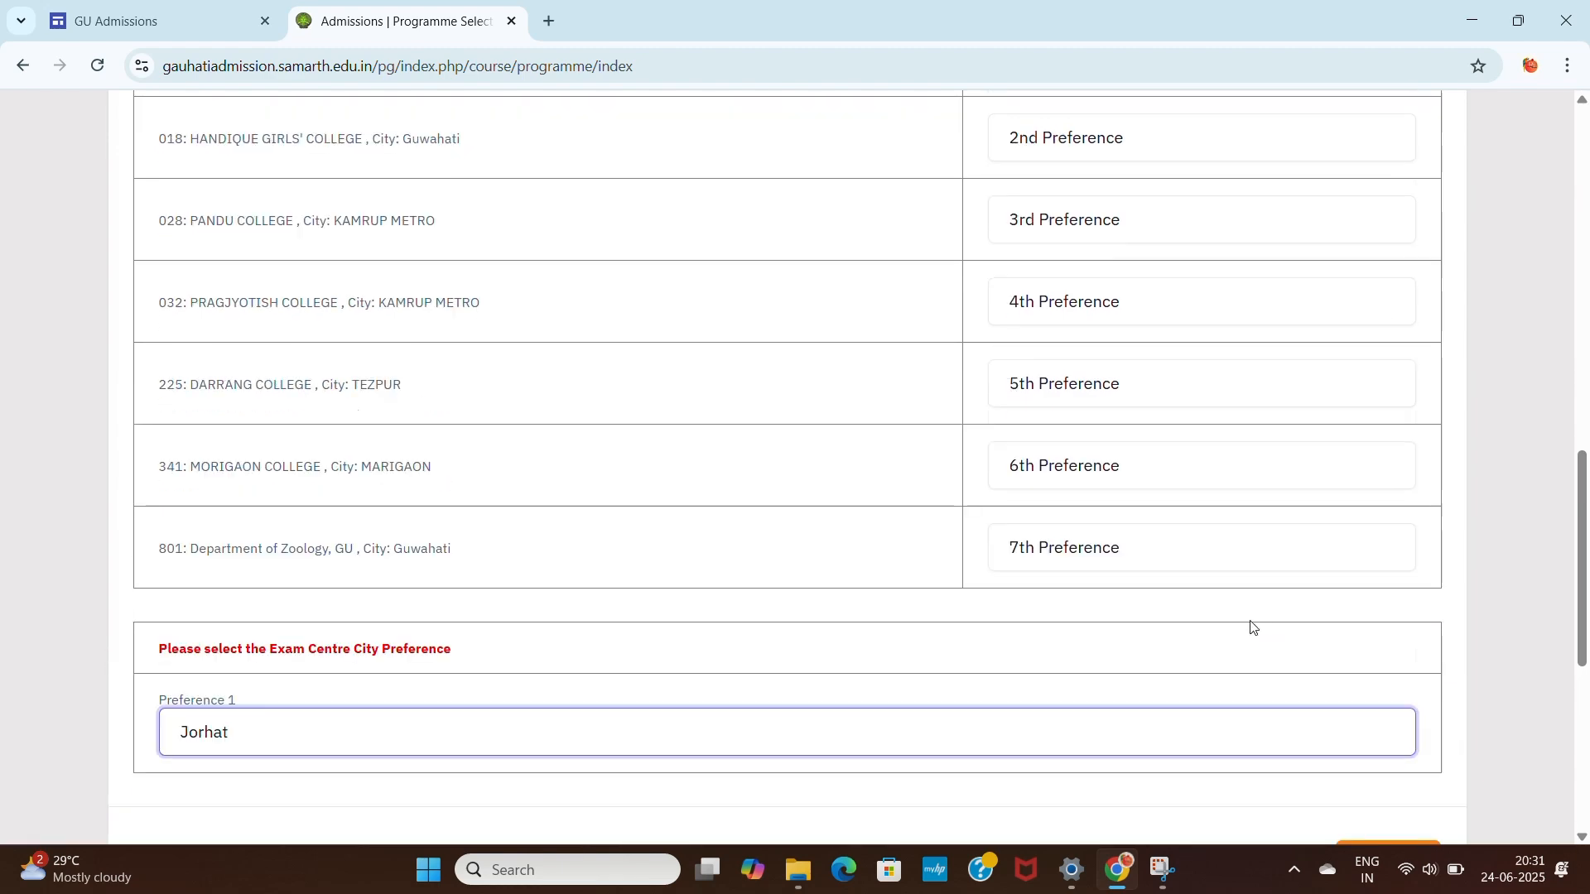
{"action": "scroll", "coordinate": [1232, 620], "scroll_direction": "up", "scroll_amount": 7}
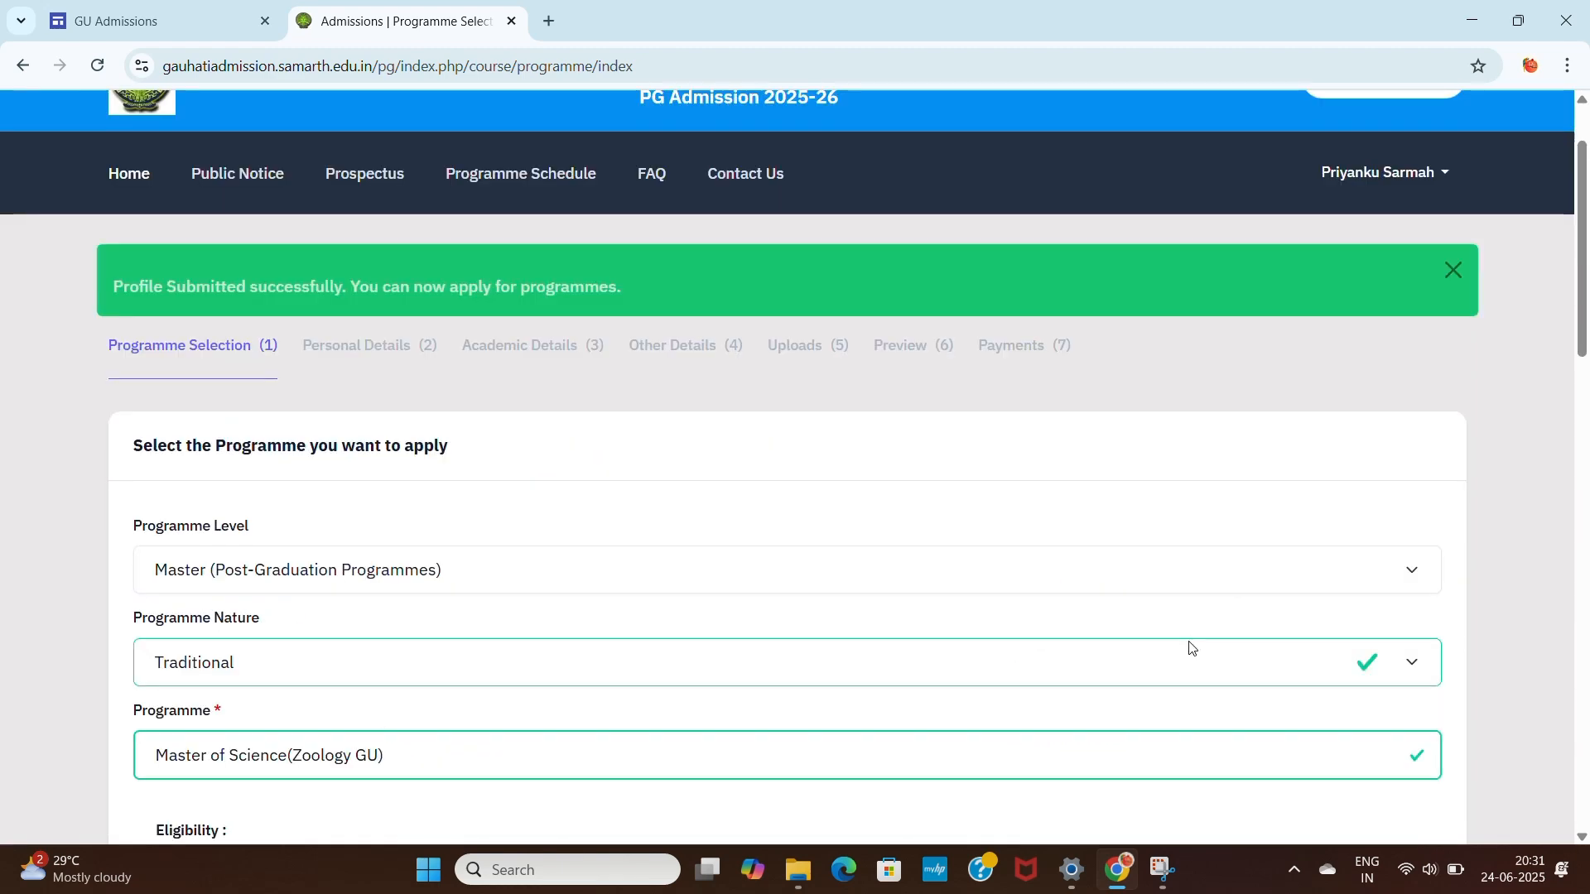
{"action": "scroll", "coordinate": [1201, 646], "scroll_direction": "down", "scroll_amount": 15}
{"action": "left_click", "coordinate": [1388, 601]}
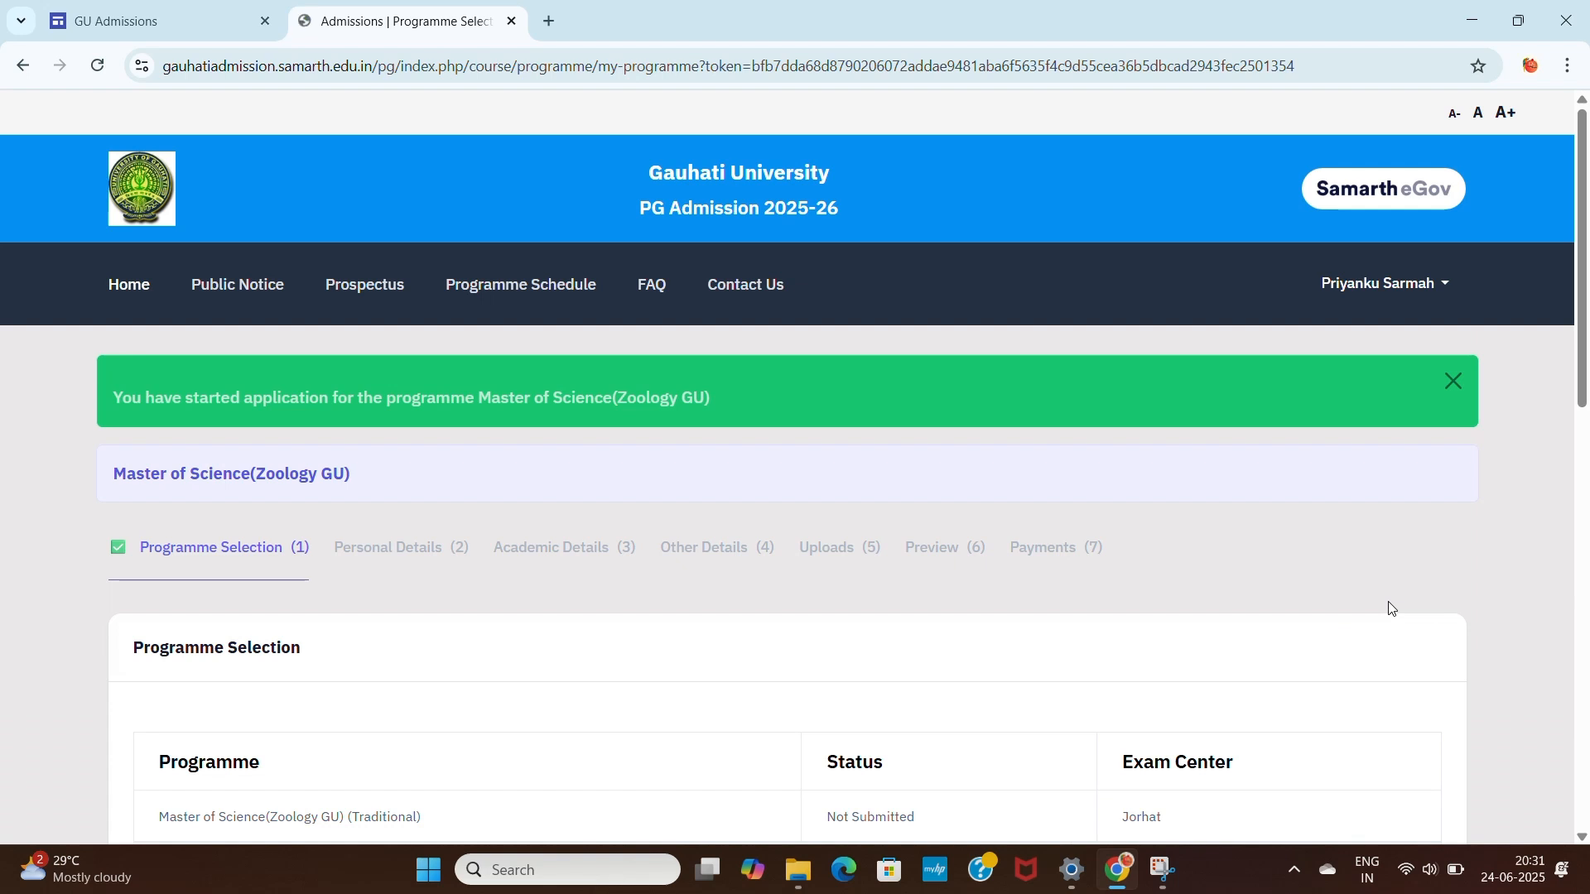
Step: Review the saved Zoology programme selection and reopen its college preferences for updating
{"action": "scroll", "coordinate": [969, 683], "scroll_direction": "down", "scroll_amount": 6}
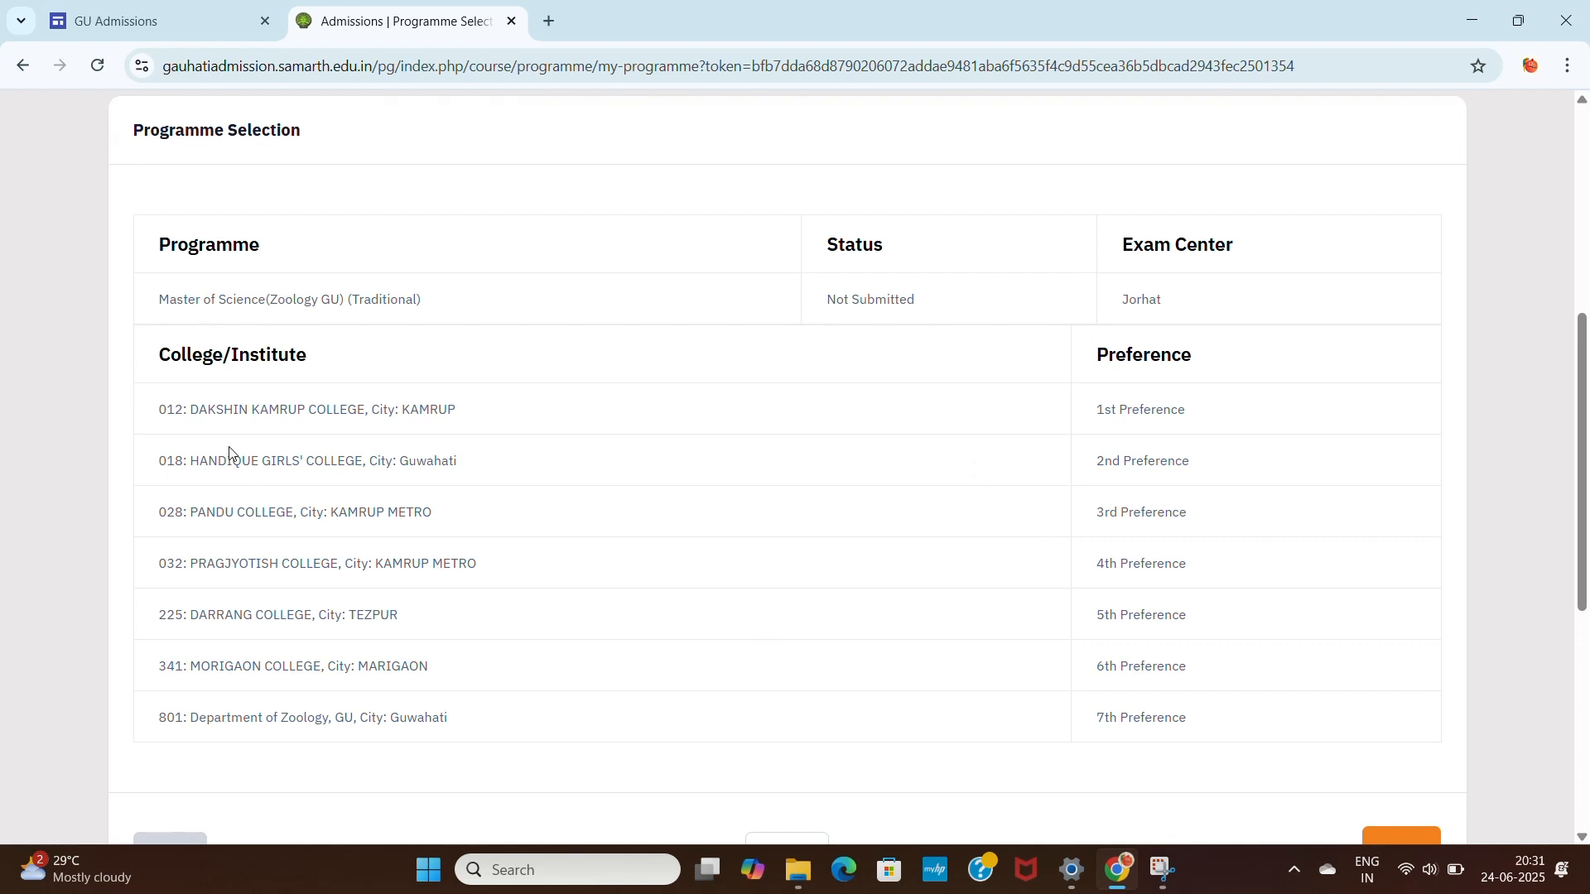
{"action": "scroll", "coordinate": [596, 584], "scroll_direction": "down", "scroll_amount": 1}
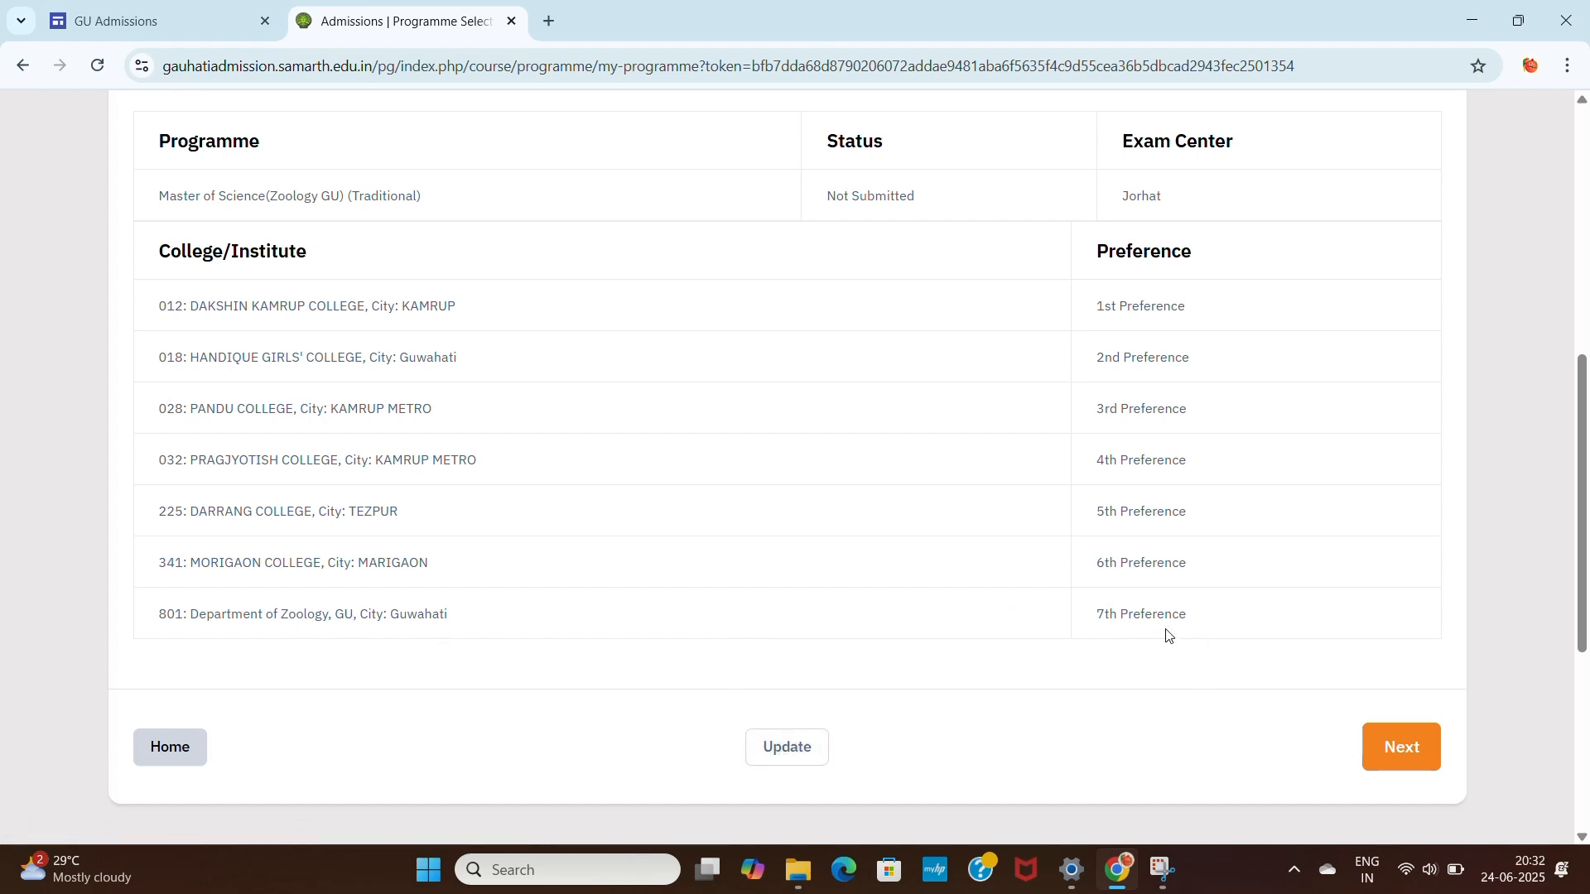
{"action": "left_click", "coordinate": [782, 748]}
{"action": "scroll", "coordinate": [861, 721], "scroll_direction": "down", "scroll_amount": 1}
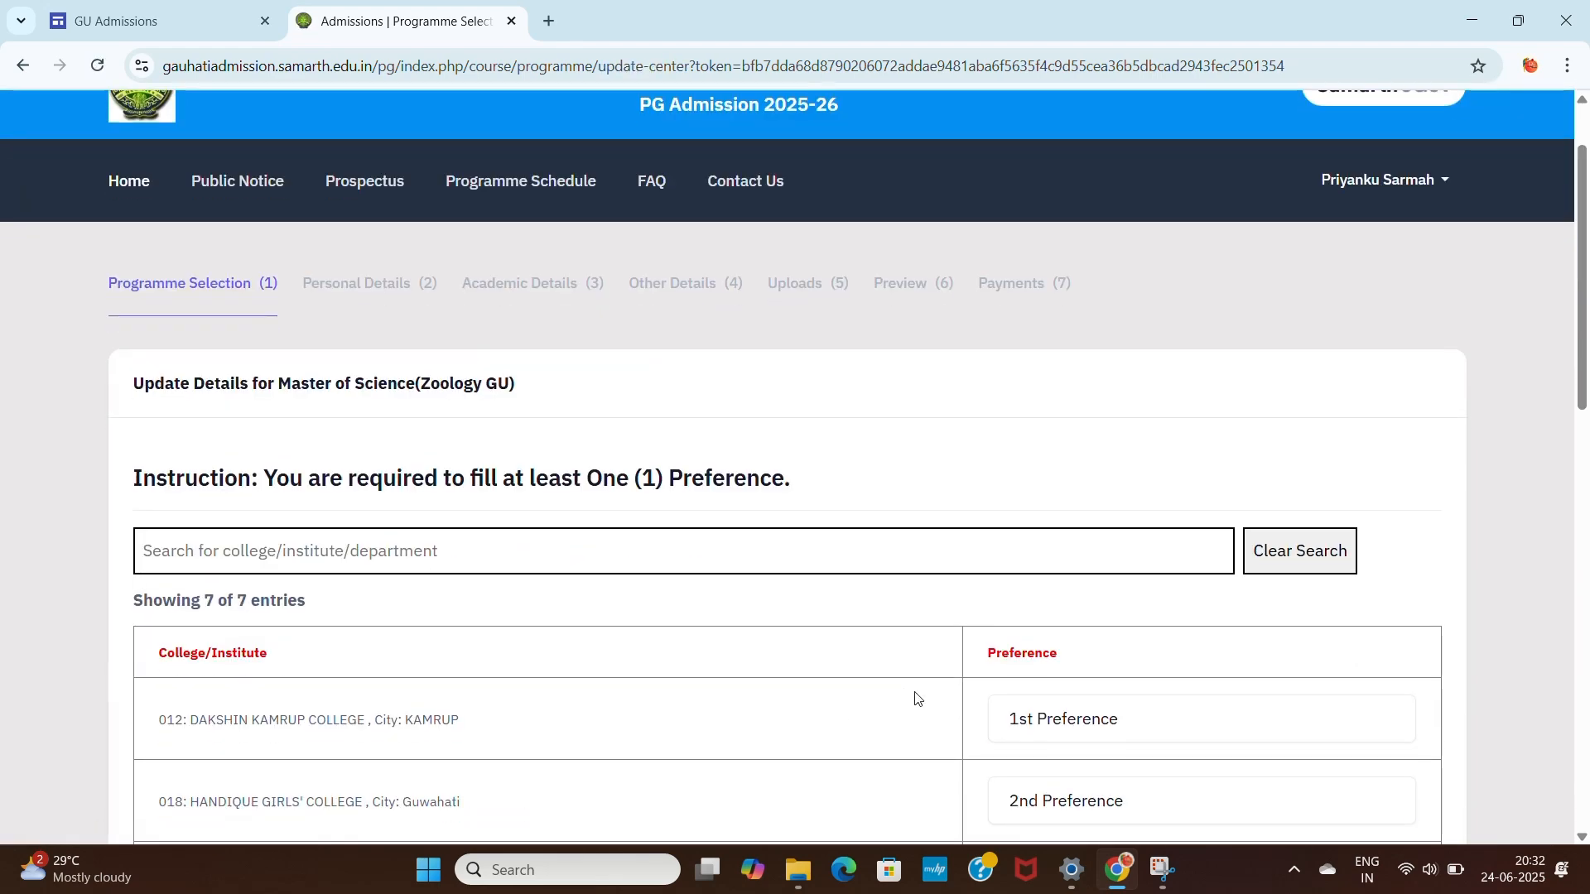
{"action": "scroll", "coordinate": [932, 683], "scroll_direction": "up", "scroll_amount": 1}
{"action": "scroll", "coordinate": [932, 682], "scroll_direction": "down", "scroll_amount": 5}
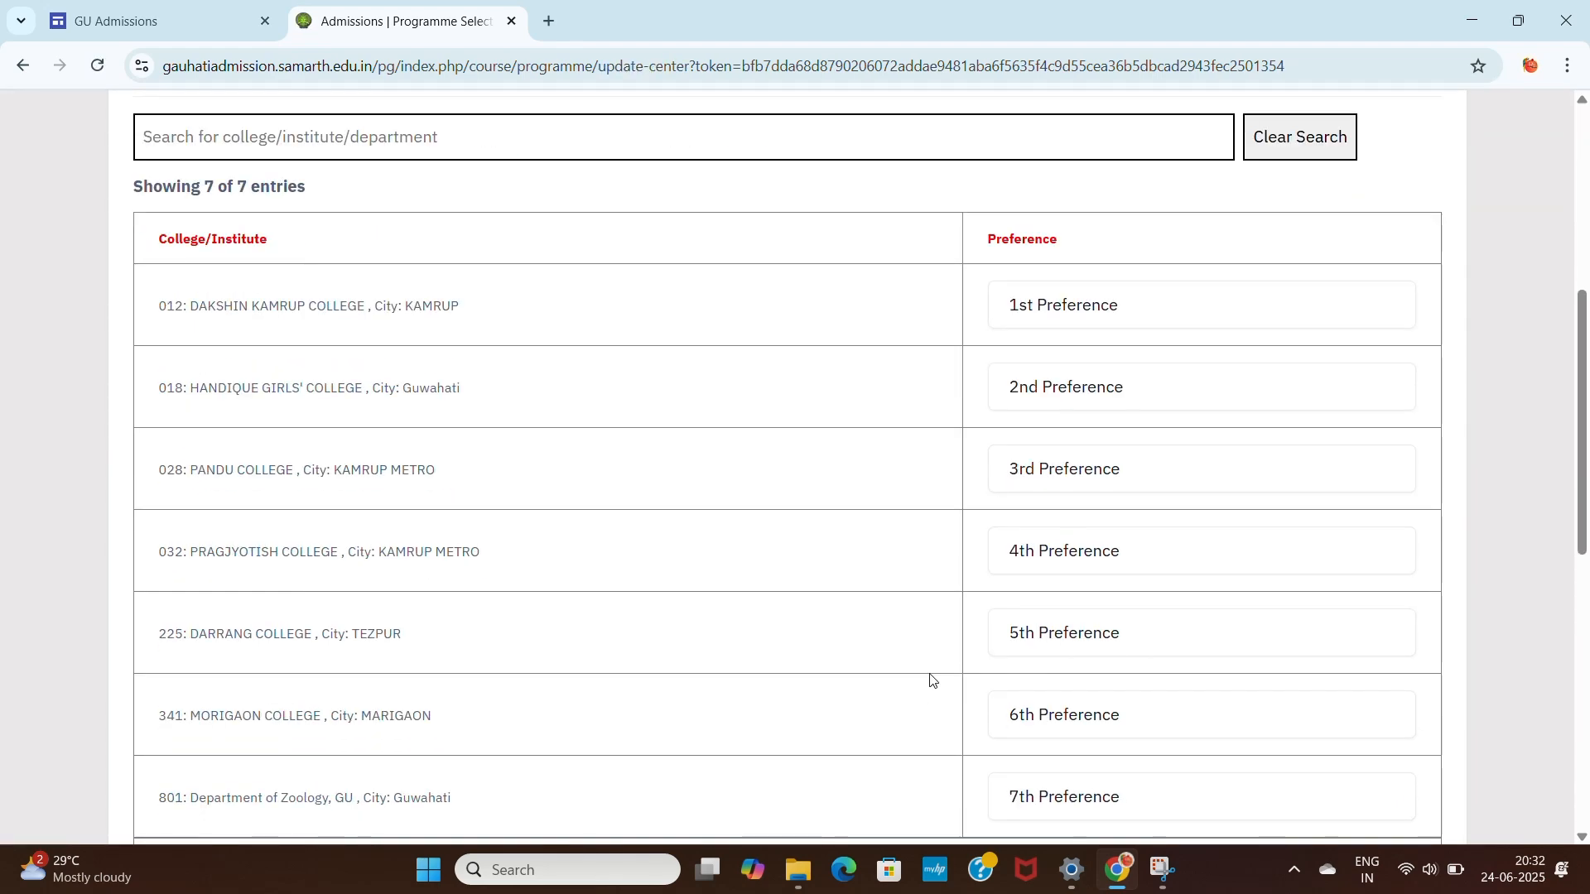
{"action": "scroll", "coordinate": [932, 682], "scroll_direction": "down", "scroll_amount": 2}
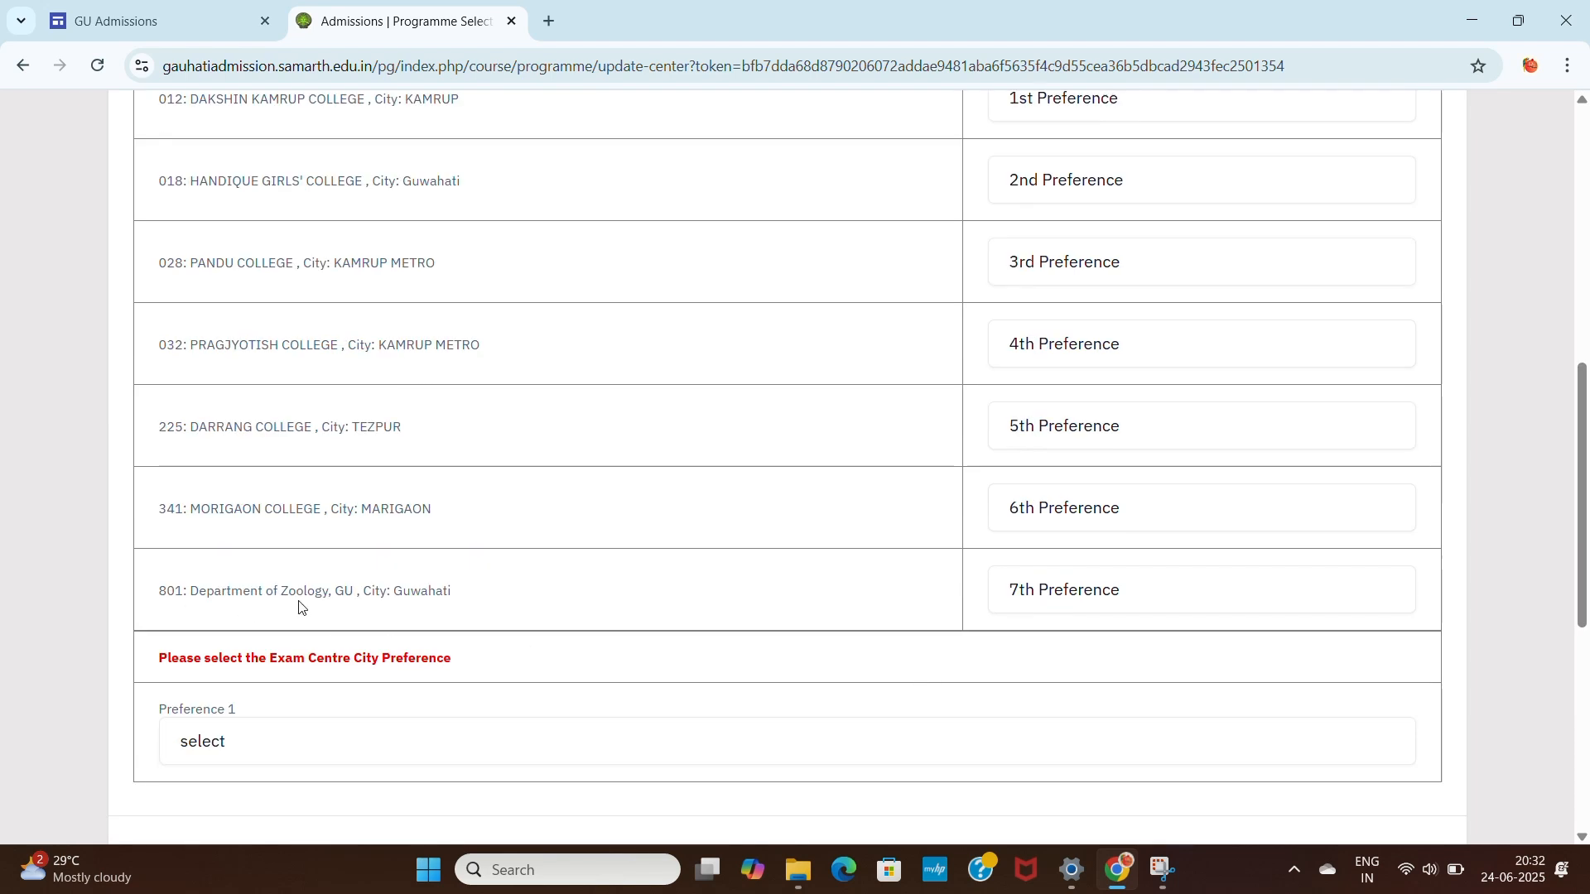
Step: Try to change the Department of Zoology, GU to 1st Preference
{"action": "left_click", "coordinate": [1131, 586]}
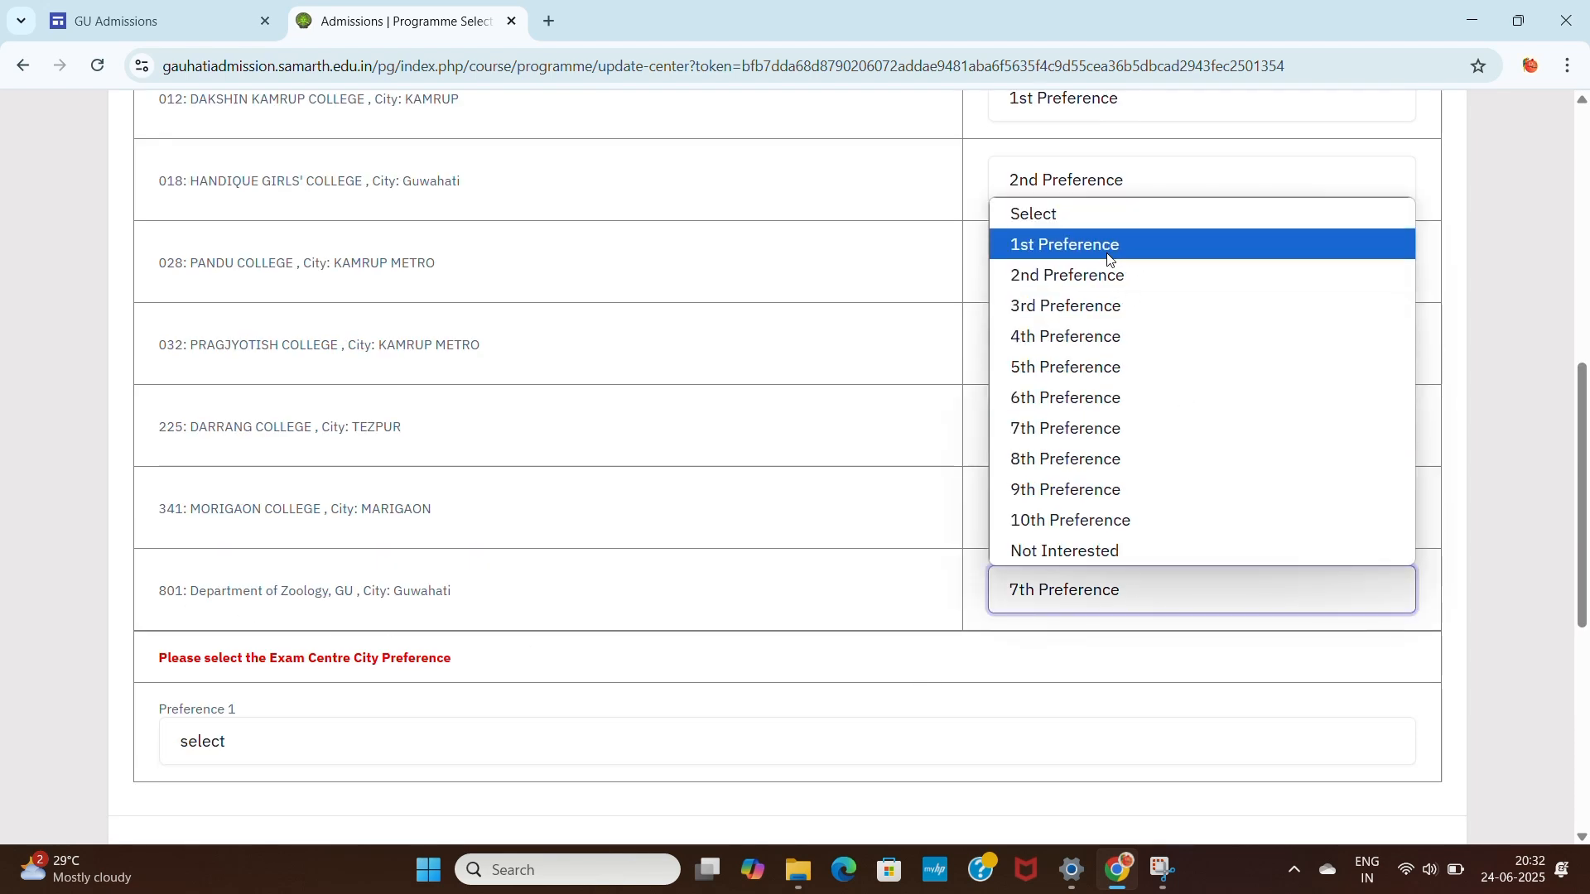
{"action": "left_click", "coordinate": [1109, 256]}
{"action": "left_click", "coordinate": [975, 192]}
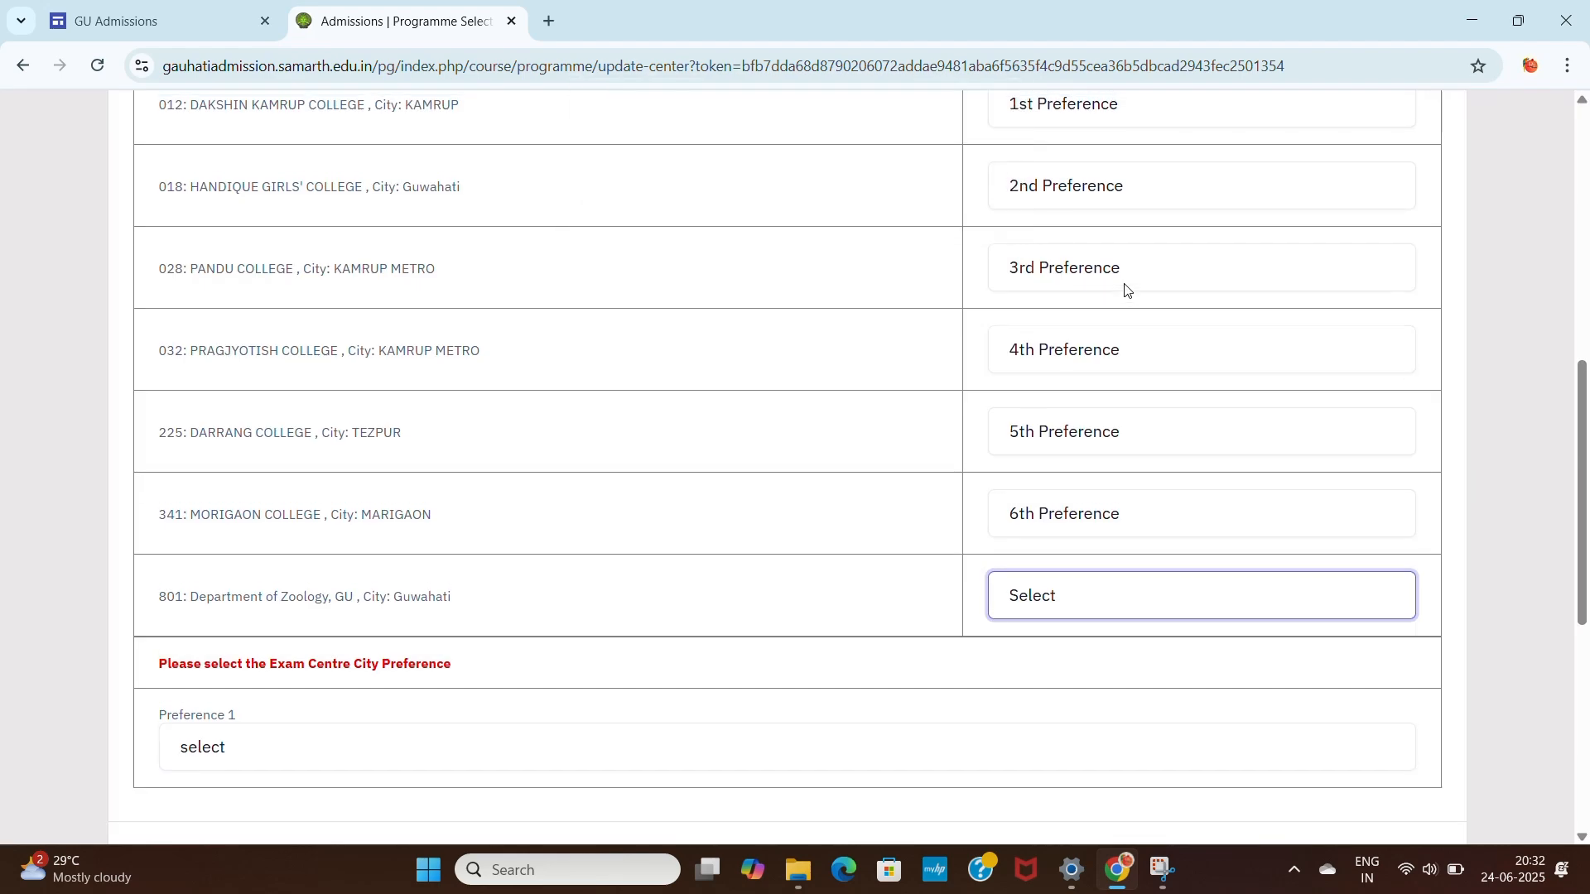
Step: Change Dakshin Kamrup College to 7th Preference and the Department of Zoology, GU to 1st Preference
{"action": "scroll", "coordinate": [1101, 315], "scroll_direction": "up", "scroll_amount": 3}
{"action": "left_click", "coordinate": [1085, 319]}
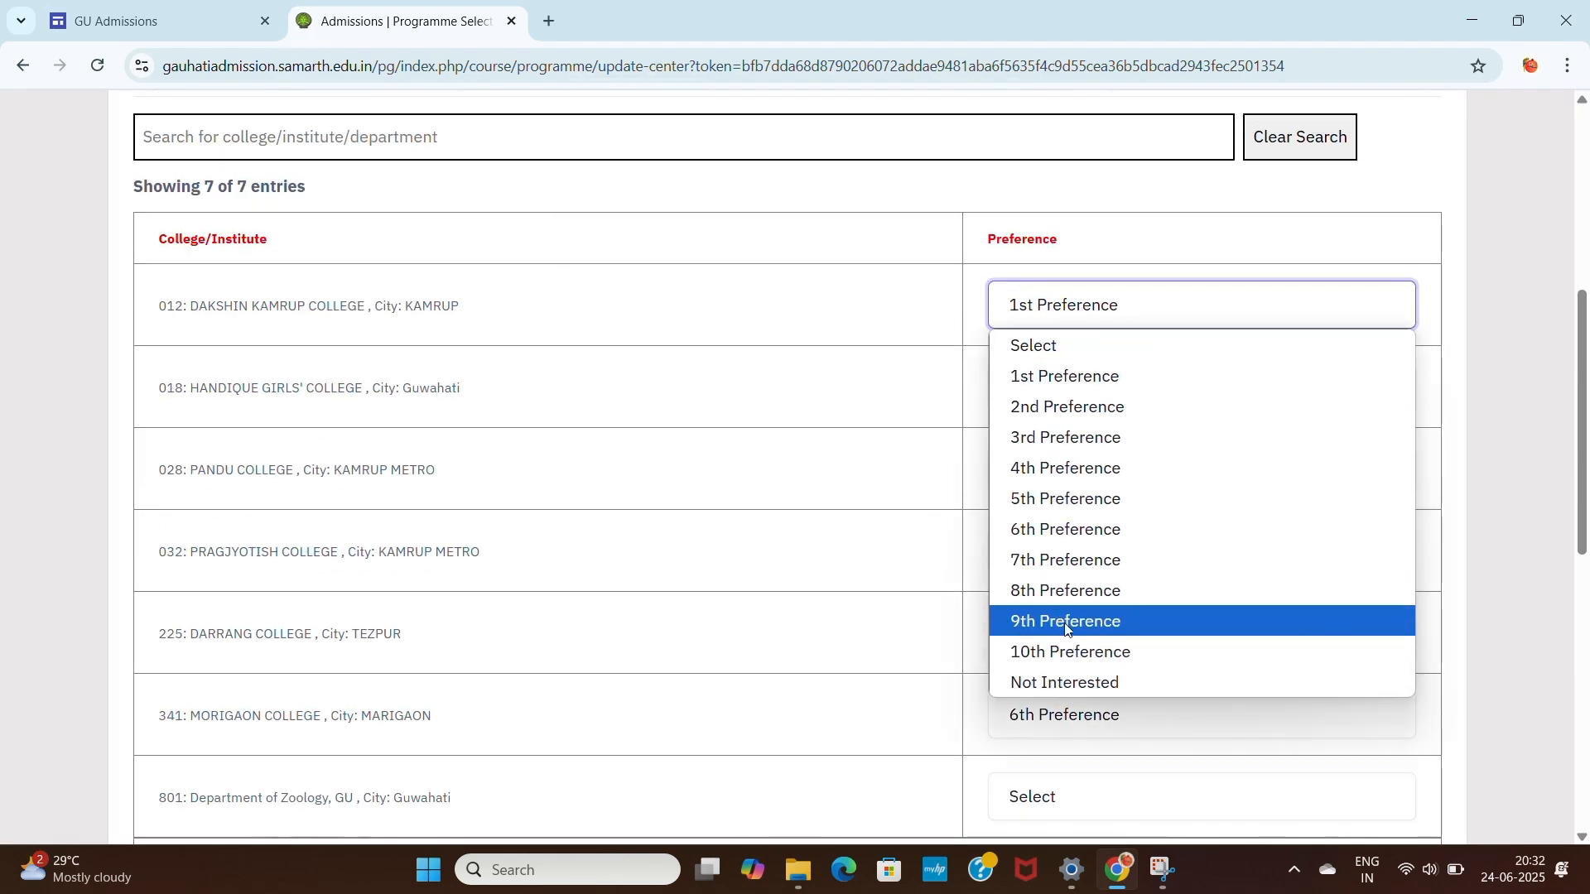
{"action": "left_click", "coordinate": [1058, 558]}
{"action": "scroll", "coordinate": [894, 560], "scroll_direction": "down", "scroll_amount": 5}
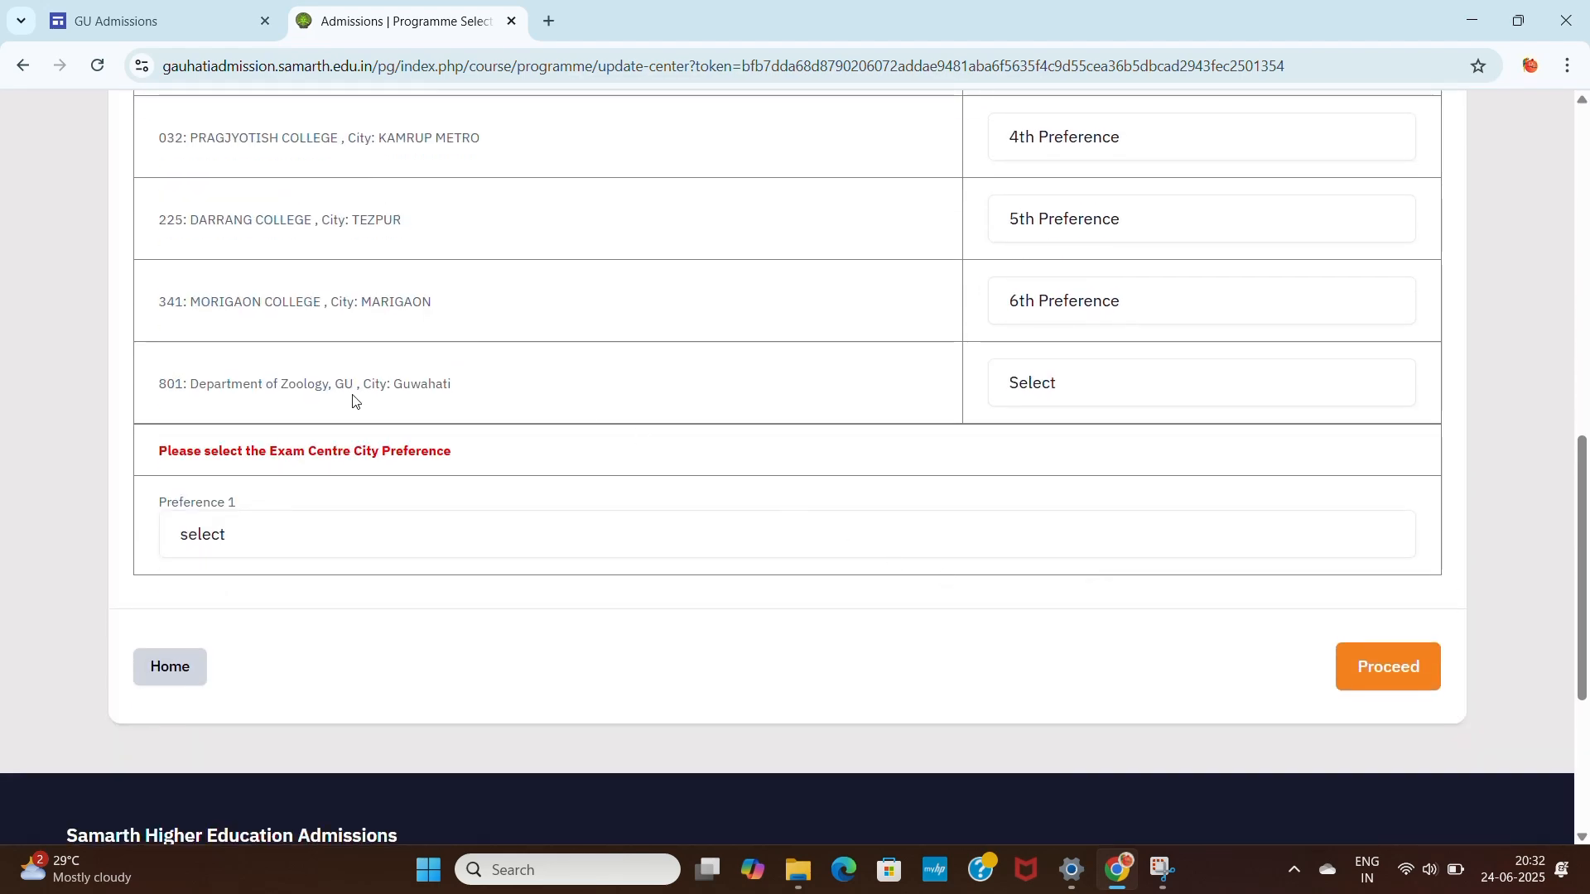
{"action": "left_click", "coordinate": [1085, 385]}
{"action": "left_click", "coordinate": [1077, 457]}
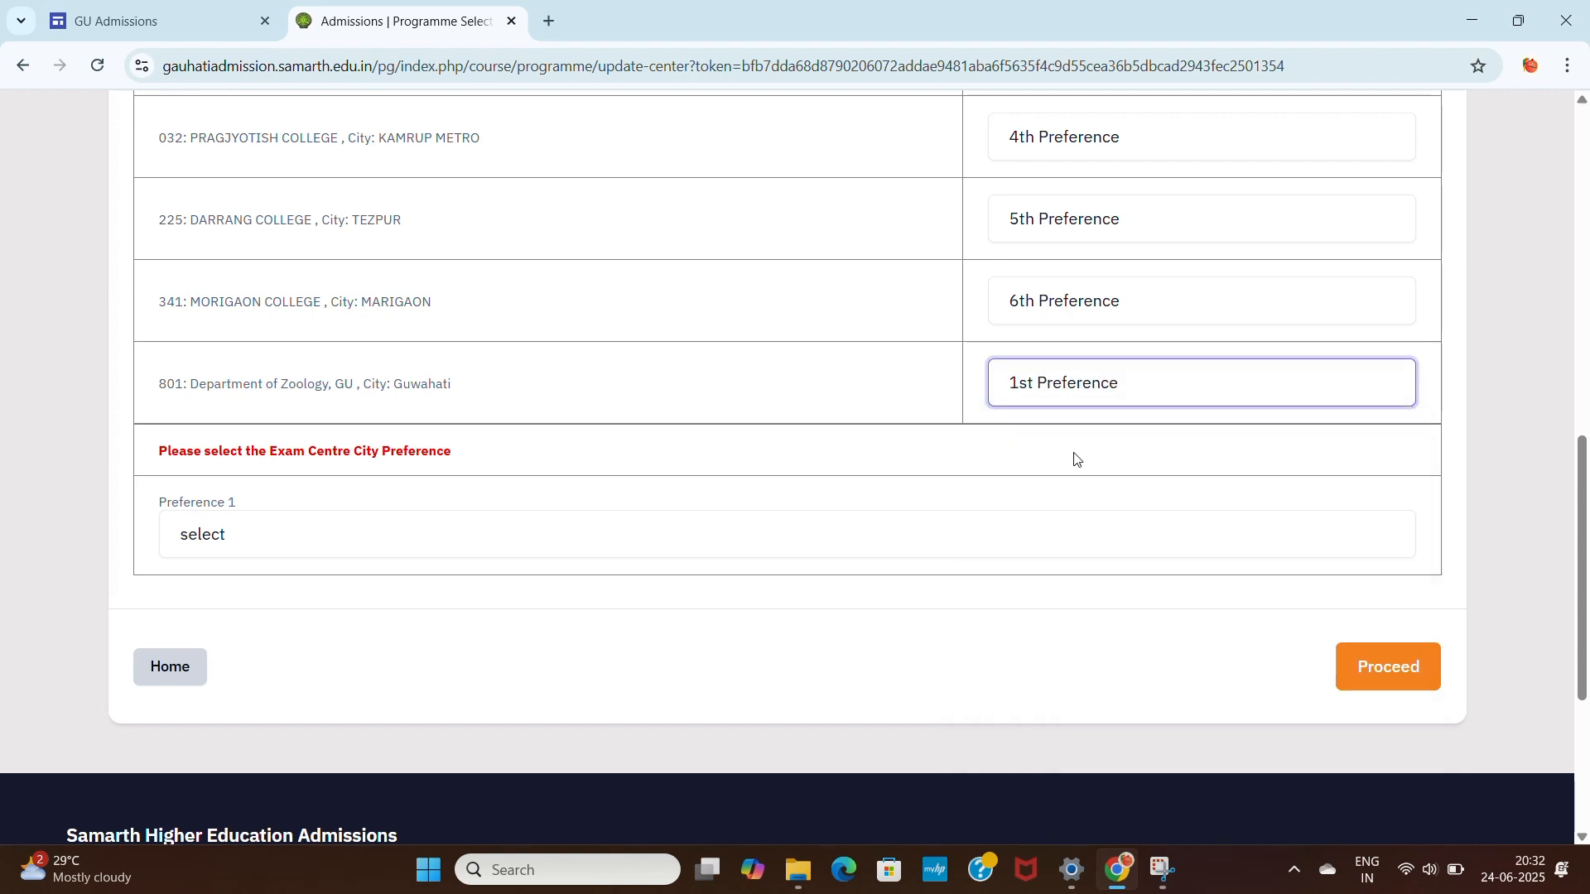
Step: Select Jorhat again as the exam centre city and submit the updated preferences
{"action": "left_click", "coordinate": [580, 547]}
{"action": "scroll", "coordinate": [431, 423], "scroll_direction": "down", "scroll_amount": 1}
{"action": "left_click", "coordinate": [356, 429]}
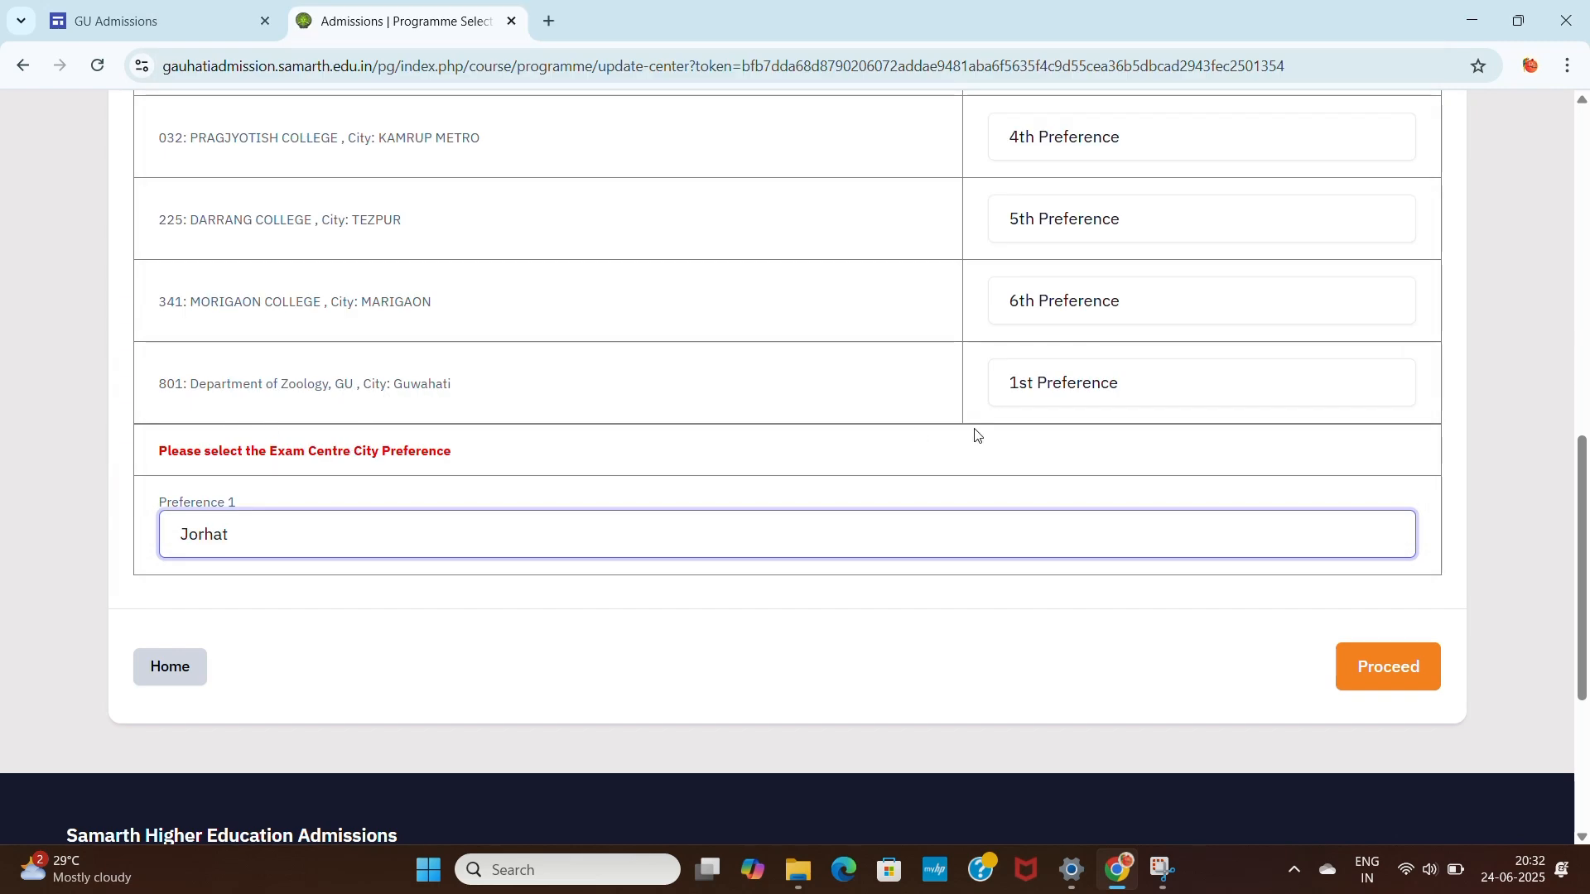
{"action": "left_click", "coordinate": [1391, 681]}
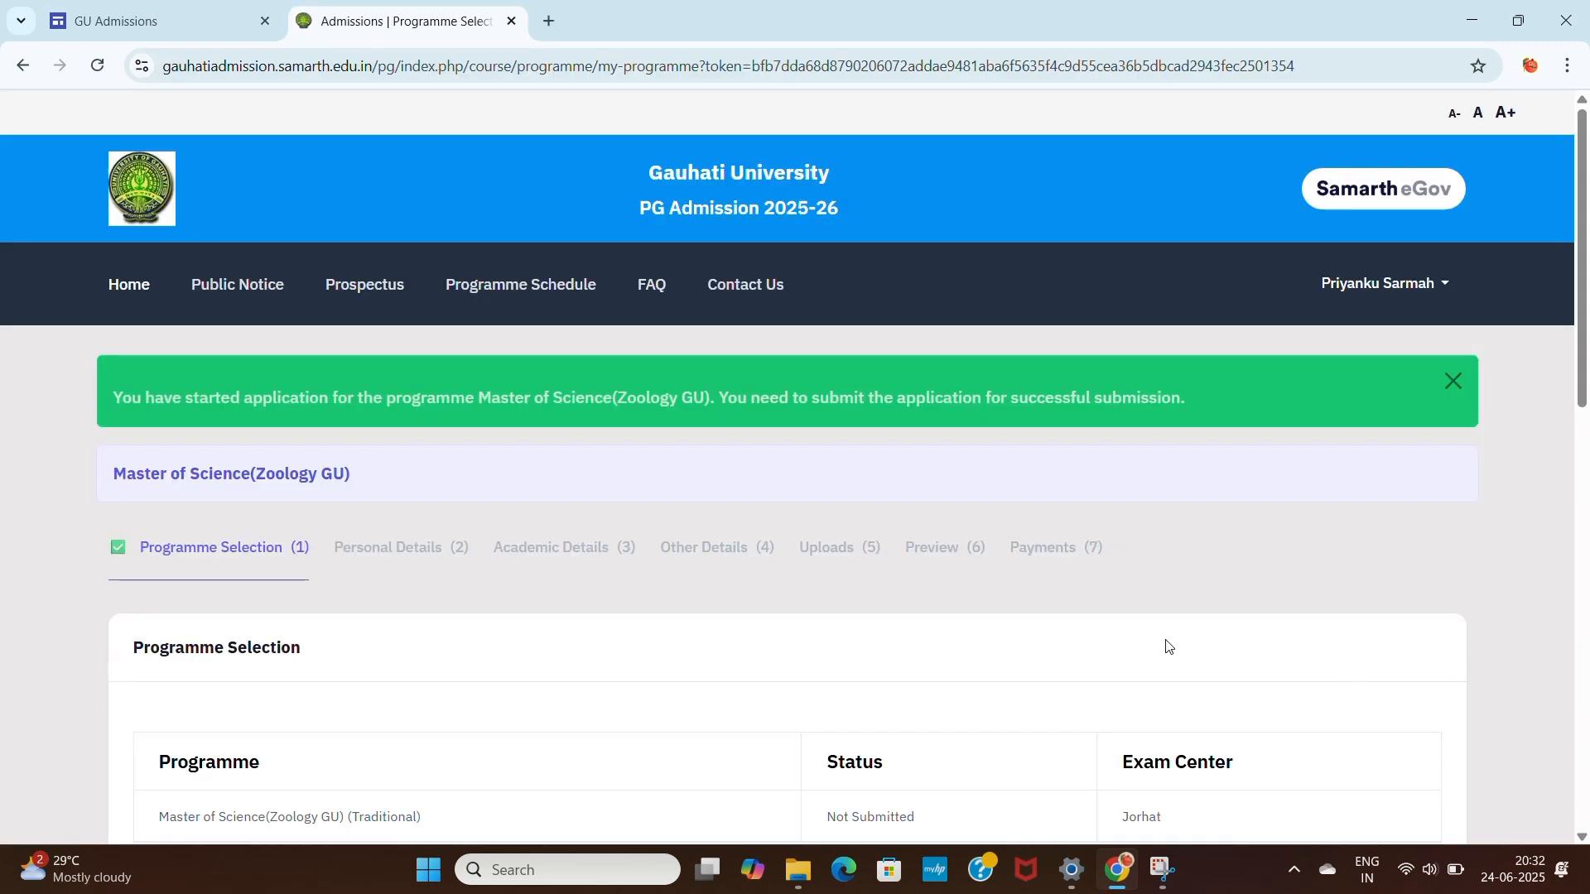
Step: Examine the updated programme selection, its exam centre and the new order of college preferences
{"action": "scroll", "coordinate": [1164, 642], "scroll_direction": "down", "scroll_amount": 3}
{"action": "scroll", "coordinate": [1180, 643], "scroll_direction": "down", "scroll_amount": 1}
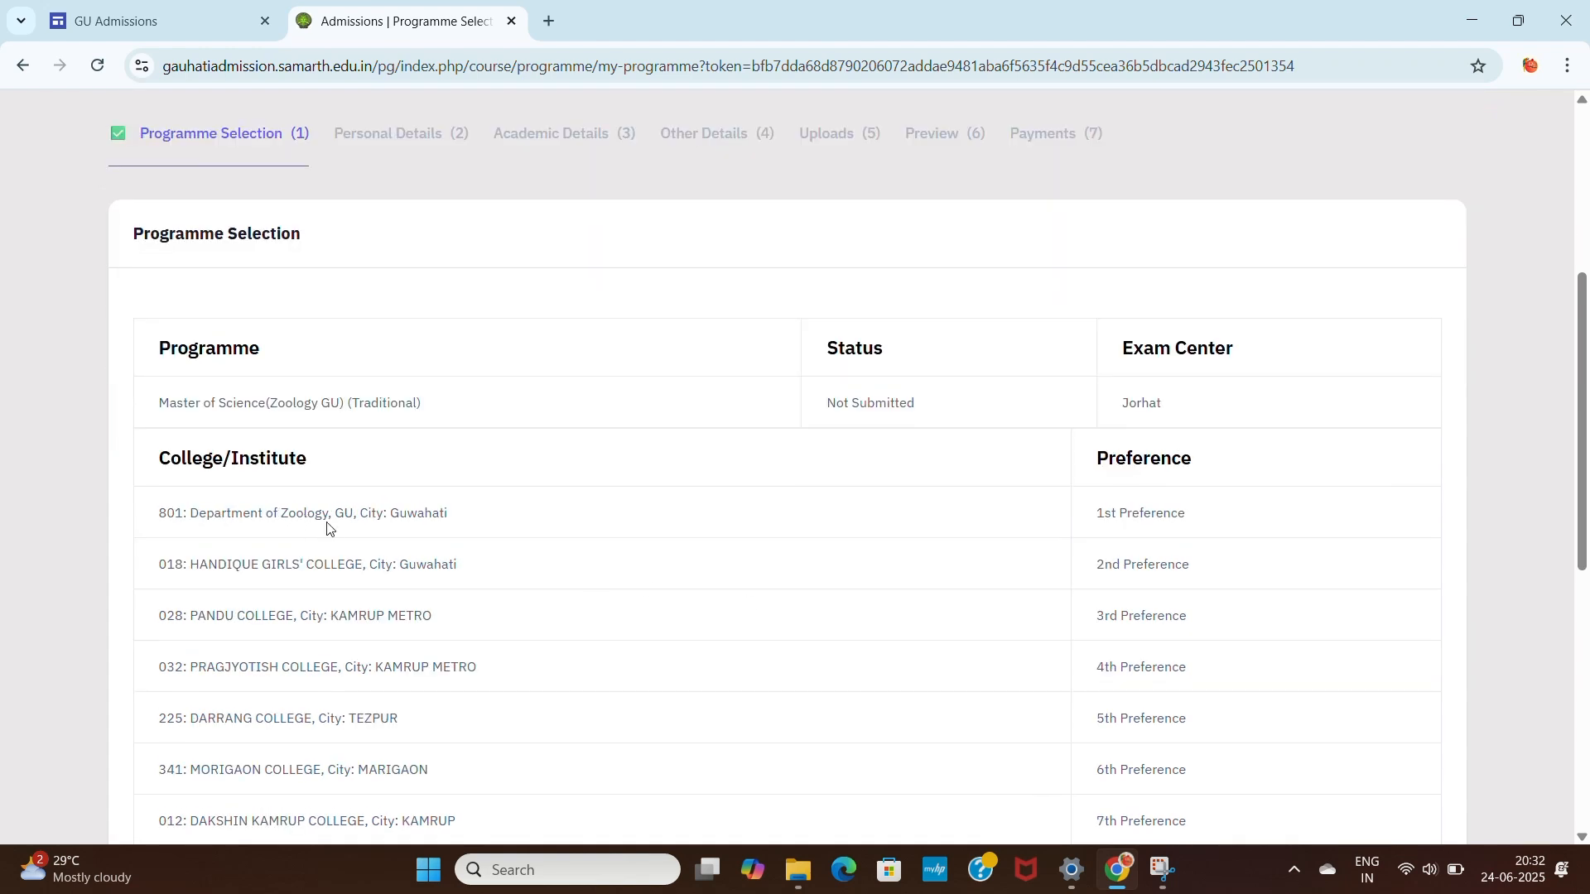
{"action": "scroll", "coordinate": [1270, 519], "scroll_direction": "down", "scroll_amount": 1}
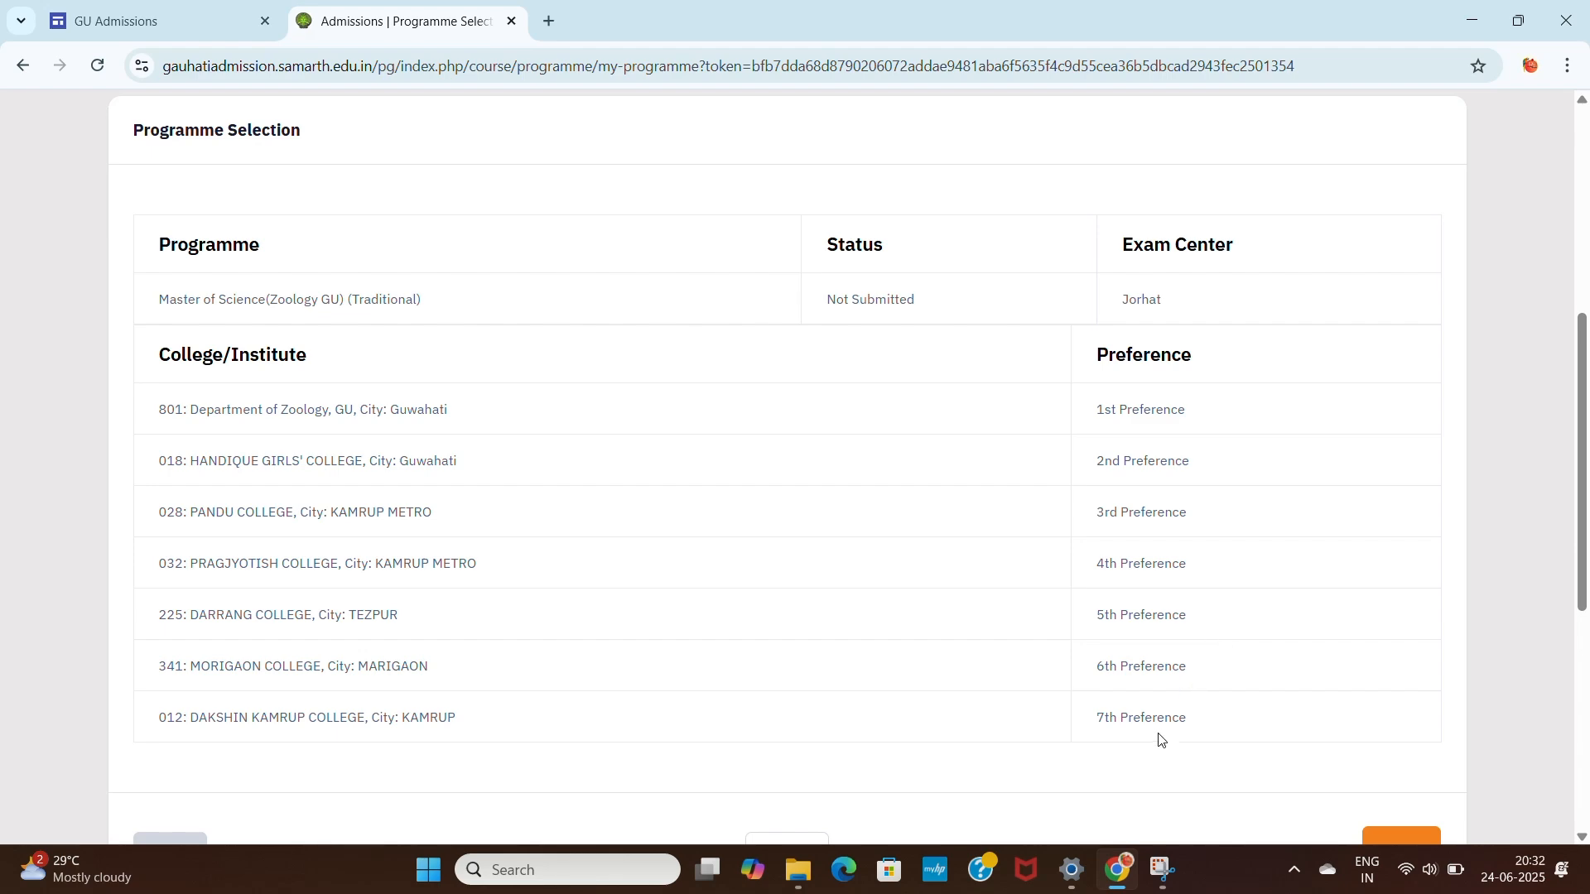
{"action": "scroll", "coordinate": [1193, 672], "scroll_direction": "down", "scroll_amount": 2}
{"action": "scroll", "coordinate": [983, 522], "scroll_direction": "up", "scroll_amount": 5}
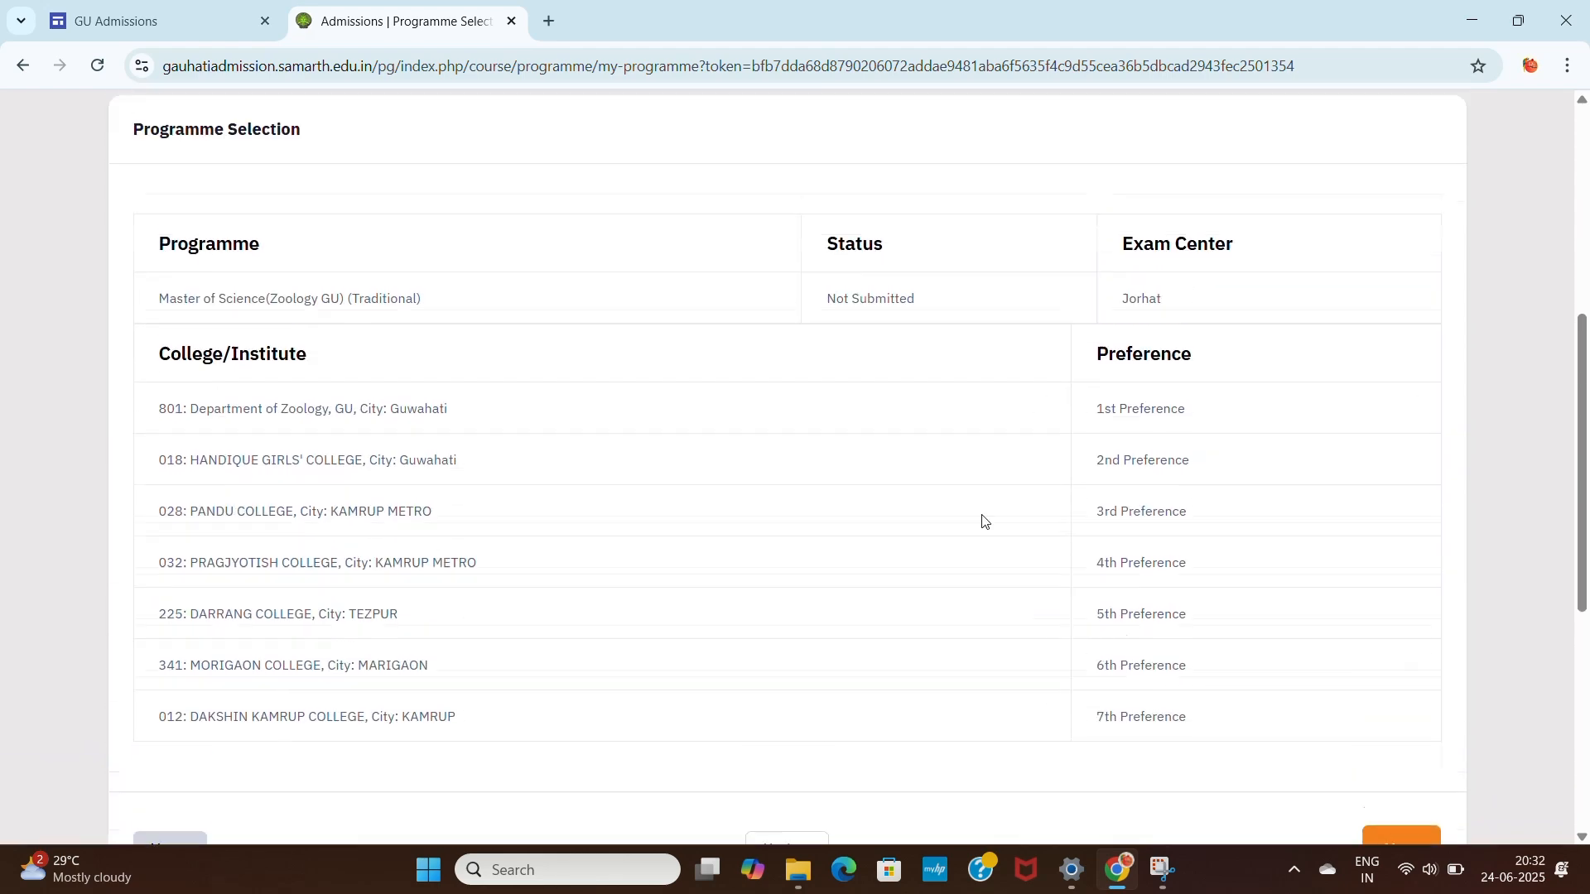
{"action": "scroll", "coordinate": [1029, 515], "scroll_direction": "down", "scroll_amount": 2}
{"action": "scroll", "coordinate": [1257, 611], "scroll_direction": "down", "scroll_amount": 3}
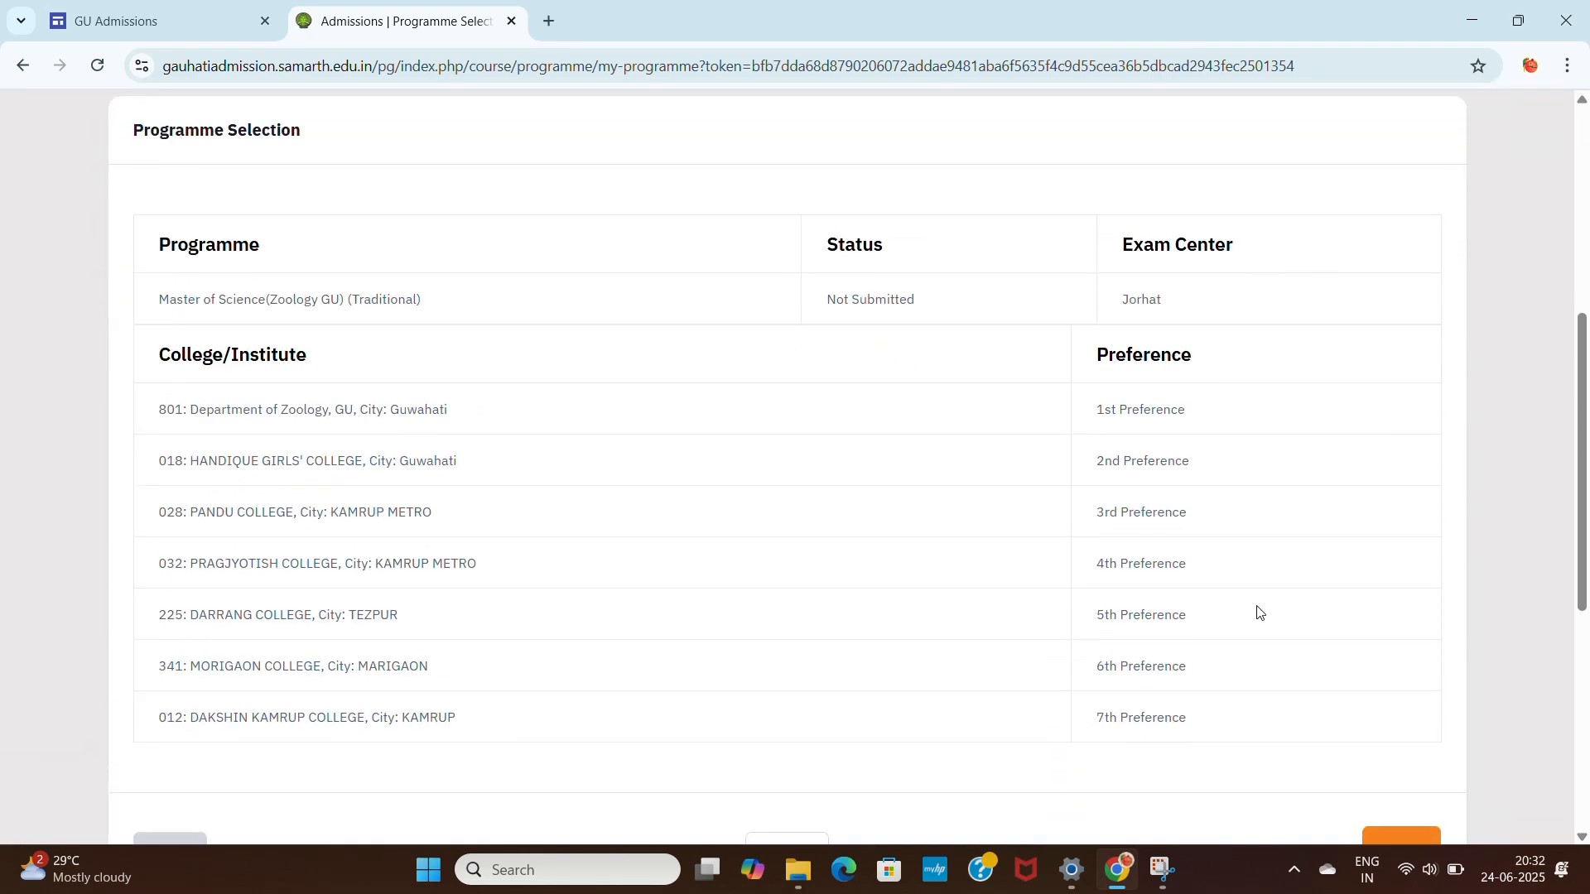
Step: Continue past the programme selection and the Personal Details preview to the Academic Details stage
{"action": "left_click", "coordinate": [1391, 654]}
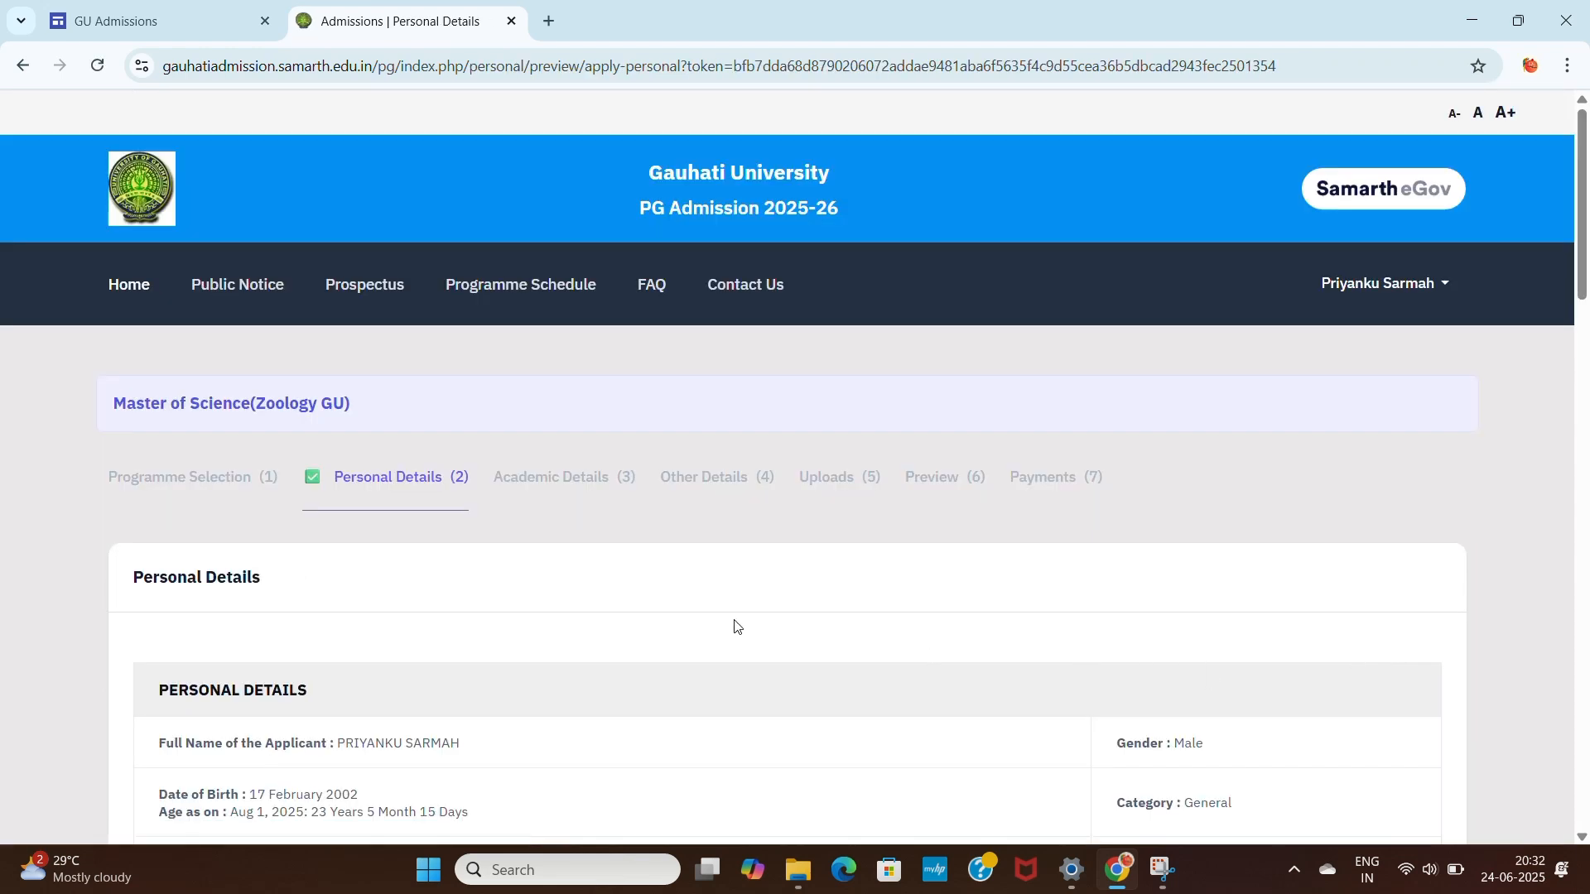
{"action": "scroll", "coordinate": [752, 615], "scroll_direction": "down", "scroll_amount": 15}
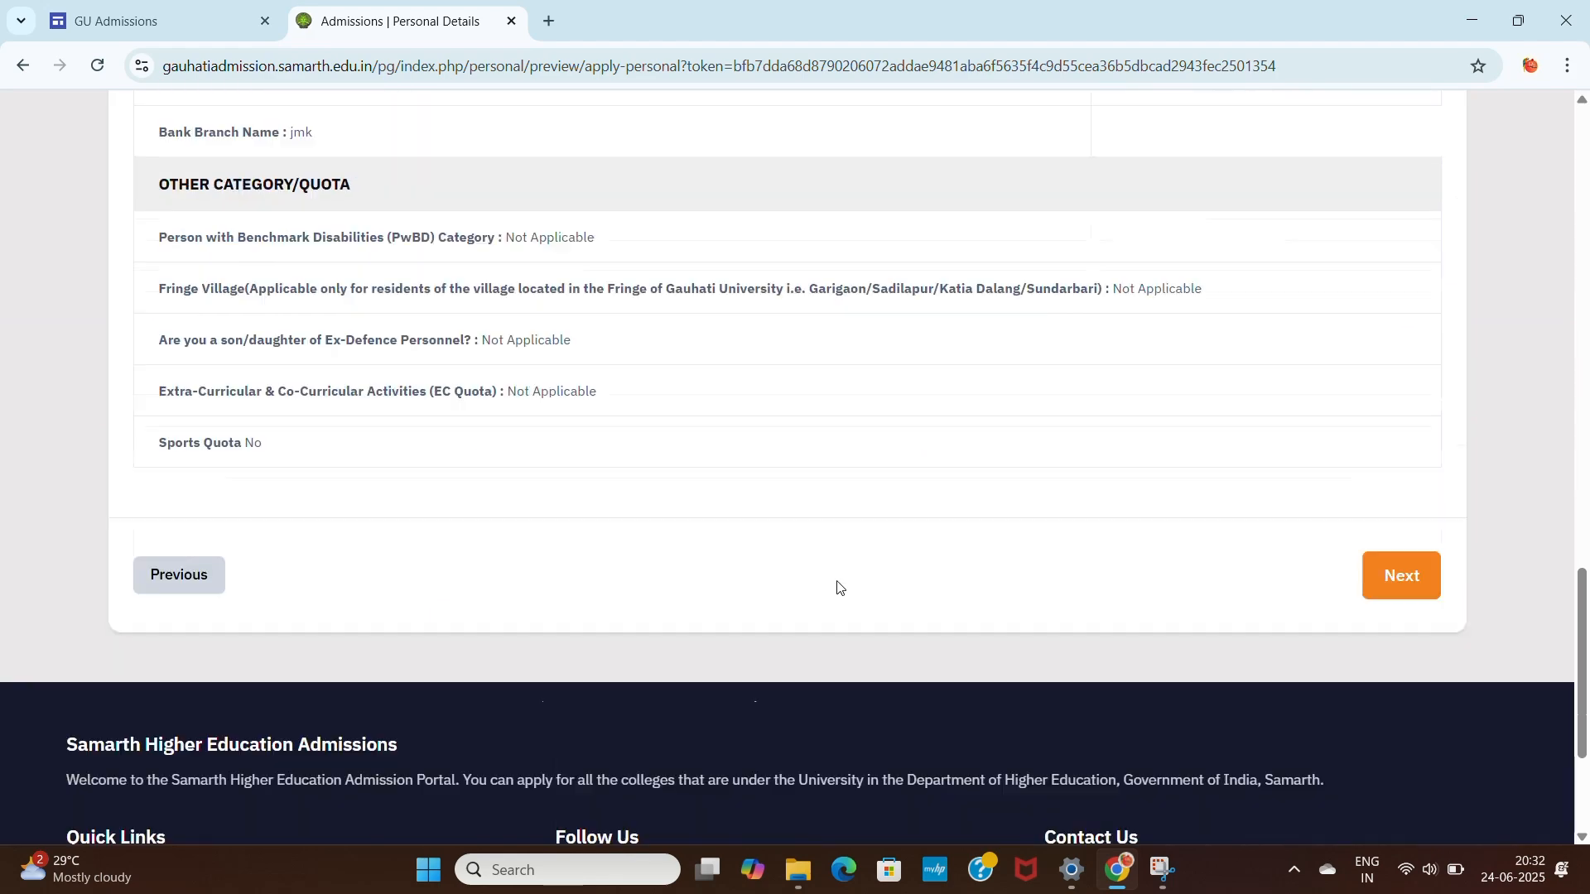
{"action": "left_click", "coordinate": [1420, 314]}
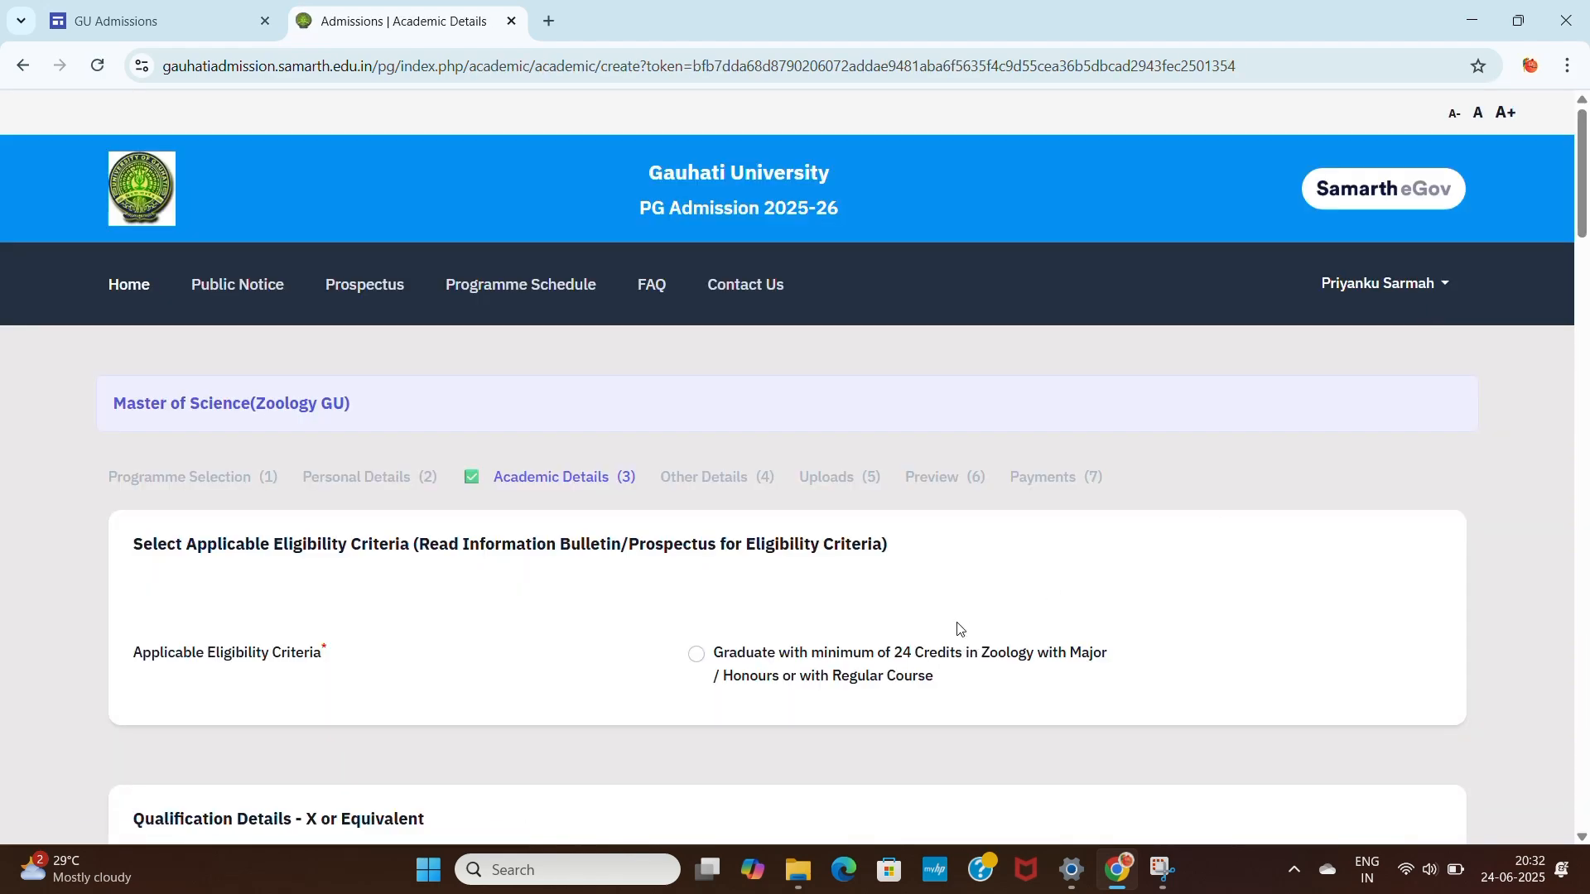
Step: Select the eligibility criterion of a graduate with minimum 24 Credits in Zoology and go to the Class X qualification details
{"action": "scroll", "coordinate": [532, 543], "scroll_direction": "down", "scroll_amount": 1}
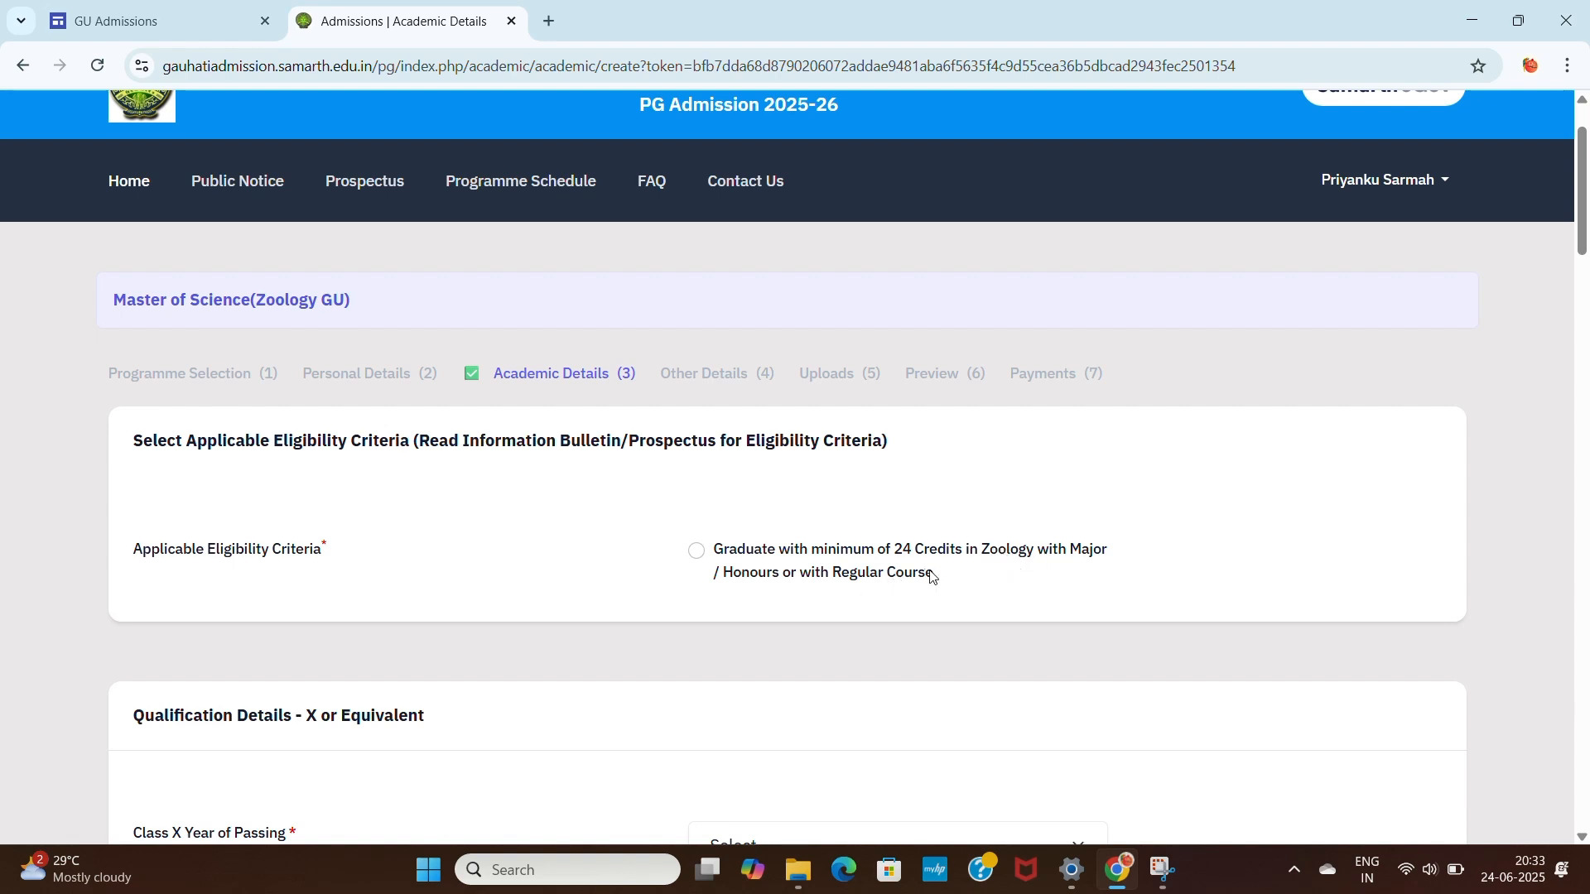
{"action": "left_click", "coordinate": [700, 555]}
{"action": "scroll", "coordinate": [894, 568], "scroll_direction": "down", "scroll_amount": 1}
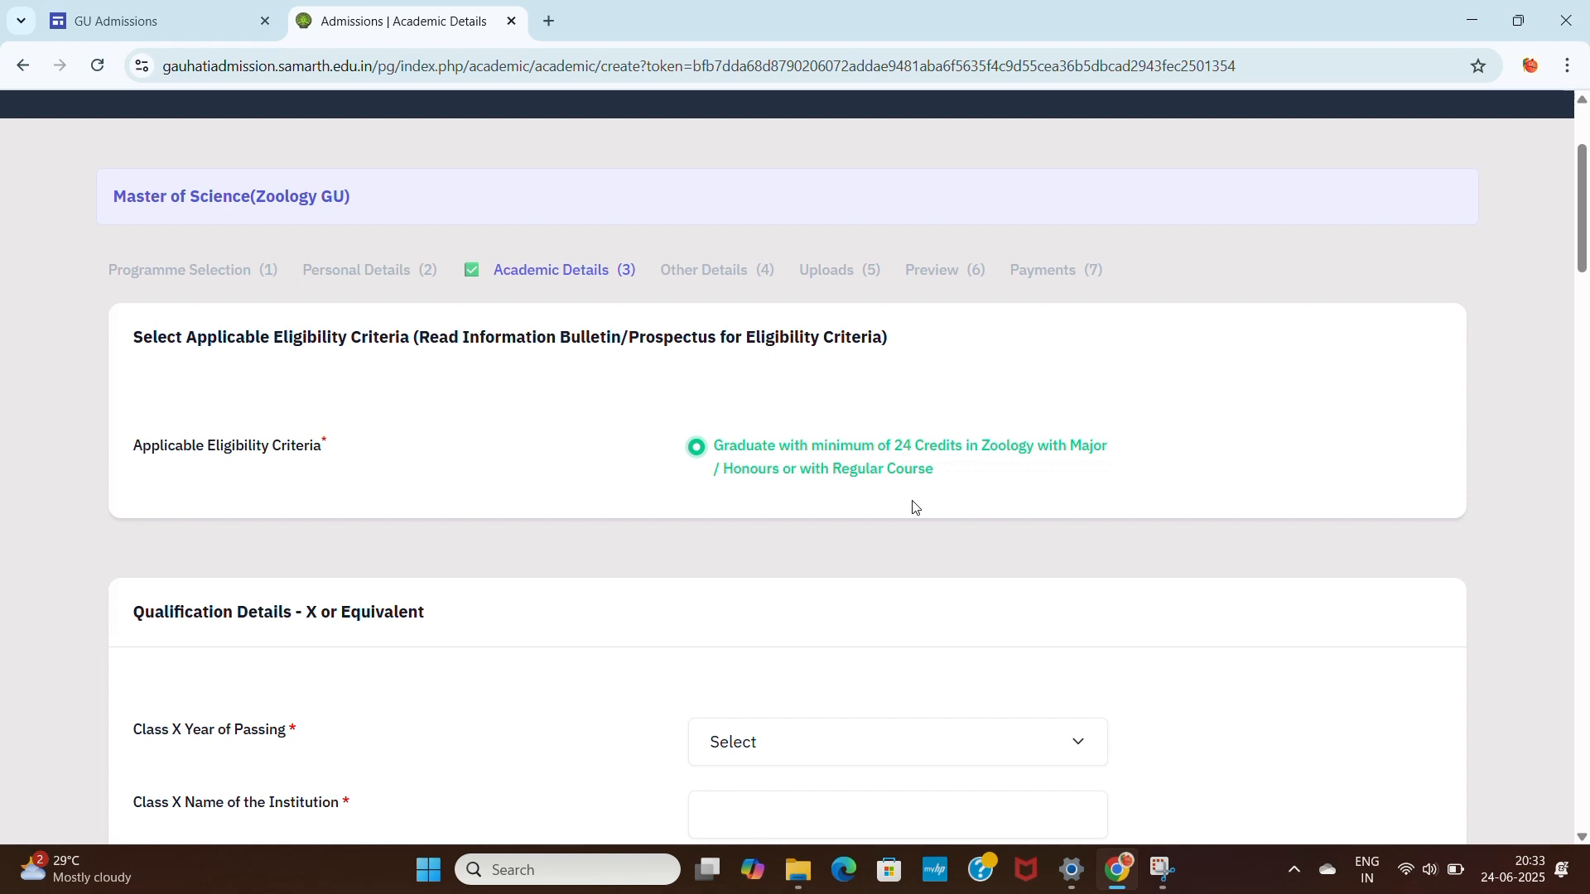
{"action": "scroll", "coordinate": [914, 505], "scroll_direction": "down", "scroll_amount": 1}
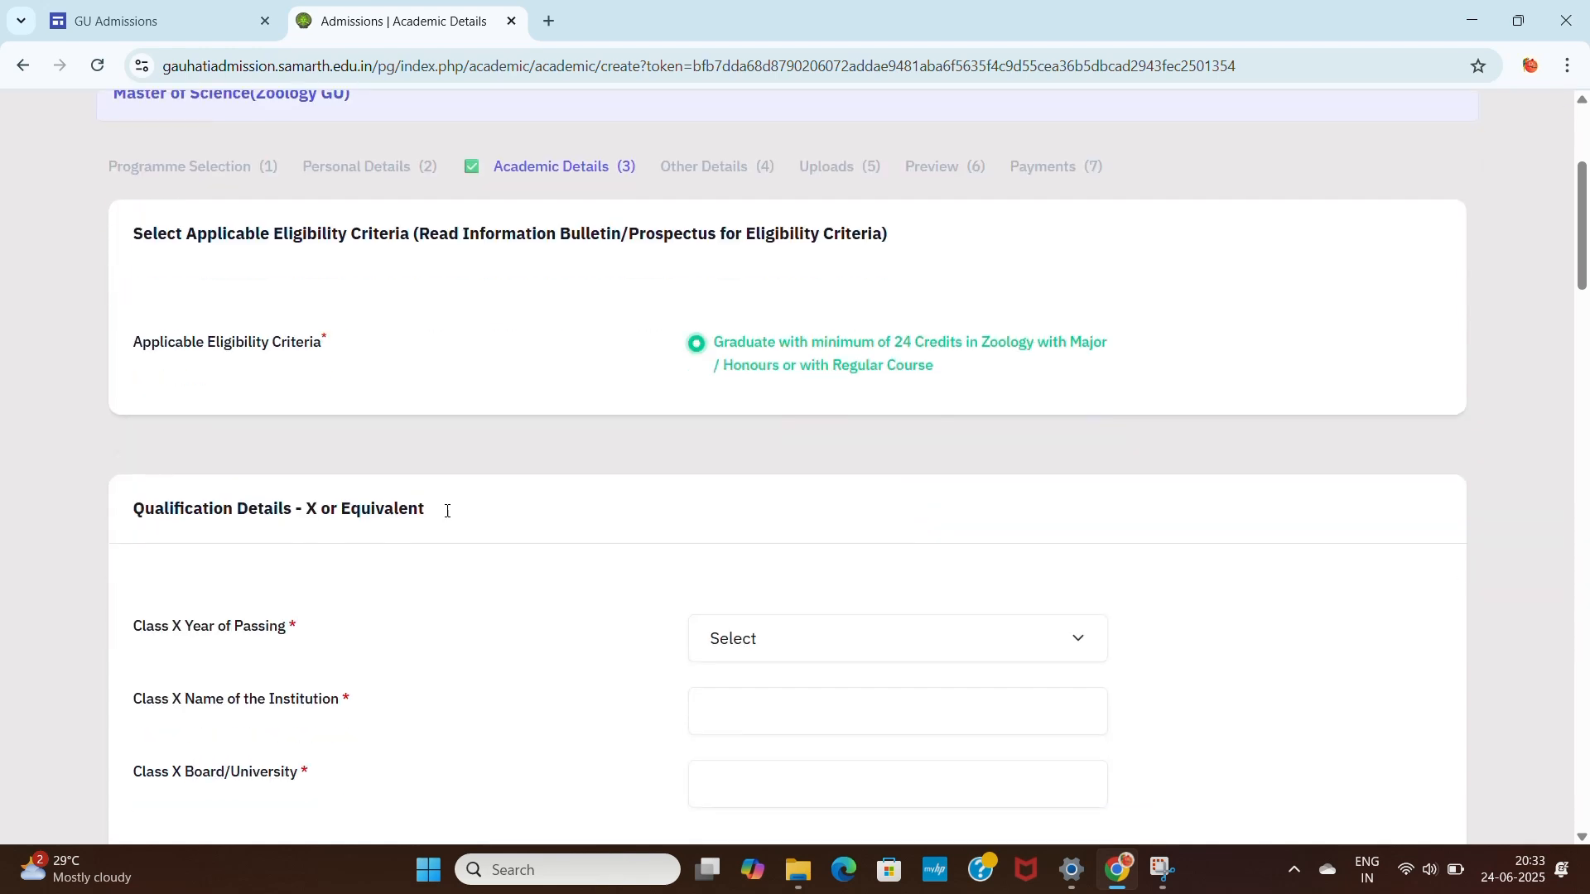
{"action": "scroll", "coordinate": [624, 503], "scroll_direction": "down", "scroll_amount": 2}
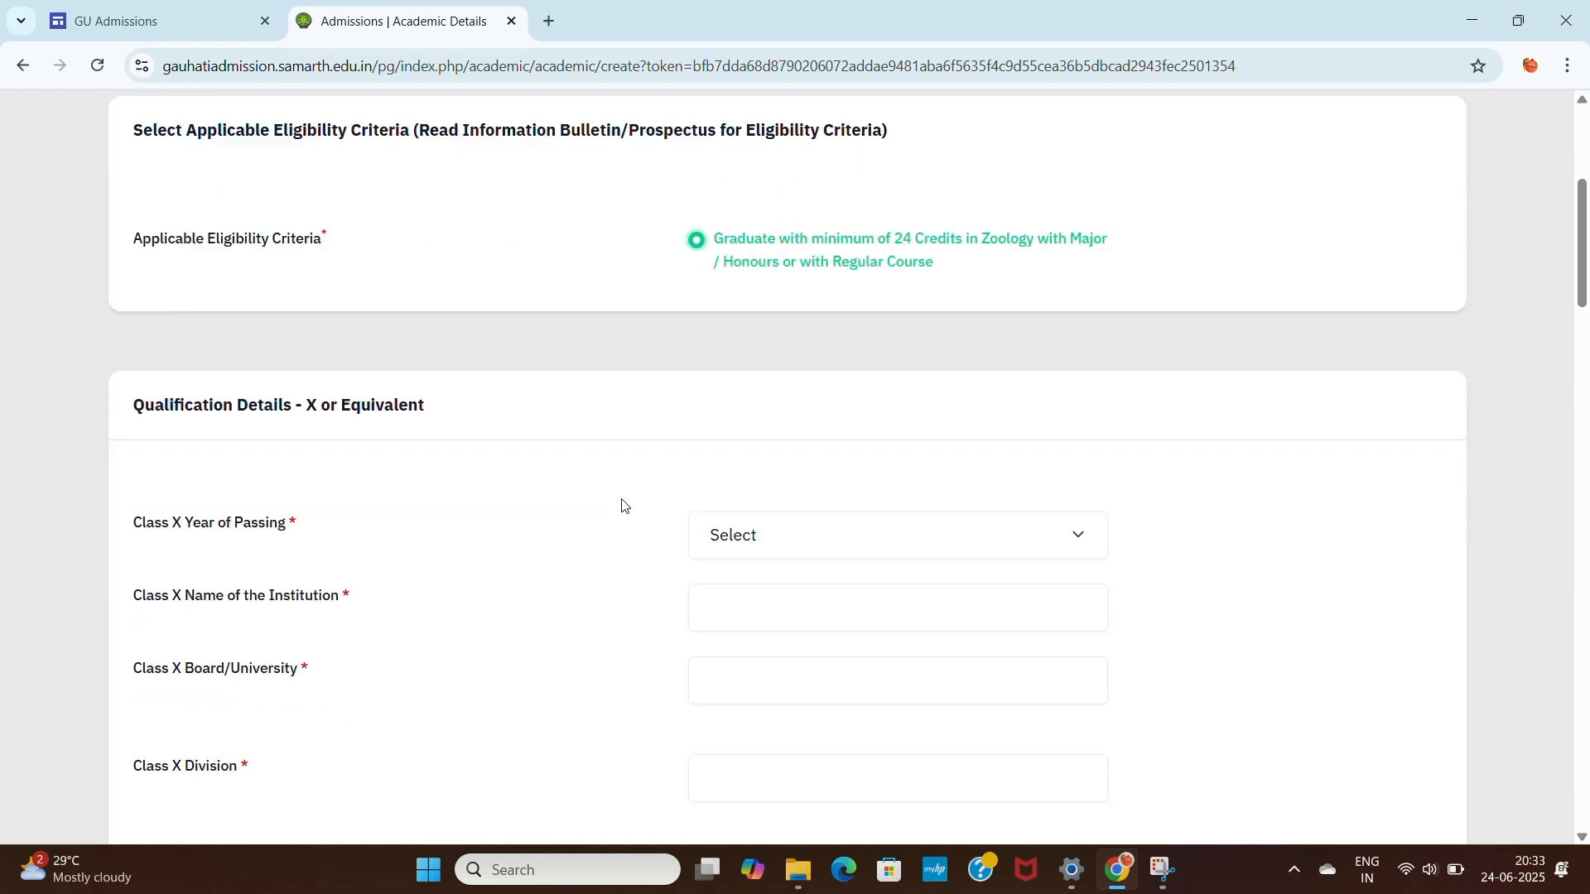
Step: Fill in the Class X year of passing as 2020, institution XYZ, board SEBA and division 1st
{"action": "left_click", "coordinate": [760, 448]}
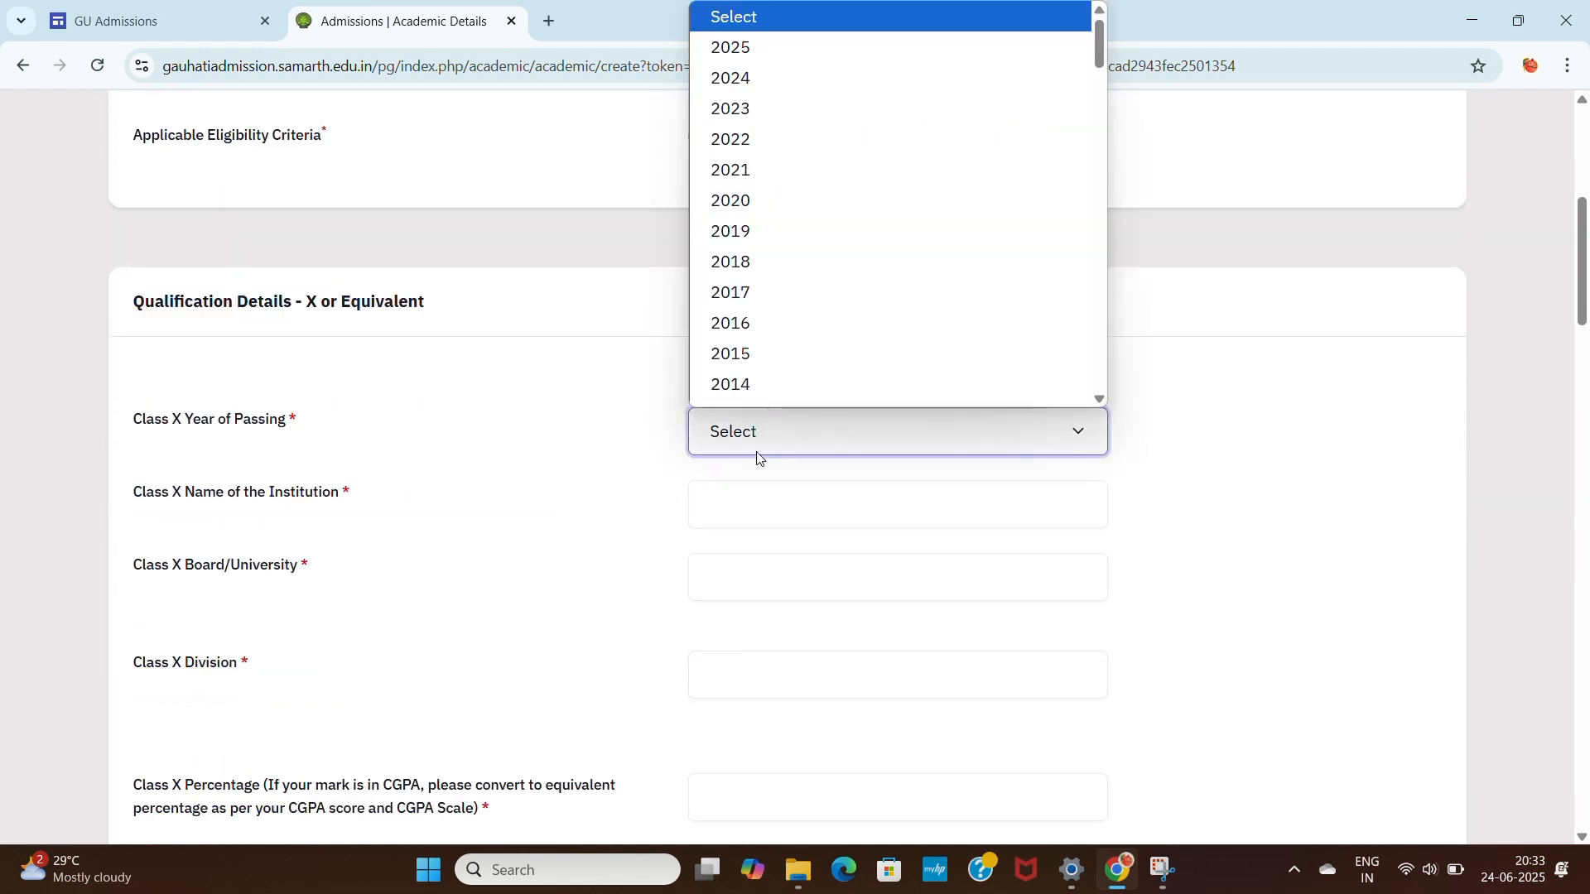
{"action": "left_click", "coordinate": [755, 179]}
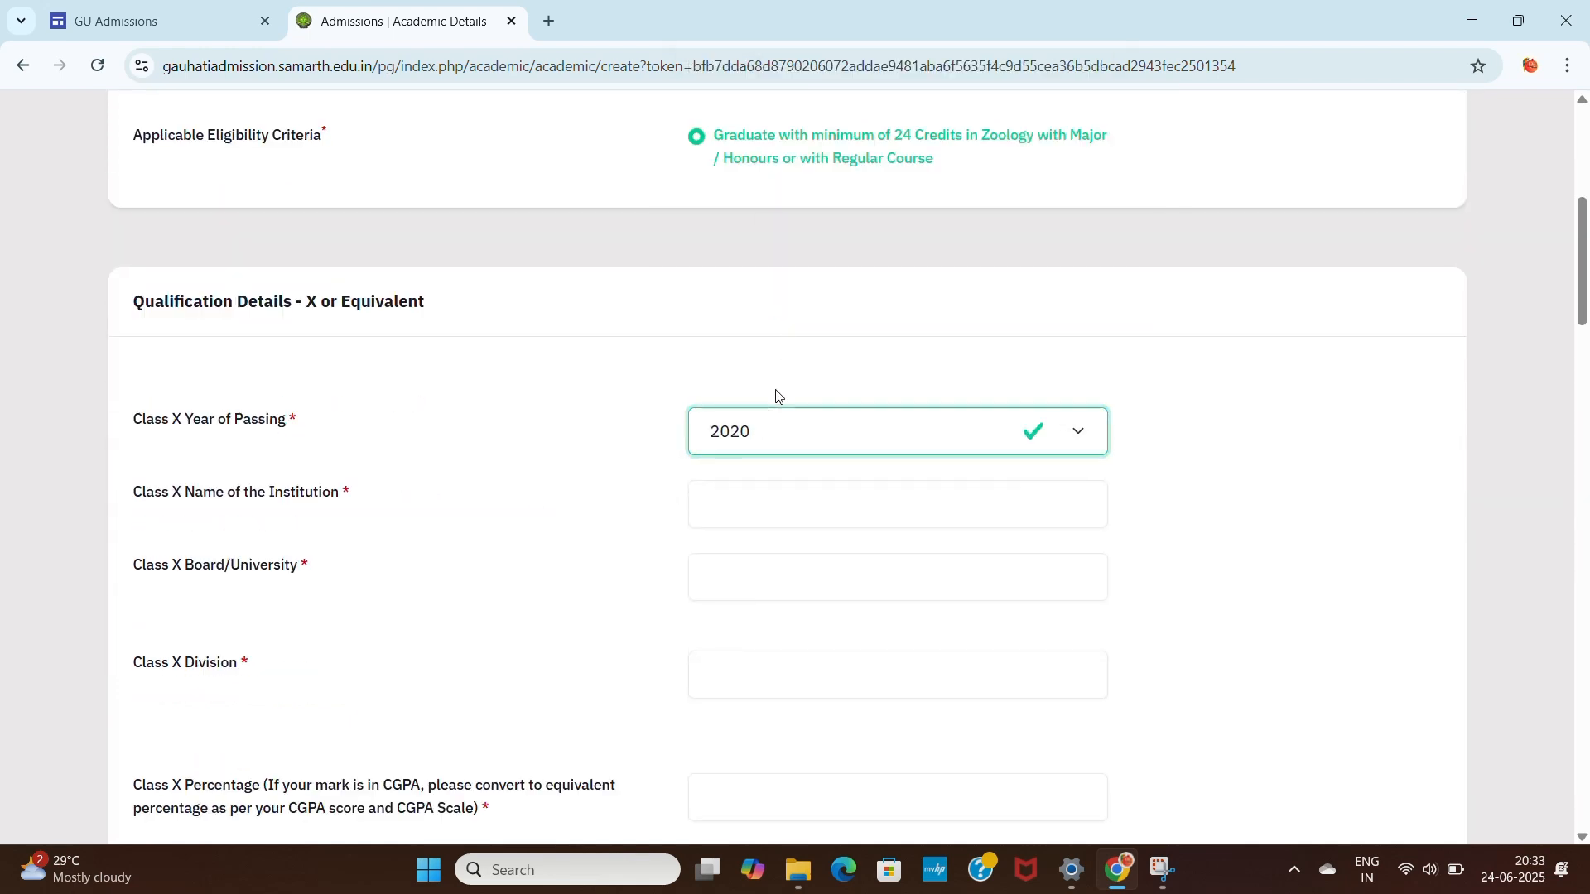
{"action": "scroll", "coordinate": [728, 392], "scroll_direction": "down", "scroll_amount": 2}
{"action": "left_click", "coordinate": [762, 291]}
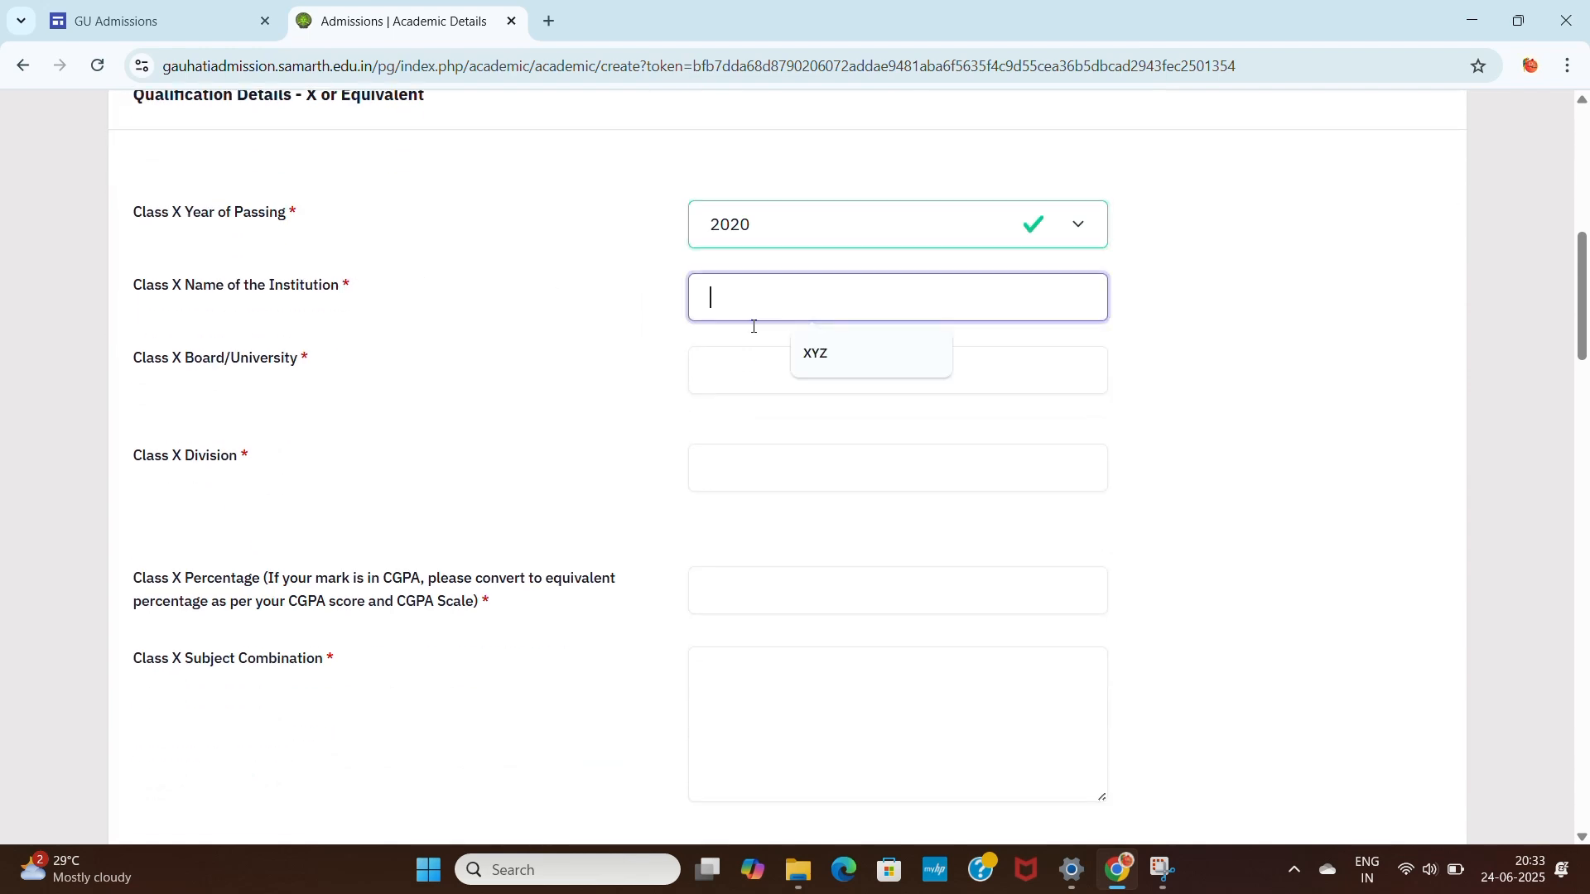
{"action": "type", "text": "XYZ"}
{"action": "left_click", "coordinate": [807, 374]}
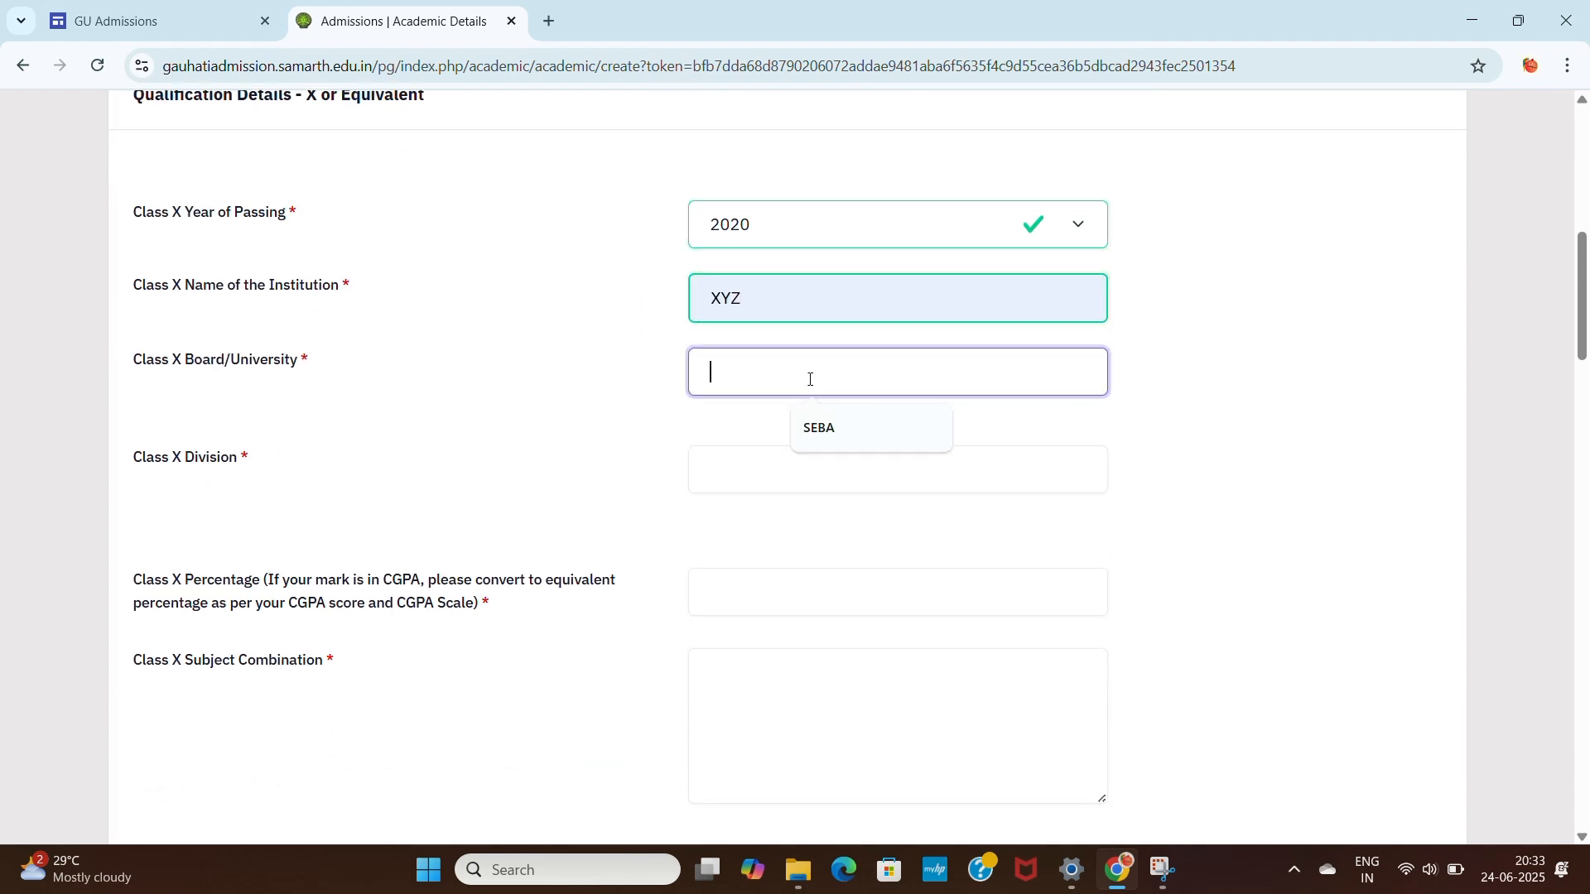
{"action": "type", "text": "SEBA"}
{"action": "left_click", "coordinate": [759, 469]}
{"action": "type", "text": "1st"}
Step: Enter 70 as the Class X percentage and "assamese, english, maths, science" as the subject combination
{"action": "scroll", "coordinate": [766, 517], "scroll_direction": "down", "scroll_amount": 2}
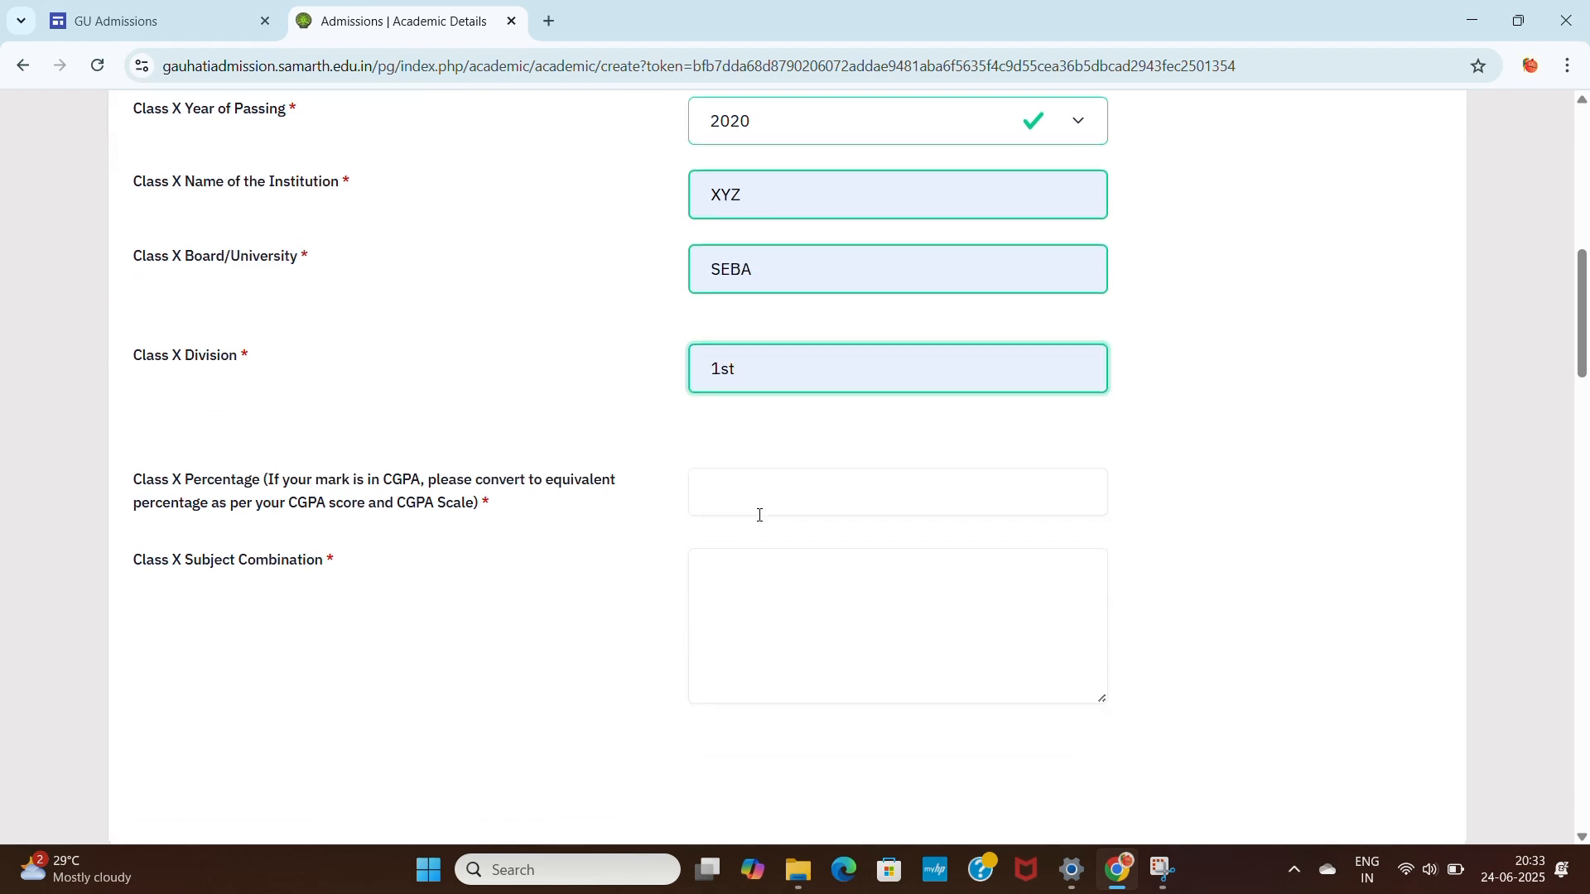
{"action": "left_click", "coordinate": [828, 504]}
{"action": "type", "text": "70"}
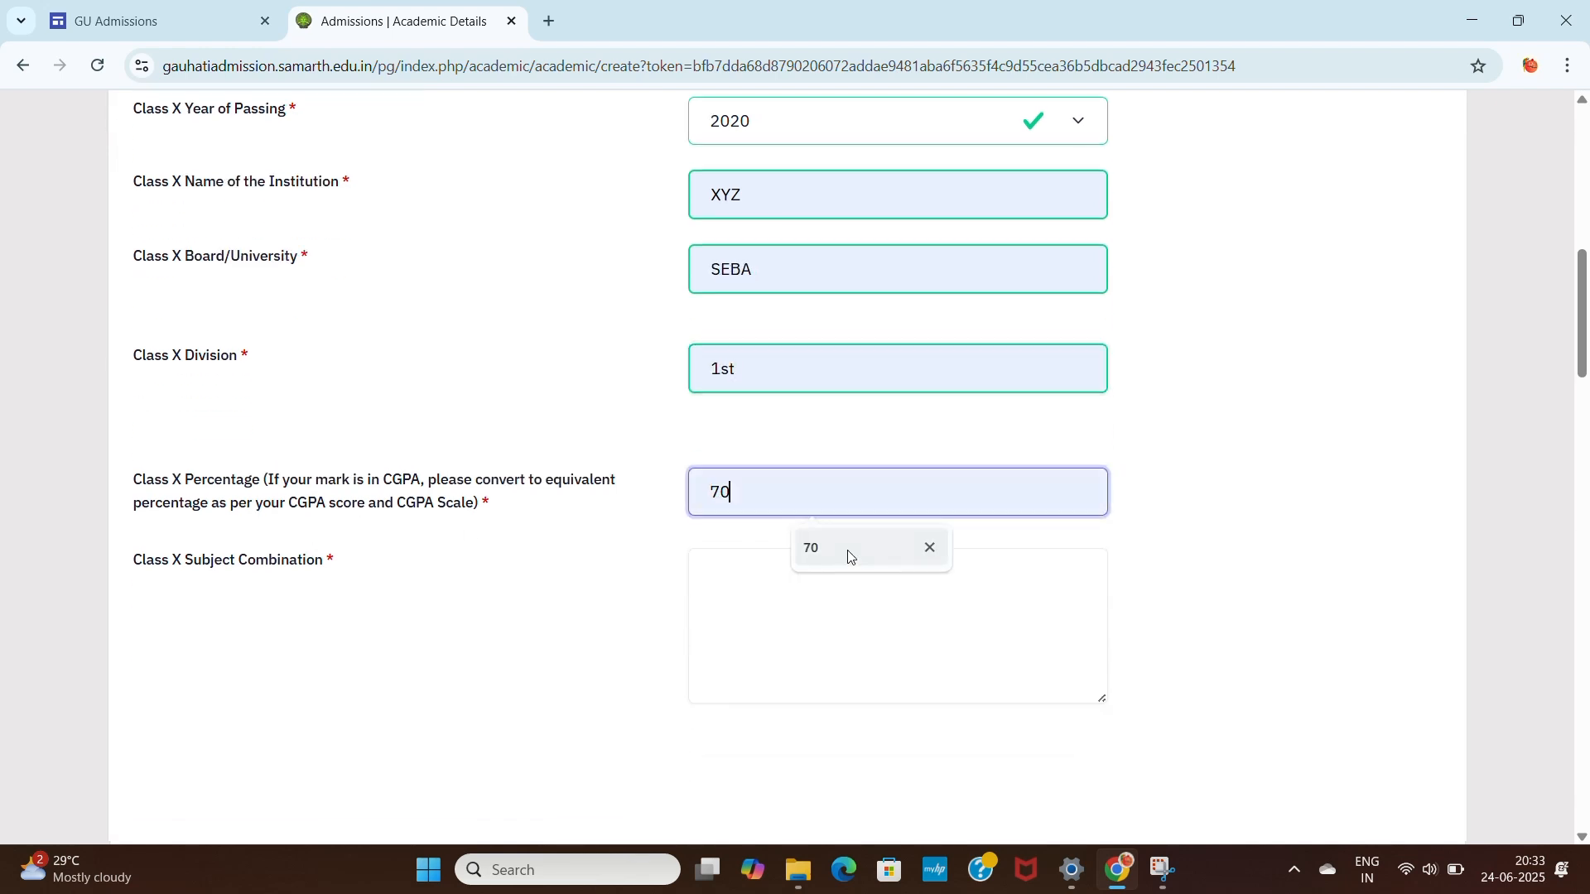
{"action": "scroll", "coordinate": [749, 543], "scroll_direction": "down", "scroll_amount": 3}
{"action": "left_click", "coordinate": [774, 378]}
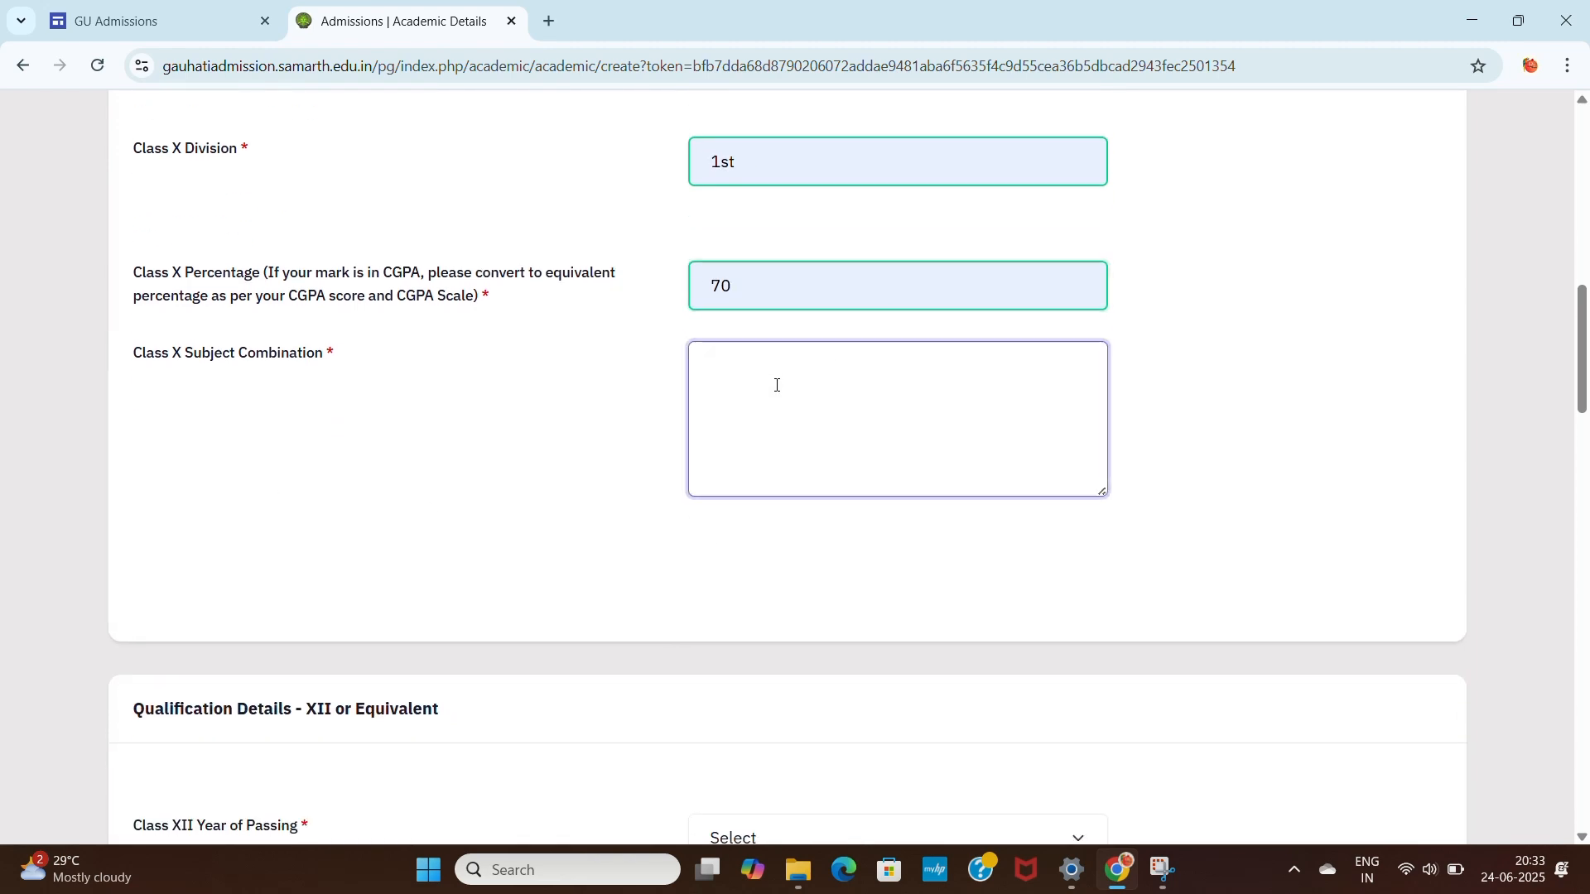
{"action": "type", "text": "assamese, english, "}
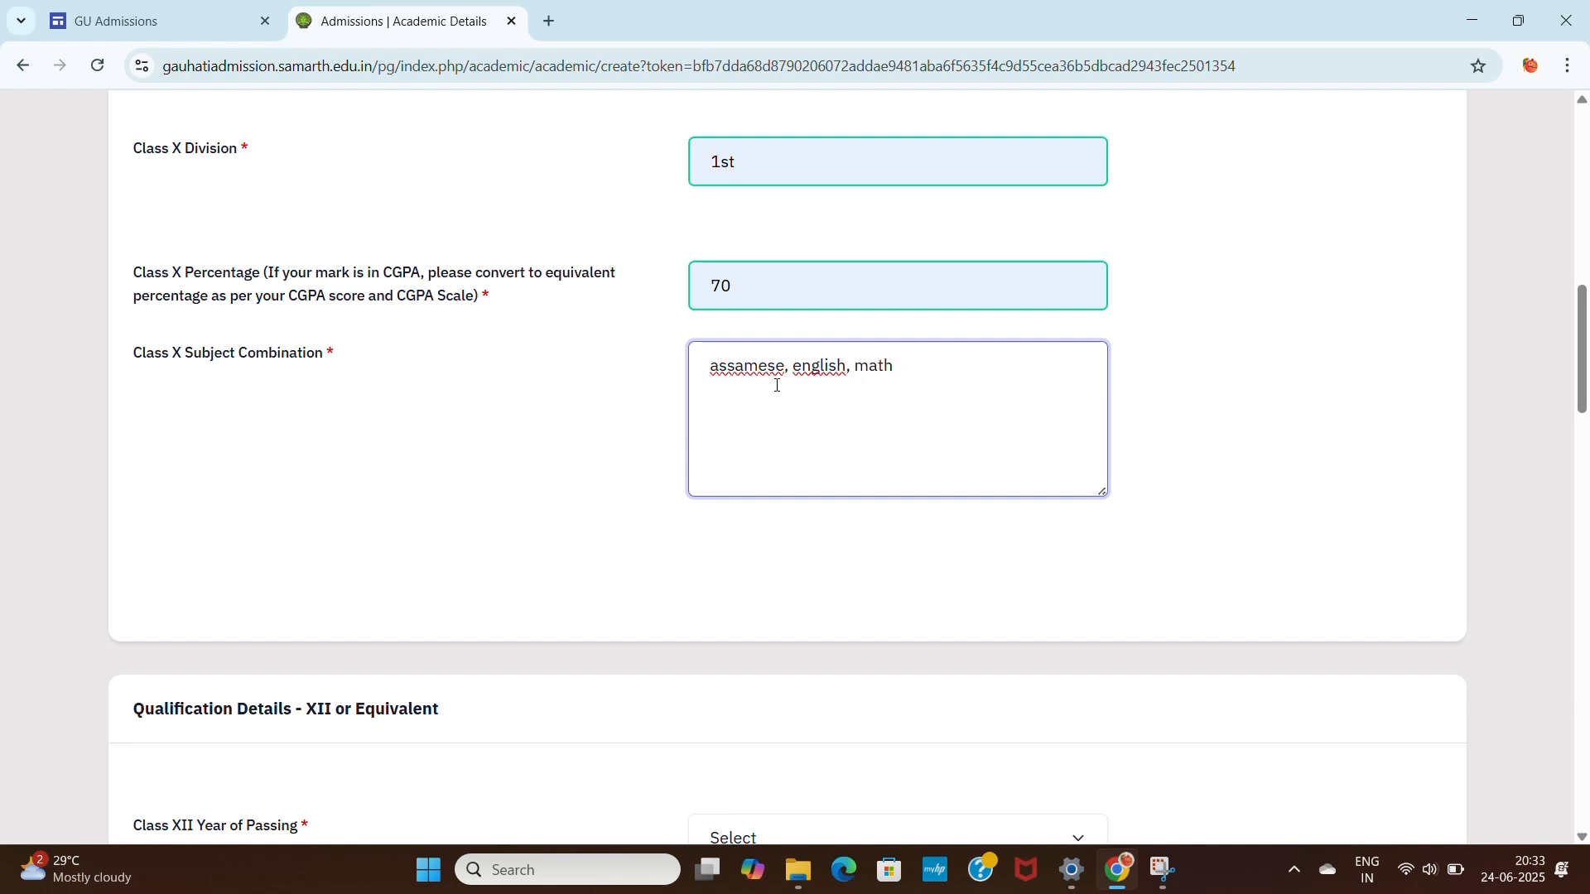
{"action": "type", "text": "maths, science"}
{"action": "left_click", "coordinate": [1214, 462]}
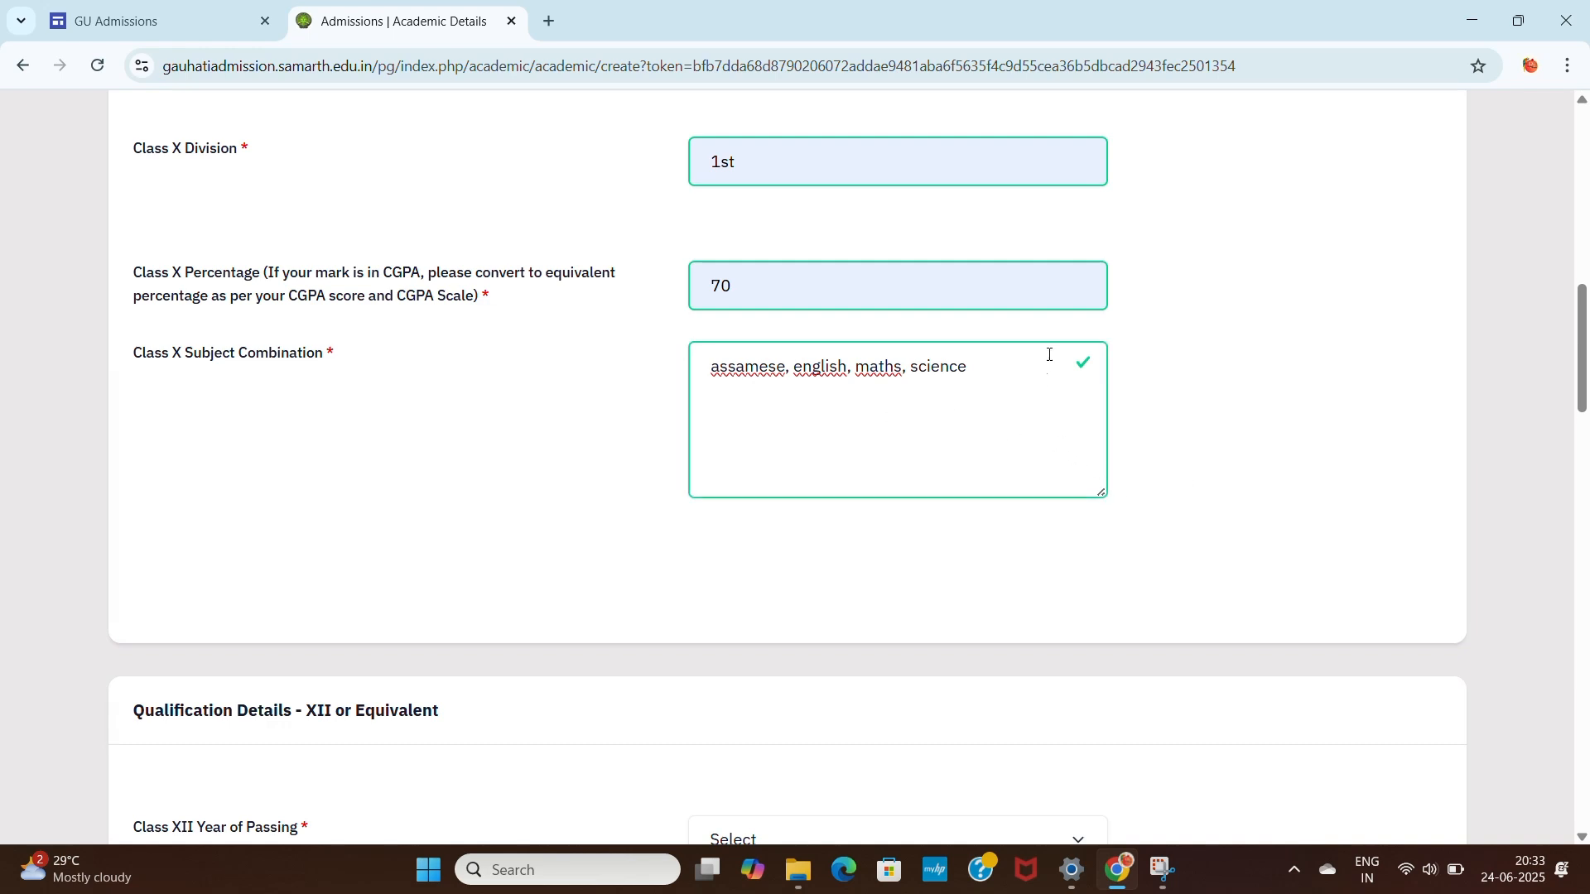
Step: Fill in the Class XII year of passing as 2022, institution xyz and board ahsec
{"action": "scroll", "coordinate": [968, 408], "scroll_direction": "down", "scroll_amount": 1}
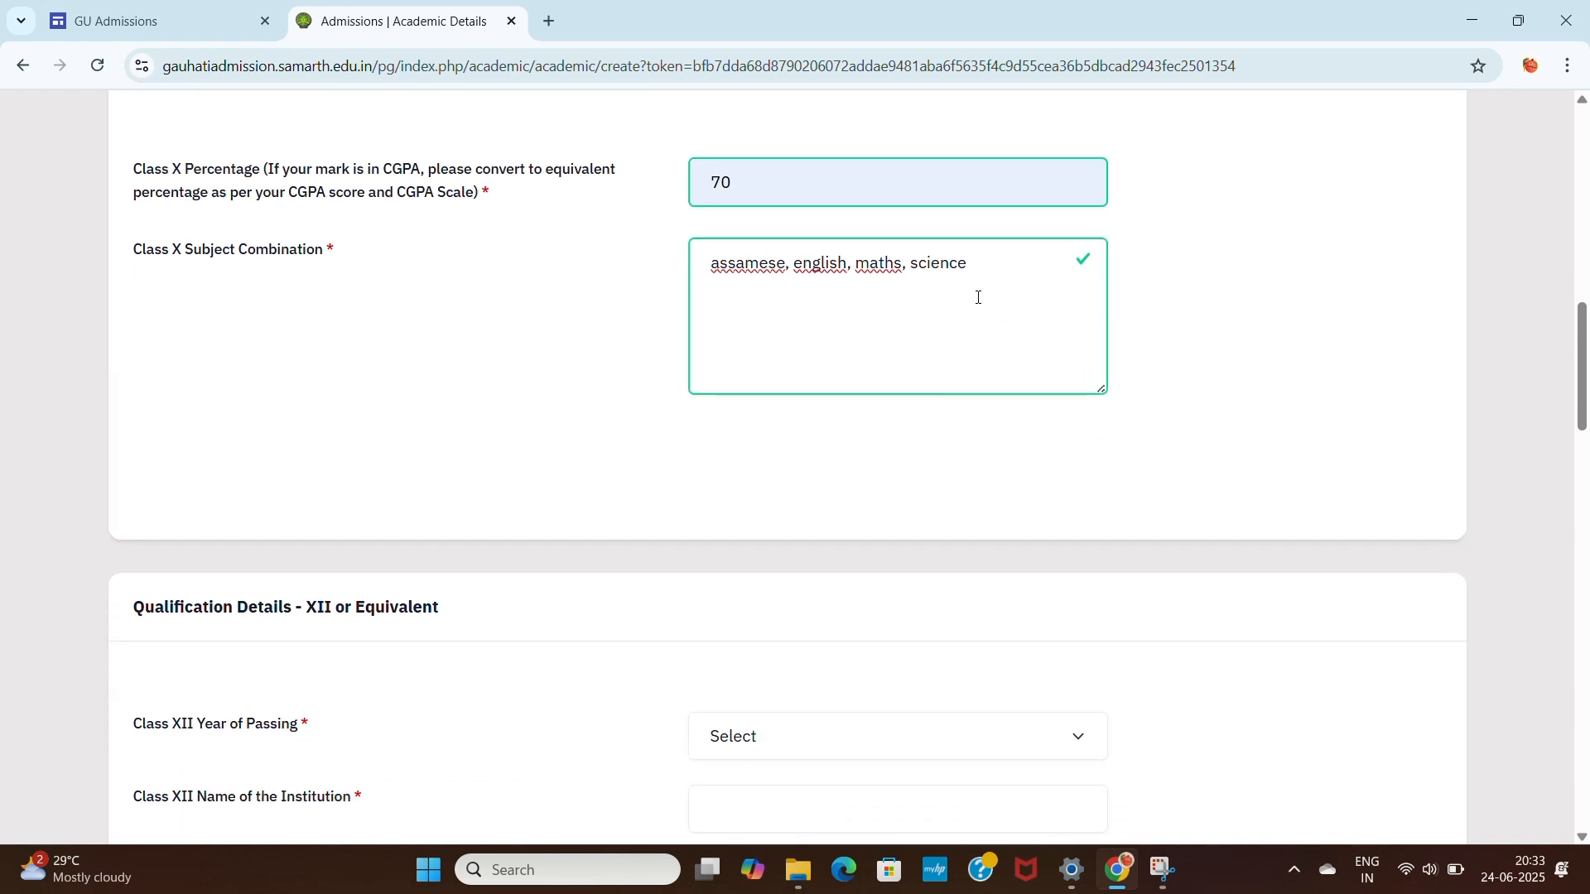
{"action": "scroll", "coordinate": [979, 298], "scroll_direction": "down", "scroll_amount": 1}
{"action": "scroll", "coordinate": [579, 513], "scroll_direction": "down", "scroll_amount": 2}
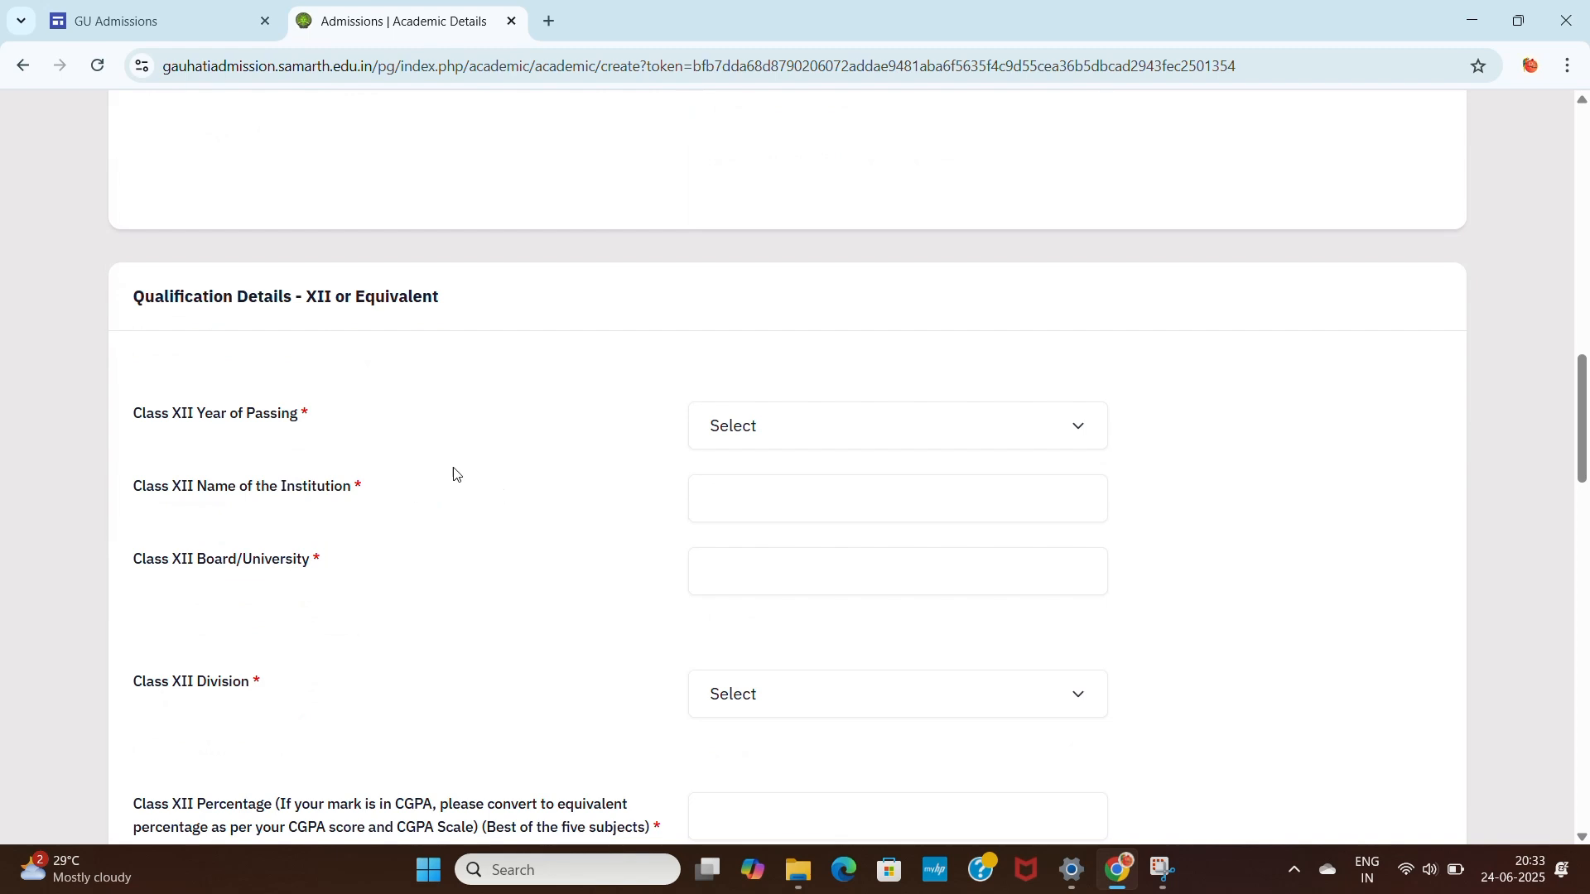
{"action": "left_click", "coordinate": [813, 437]}
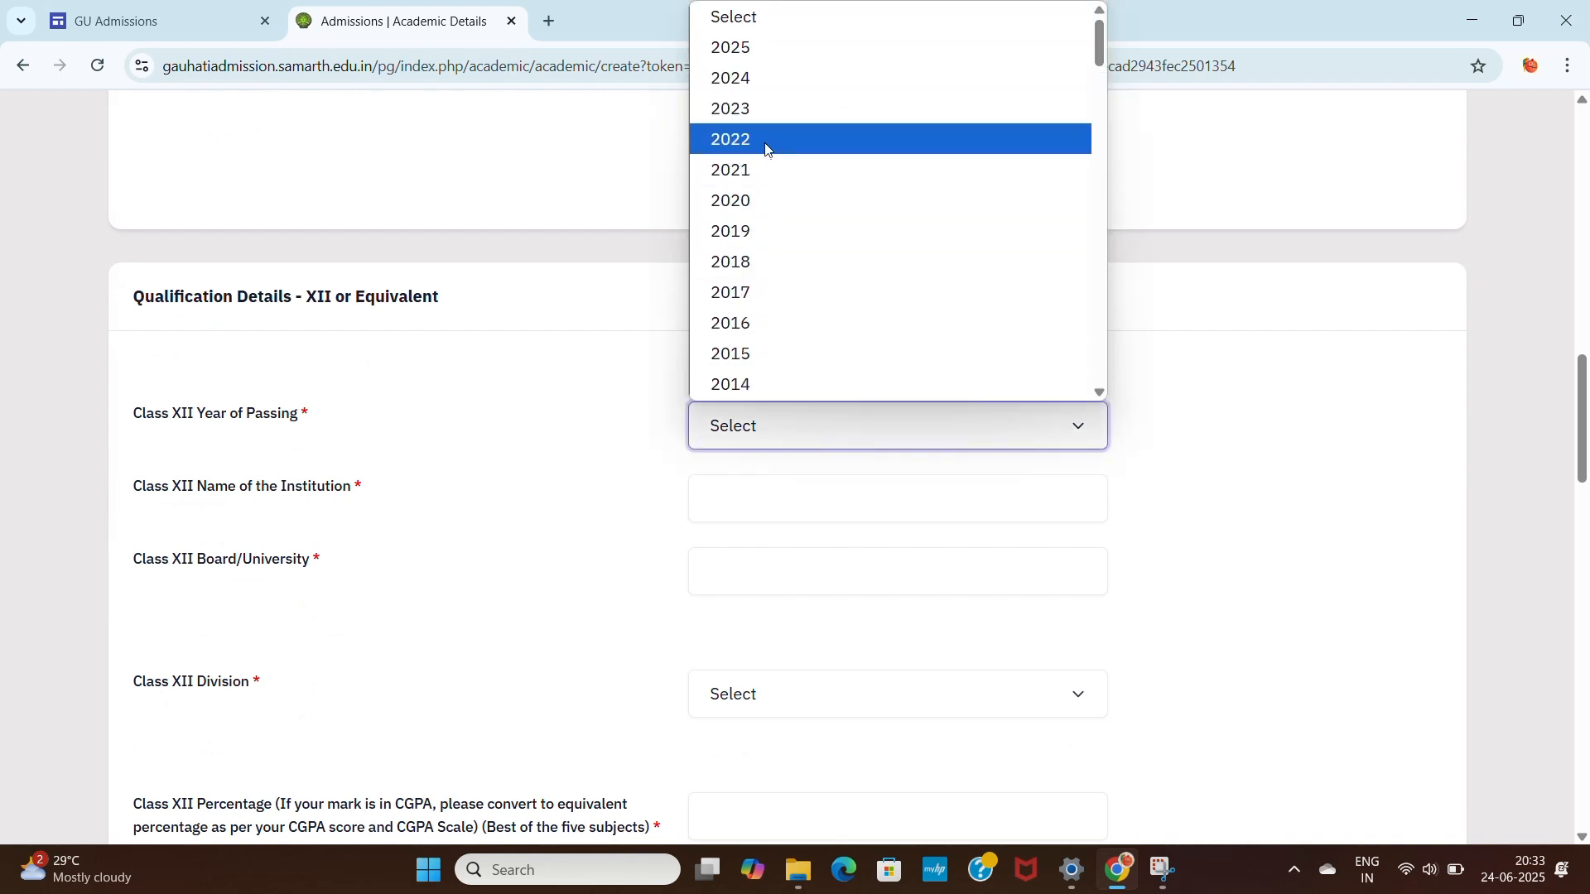
{"action": "left_click", "coordinate": [768, 151]}
{"action": "scroll", "coordinate": [784, 461], "scroll_direction": "down", "scroll_amount": 1}
{"action": "left_click", "coordinate": [792, 400]}
{"action": "type", "text": "xyz"}
{"action": "left_click", "coordinate": [833, 451]}
{"action": "left_click", "coordinate": [795, 472]}
{"action": "left_click", "coordinate": [863, 535]}
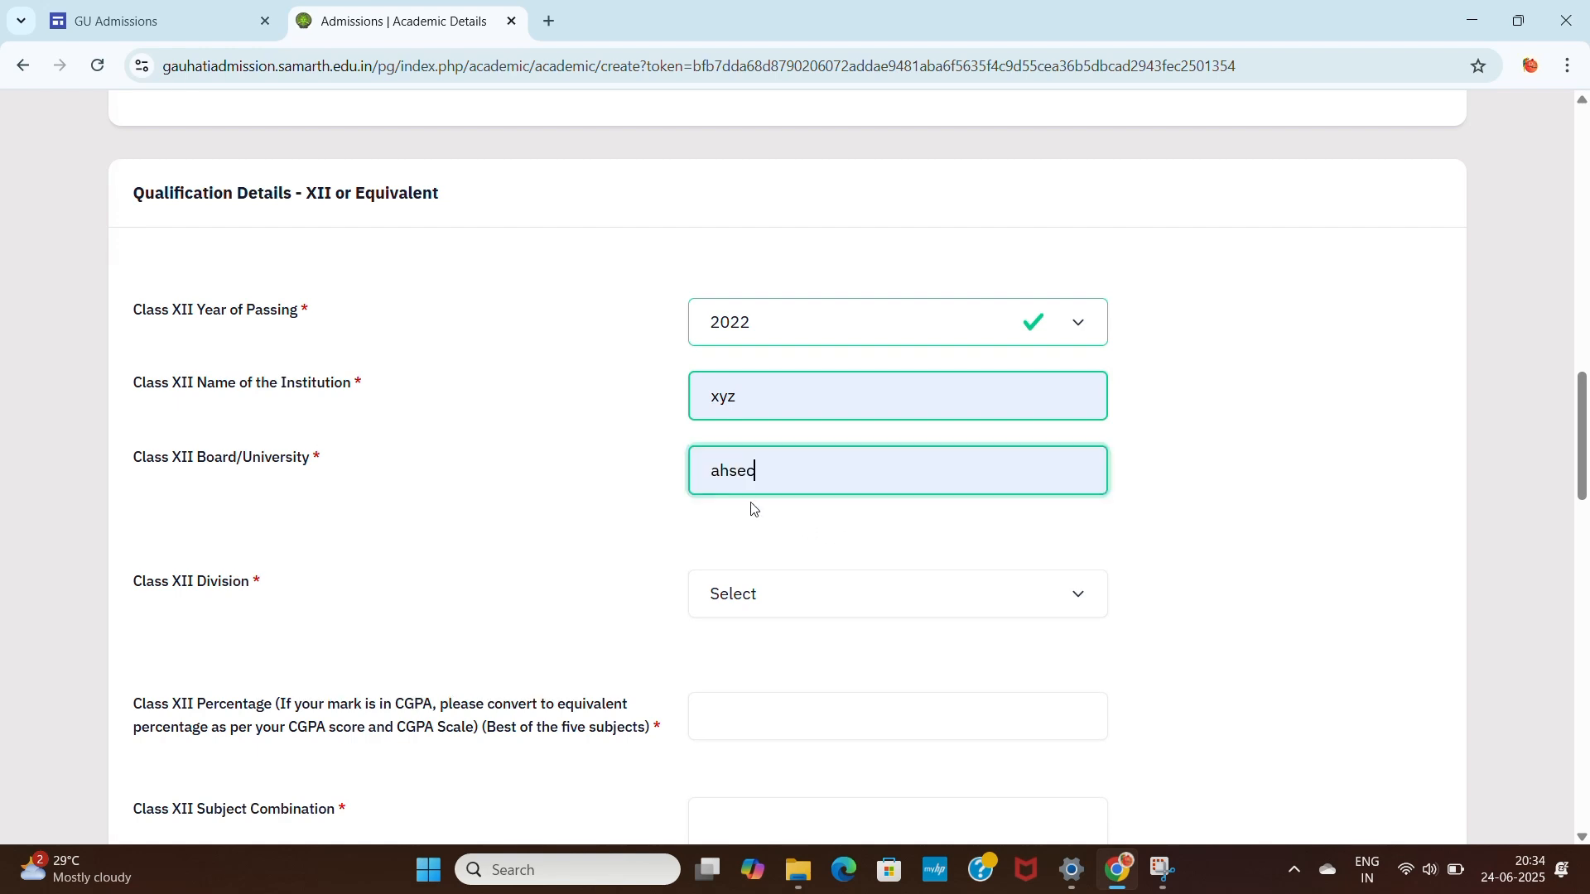
Step: Set the Class XII division to First and the percentage to 87
{"action": "scroll", "coordinate": [772, 489], "scroll_direction": "down", "scroll_amount": 1}
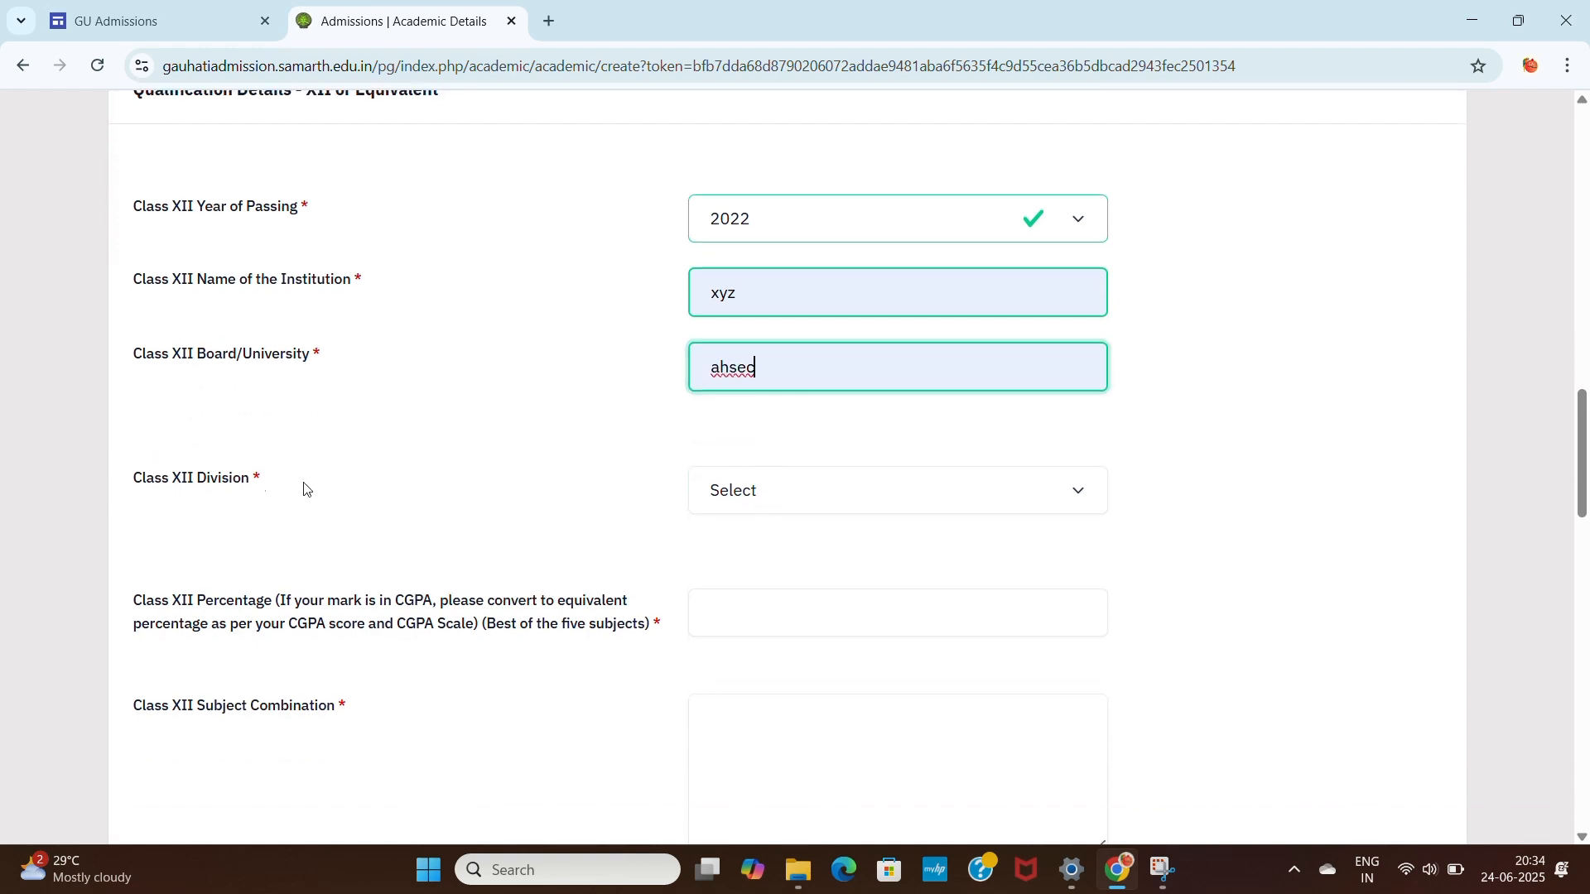
{"action": "left_click", "coordinate": [745, 501]}
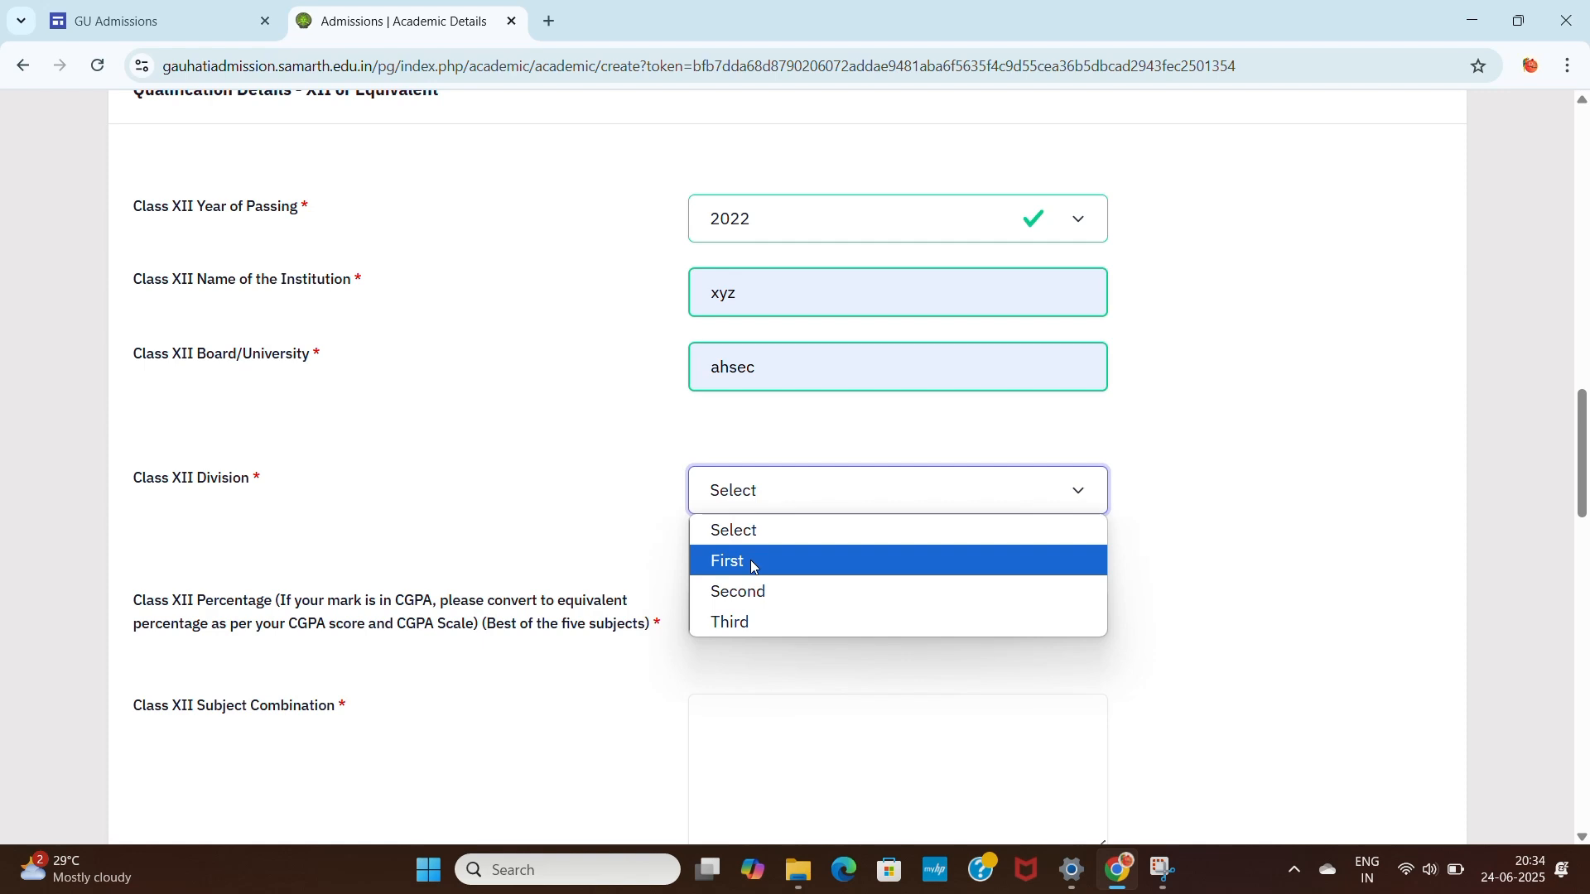
{"action": "left_click", "coordinate": [754, 562]}
{"action": "scroll", "coordinate": [790, 545], "scroll_direction": "down", "scroll_amount": 1}
{"action": "left_click", "coordinate": [785, 522]}
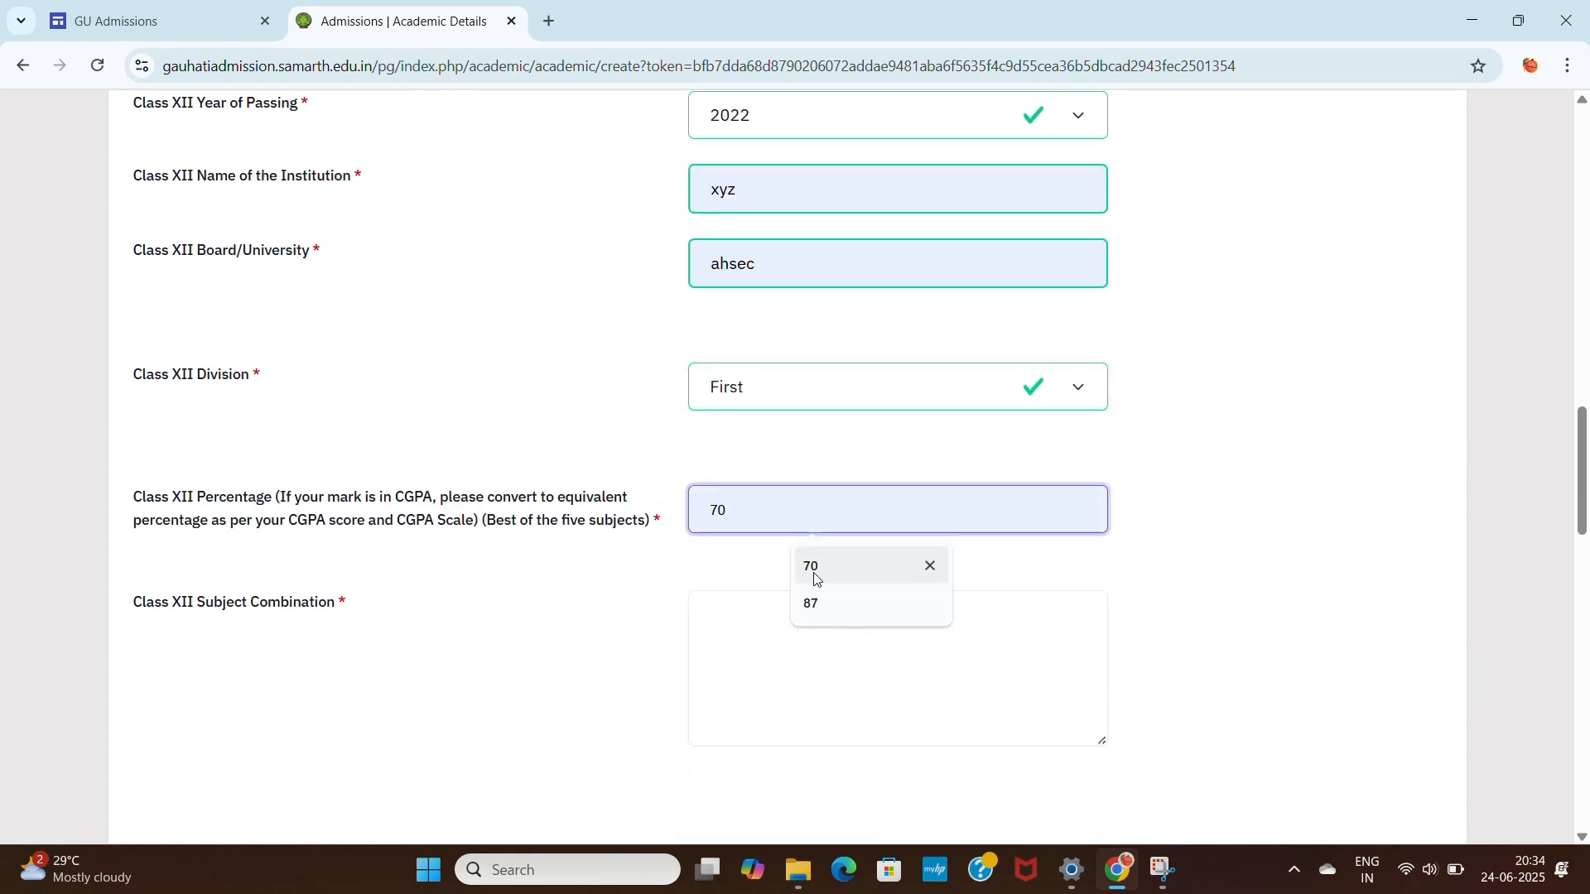
{"action": "left_click", "coordinate": [815, 605]}
Step: Enter "assamese, english, biology" as the Class XII subject combination
{"action": "scroll", "coordinate": [585, 588], "scroll_direction": "down", "scroll_amount": 1}
{"action": "left_click", "coordinate": [751, 532]}
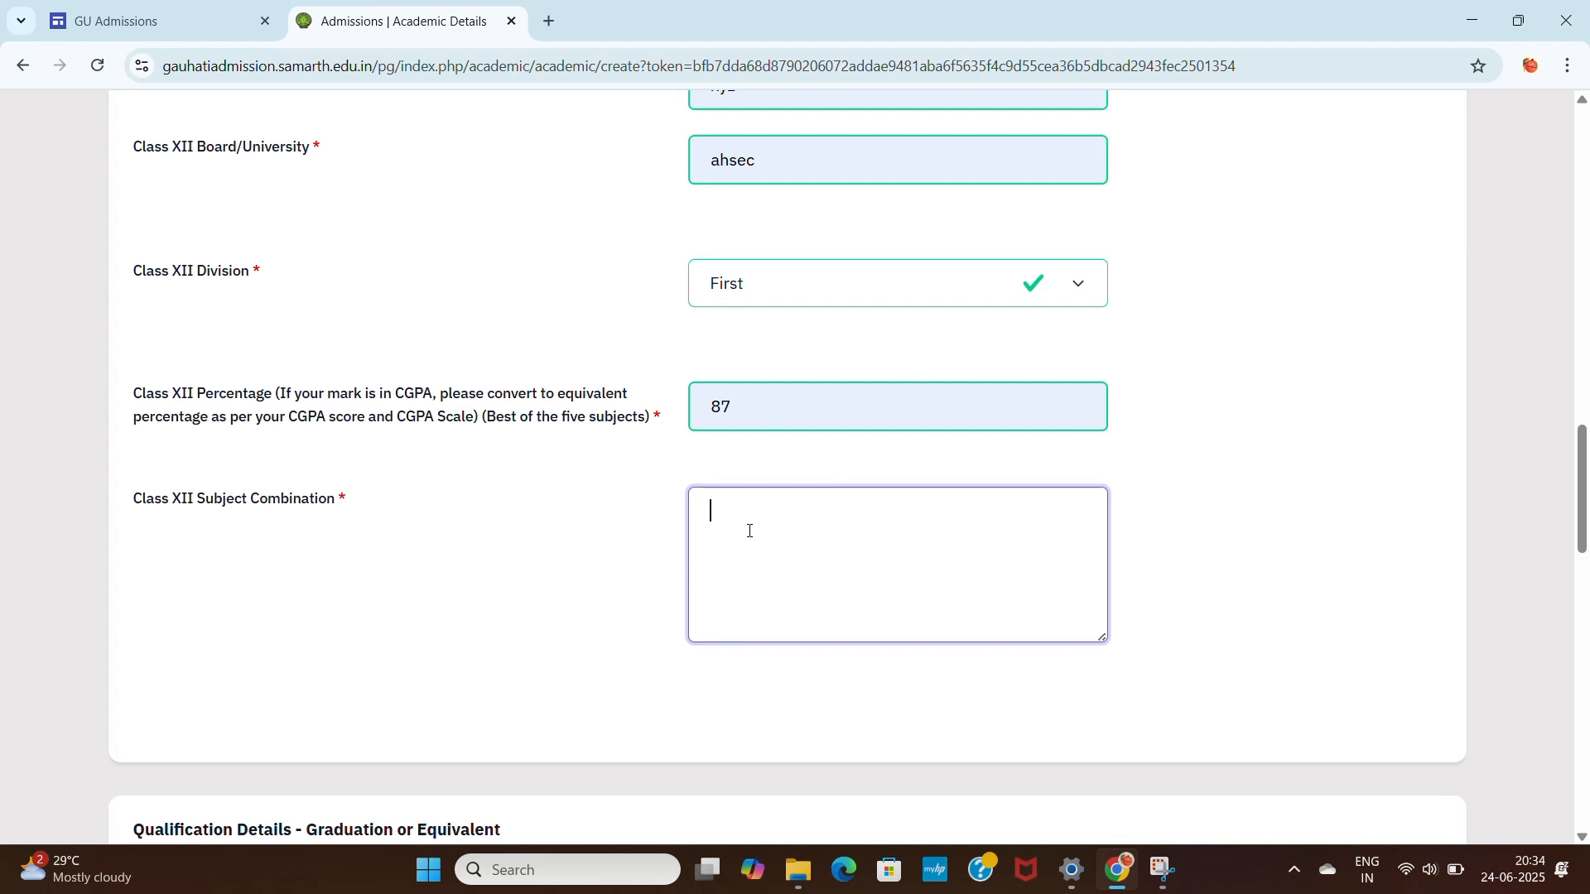
{"action": "type", "text": "assamese, english, biol"}
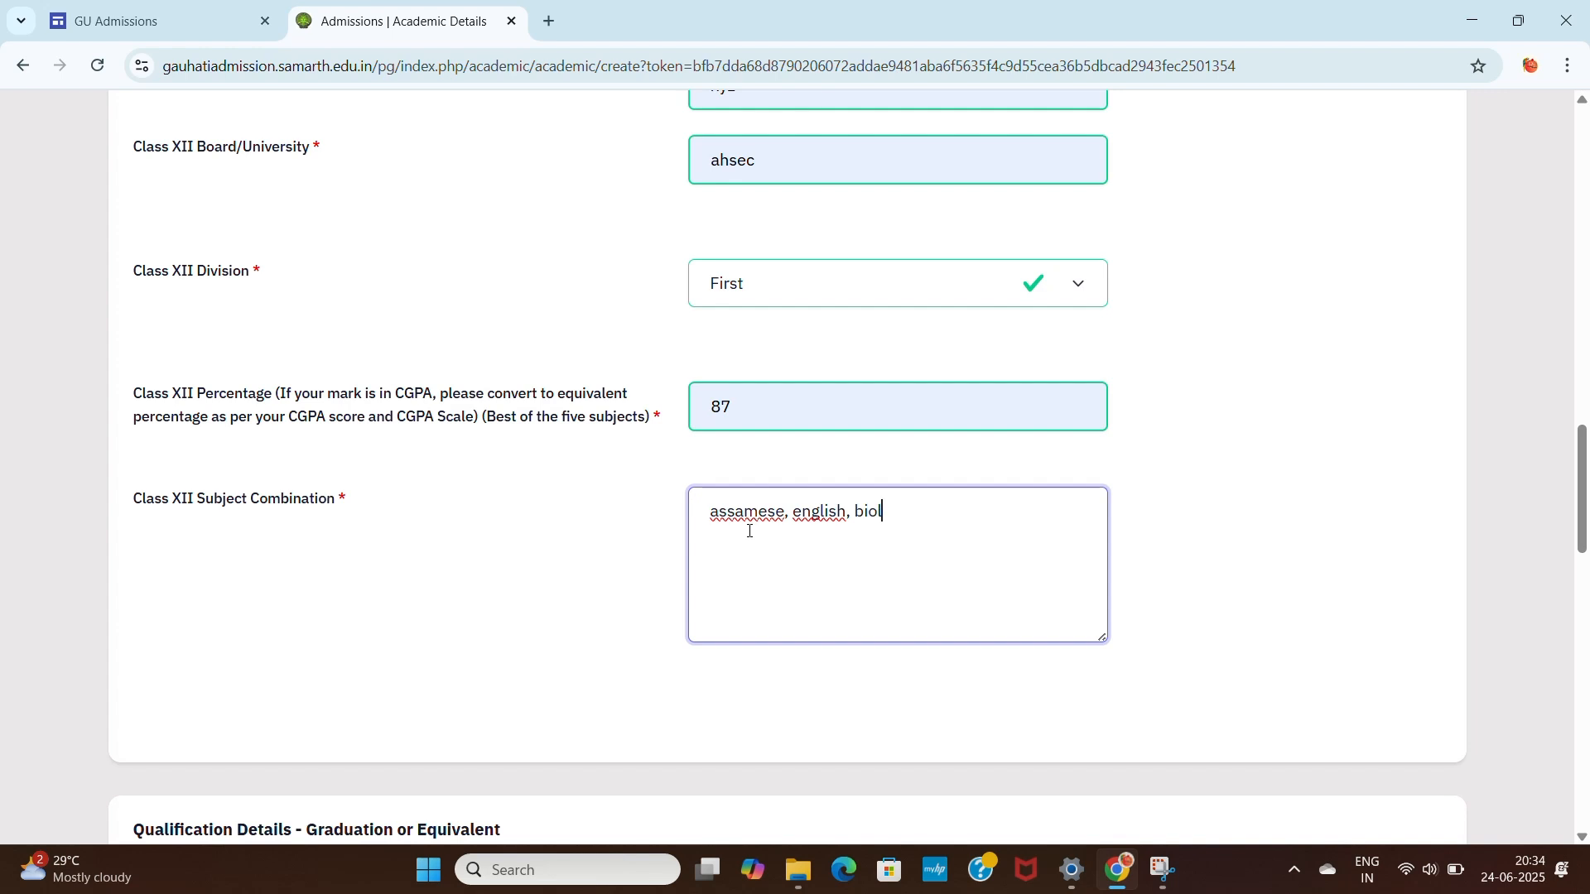
{"action": "type", "text": "ogy"}
Step: Set the Graduation Qualification Status to Appeared/Appearing
{"action": "scroll", "coordinate": [1076, 530], "scroll_direction": "down", "scroll_amount": 4}
{"action": "scroll", "coordinate": [902, 547], "scroll_direction": "down", "scroll_amount": 2}
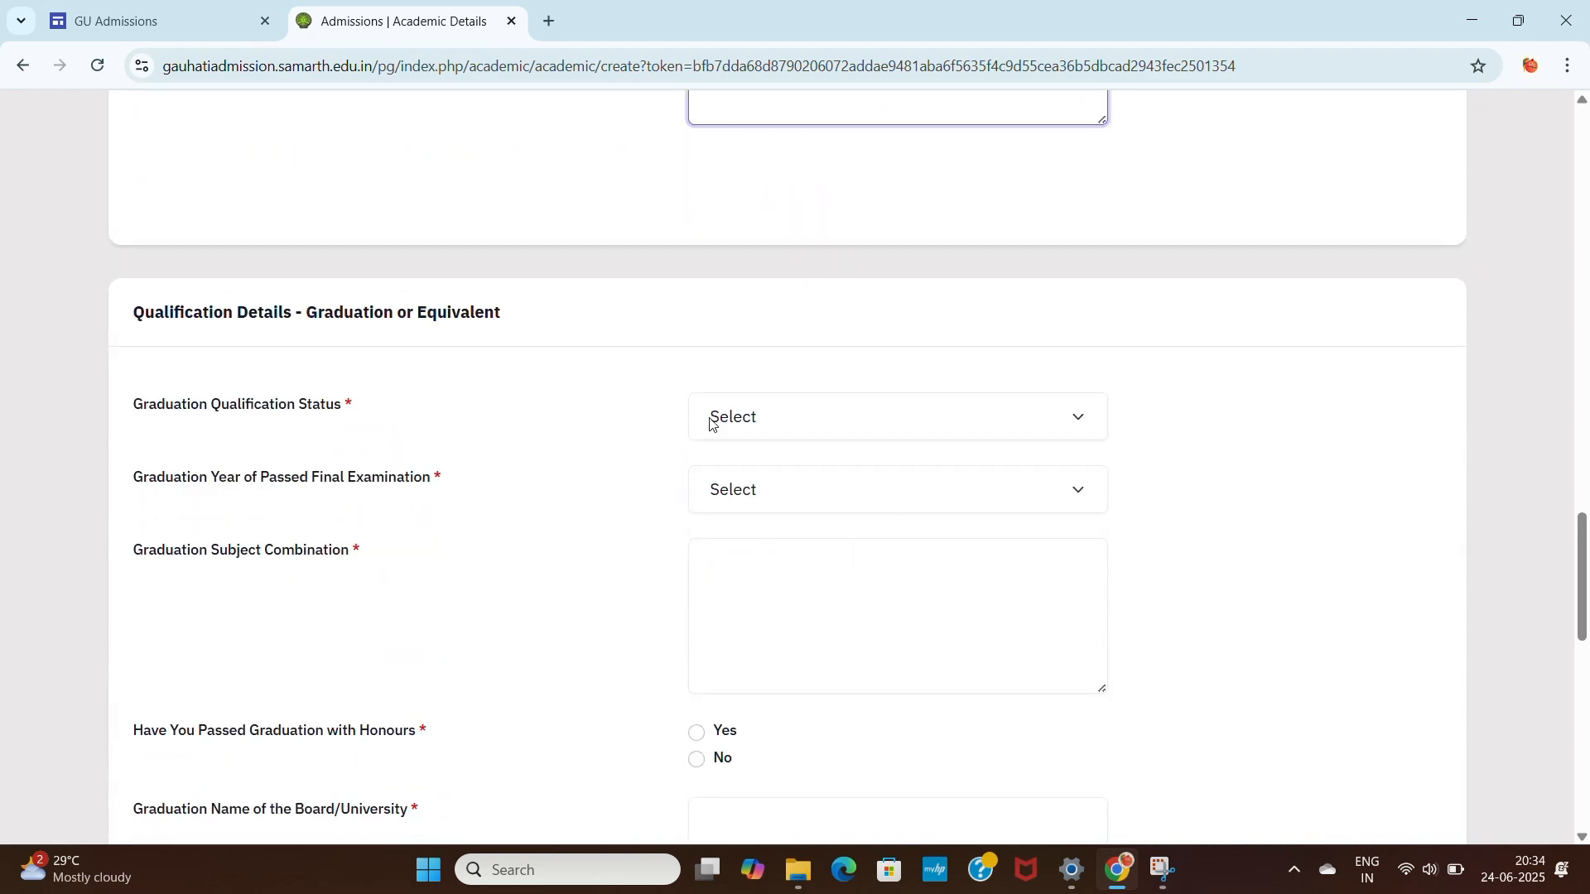
{"action": "left_click", "coordinate": [876, 417]}
{"action": "left_click", "coordinate": [765, 523]}
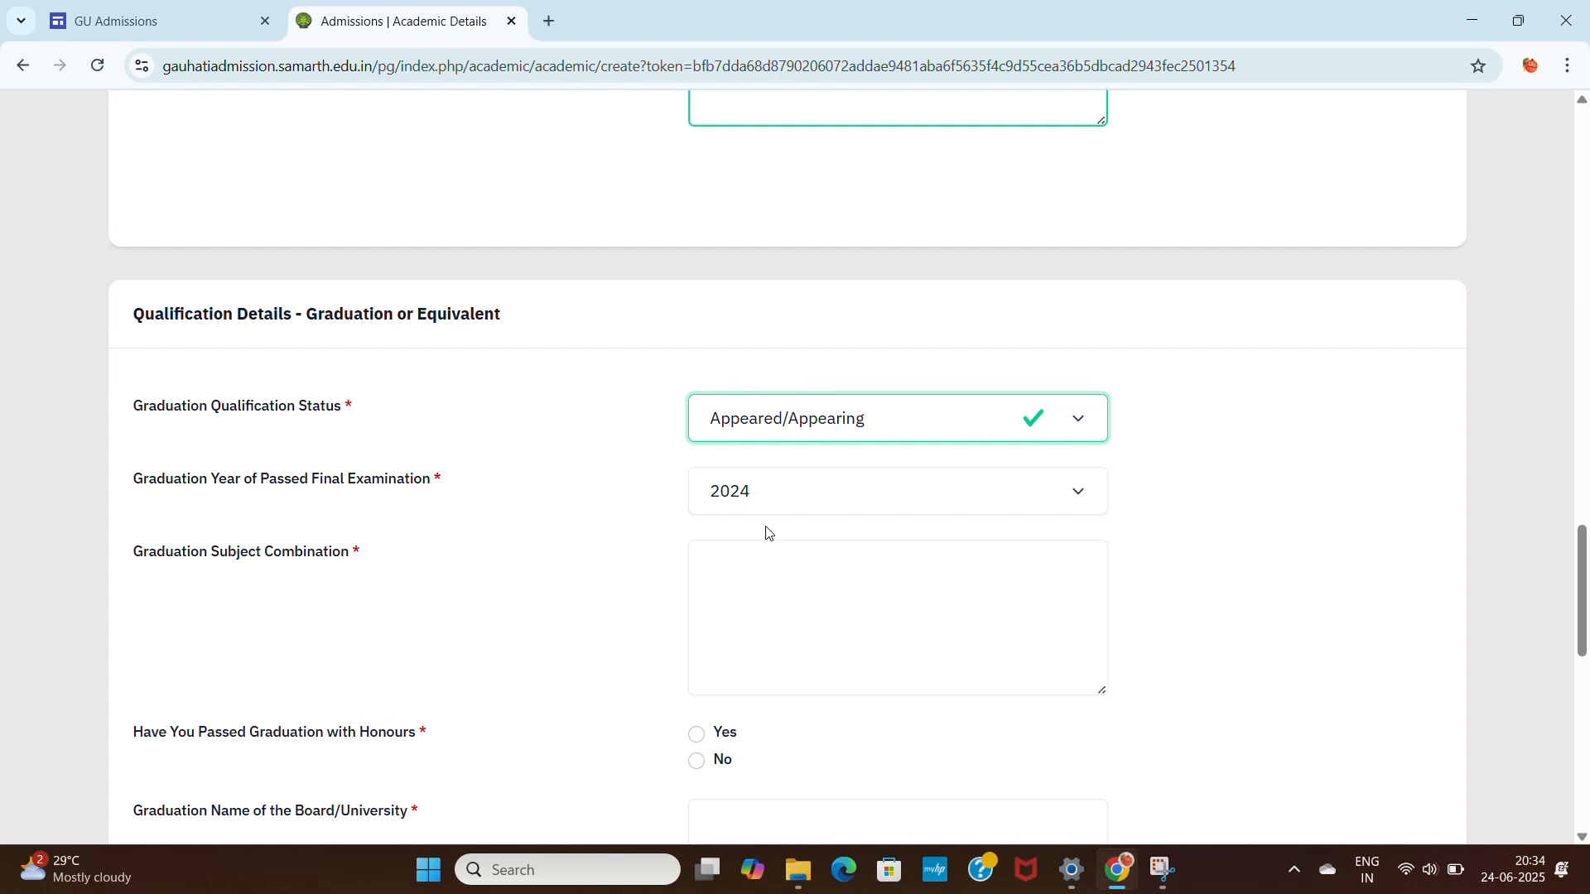
Step: Switch the graduation status to Passed to view its year options, and set it back to Appeared/Appearing
{"action": "left_click", "coordinate": [867, 440]}
{"action": "left_click", "coordinate": [813, 496]}
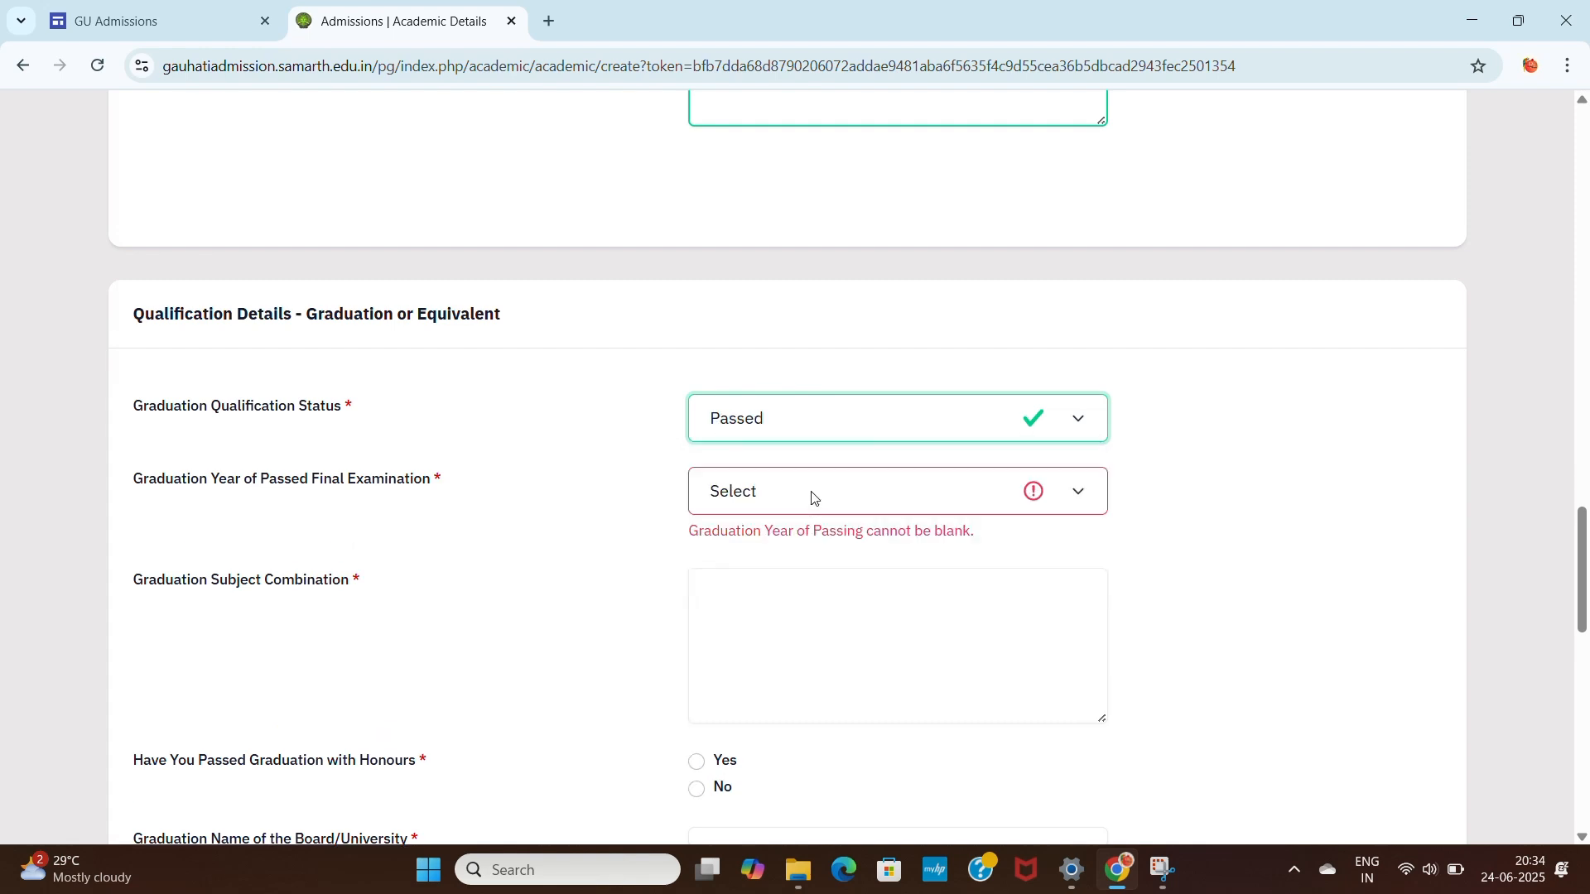
{"action": "left_click", "coordinate": [795, 497]}
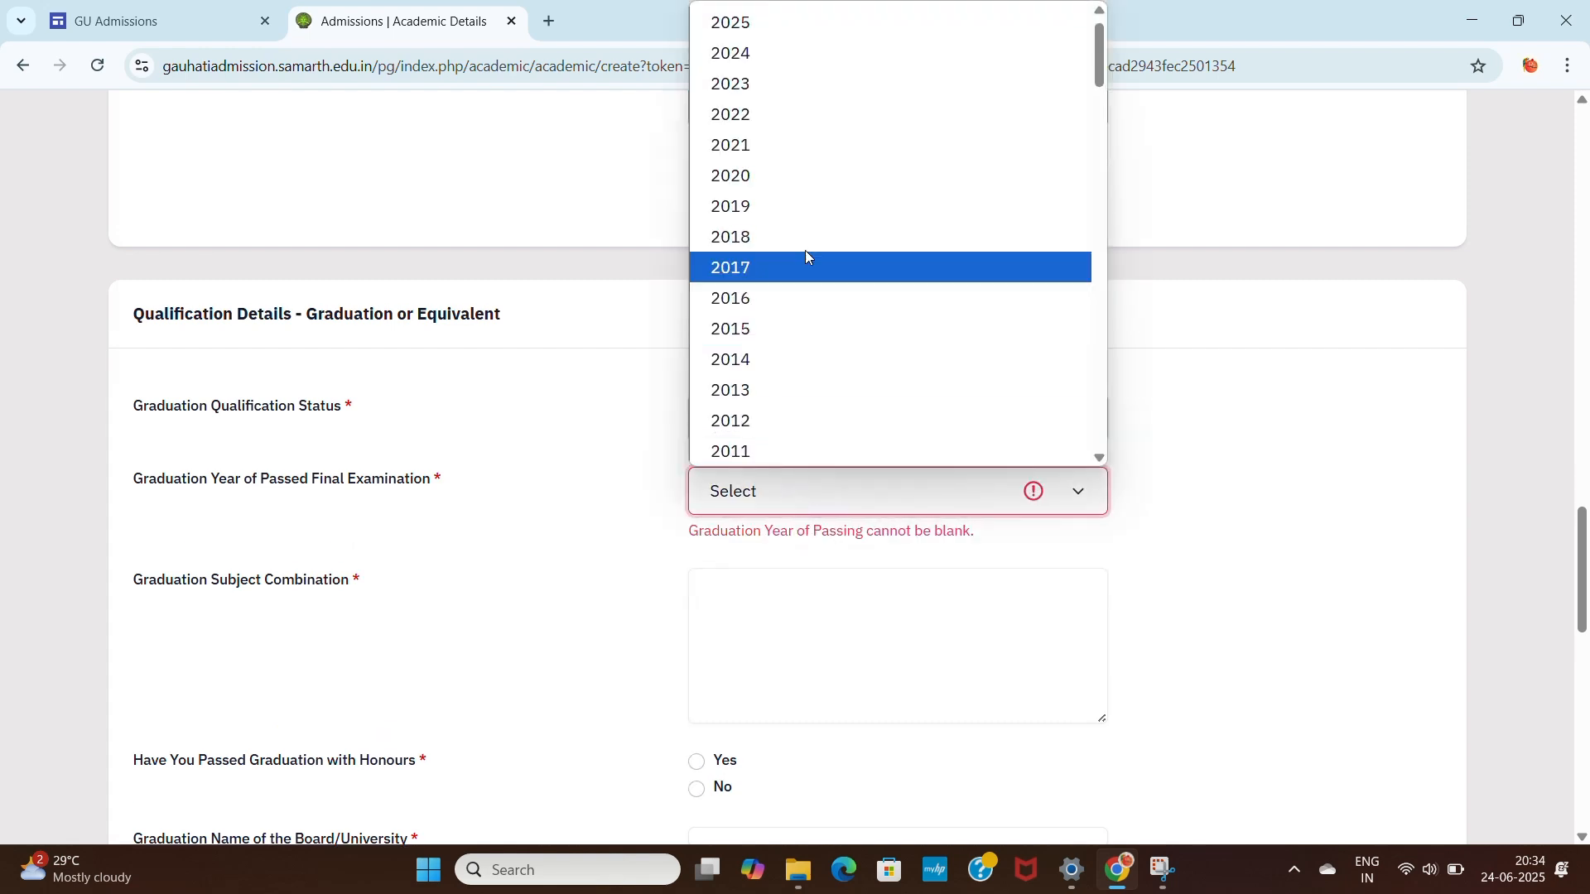
{"action": "left_click", "coordinate": [615, 462]}
{"action": "left_click", "coordinate": [755, 424]}
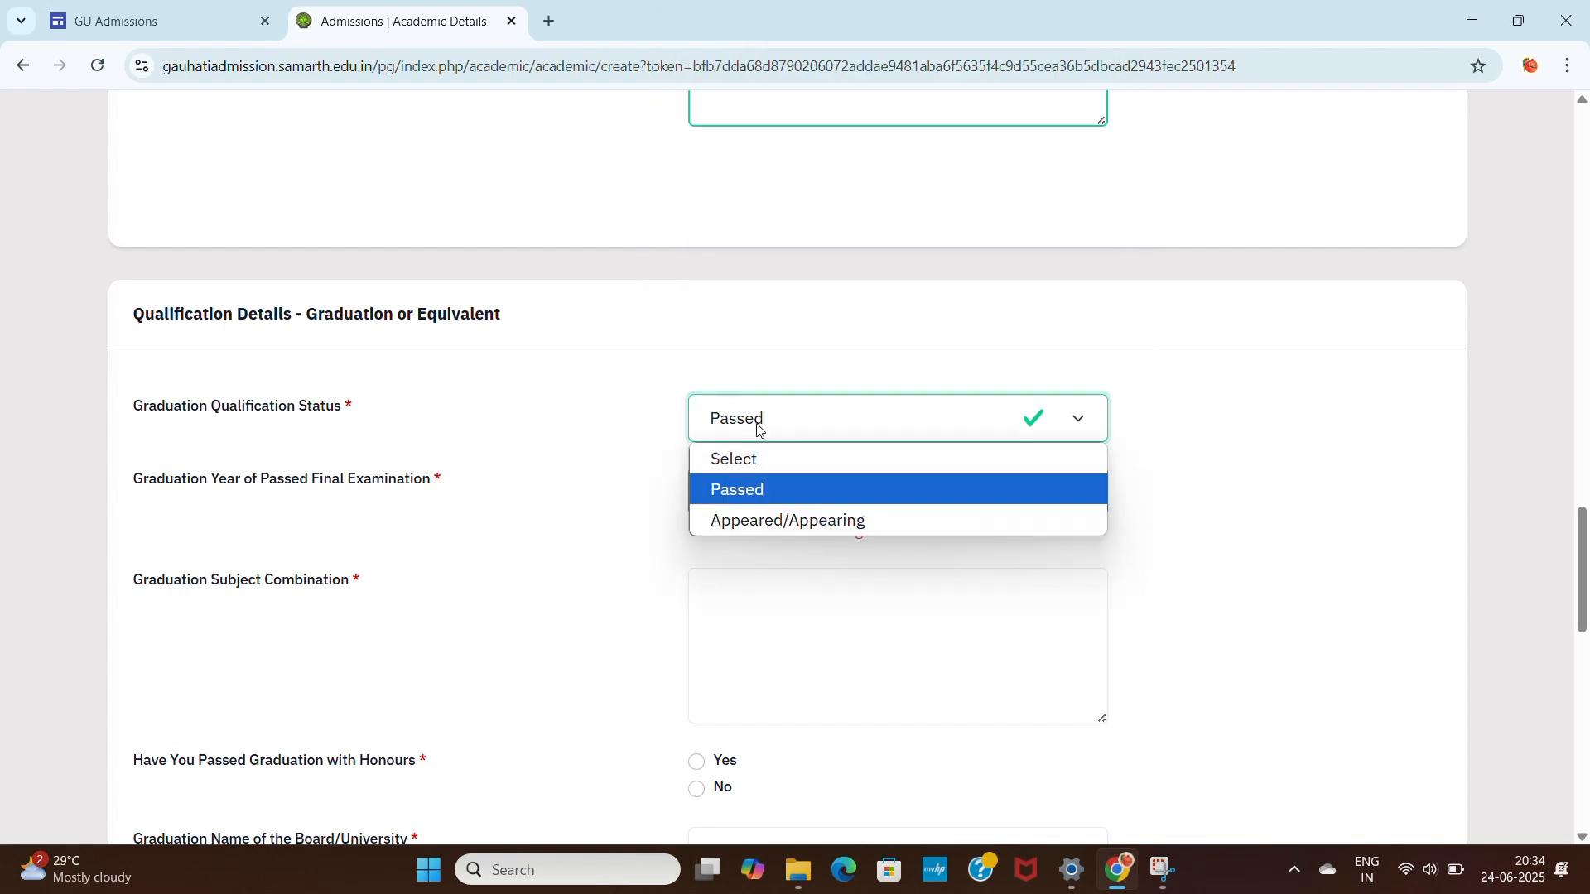
{"action": "left_click", "coordinate": [745, 522]}
Step: Set the Graduation Year of Passed Final Examination to 2025
{"action": "left_click", "coordinate": [758, 511]}
{"action": "scroll", "coordinate": [823, 295], "scroll_direction": "down", "scroll_amount": 2}
{"action": "scroll", "coordinate": [823, 278], "scroll_direction": "up", "scroll_amount": 2}
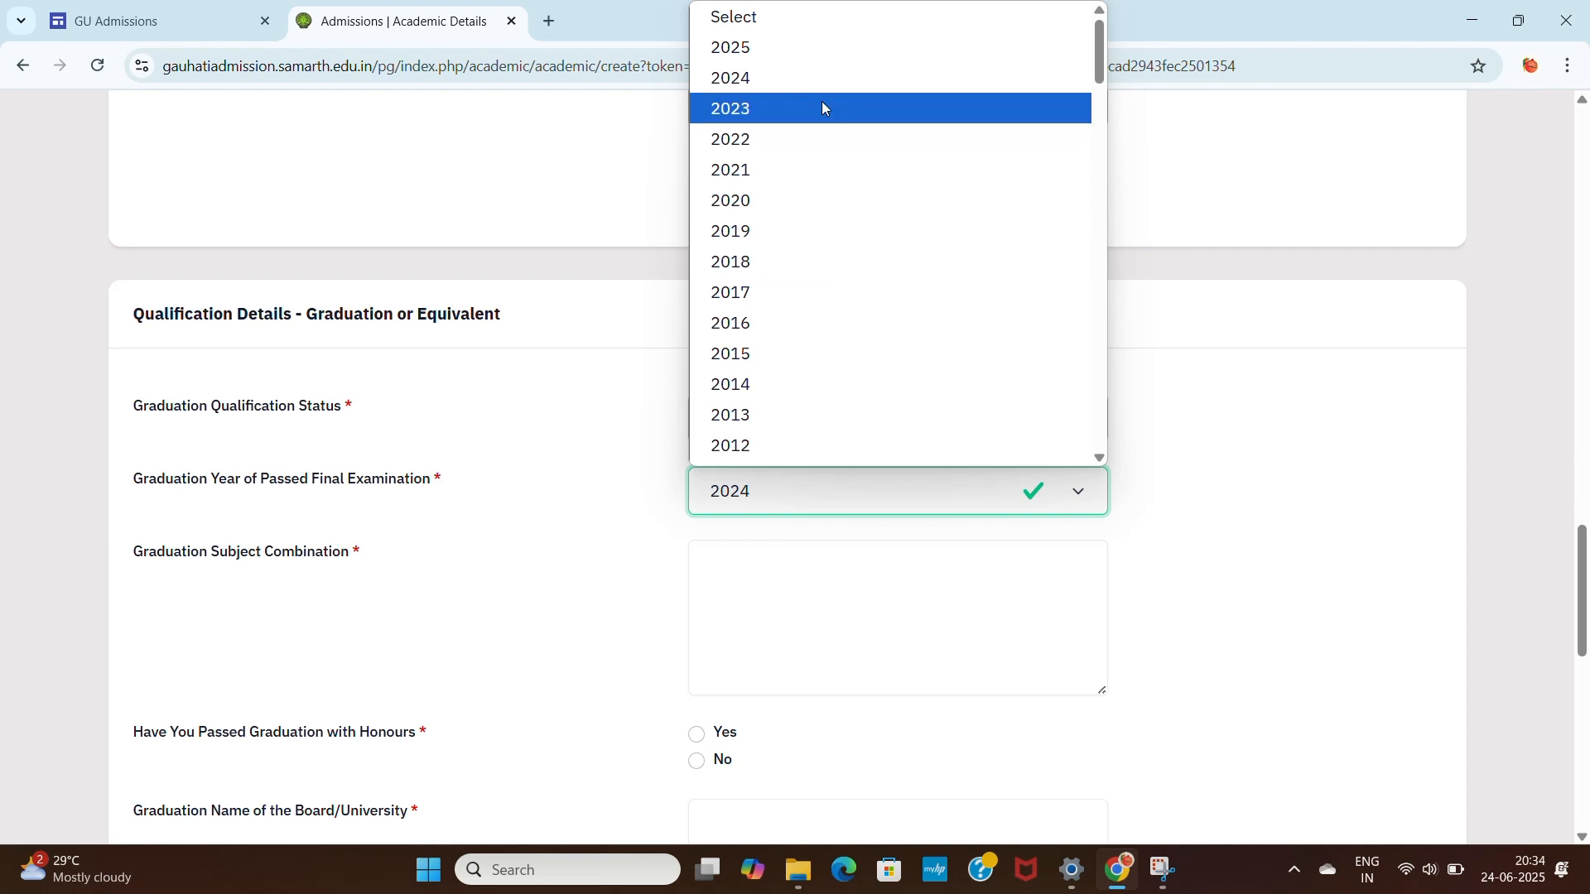
{"action": "left_click", "coordinate": [1231, 572]}
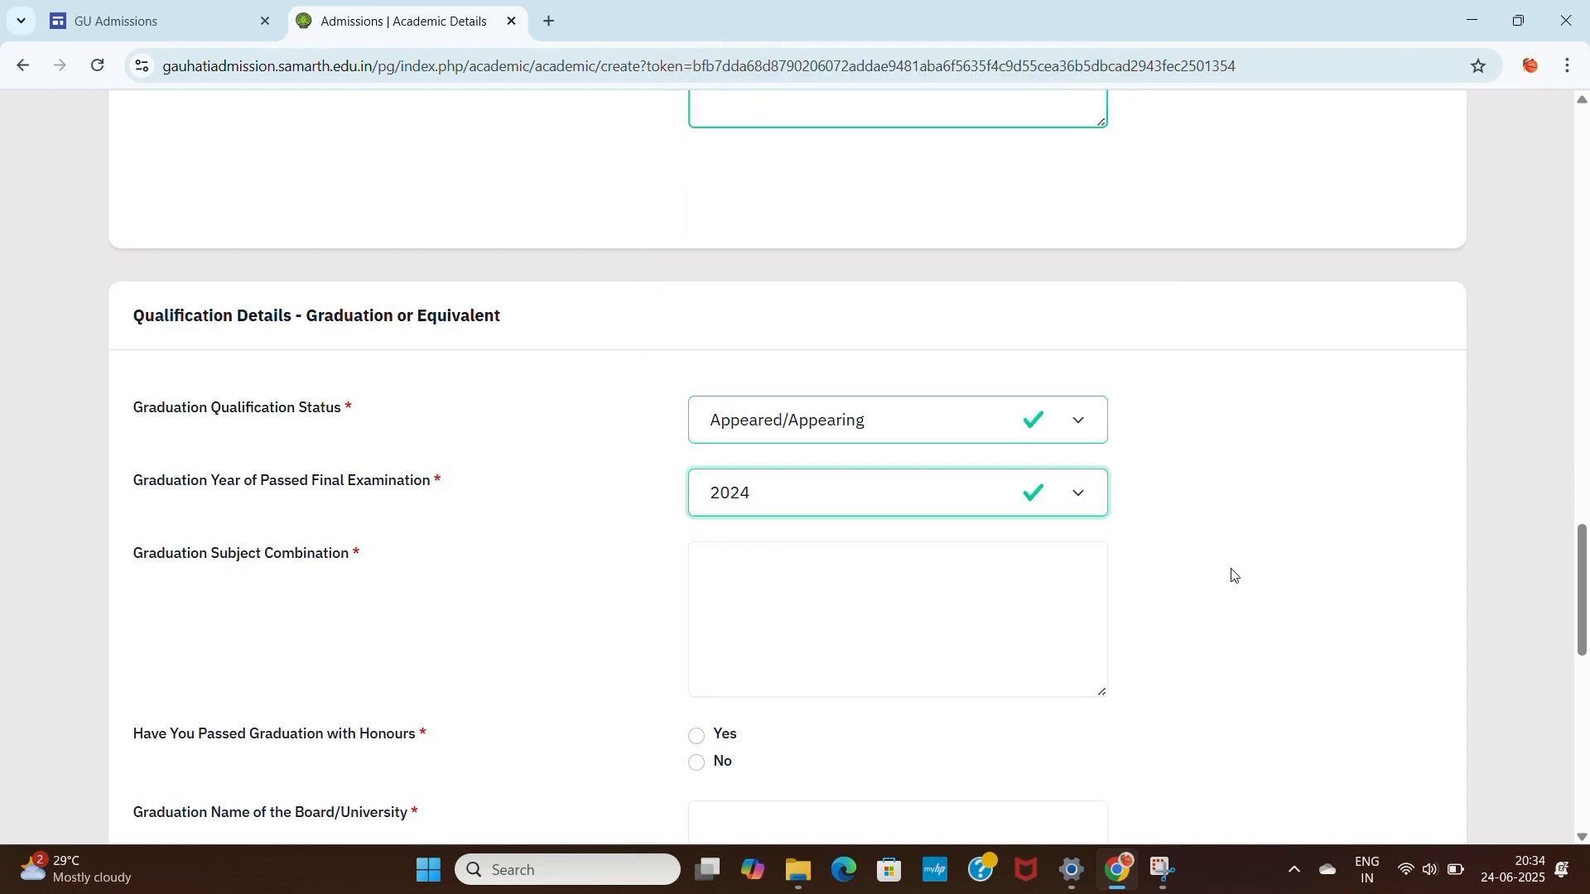
{"action": "scroll", "coordinate": [1232, 571], "scroll_direction": "up", "scroll_amount": 3}
{"action": "left_click", "coordinate": [889, 816]}
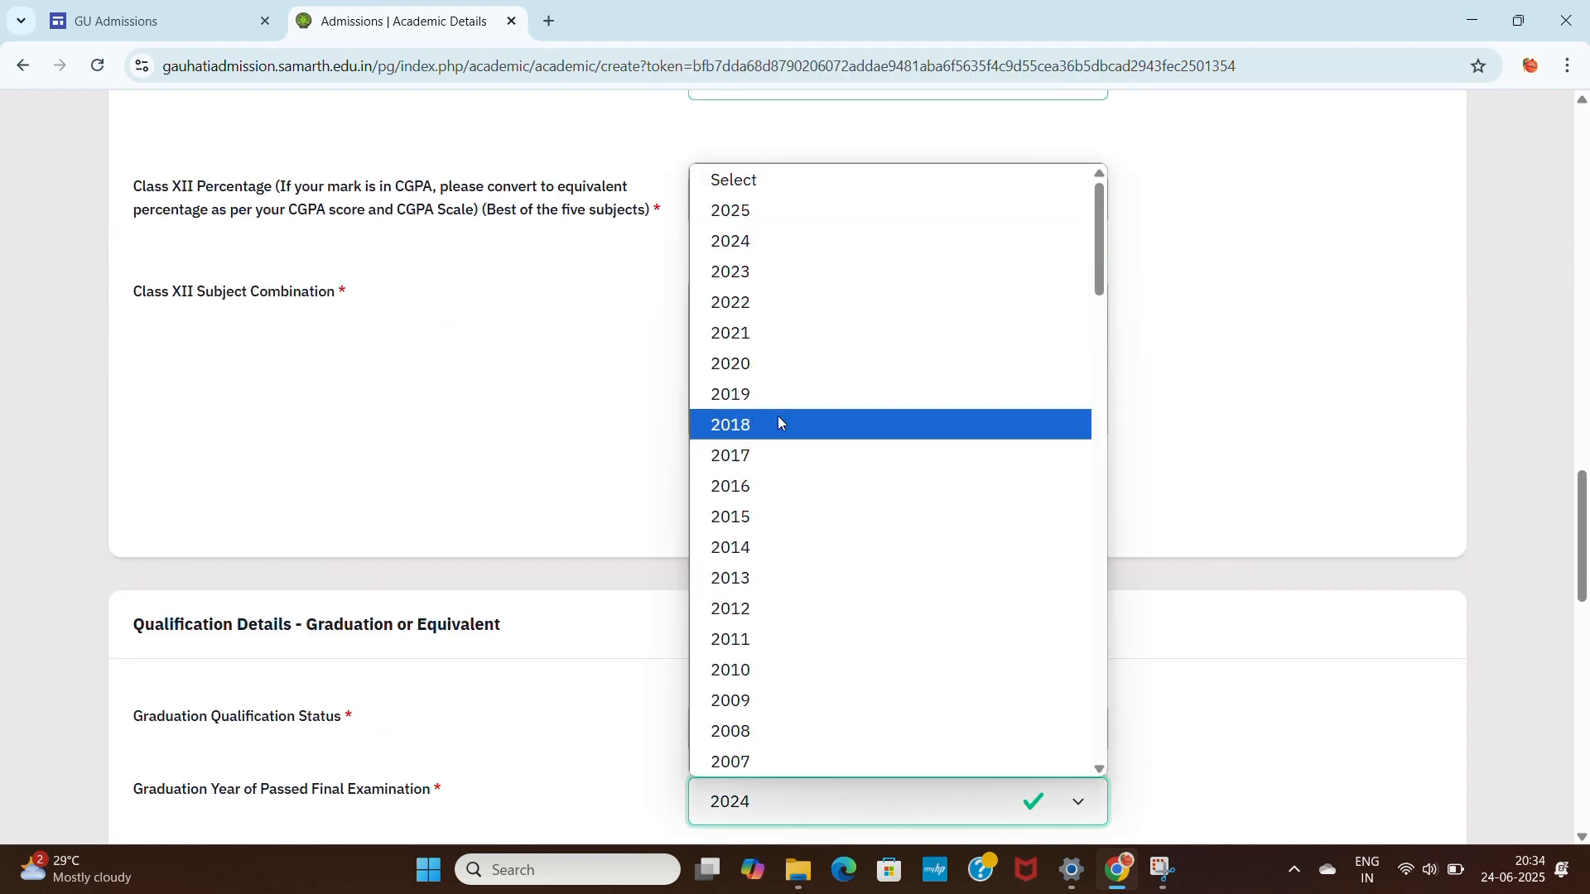
{"action": "left_click", "coordinate": [770, 210]}
Step: Enter zoology as the Graduation Subject Combination
{"action": "scroll", "coordinate": [878, 594], "scroll_direction": "down", "scroll_amount": 5}
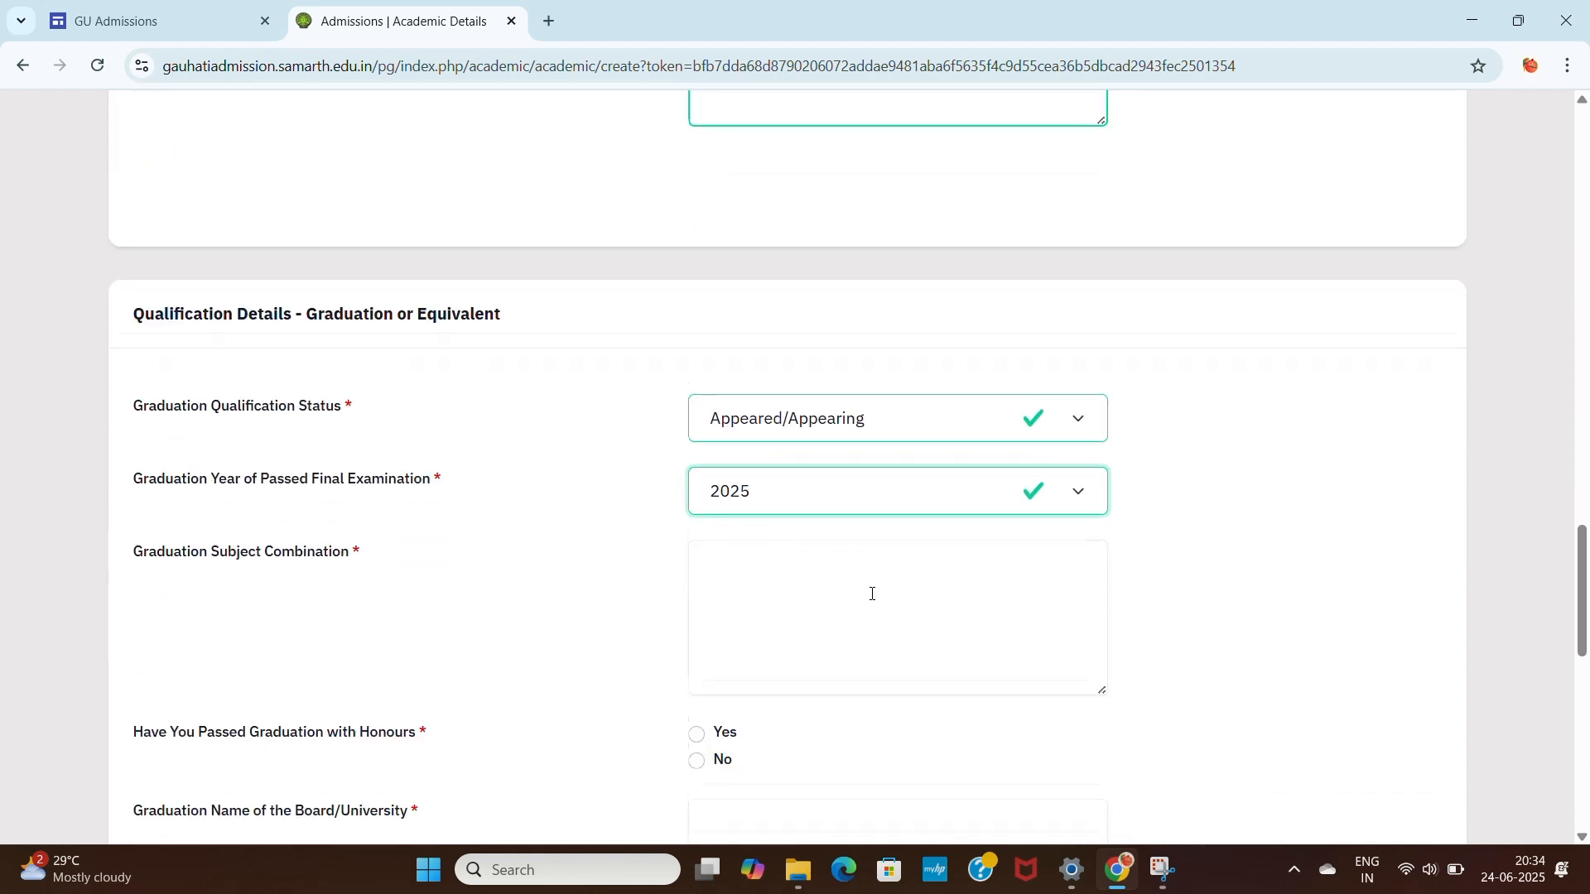
{"action": "left_click", "coordinate": [738, 480]}
{"action": "type", "text": "z"}
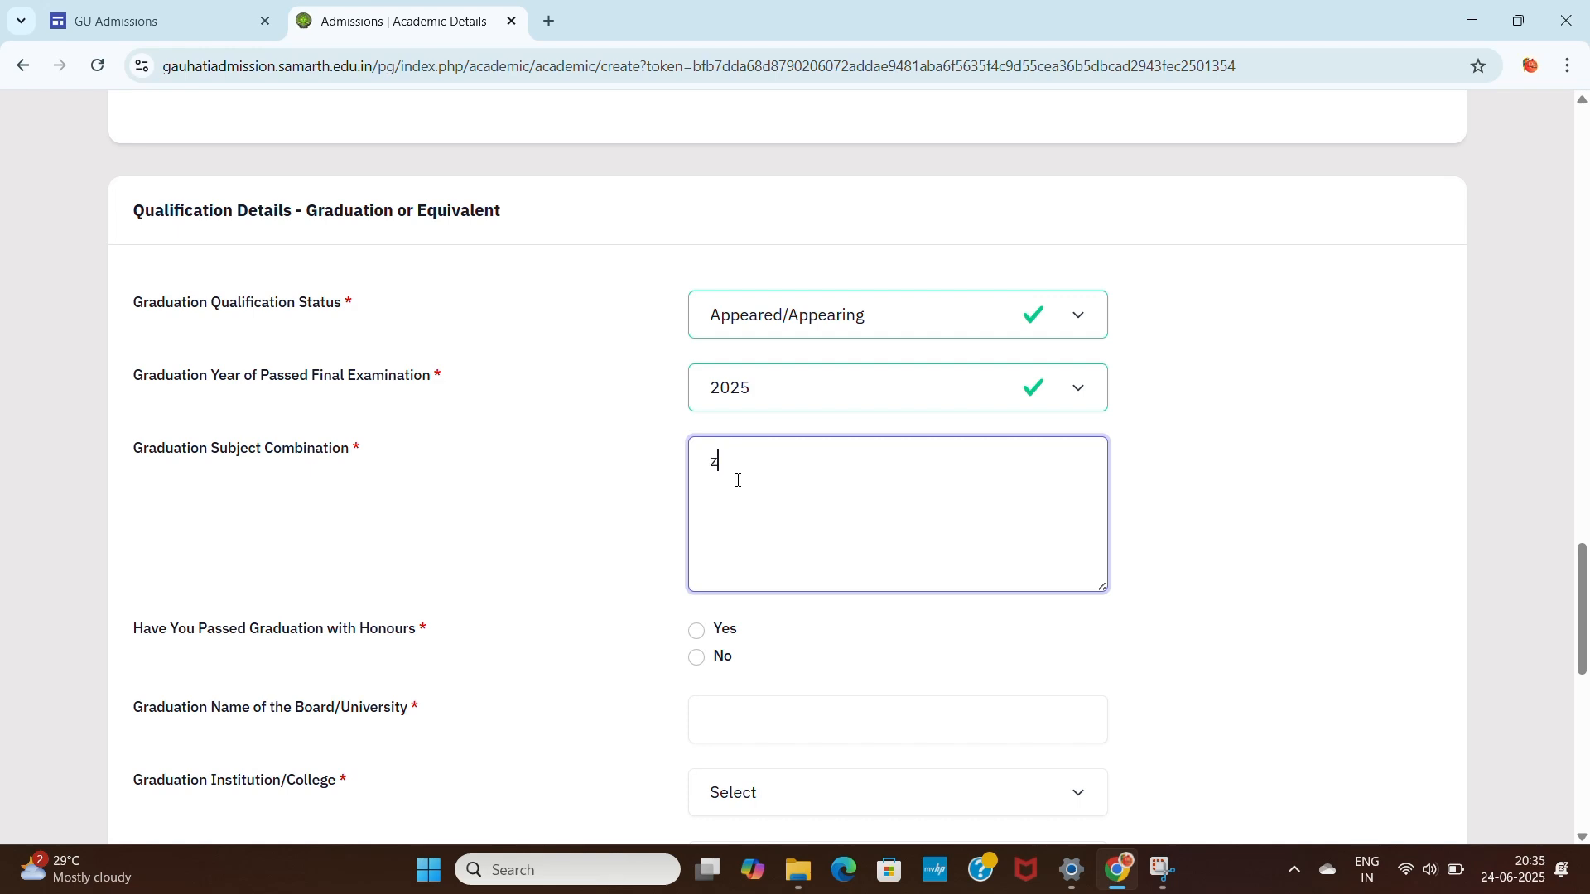
{"action": "type", "text": "oology"}
{"action": "left_click", "coordinate": [1290, 484]}
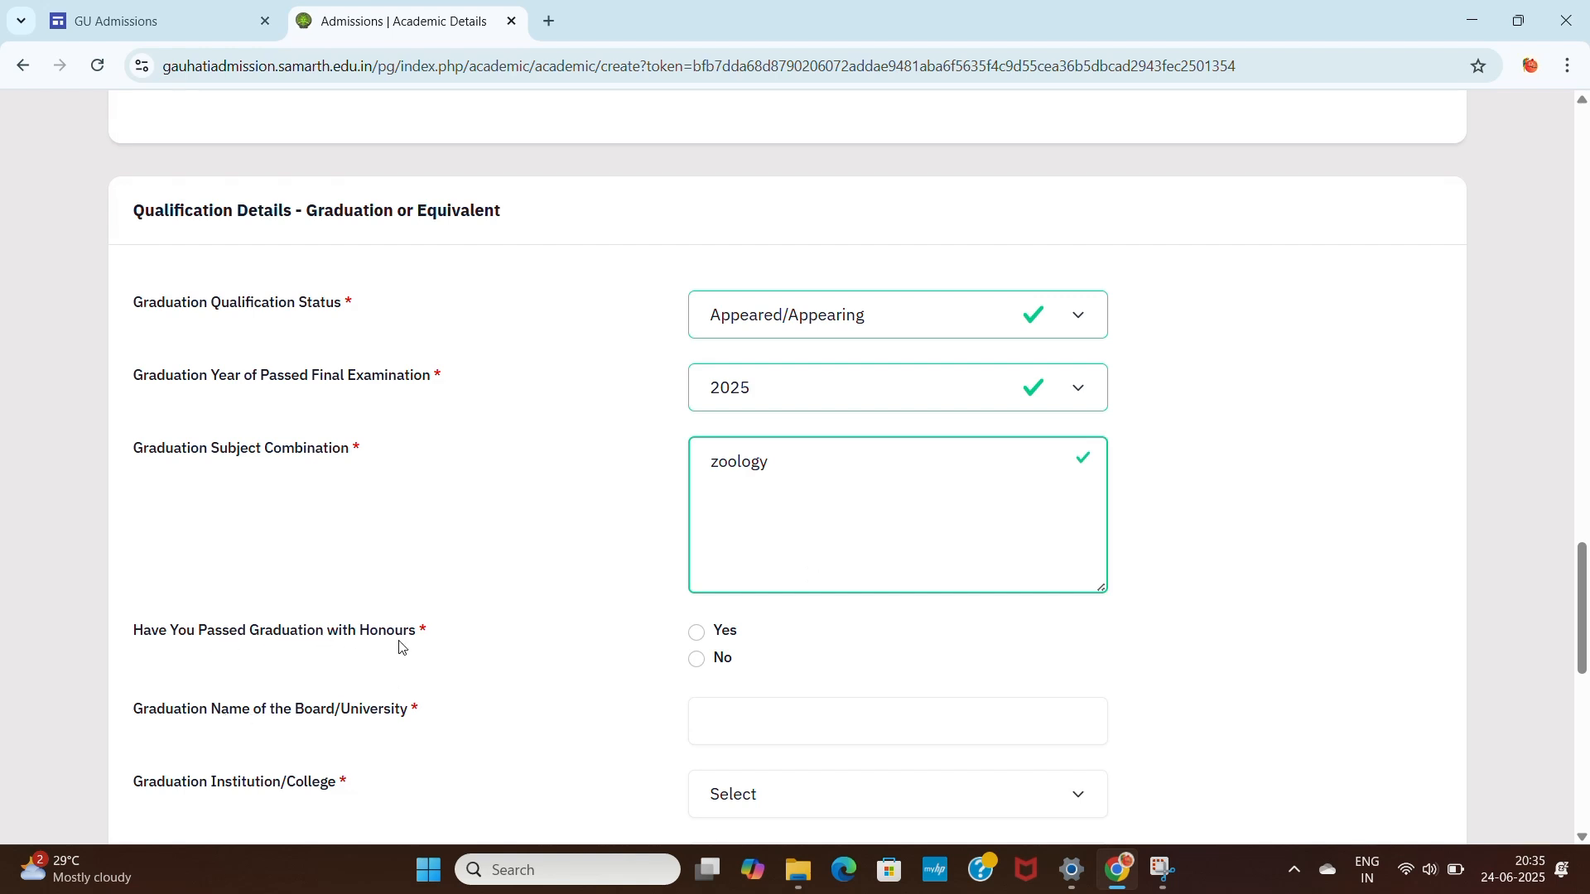
Step: Answer Yes to having passed graduation with honours and set the honors subject to zoology
{"action": "left_click", "coordinate": [698, 636]}
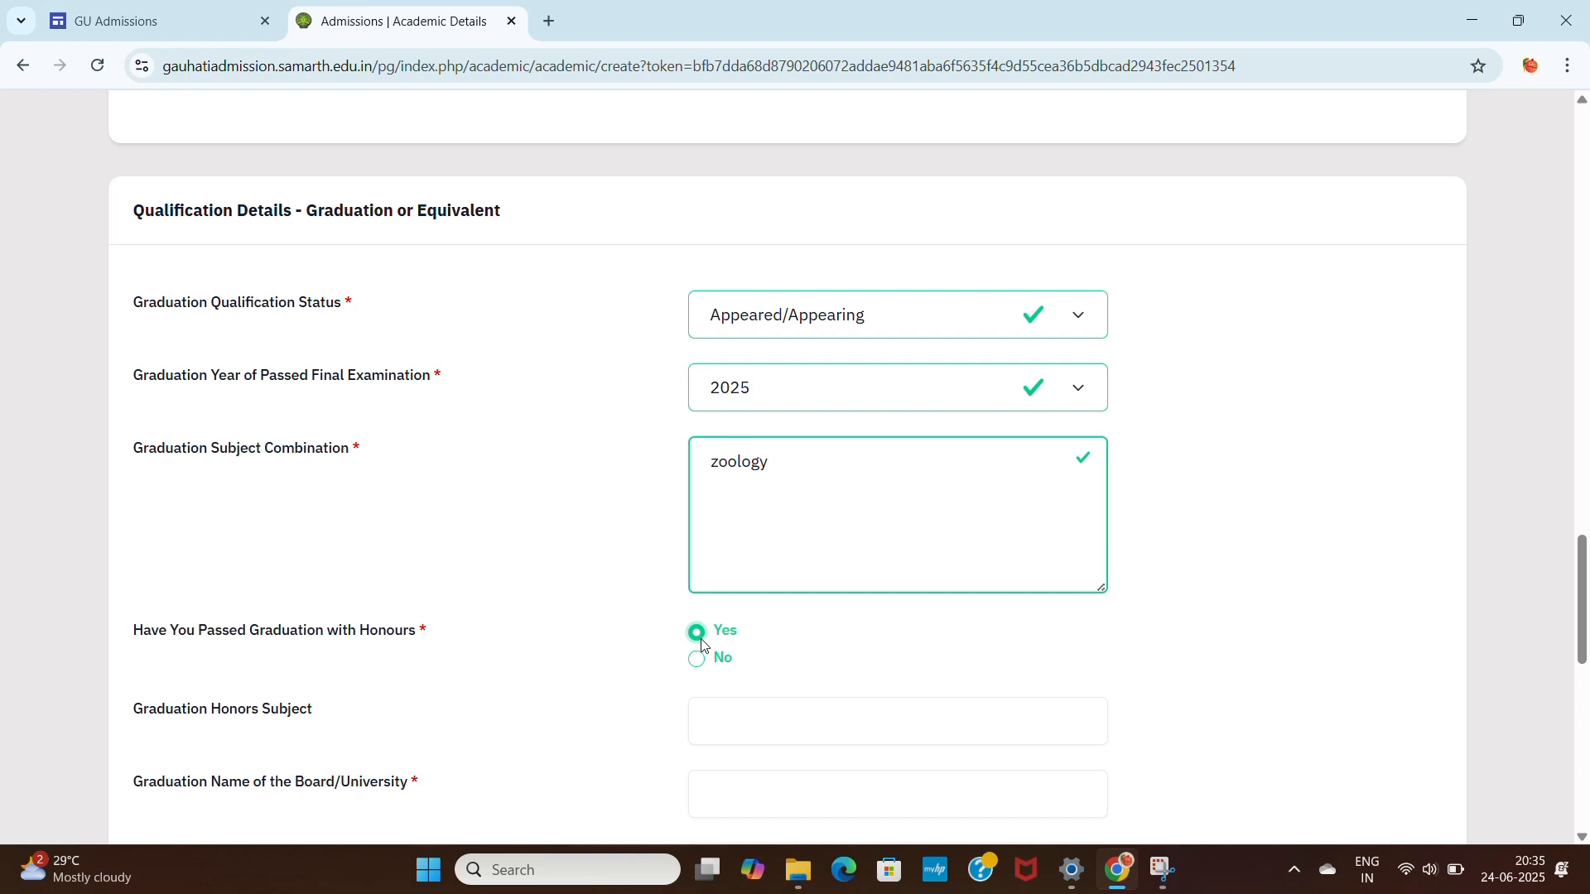
{"action": "scroll", "coordinate": [629, 654], "scroll_direction": "down", "scroll_amount": 2}
{"action": "left_click", "coordinate": [753, 526]}
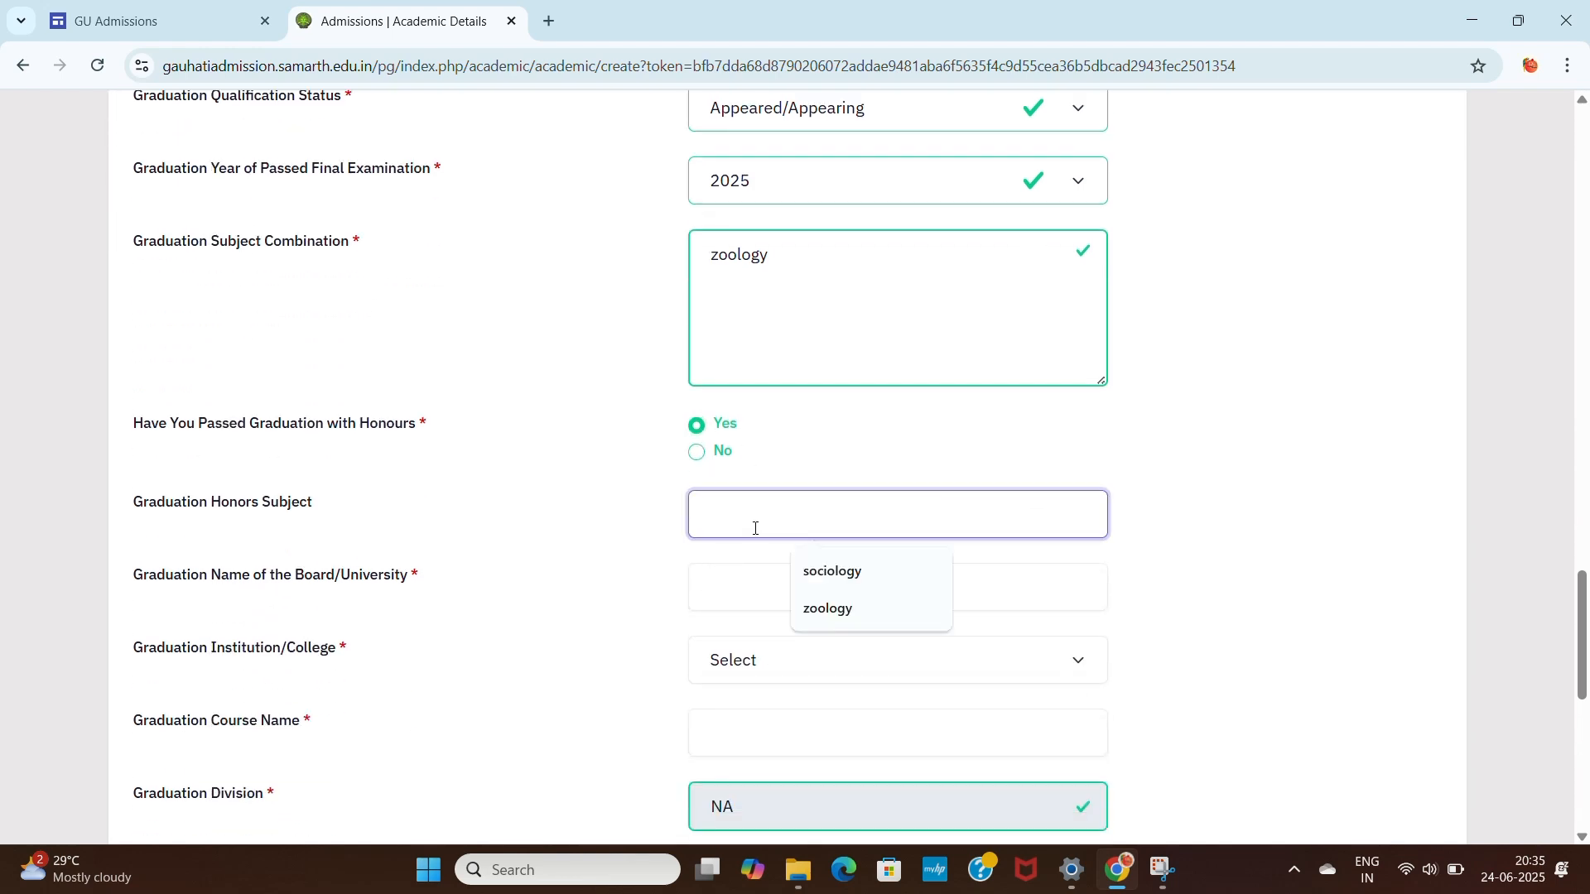
{"action": "left_click", "coordinate": [861, 617]}
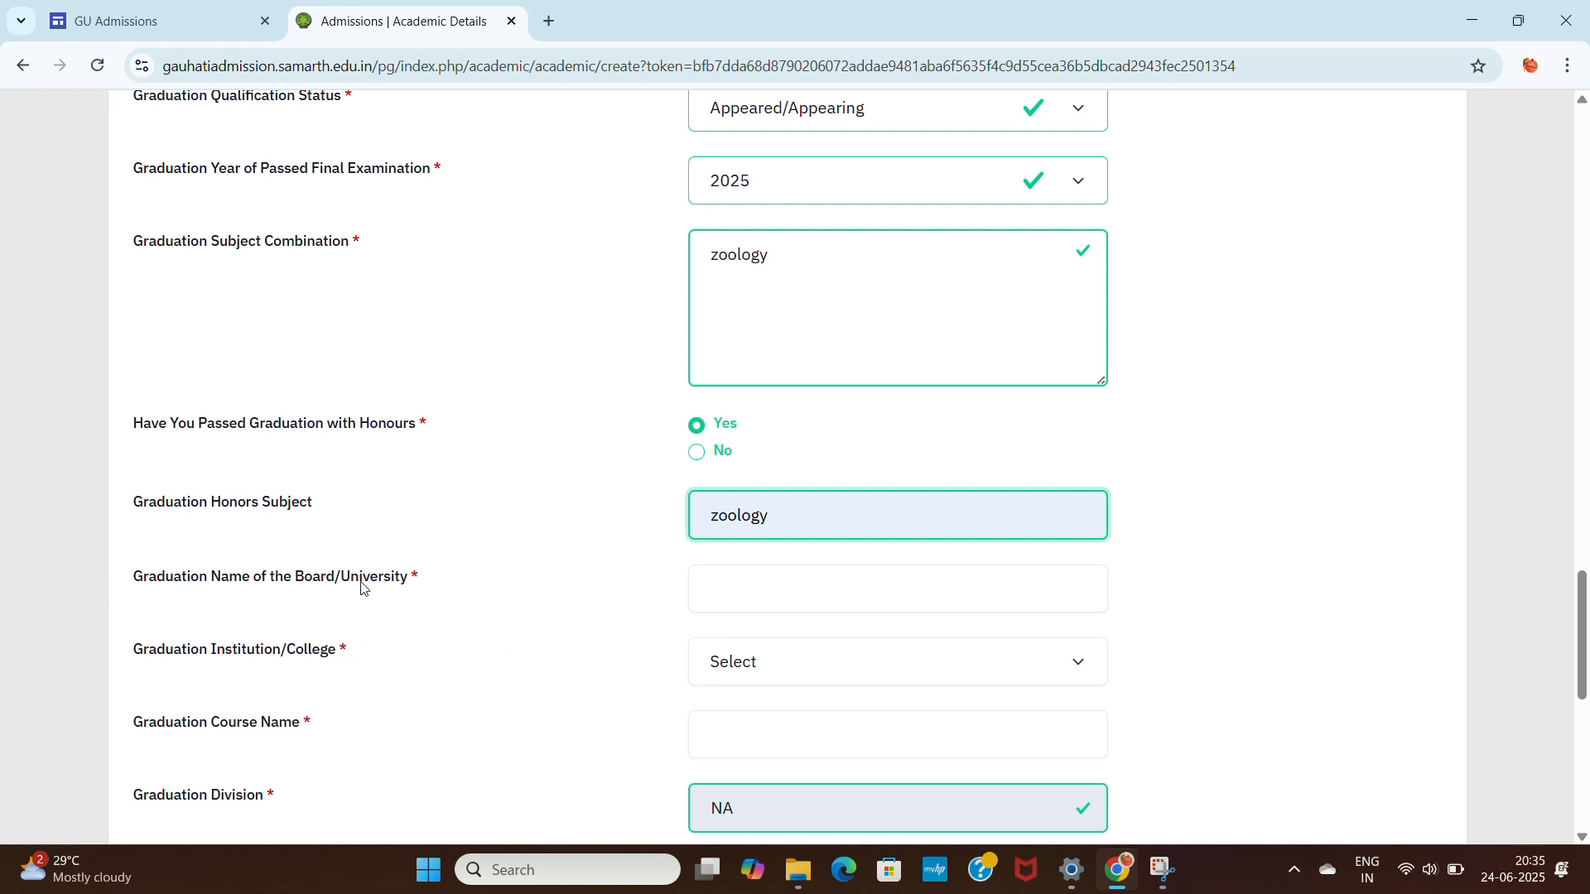
Step: Enter du as the Graduation Name of the Board/University and set the Graduation Institution/College to Other
{"action": "left_click", "coordinate": [780, 590]}
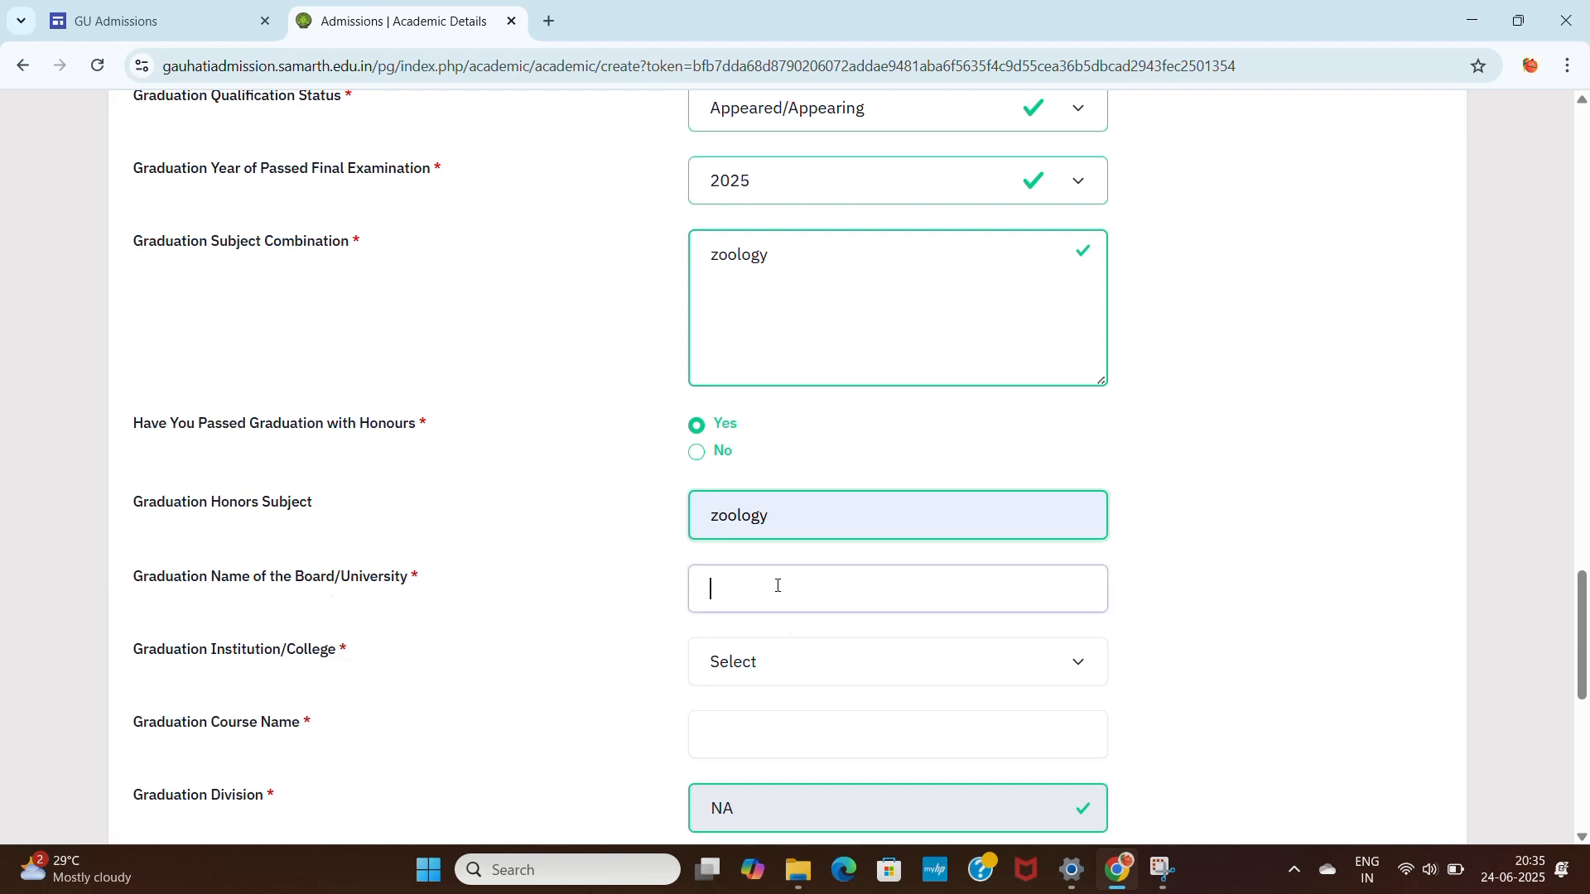
{"action": "left_click", "coordinate": [845, 650]}
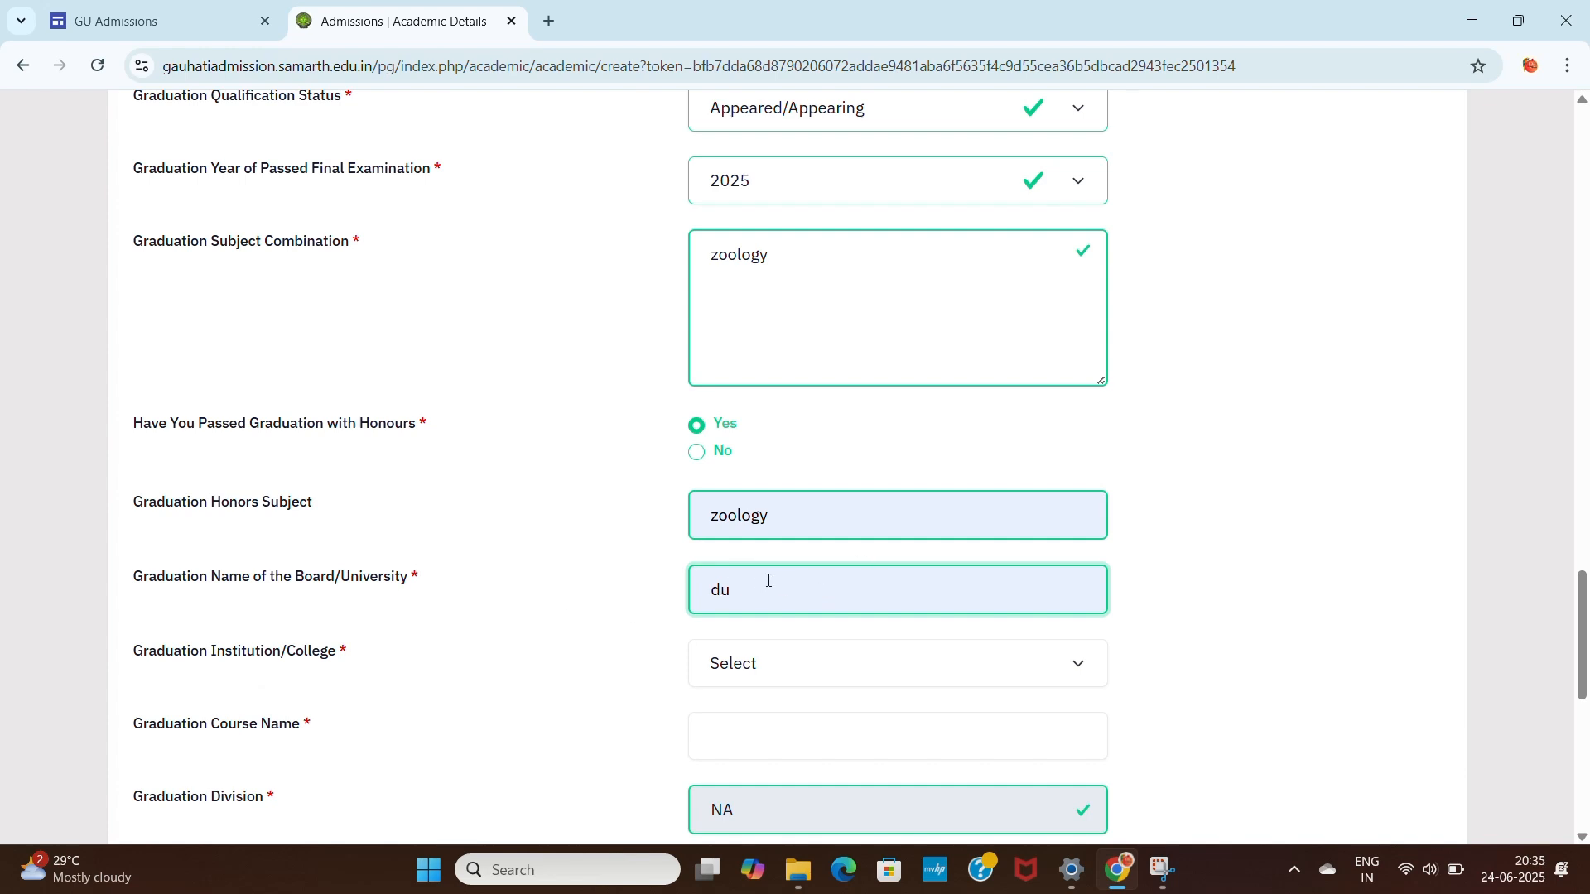
{"action": "scroll", "coordinate": [754, 583], "scroll_direction": "down", "scroll_amount": 1}
{"action": "left_click", "coordinate": [838, 560]}
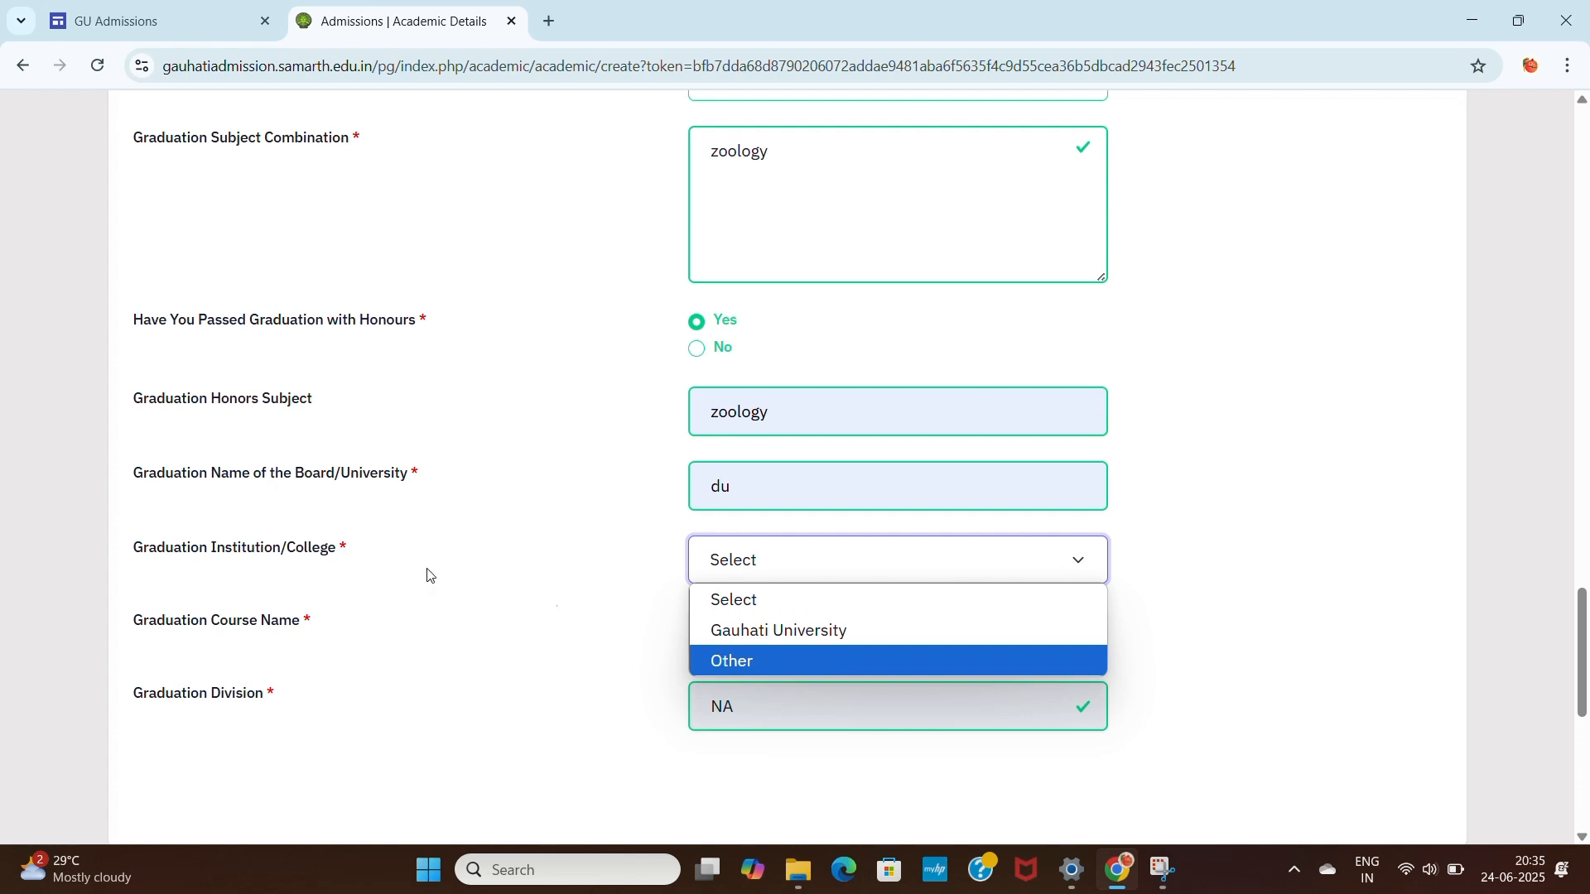
{"action": "left_click", "coordinate": [755, 667]}
Step: Enter du as the Graduation Name of the Other Board/University and B.Sc as the Graduation Course Name
{"action": "scroll", "coordinate": [634, 643], "scroll_direction": "down", "scroll_amount": 1}
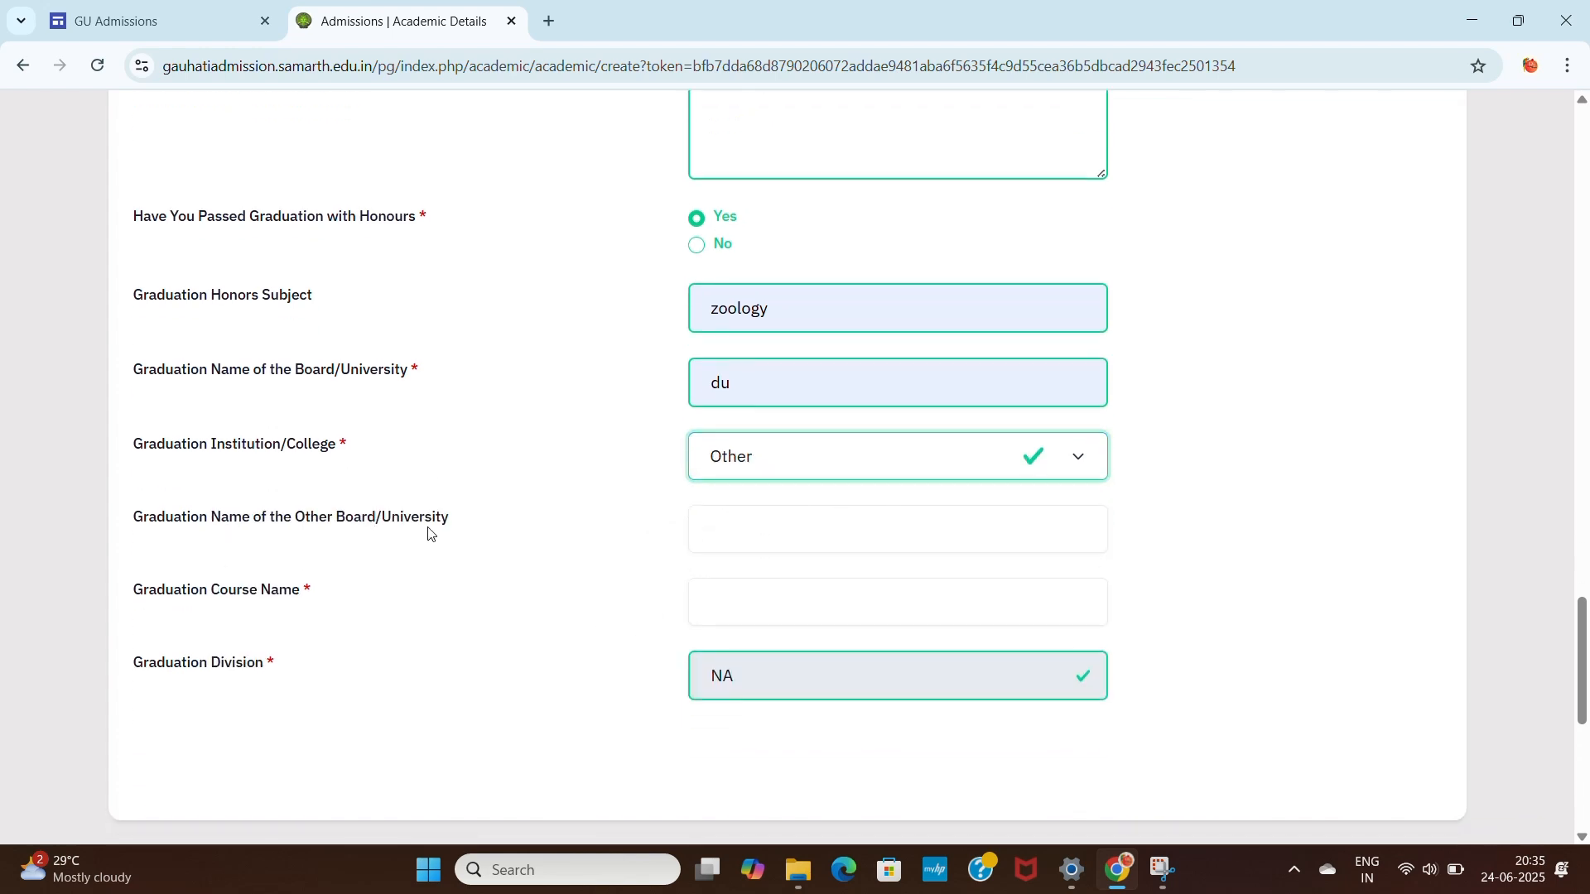
{"action": "left_click", "coordinate": [796, 538]}
{"action": "left_click", "coordinate": [807, 584]}
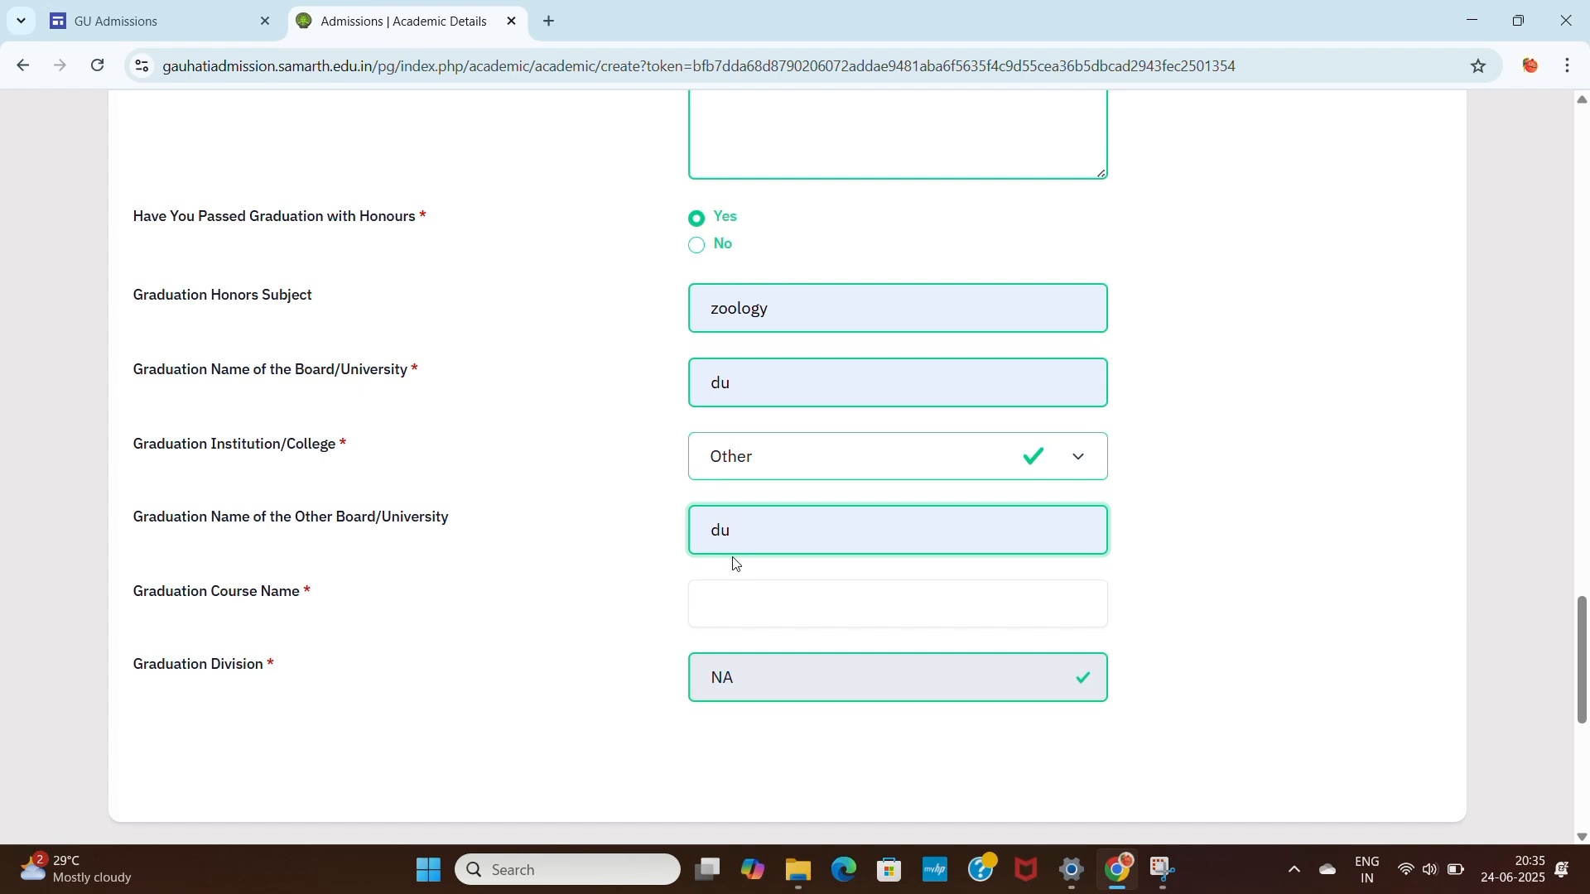
{"action": "left_click", "coordinate": [755, 599]}
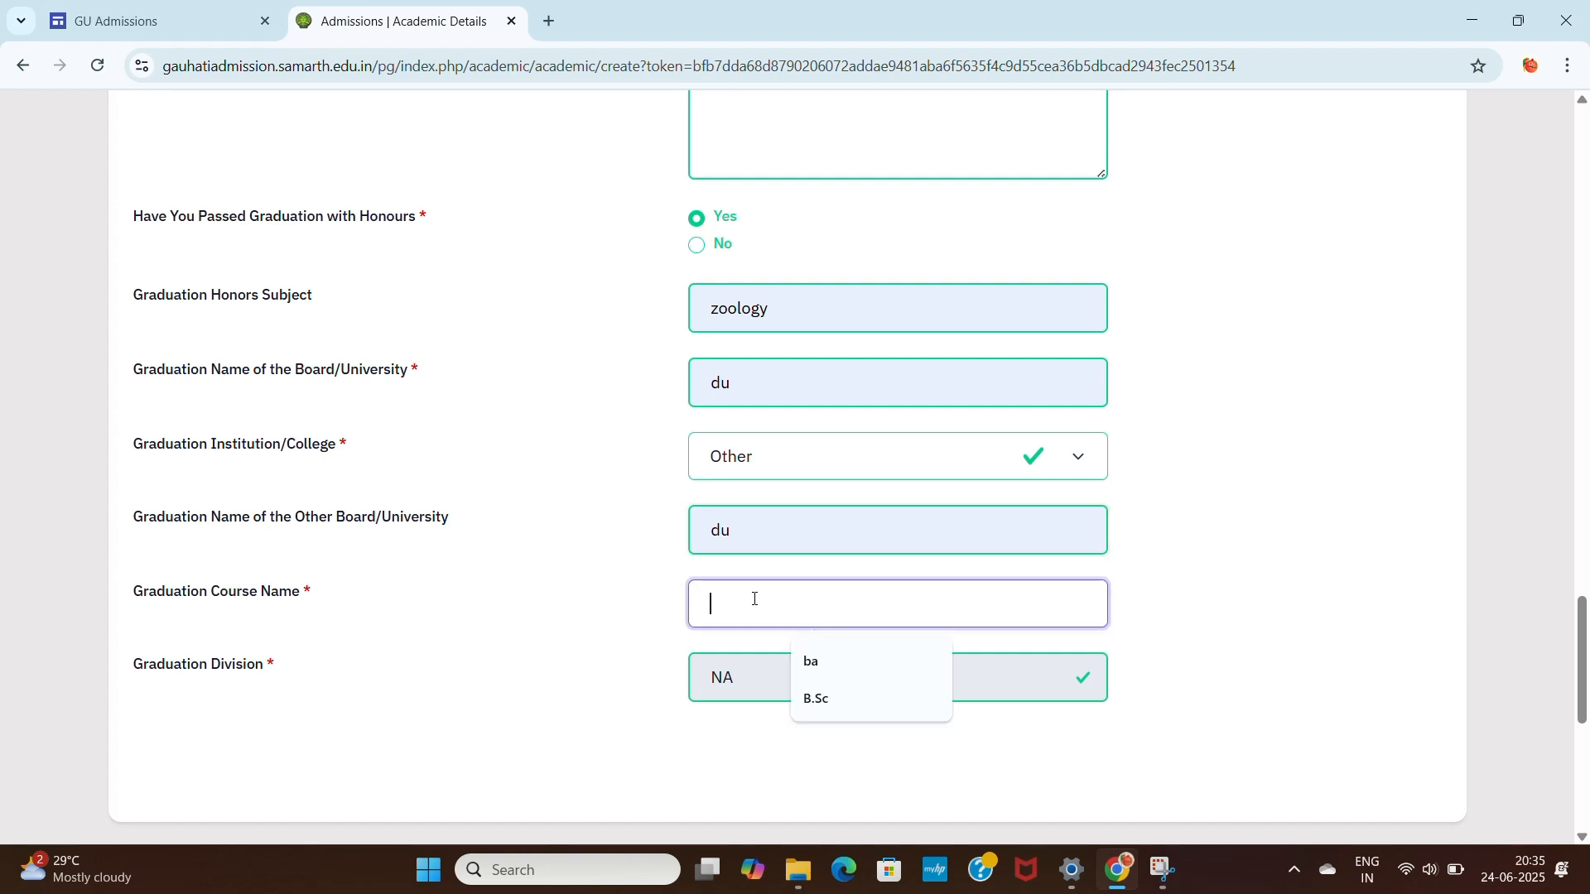
{"action": "left_click", "coordinate": [836, 709]}
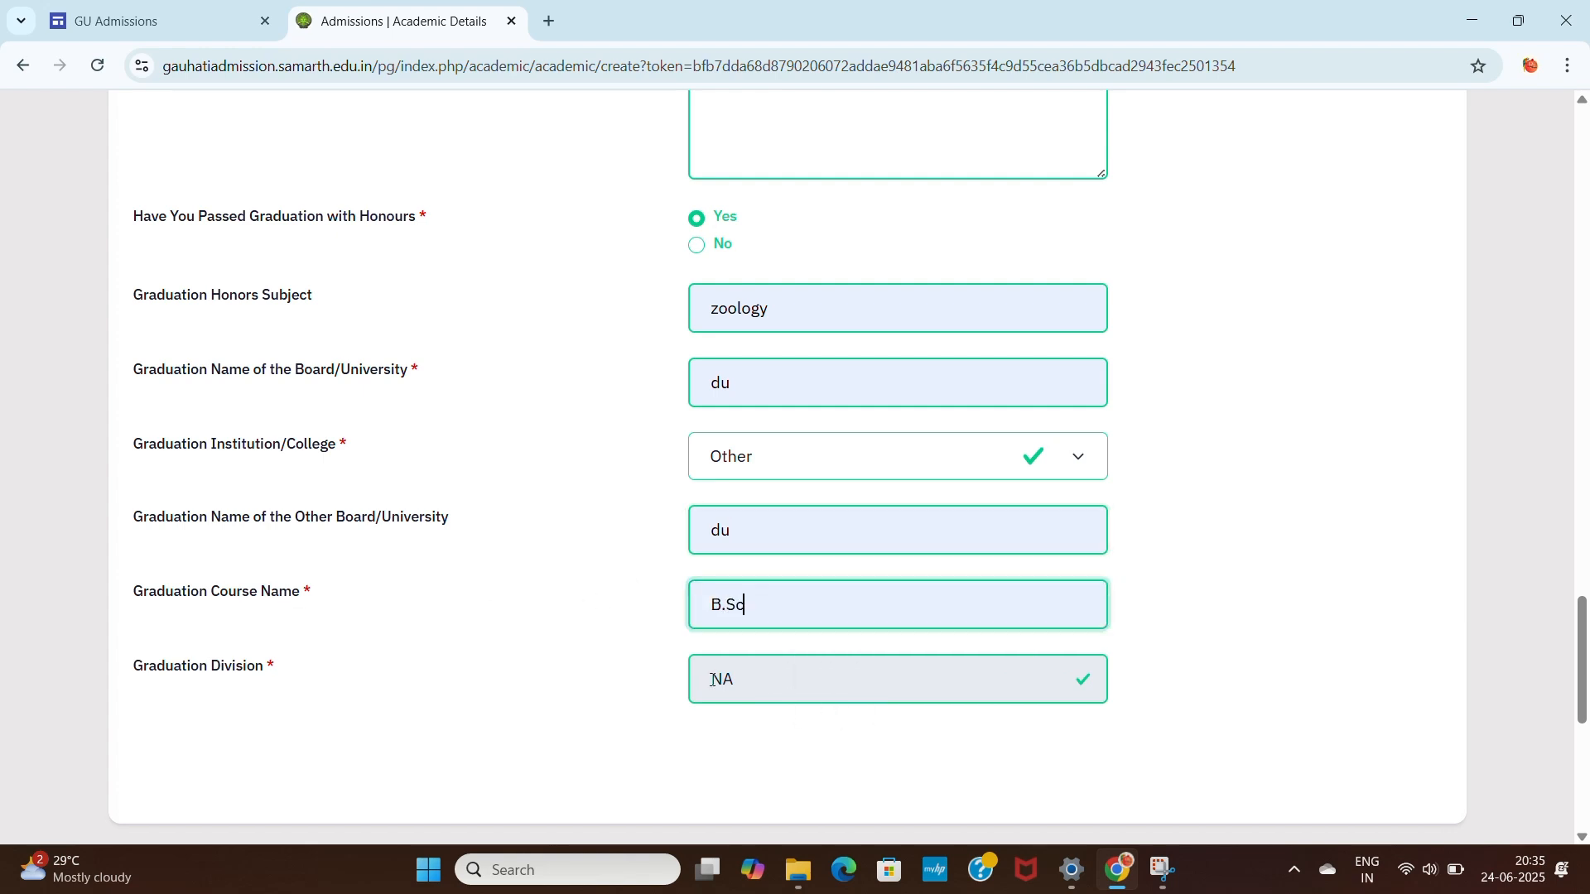
Step: Check the completed qualification entries and save the academic details form
{"action": "scroll", "coordinate": [704, 678], "scroll_direction": "down", "scroll_amount": 1}
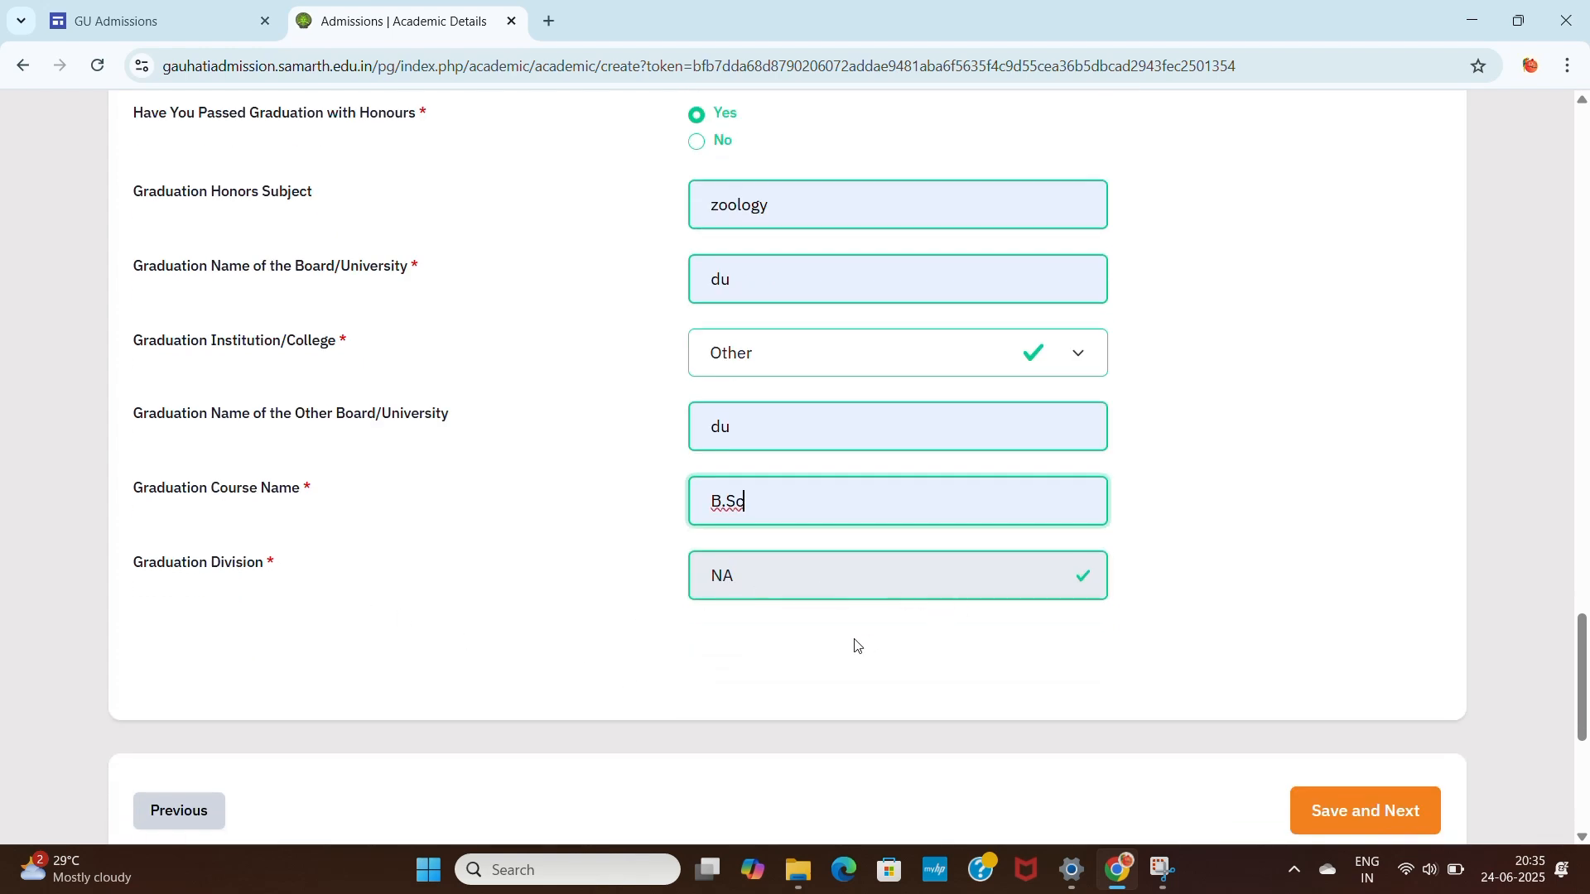
{"action": "scroll", "coordinate": [906, 606], "scroll_direction": "down", "scroll_amount": 1}
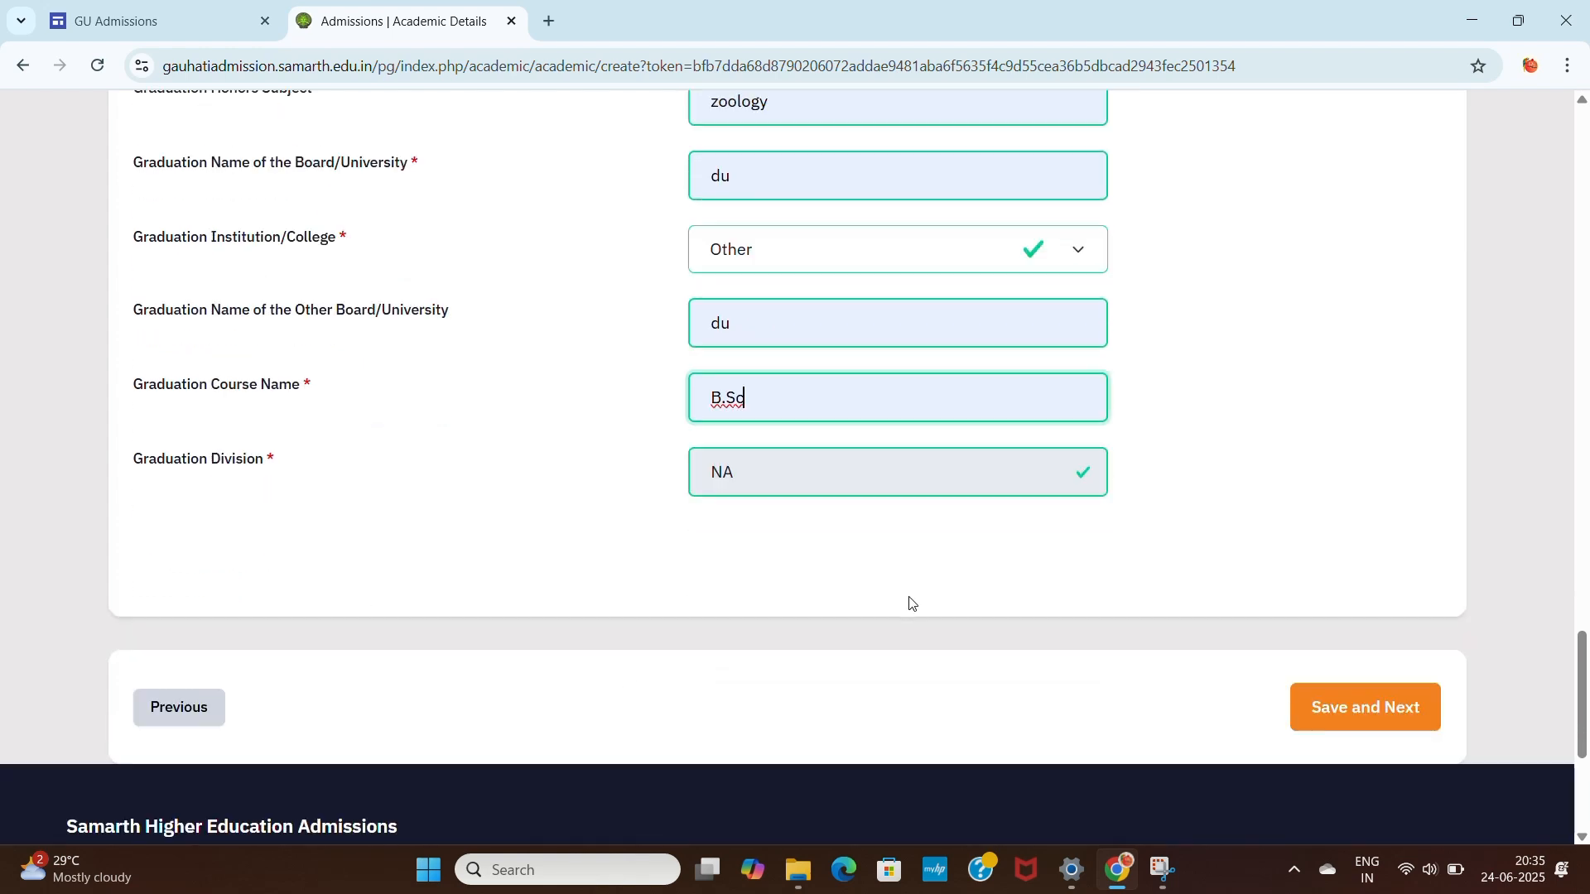
{"action": "scroll", "coordinate": [1109, 589], "scroll_direction": "down", "scroll_amount": 1}
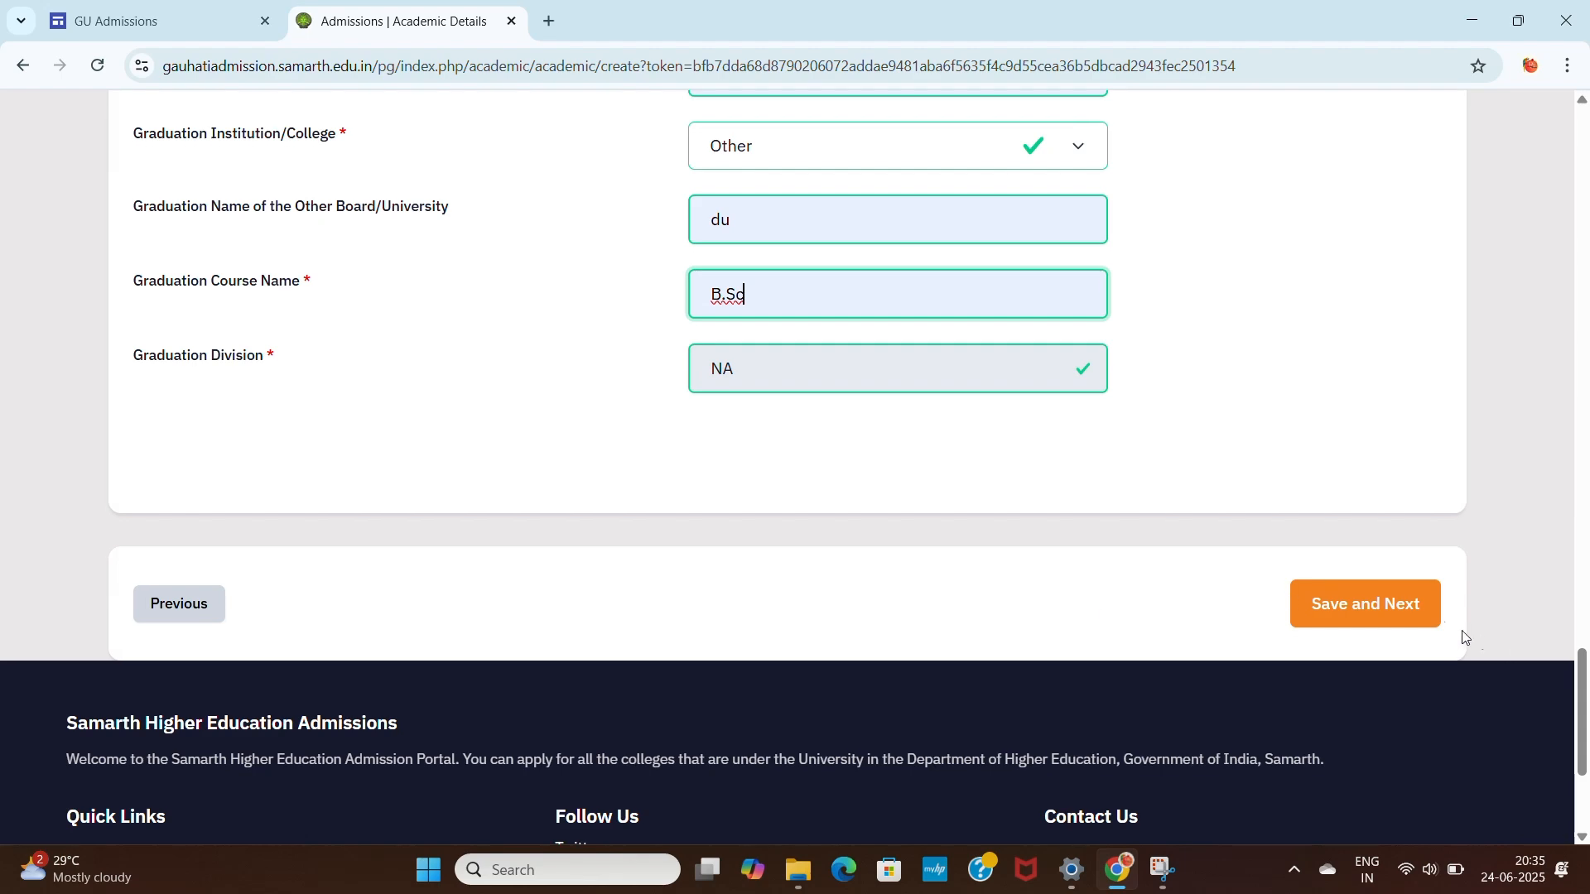
{"action": "left_click", "coordinate": [1401, 603]}
{"action": "scroll", "coordinate": [1081, 485], "scroll_direction": "down", "scroll_amount": 12}
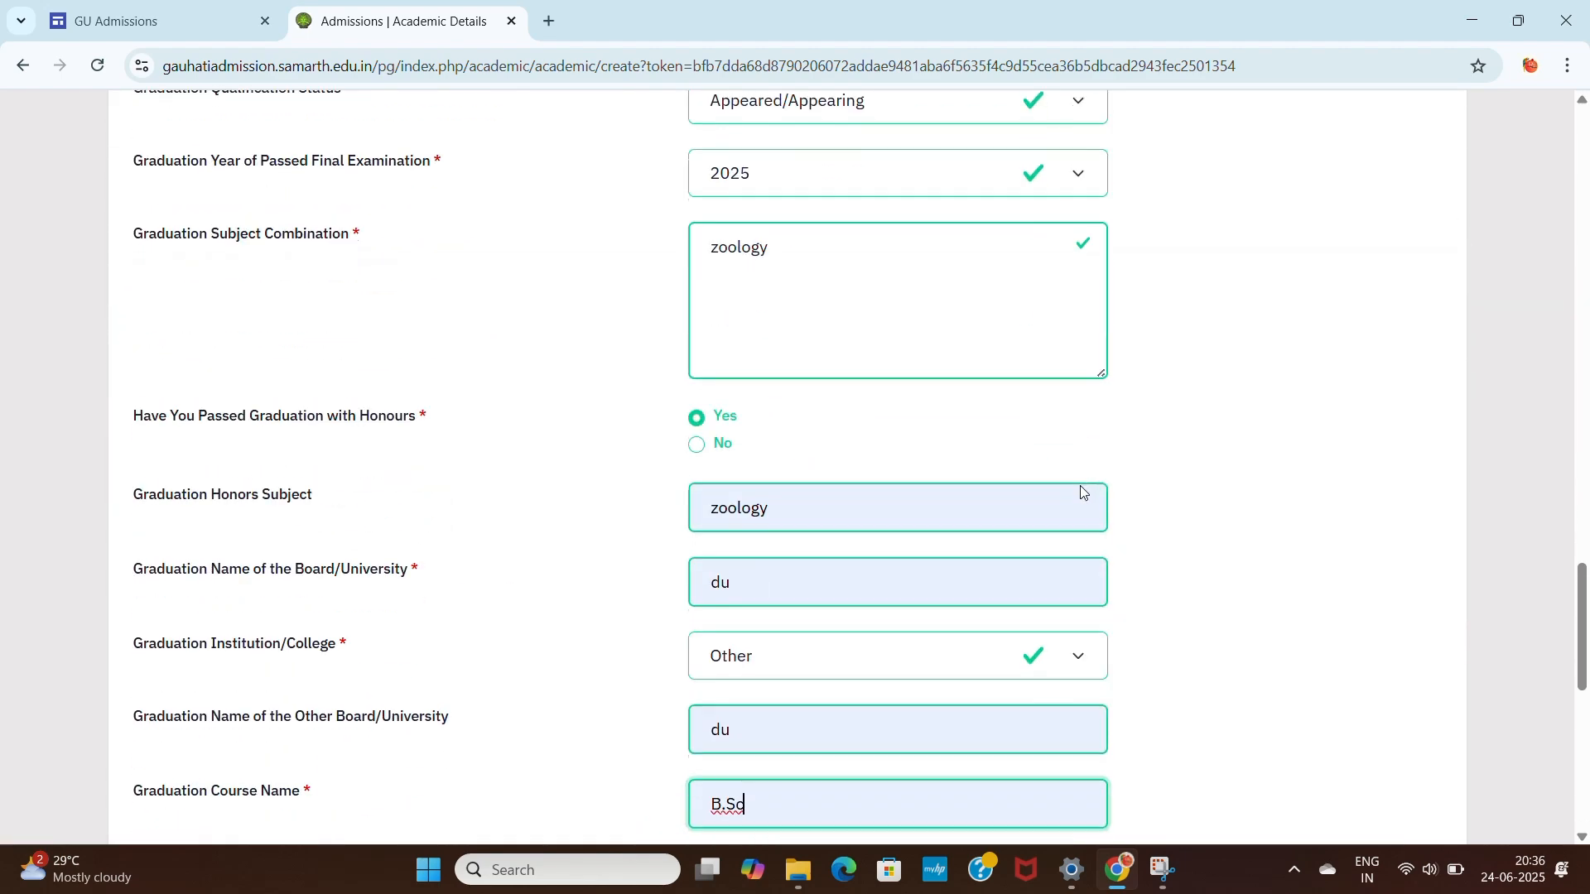
{"action": "scroll", "coordinate": [1441, 418], "scroll_direction": "up", "scroll_amount": 6}
{"action": "scroll", "coordinate": [1411, 414], "scroll_direction": "up", "scroll_amount": 13}
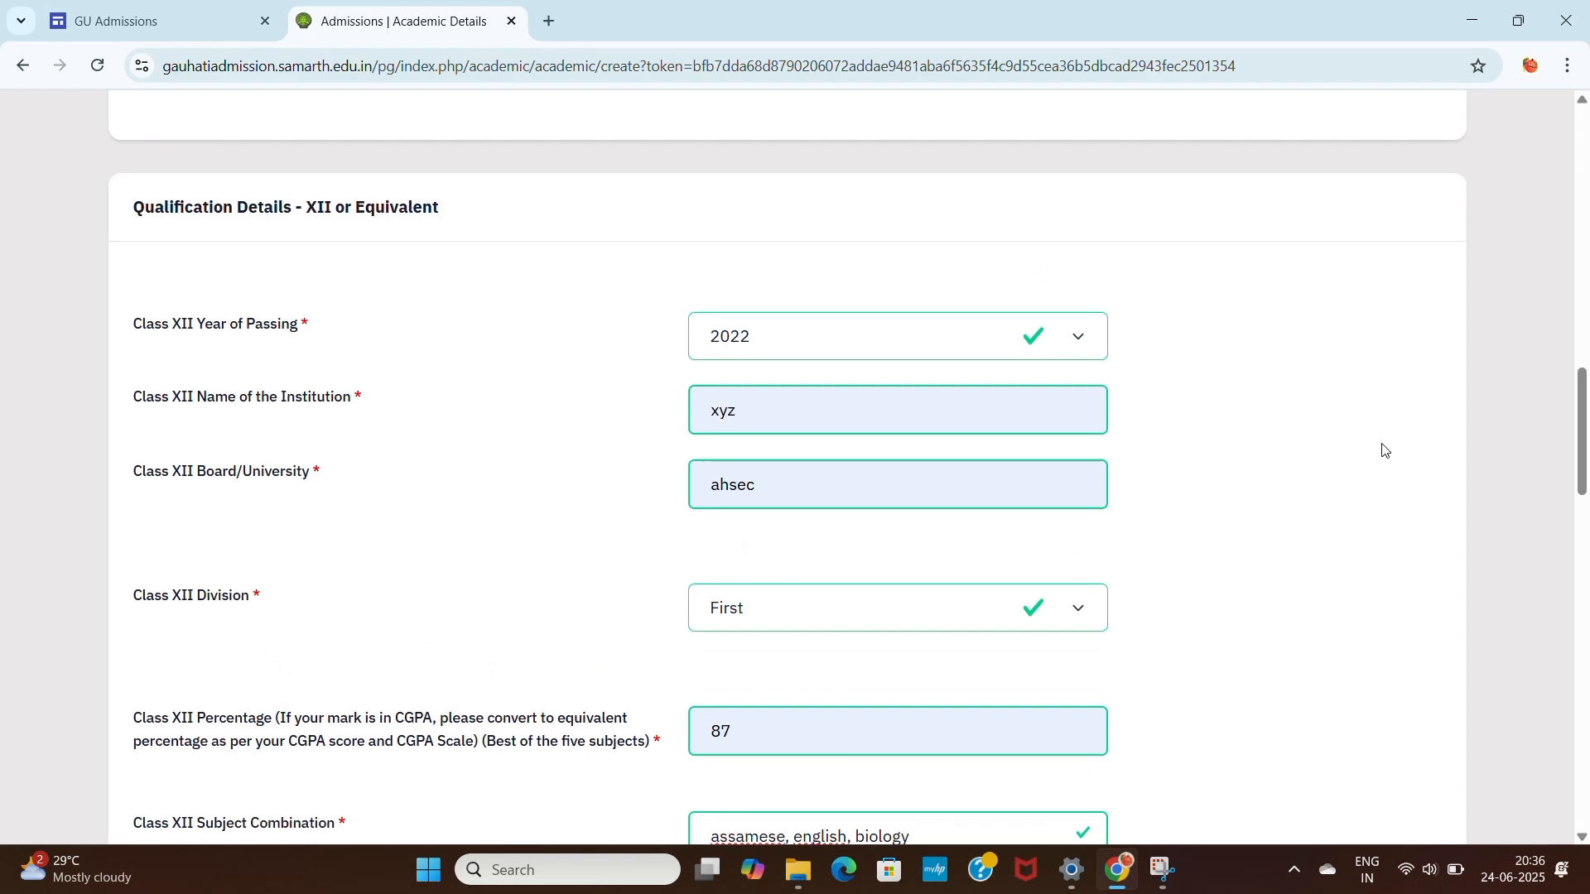
{"action": "scroll", "coordinate": [1384, 452], "scroll_direction": "down", "scroll_amount": 12}
{"action": "left_click", "coordinate": [1358, 731]}
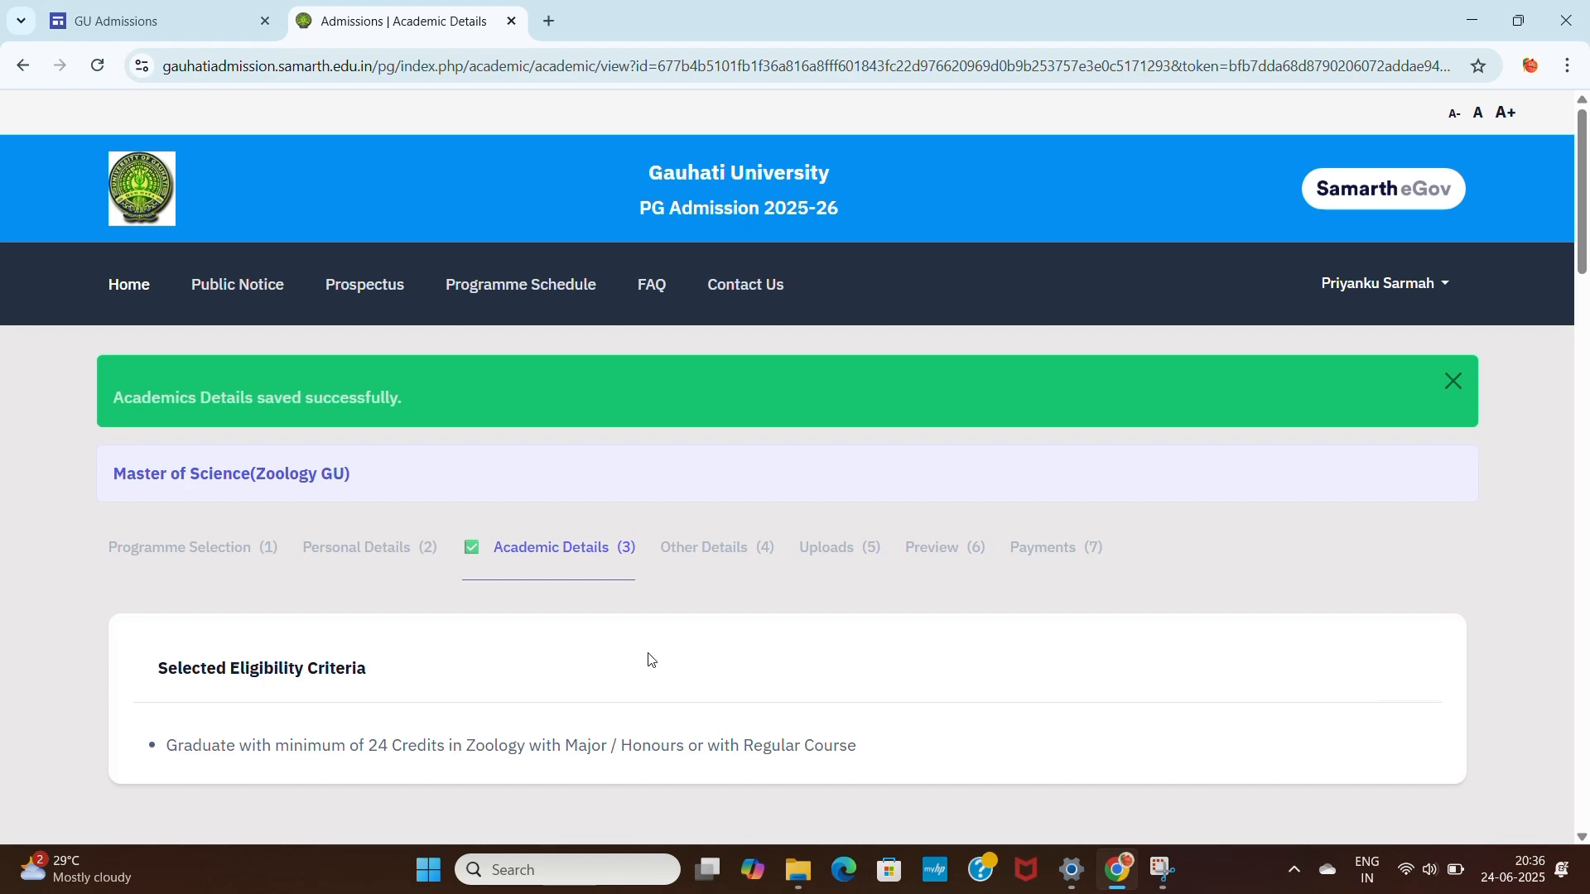
Step: Review the saved Class X, Class XII and graduation details and proceed to the Other Details section
{"action": "scroll", "coordinate": [649, 660], "scroll_direction": "down", "scroll_amount": 5}
{"action": "scroll", "coordinate": [787, 611], "scroll_direction": "down", "scroll_amount": 14}
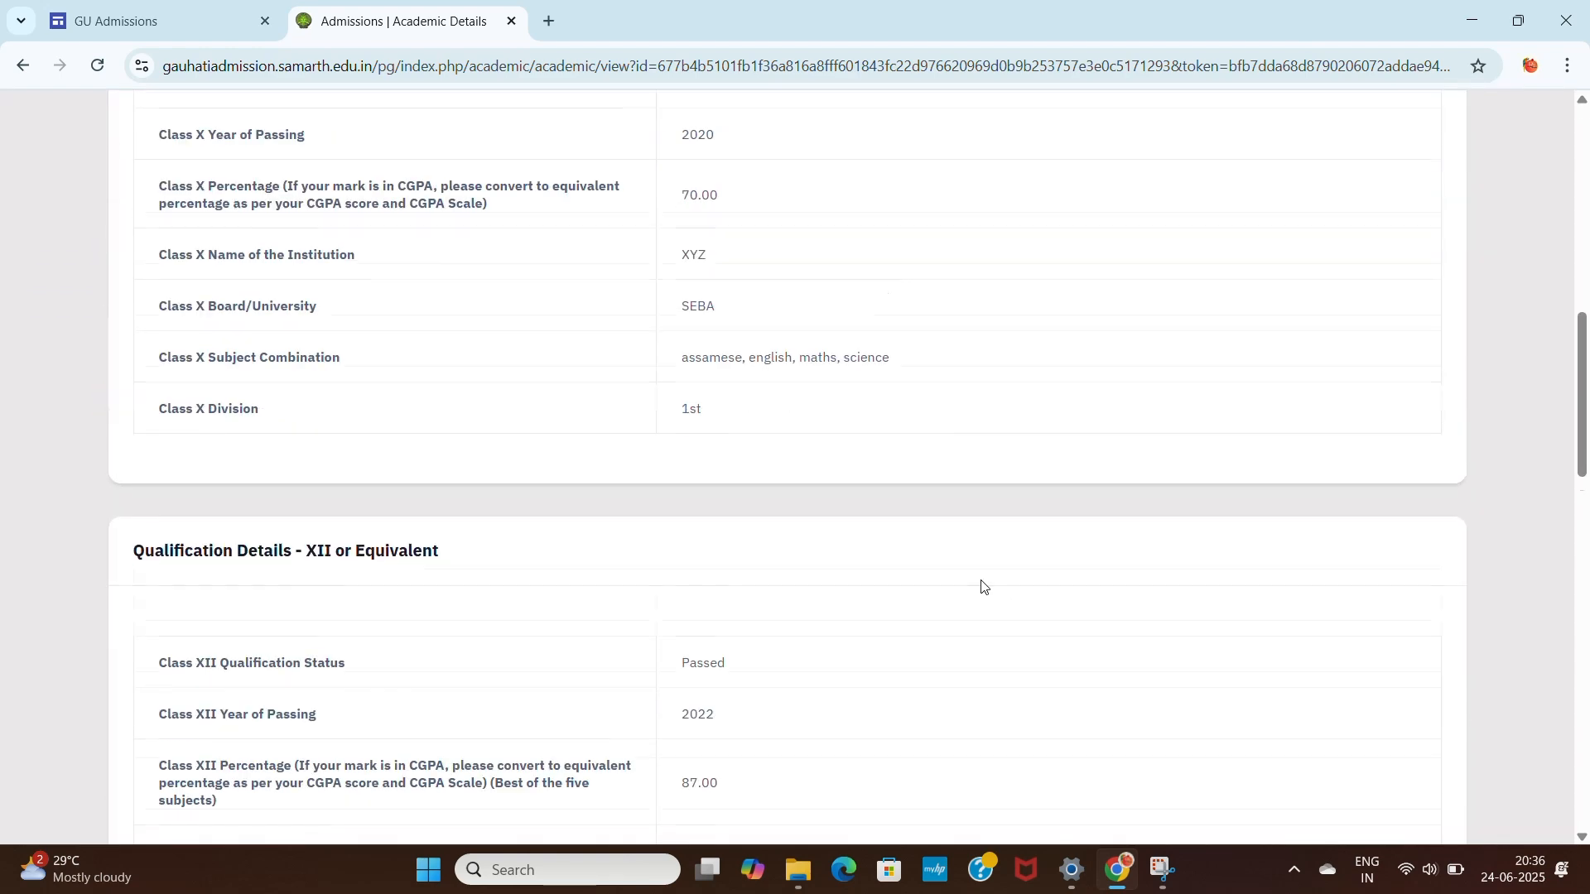
{"action": "scroll", "coordinate": [1136, 593], "scroll_direction": "down", "scroll_amount": 9}
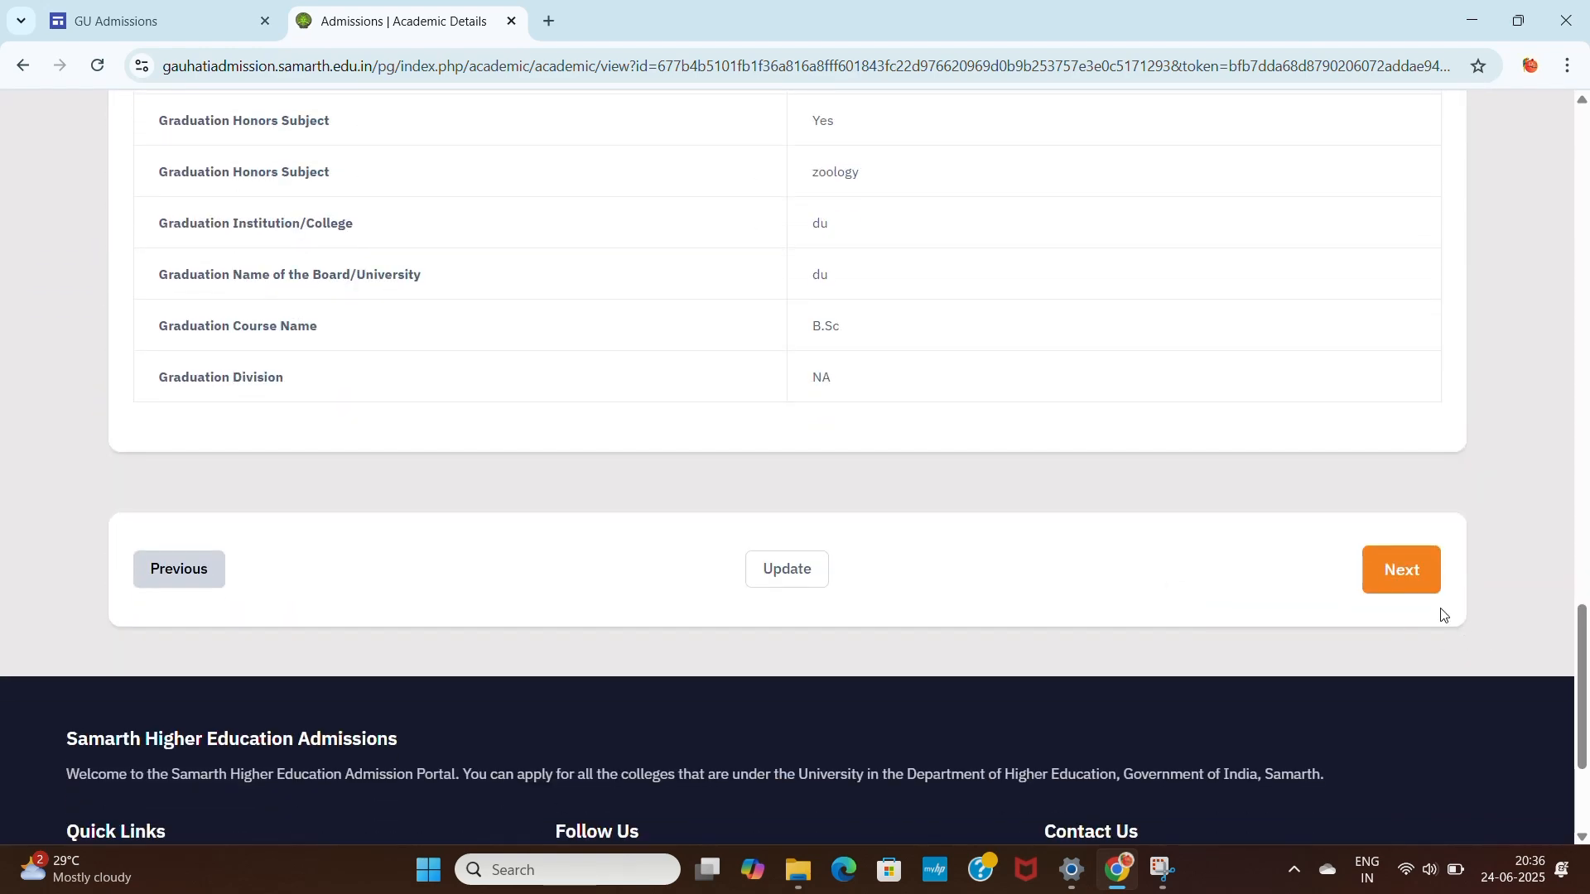
{"action": "left_click", "coordinate": [1406, 578]}
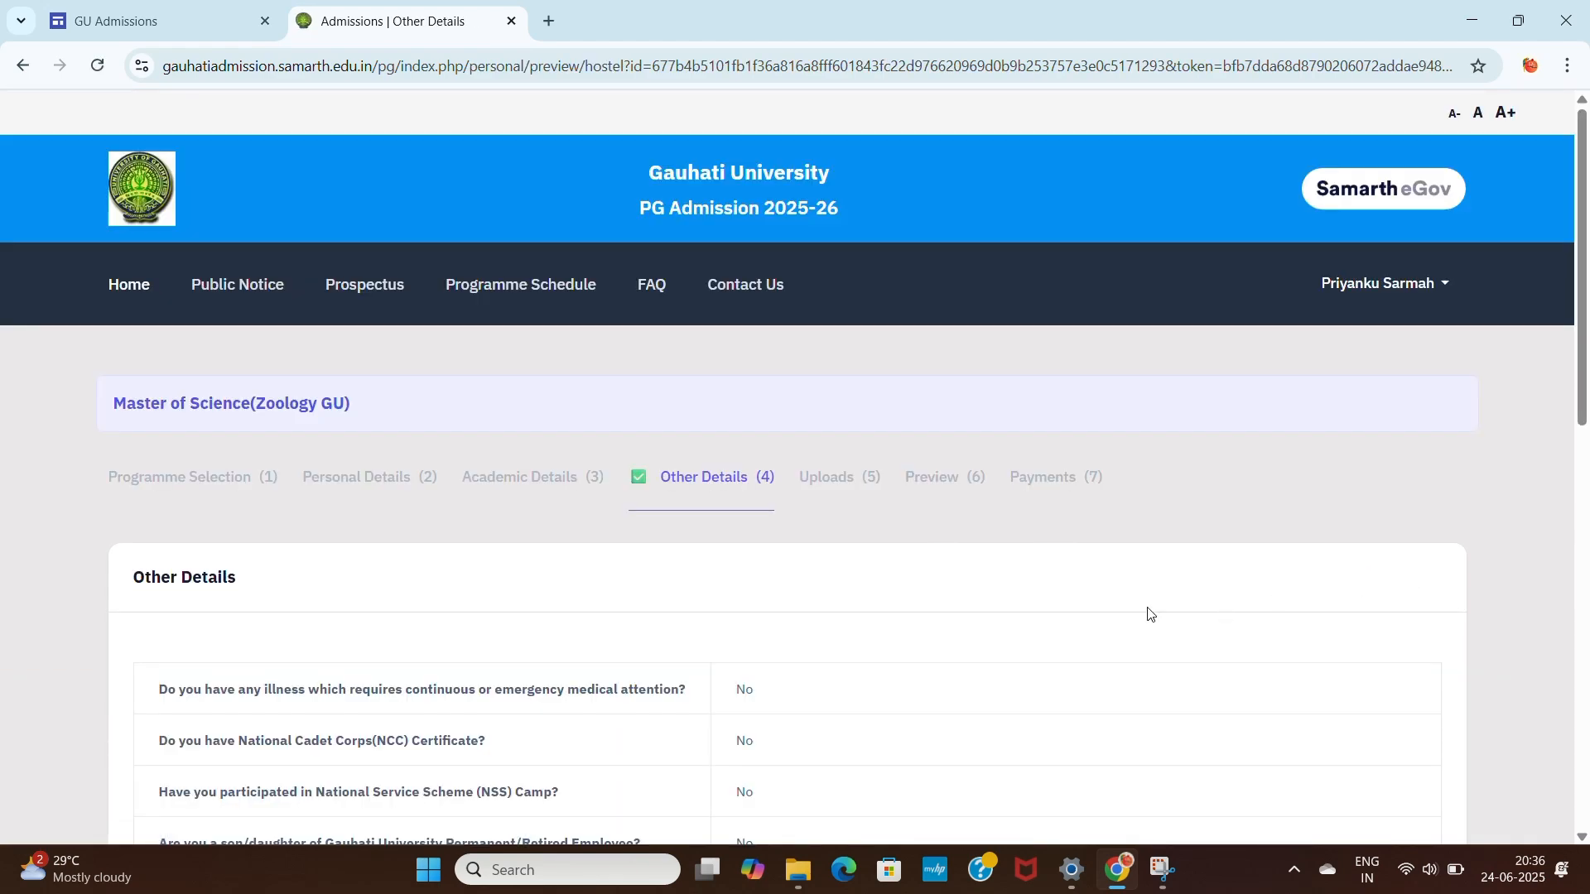
Step: Review the Other Details answers and language proficiencies and proceed to the Uploads section
{"action": "scroll", "coordinate": [1196, 588], "scroll_direction": "down", "scroll_amount": 15}
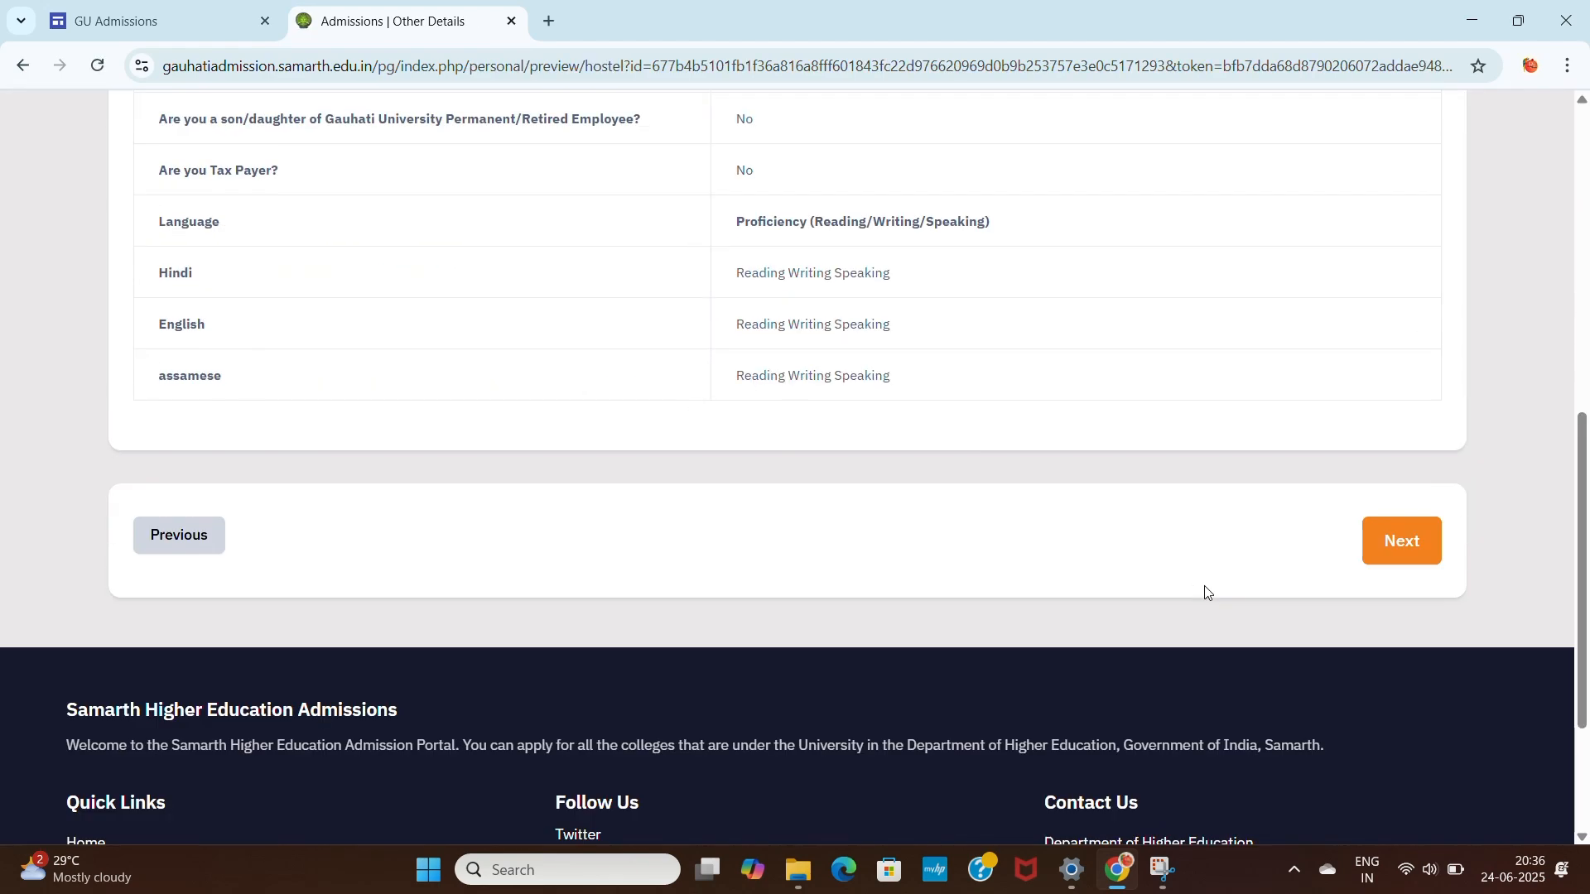
{"action": "left_click", "coordinate": [1402, 547]}
{"action": "scroll", "coordinate": [1169, 581], "scroll_direction": "down", "scroll_amount": 2}
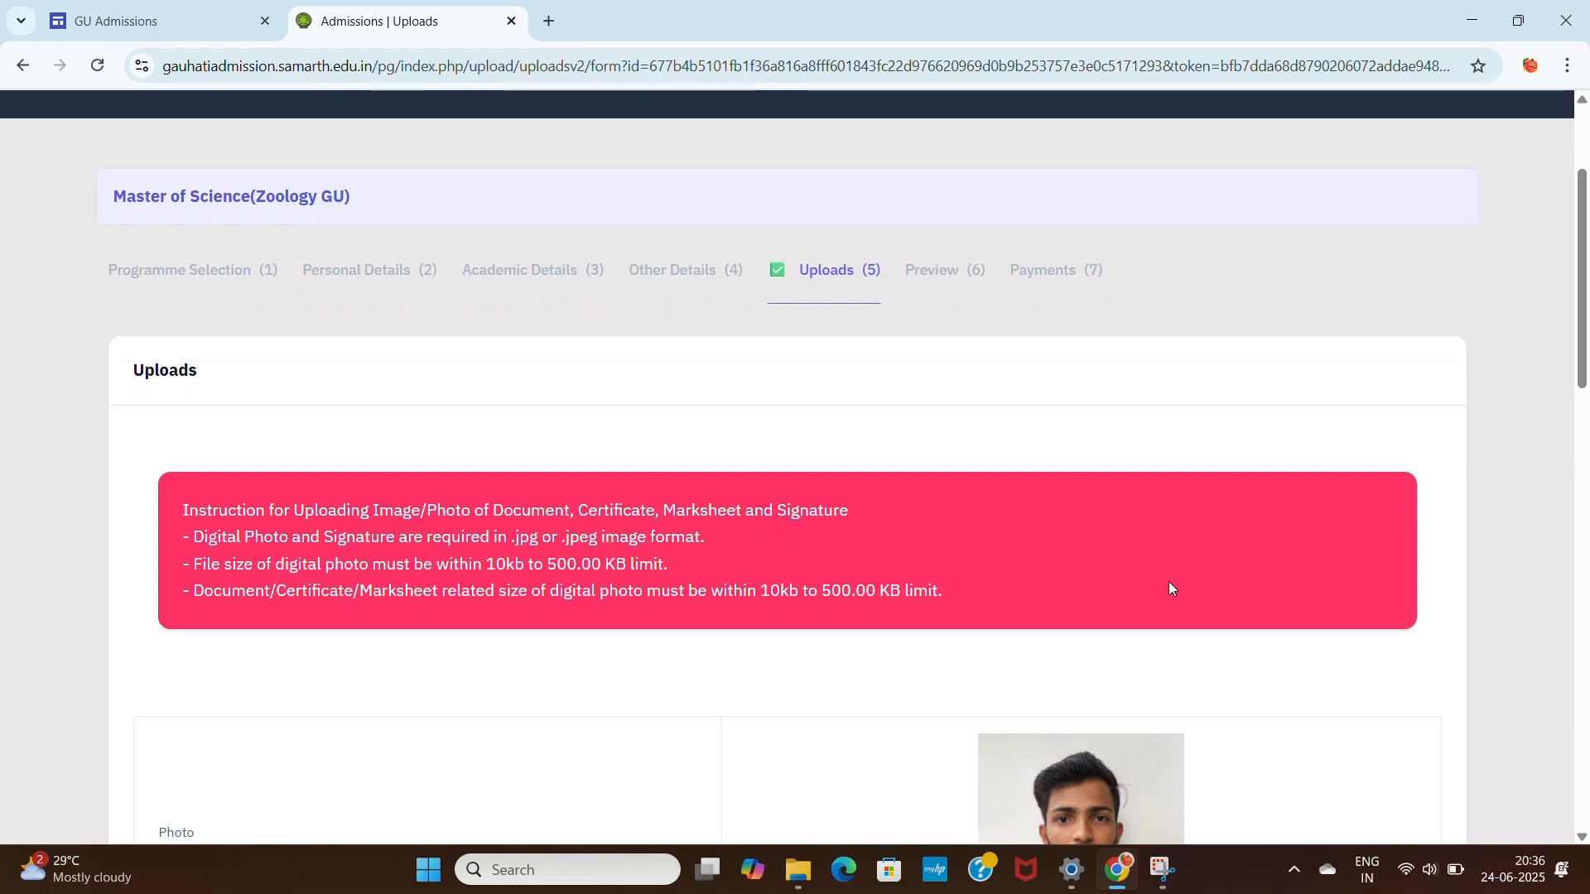